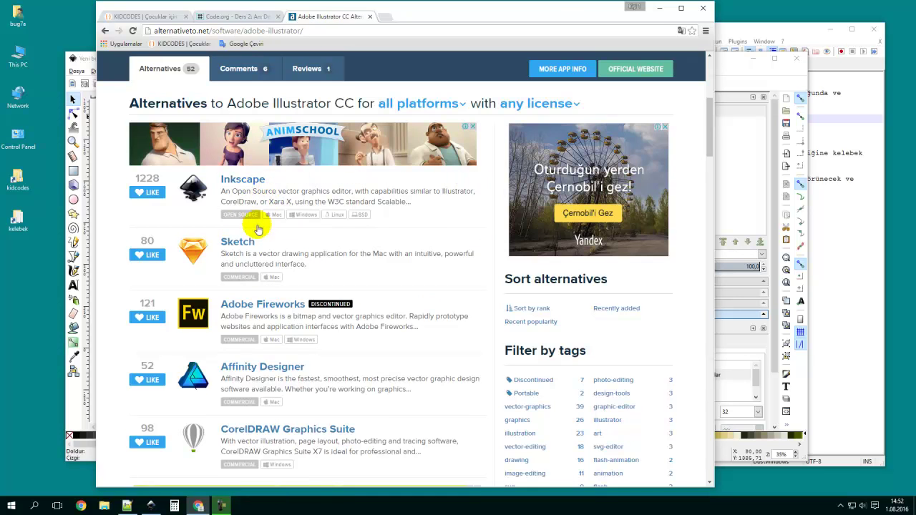
Browse the listed alternatives to Adobe Illustrator CC, open the Inkscape entry, and go to Inkscape's official website.
scroll(258, 250, "down", 2)
scroll(272, 329, "down", 5)
scroll(258, 329, "up", 7)
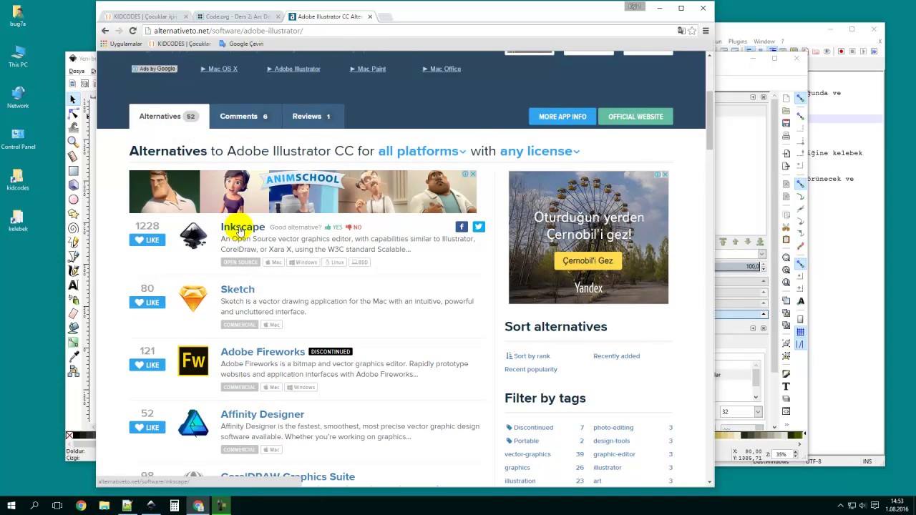
left_click(241, 233)
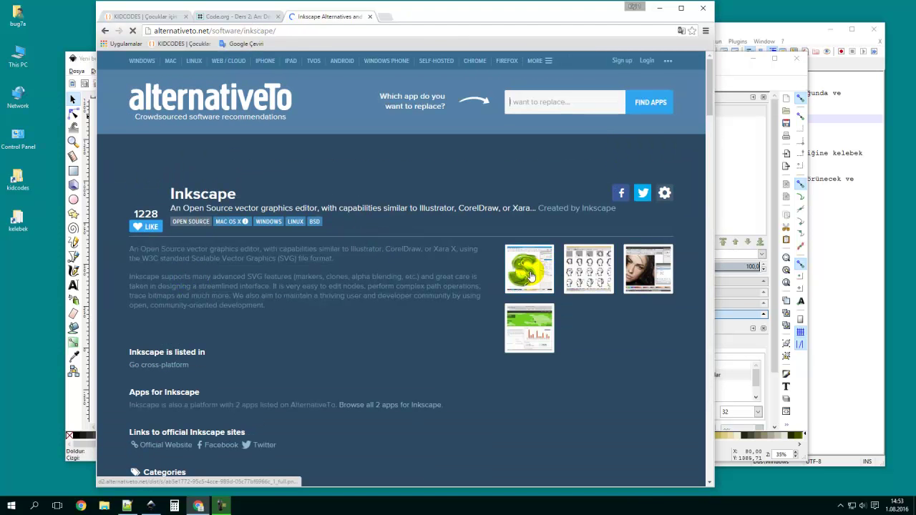
scroll(229, 326, "down", 3)
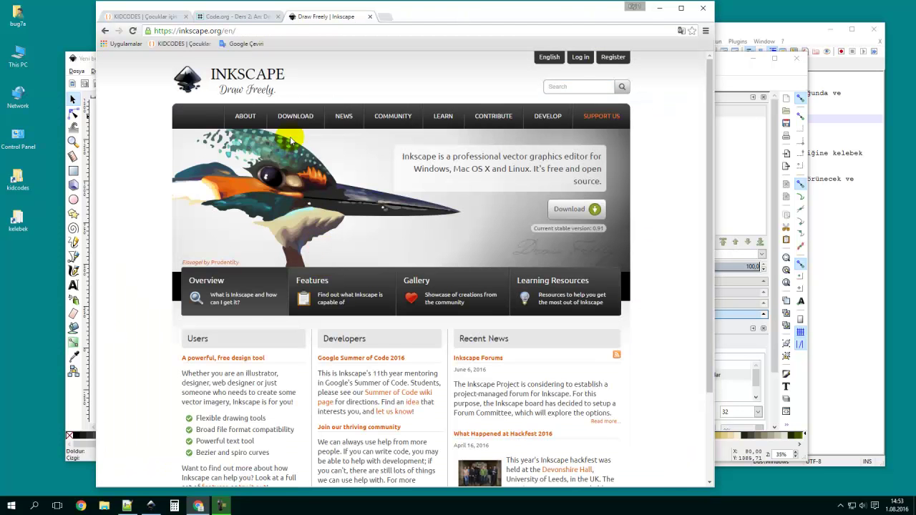
mouse_move(289, 117)
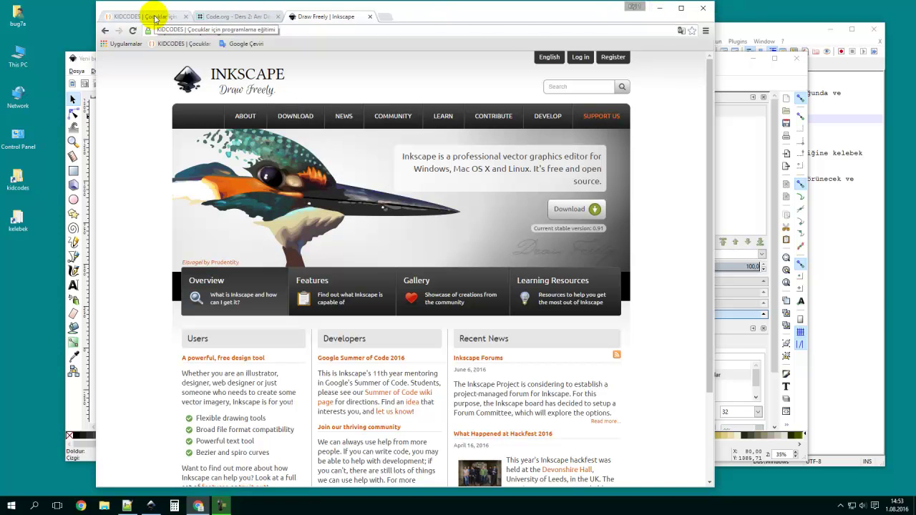
Switch to the Inkscape window, move it higher, and enlarge it to fill most of the desktop.
left_click(659, 8)
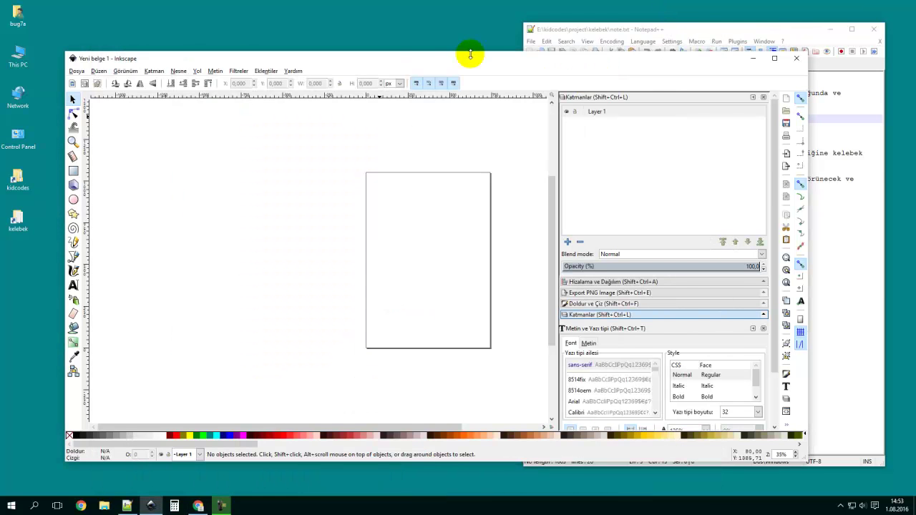
left_click_drag(472, 58, 456, 17)
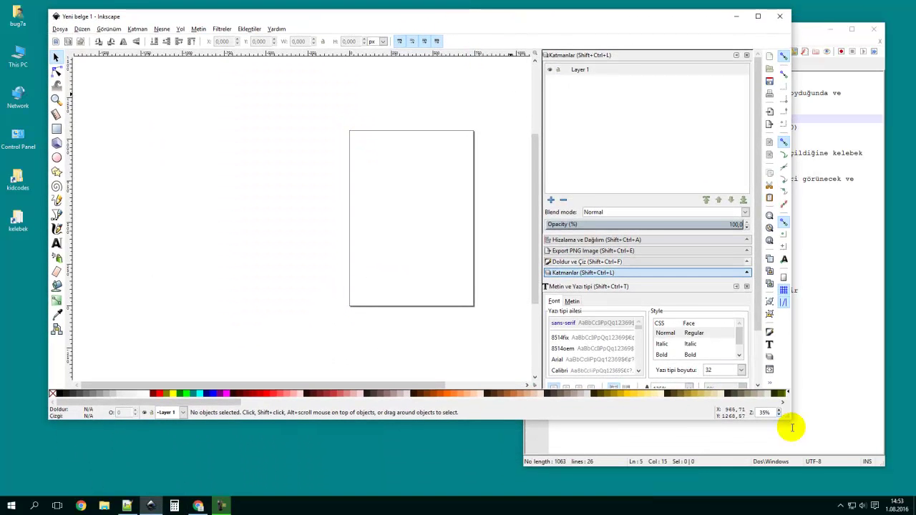
left_click_drag(789, 421, 866, 483)
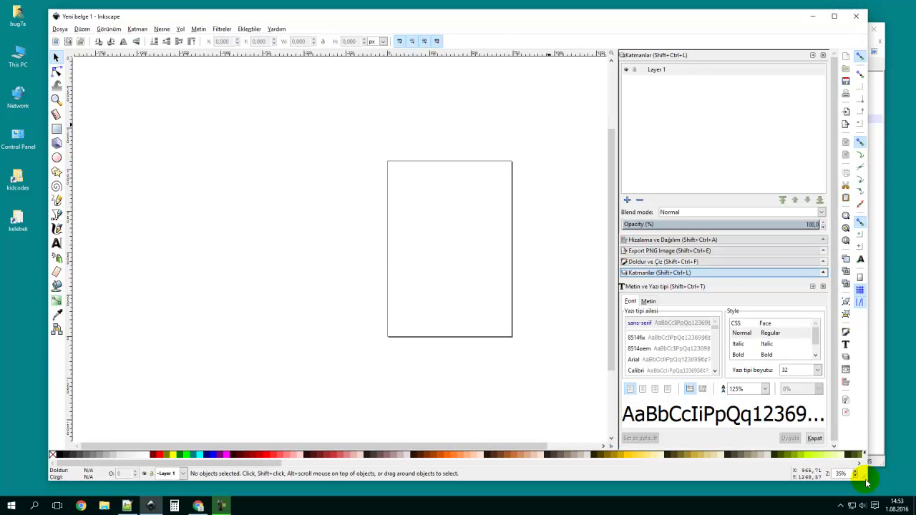
left_click_drag(384, 449, 414, 447)
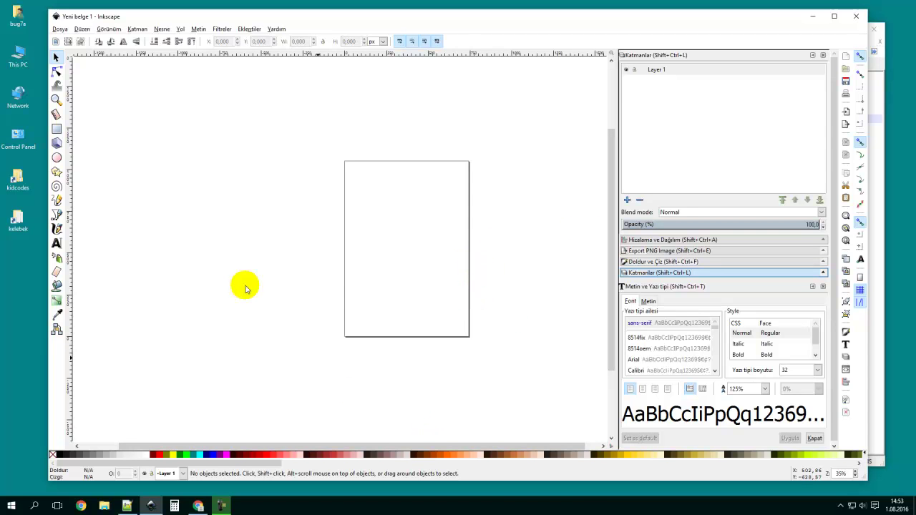
Draw a yellow rectangle about 291 by 257 px in the upper-left part of the page.
left_click(56, 128)
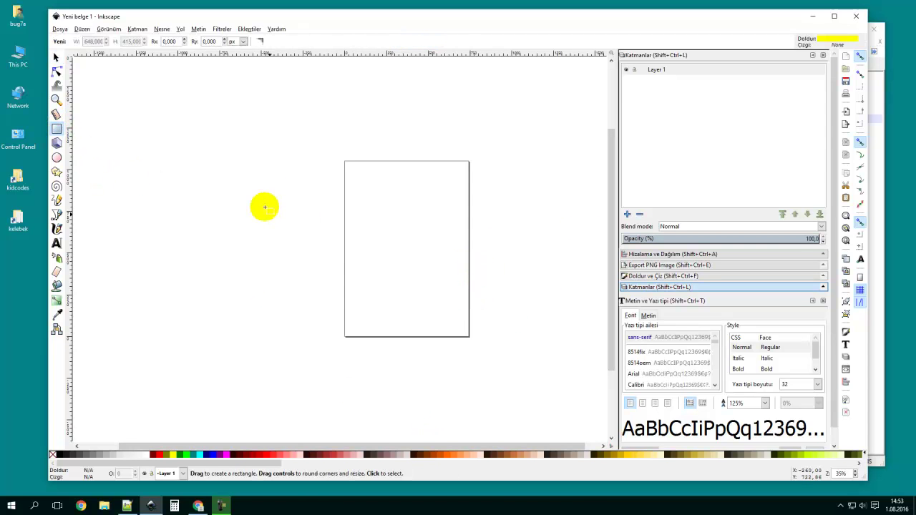
left_click_drag(362, 186, 408, 227)
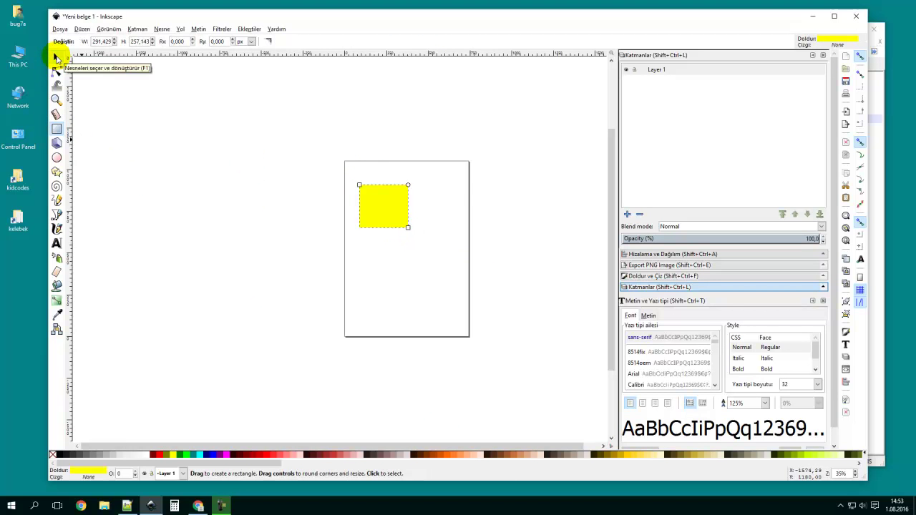
left_click(56, 58)
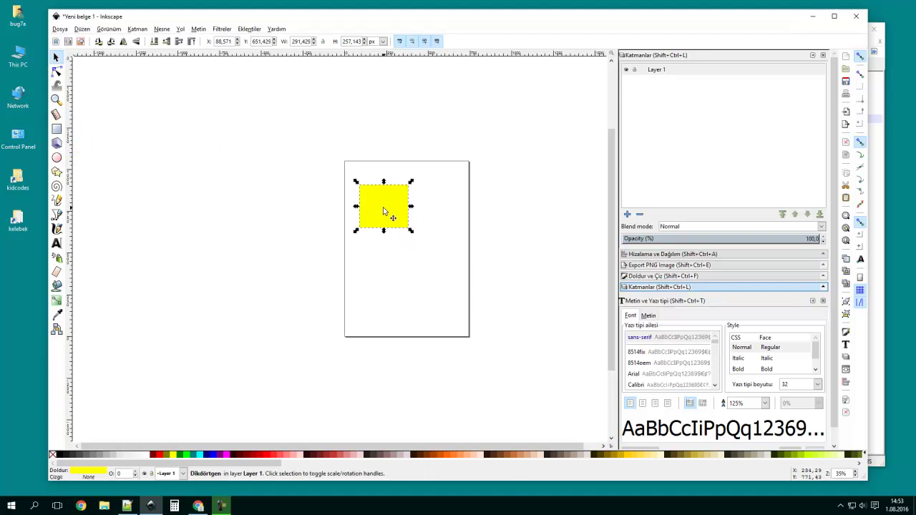
Draw a second rectangle about 351 by 306 px overlapping the first one's lower-right corner and fill it green.
left_click_drag(383, 211, 445, 258)
left_click(56, 129)
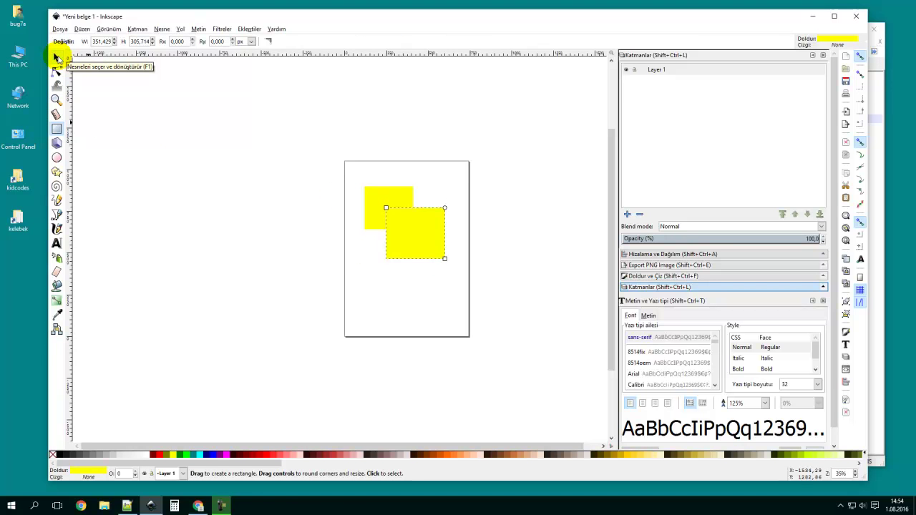
left_click(56, 58)
left_click(410, 228)
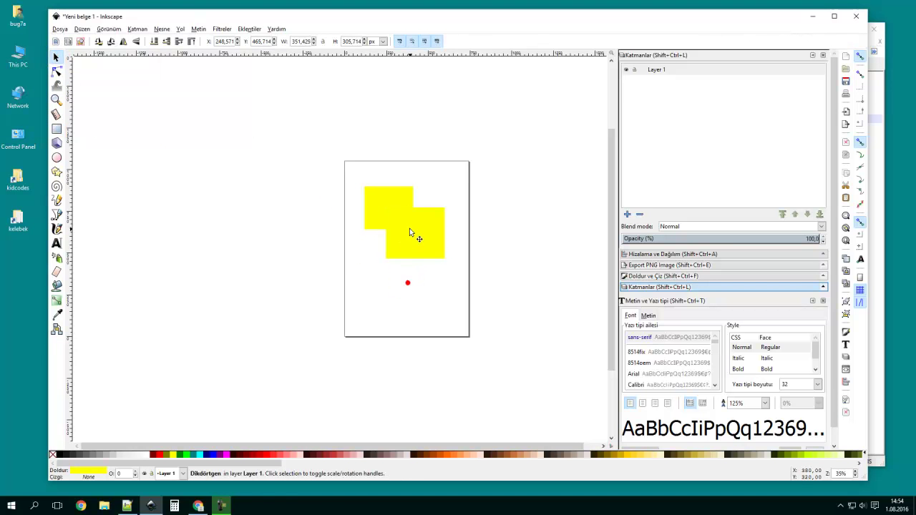
left_click(185, 456)
Move the yellow and green rectangles up toward the page's upper-left corner, still overlapping, and delete both.
left_click_drag(370, 210, 358, 194)
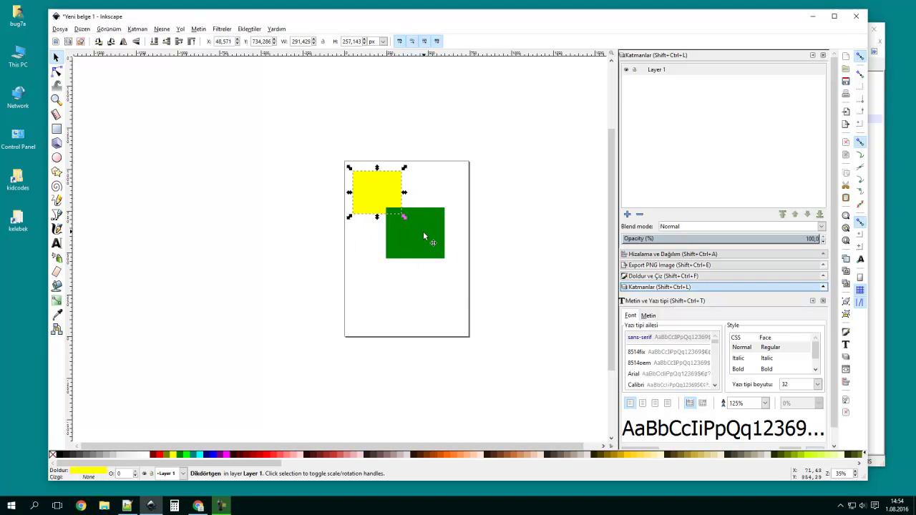
left_click_drag(423, 239, 403, 220)
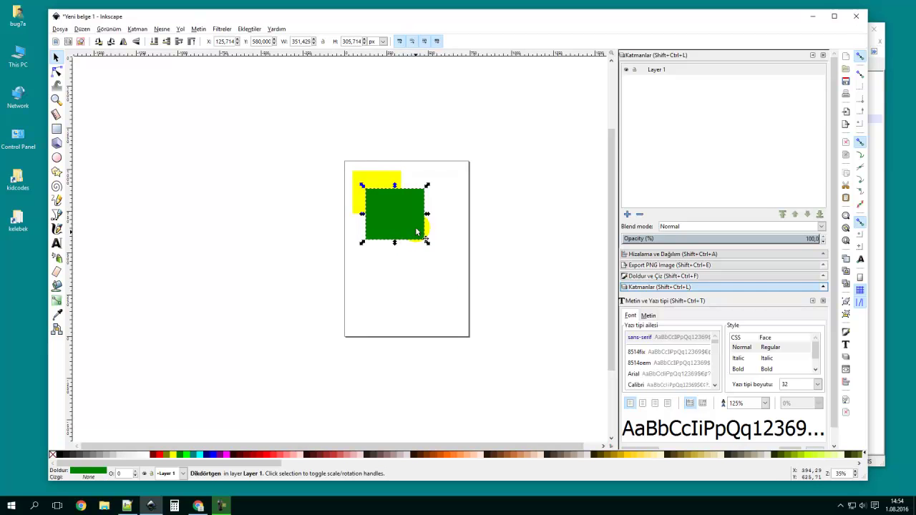
left_click_drag(348, 168, 437, 279)
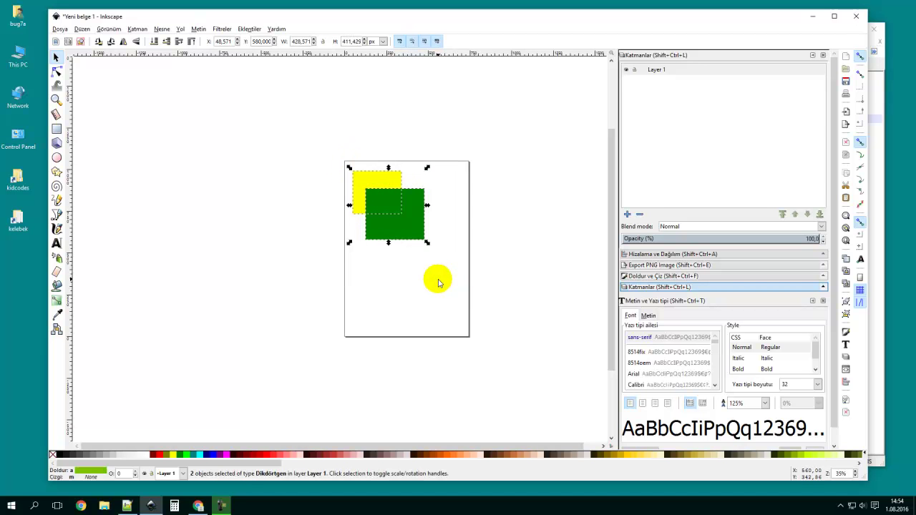
key("Delete")
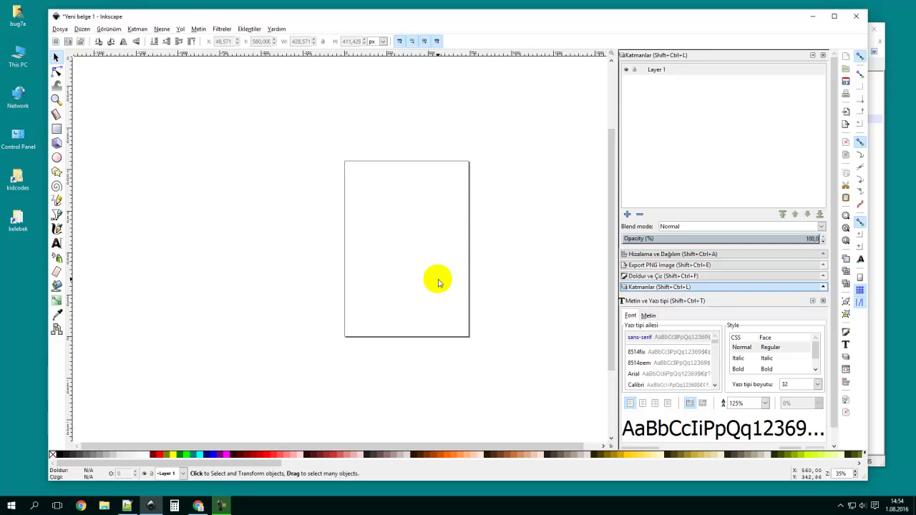
left_click(377, 322)
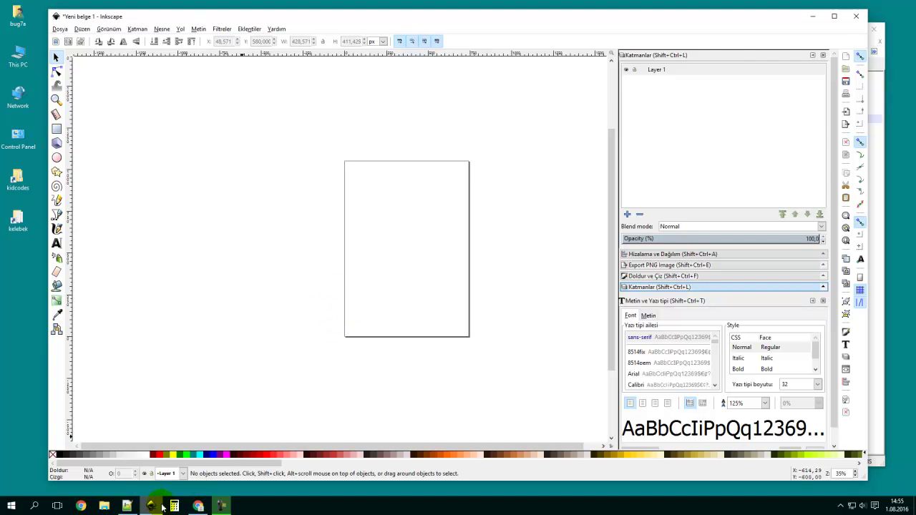
Switch to note.txt in Notepad++ and add ", kelebek" to the end of the object list under Nesneler.
left_click(126, 506)
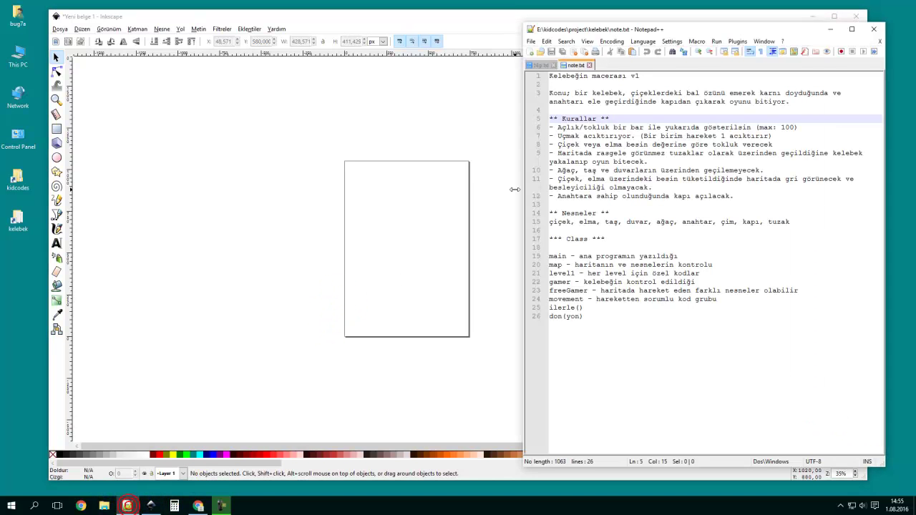
double_click(560, 222)
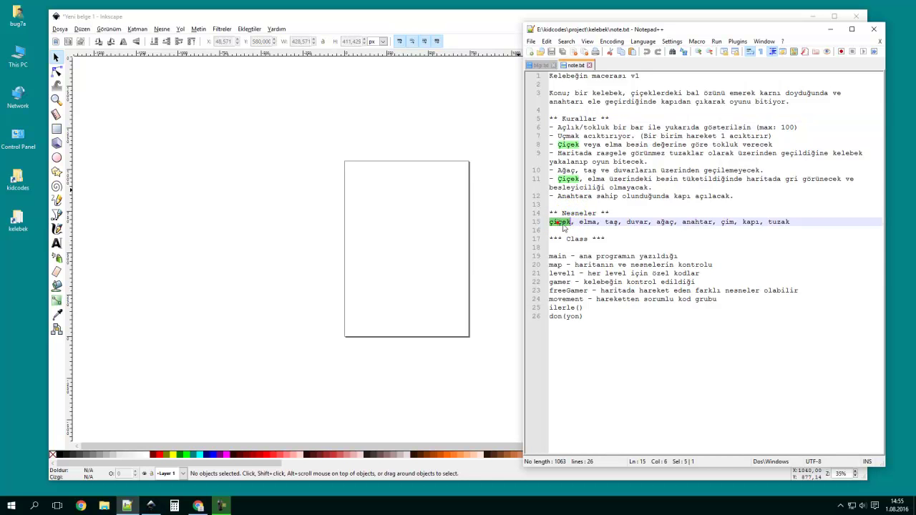
left_click(583, 222)
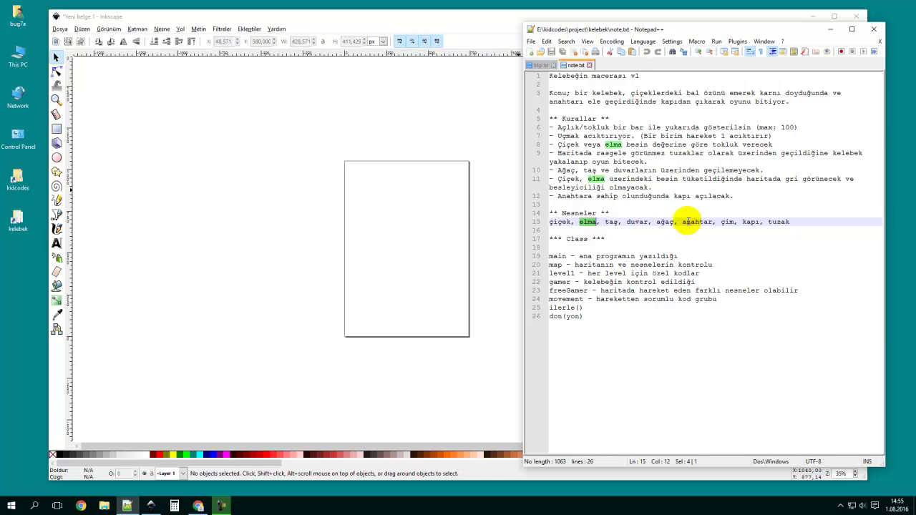
left_click(794, 222)
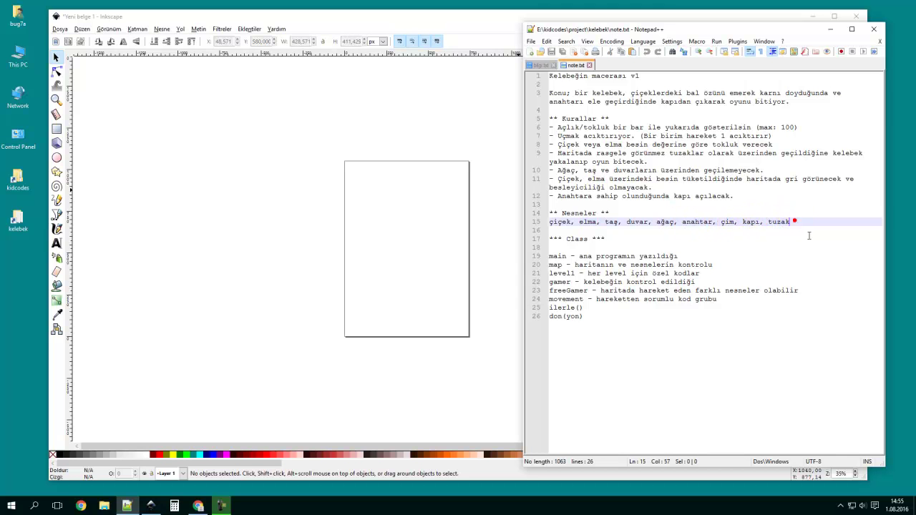
type(", kelebek")
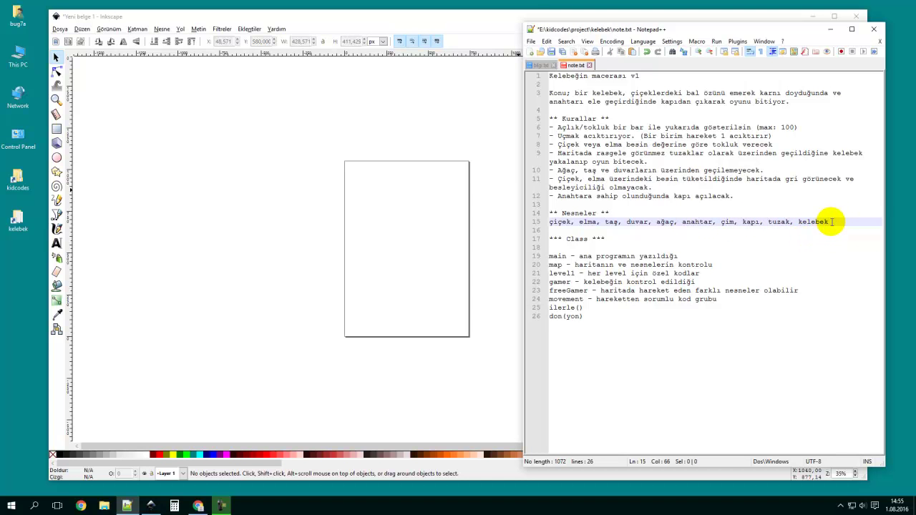
left_click_drag(827, 222, 549, 224)
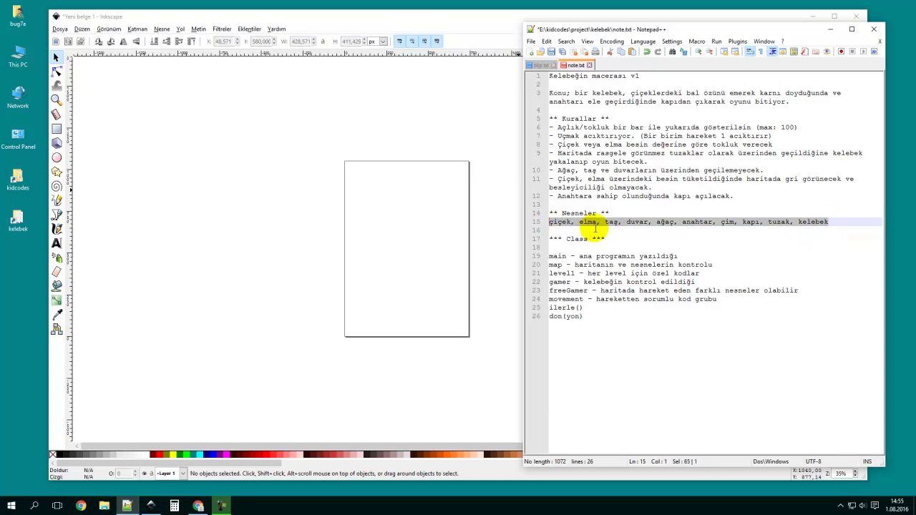
left_click(833, 222)
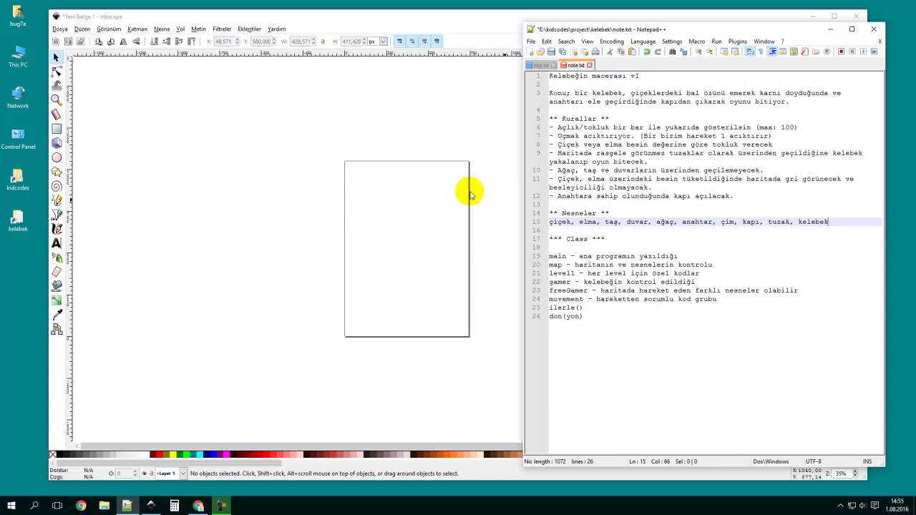
Switch to the Chrome browser and open google.com in a new tab.
left_click(367, 209)
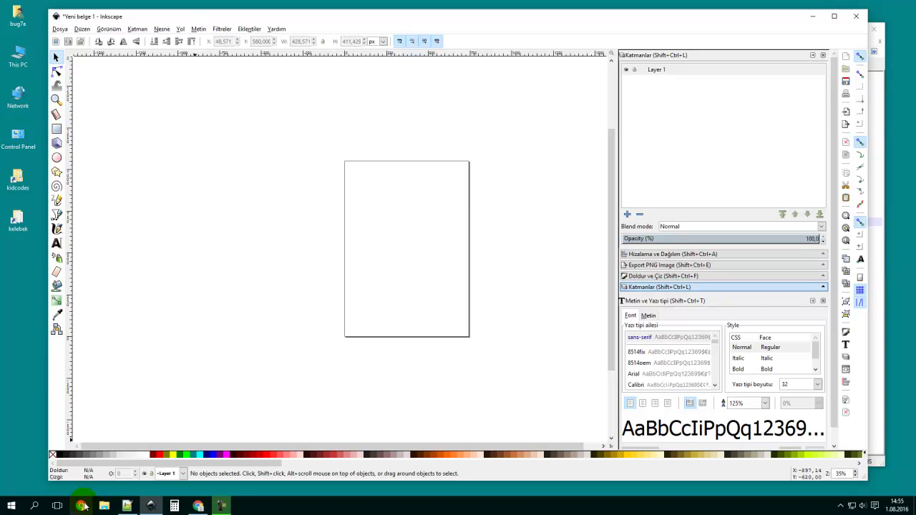
left_click(198, 505)
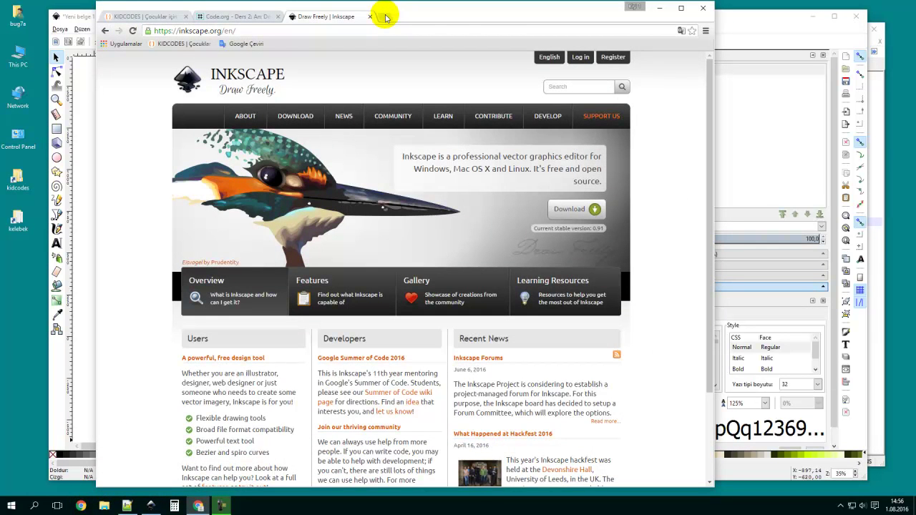
left_click(385, 17)
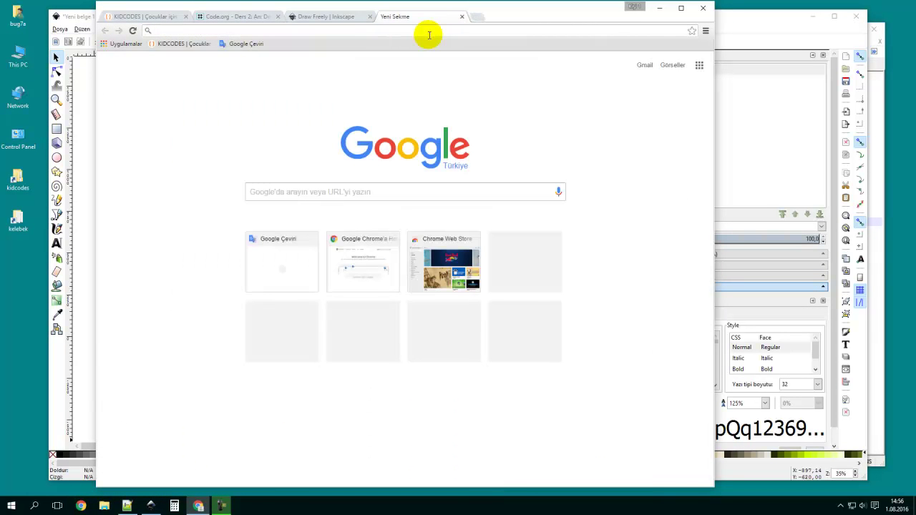
type("google.co")
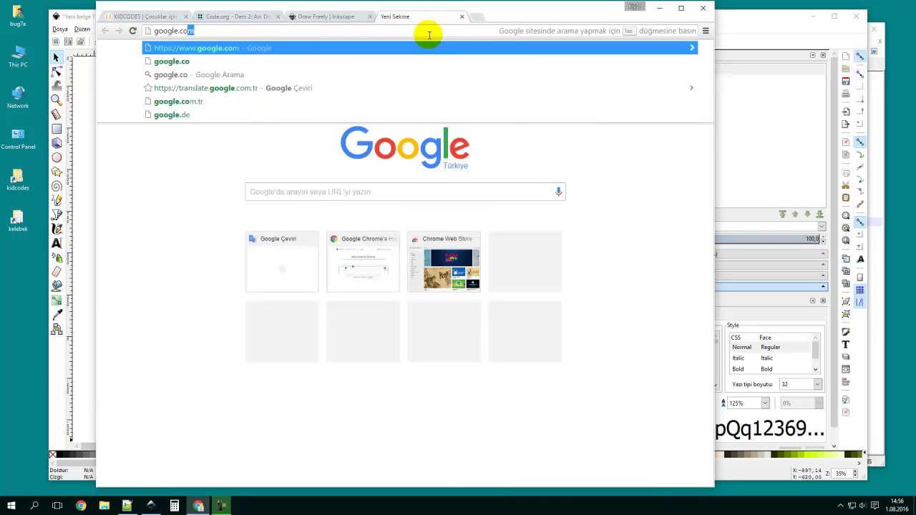
key("Return")
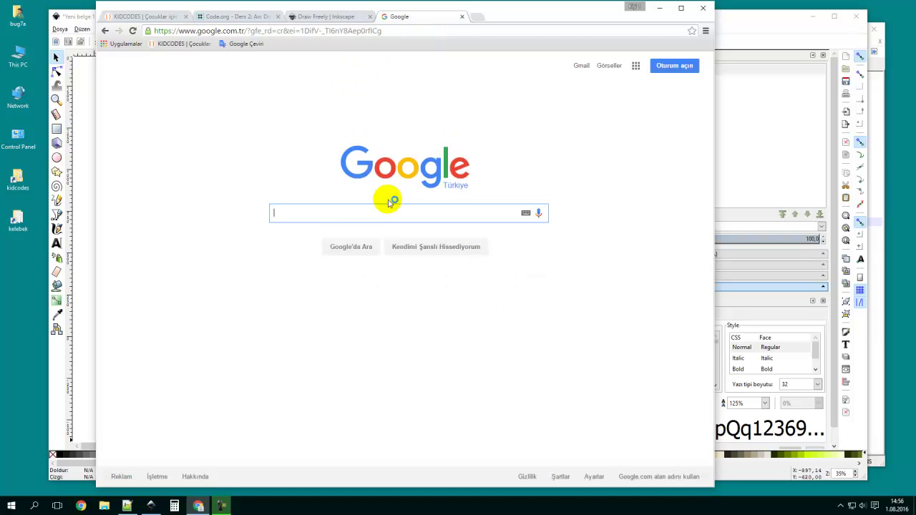
Open icongal.com in another new tab and save it to the bookmarks bar, declining the page translation.
left_click(479, 17)
type("icon")
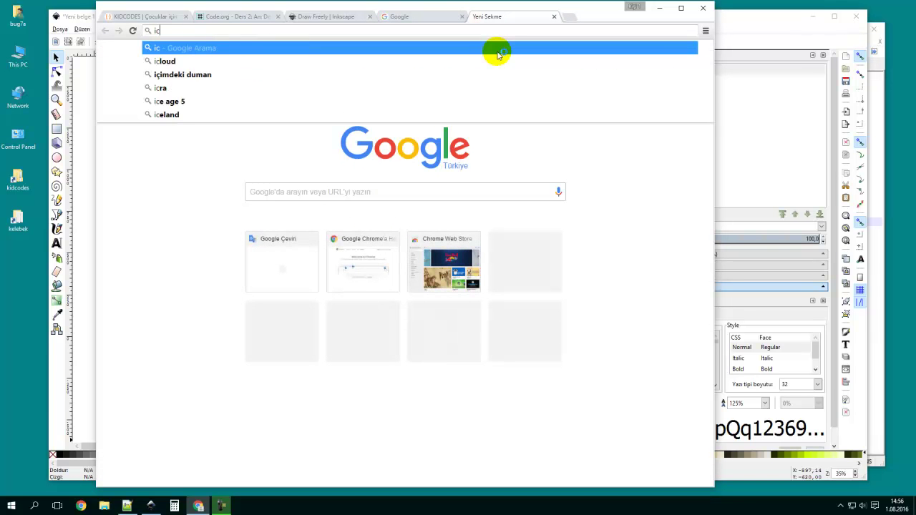
type("gal.com")
key("Return")
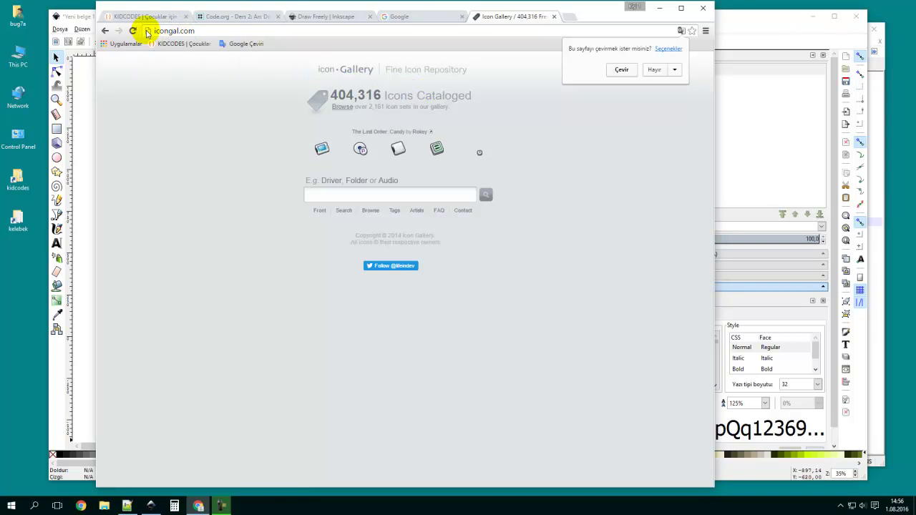
left_click_drag(148, 34, 282, 45)
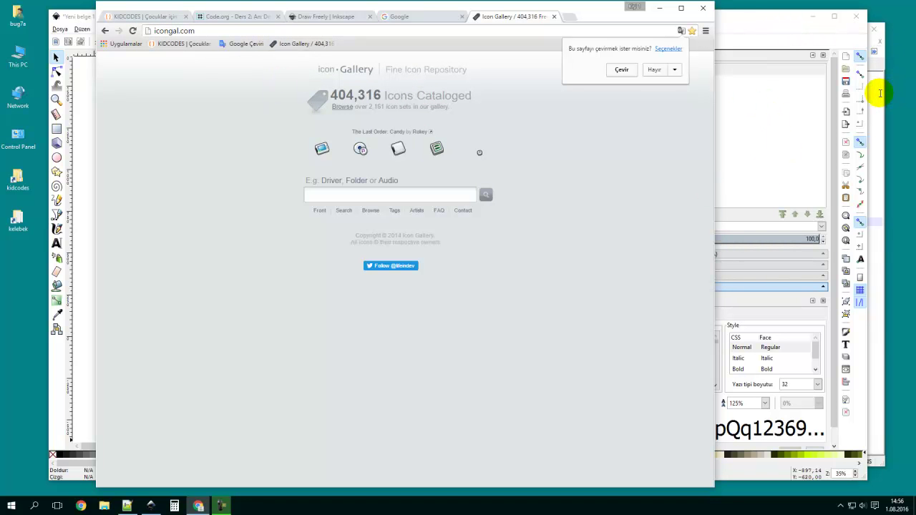
left_click(651, 71)
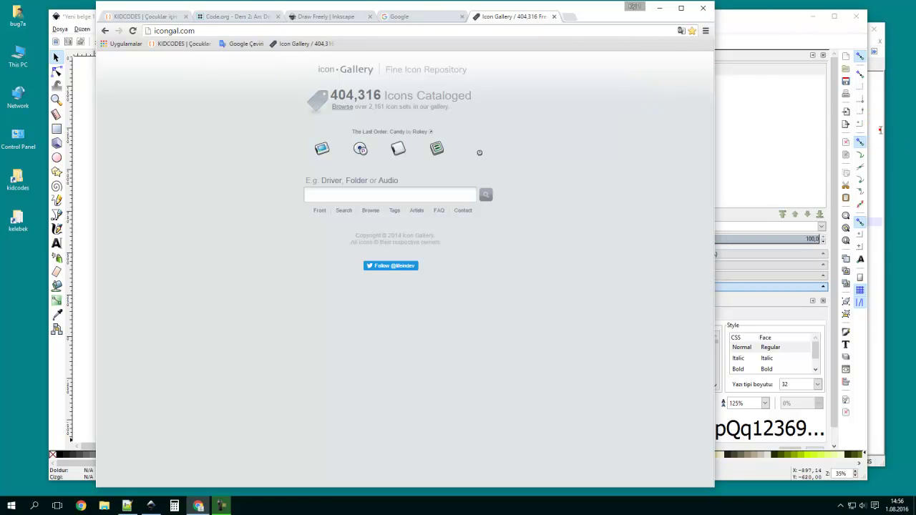
Consult the object list in note.txt in Notepad++, select the word "elma", and return to the icon gallery in Chrome.
left_click(880, 129)
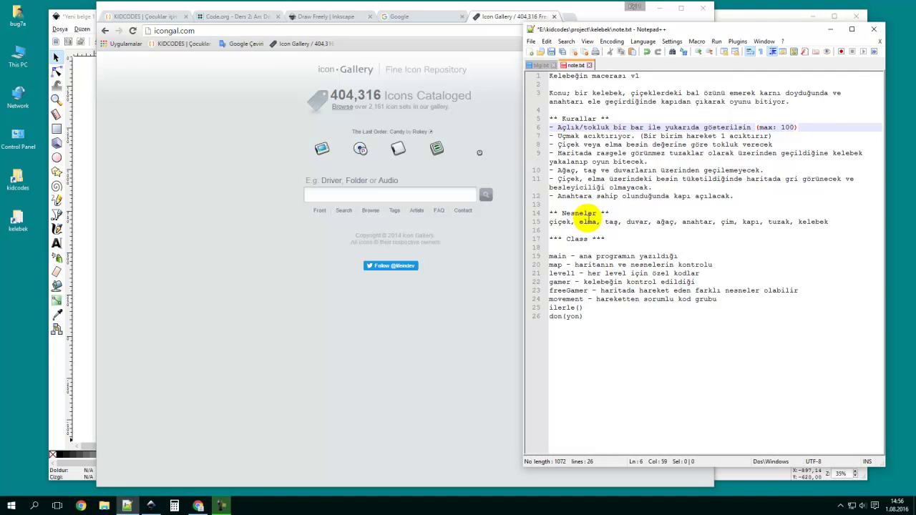
double_click(588, 221)
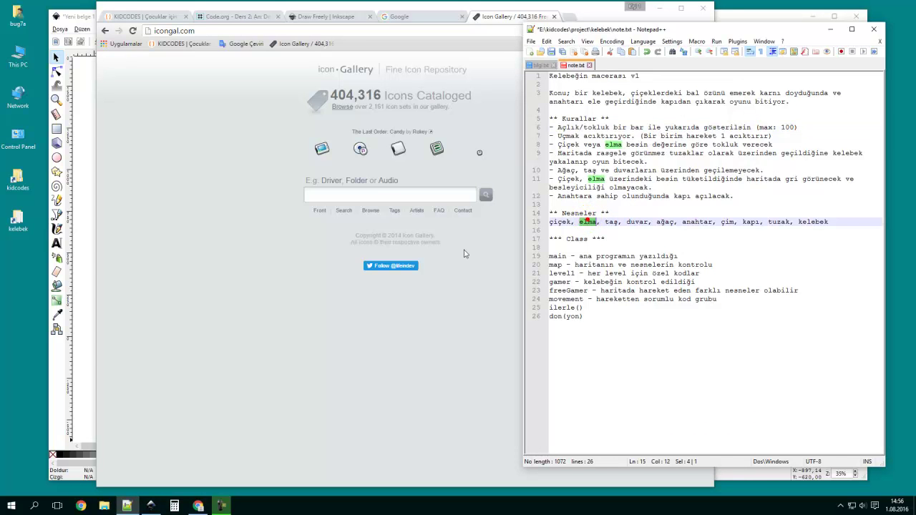
left_click(357, 193)
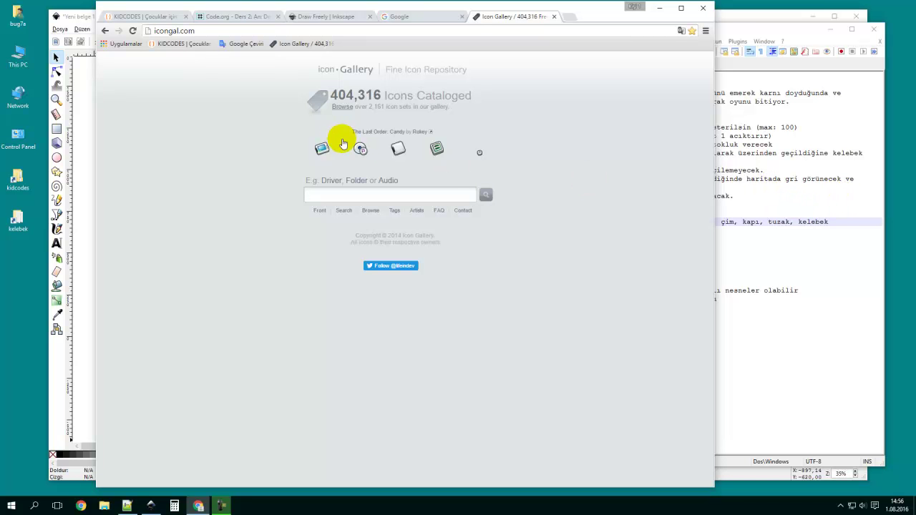
left_click(733, 198)
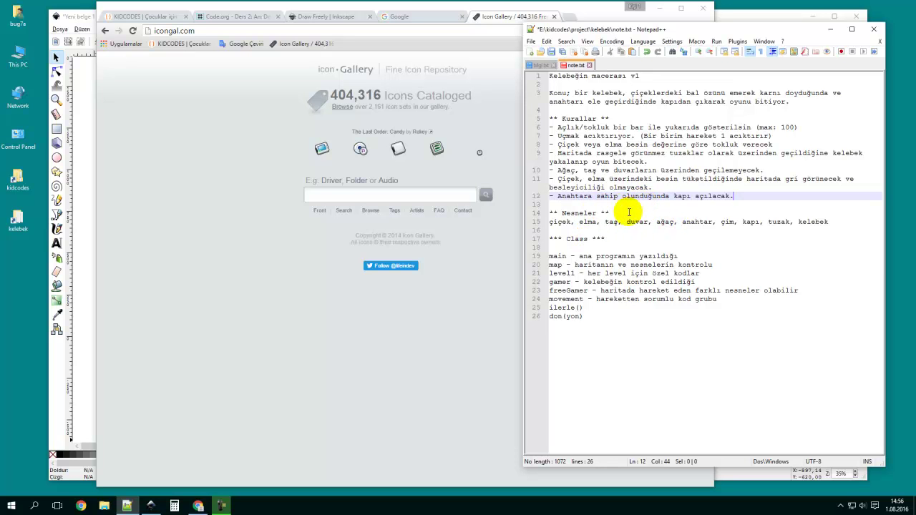
left_click(253, 163)
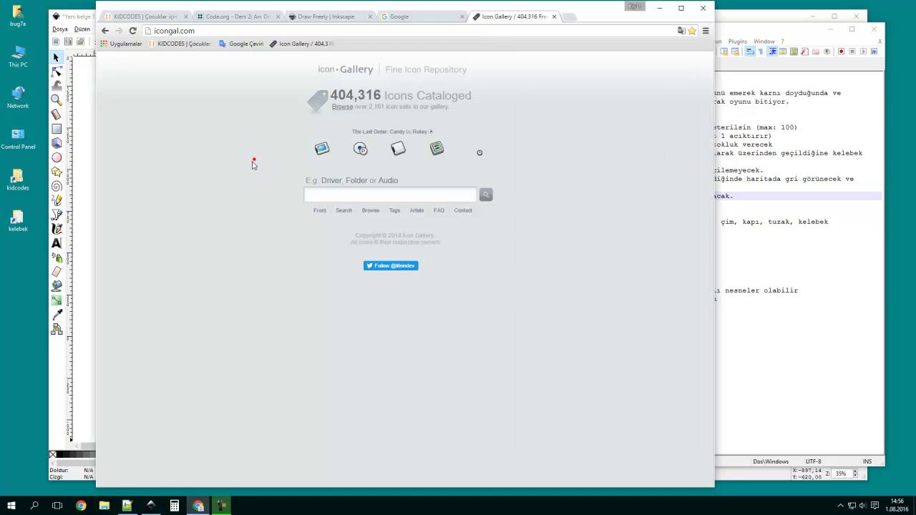
Open the bookmarked Google Translate page in a new tab and set it to translate from Turkish to English.
left_click(396, 16)
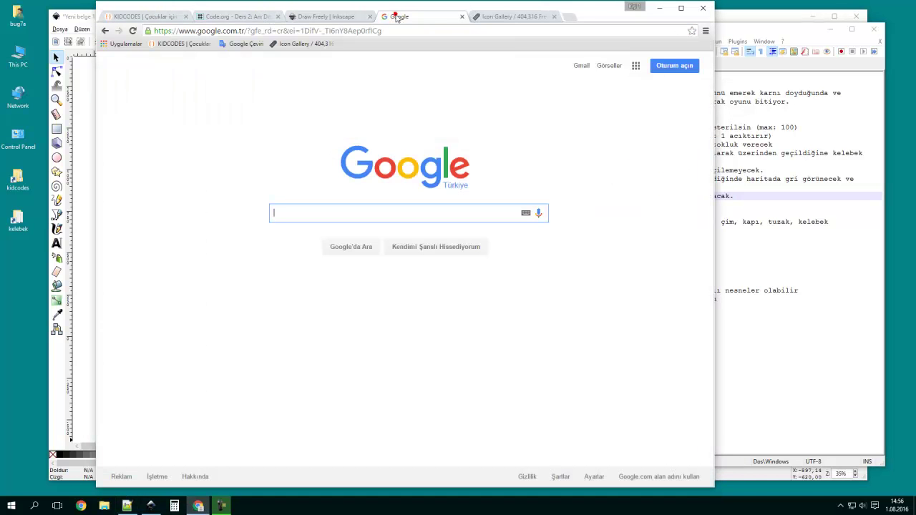
left_click(568, 15)
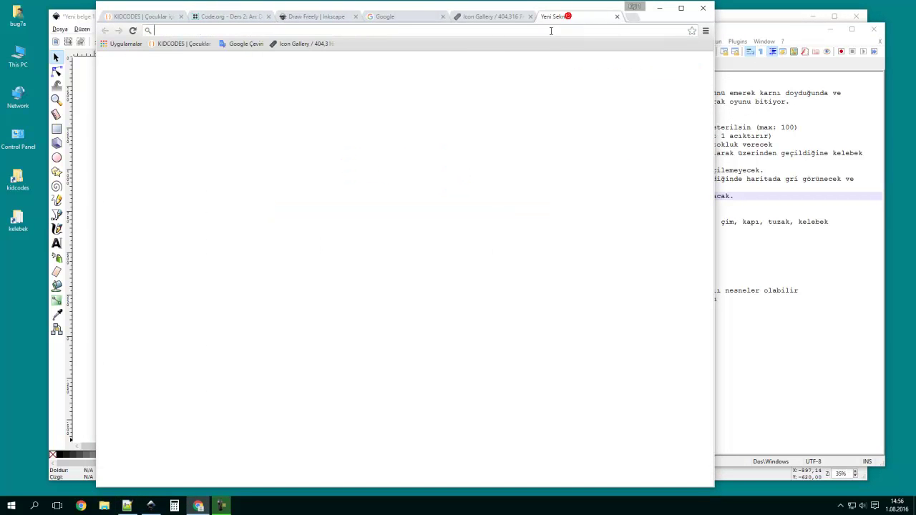
left_click(240, 44)
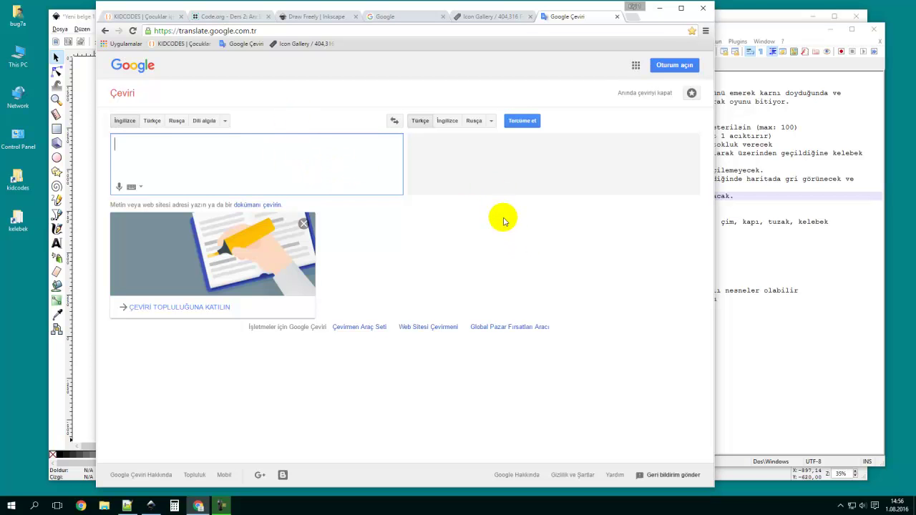
left_click(742, 196)
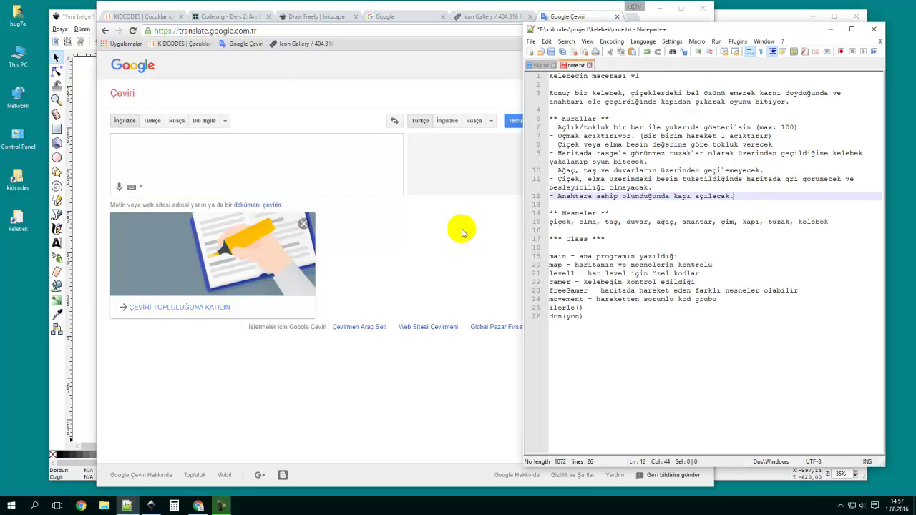
left_click(461, 229)
left_click(151, 120)
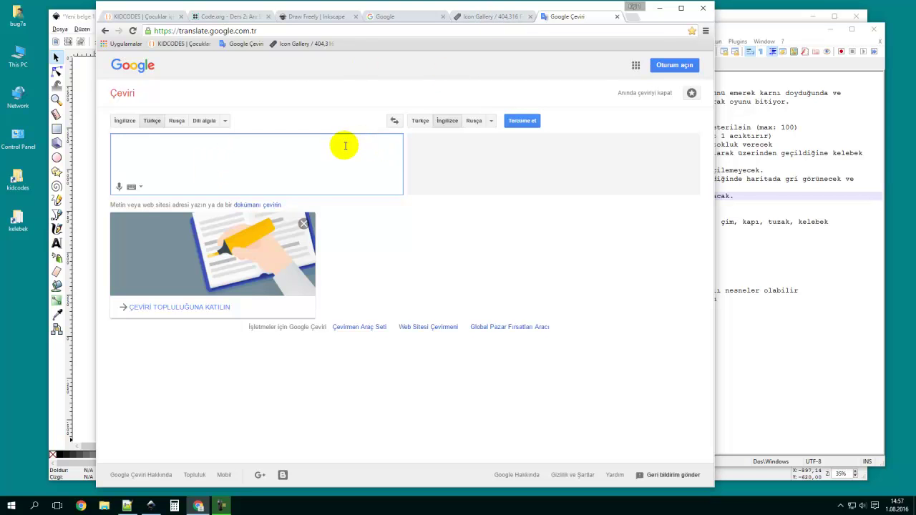
Return to the Icon Gallery page and search it for "apple".
left_click(494, 15)
left_click(407, 193)
left_click(407, 192)
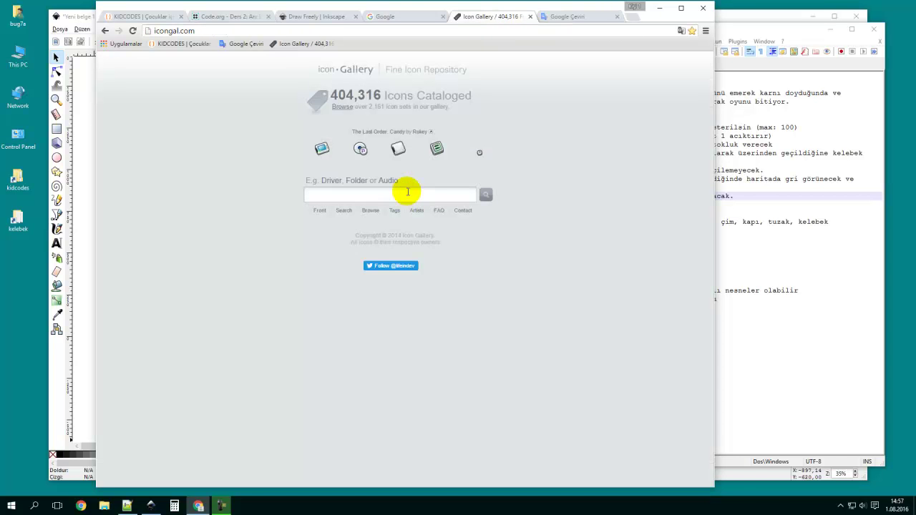
type("apple")
left_click(486, 195)
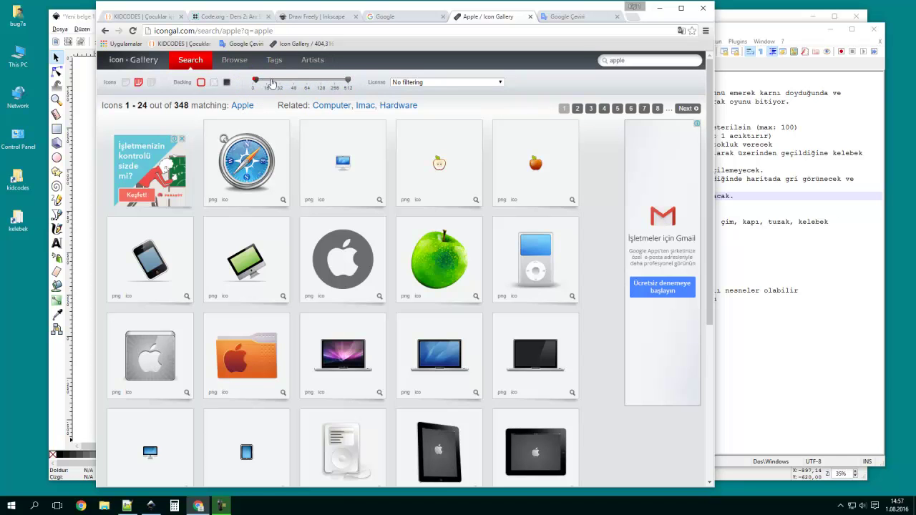
Restrict the apple icon results to size 32 by setting both the minimum and maximum size to 32.
left_click_drag(280, 82, 280, 82)
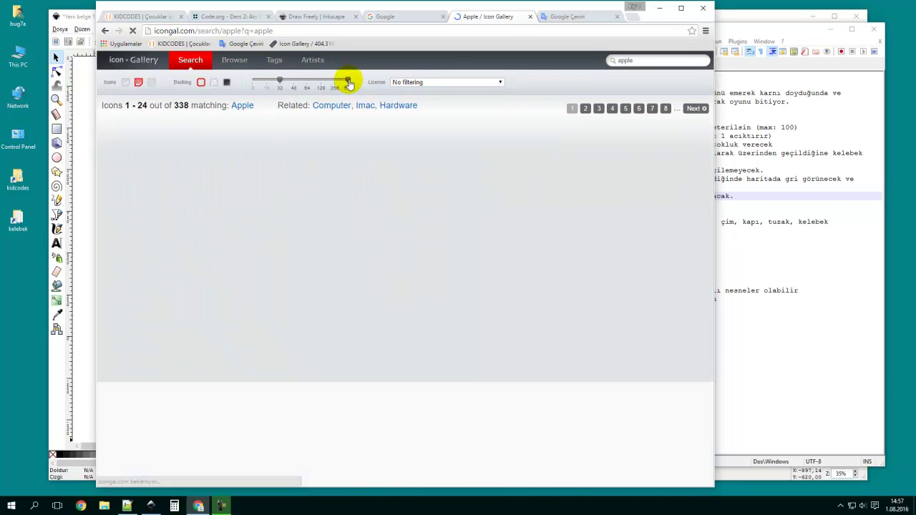
left_click(799, 217)
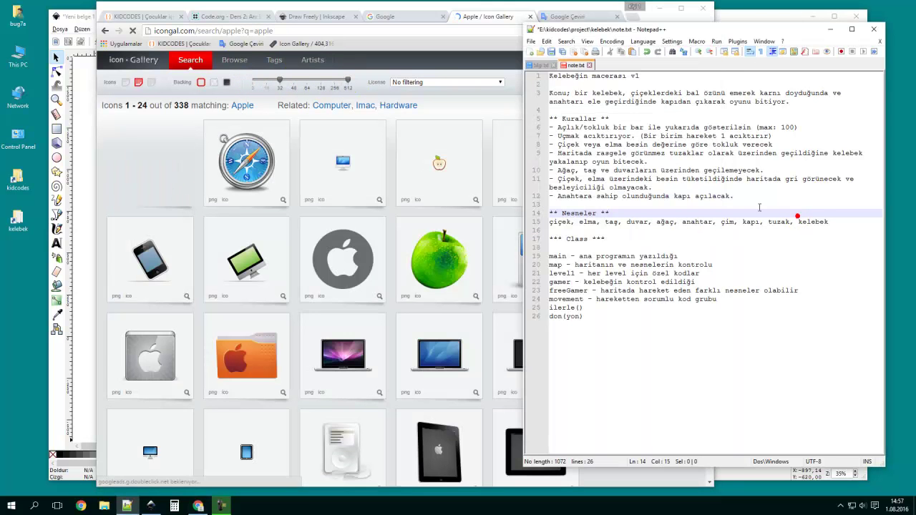
left_click(619, 215)
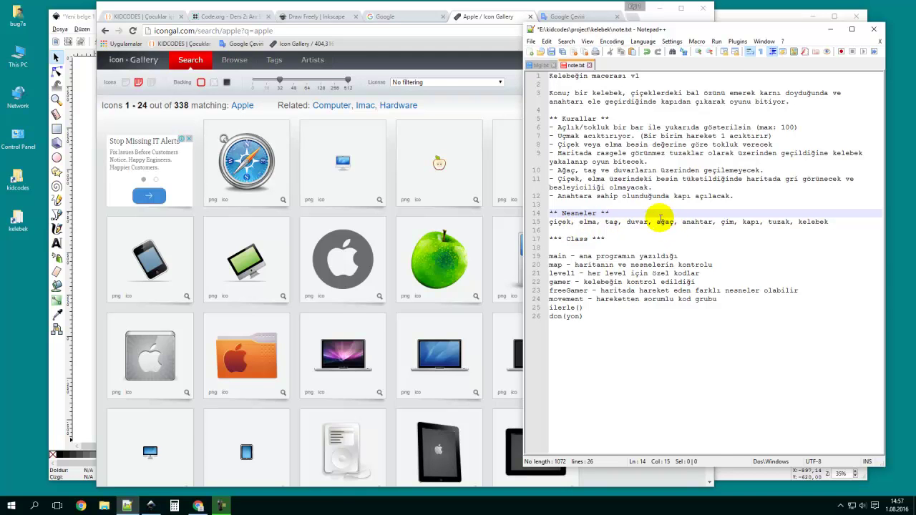
left_click(348, 79)
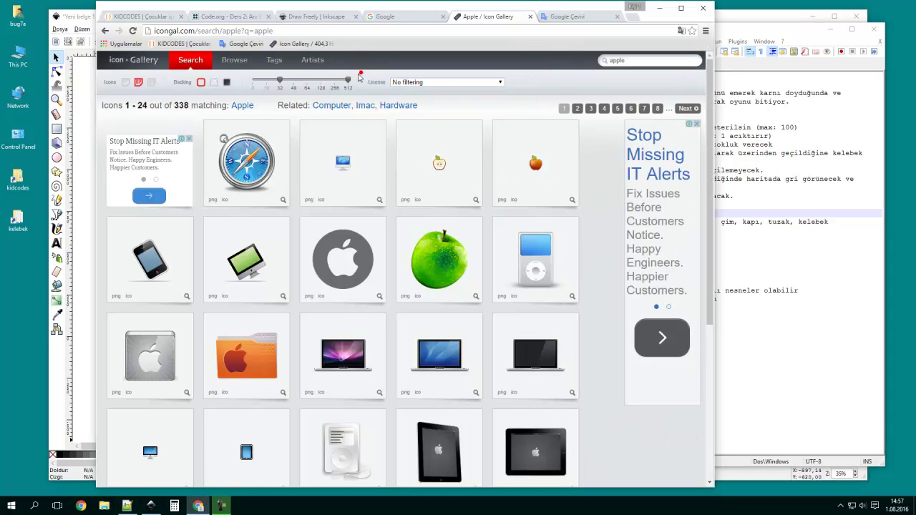
left_click_drag(289, 80, 279, 80)
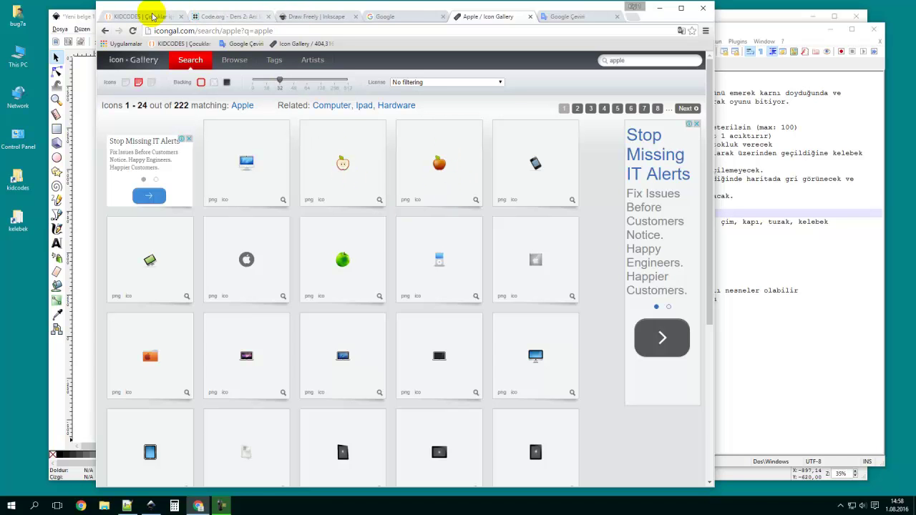
Look at the Code.org bee puzzle and the Inkscape website, and return to the apple icon results.
left_click(210, 17)
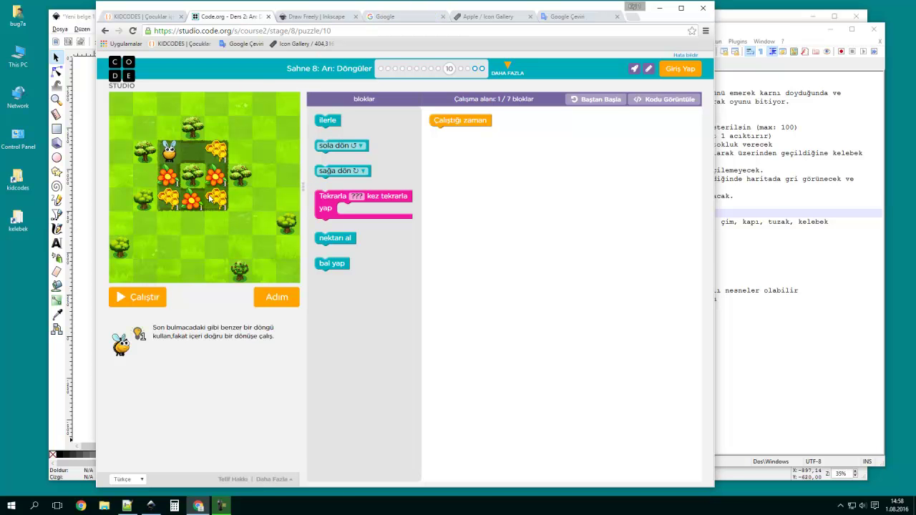
left_click(314, 18)
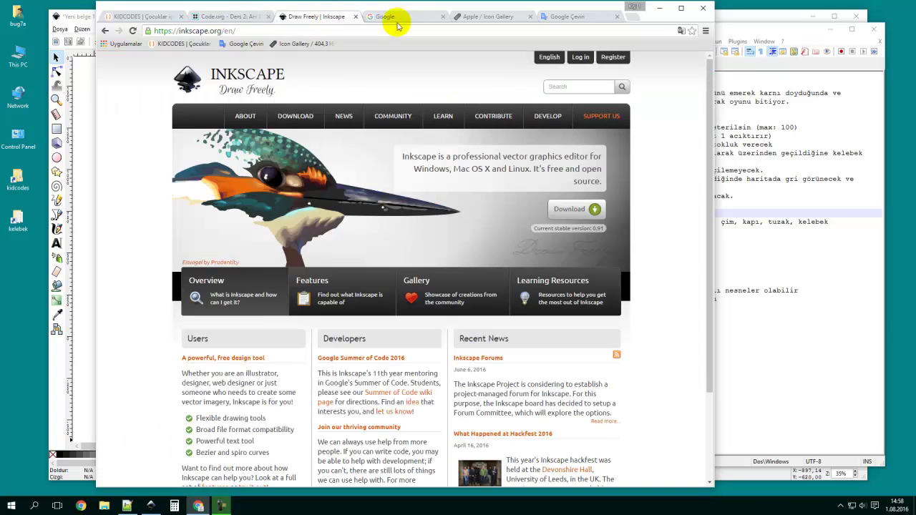
left_click(482, 15)
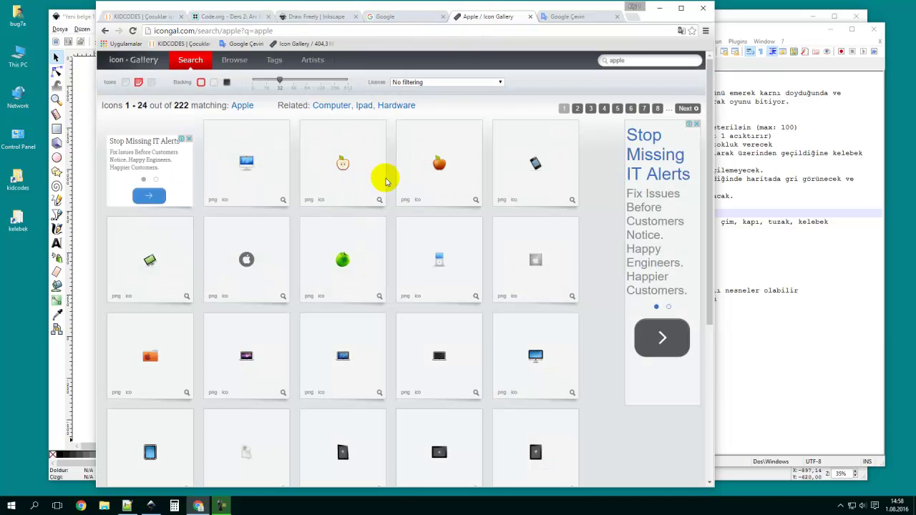
Look through the apple results and open the details page of the red Farm-fresh apple icon.
scroll(390, 196, "down", 3)
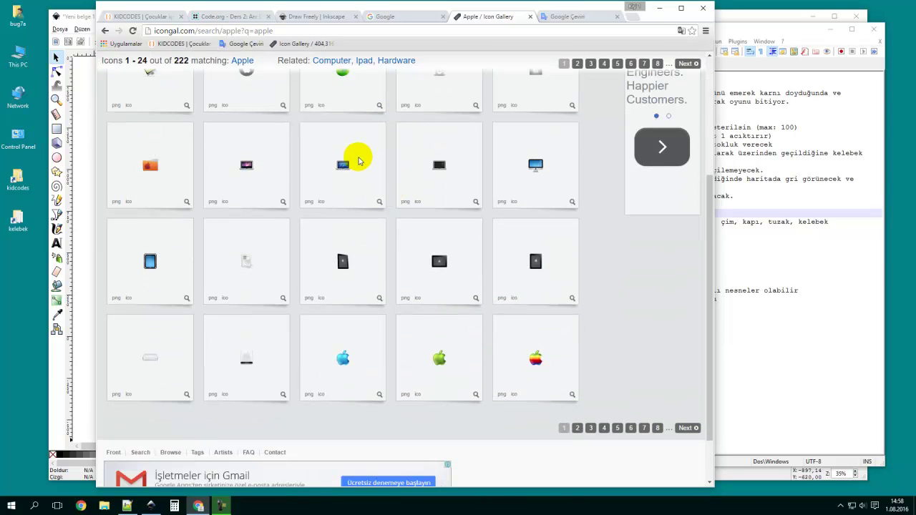
scroll(358, 154, "up", 3)
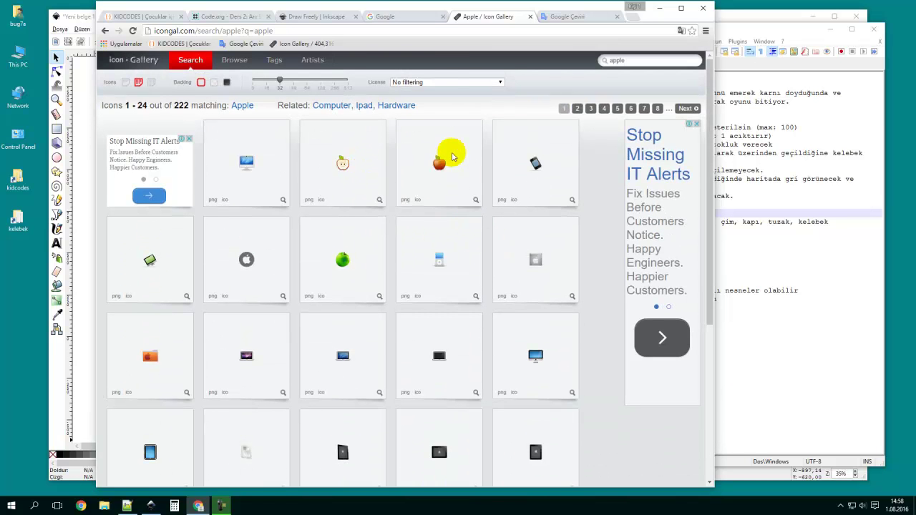
left_click(439, 166)
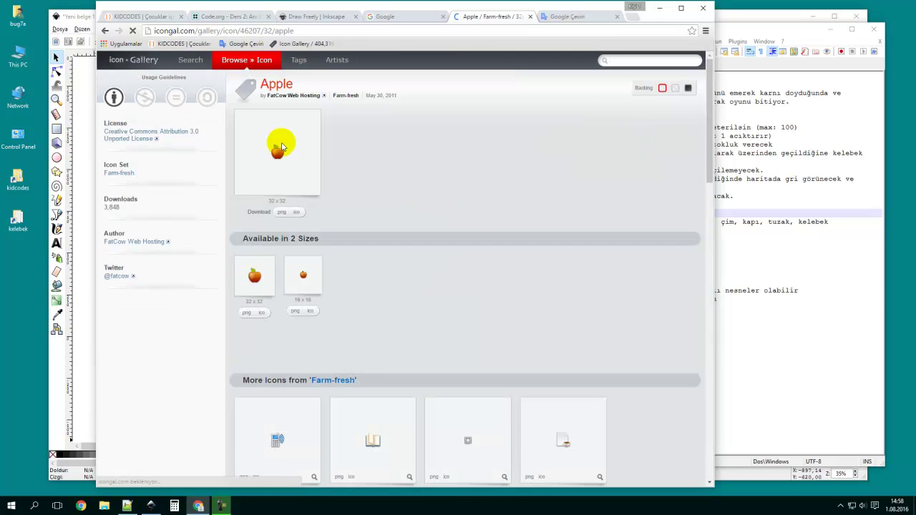
Save the 32 x 32 apple icon's PNG as "apple" in the asset folder of the kelebek project.
right_click(281, 213)
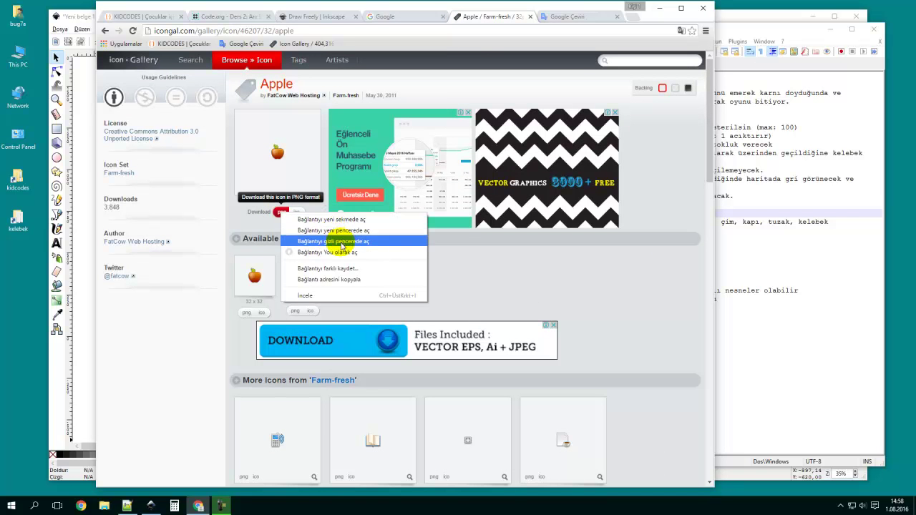
left_click(329, 268)
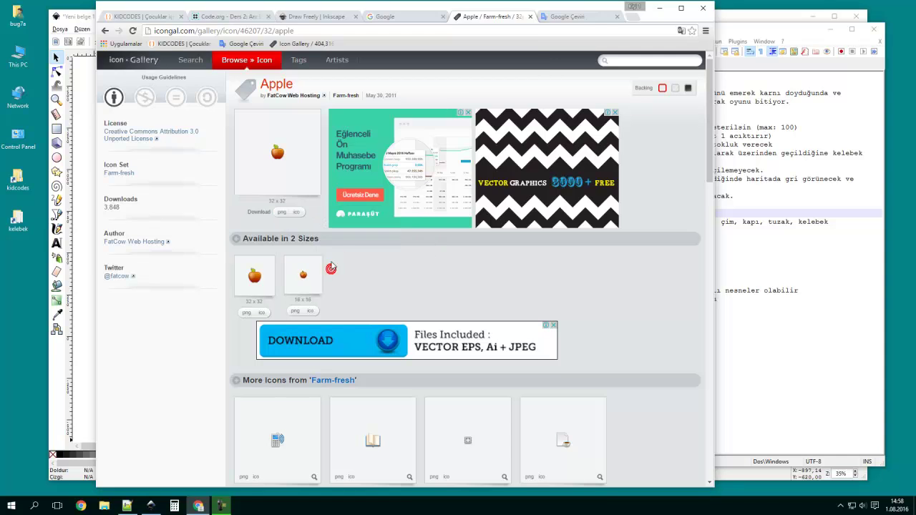
double_click(208, 79)
left_click(201, 71)
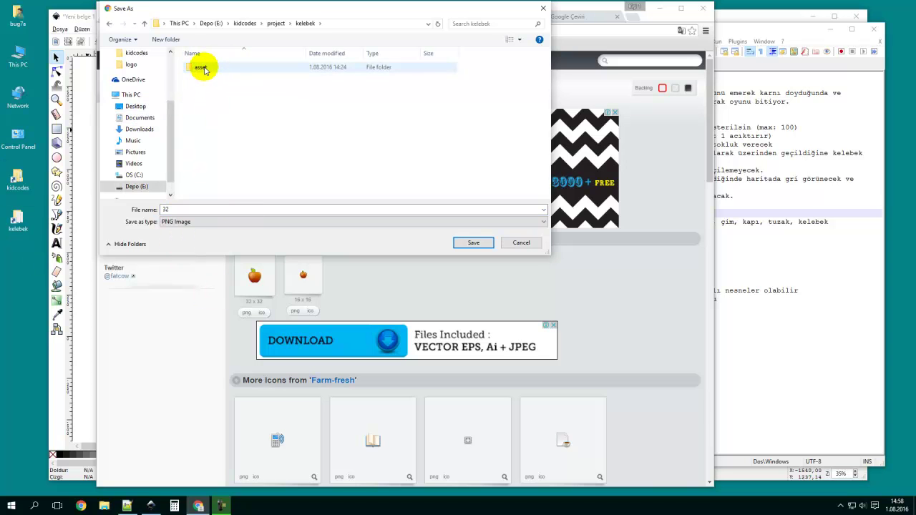
double_click(201, 67)
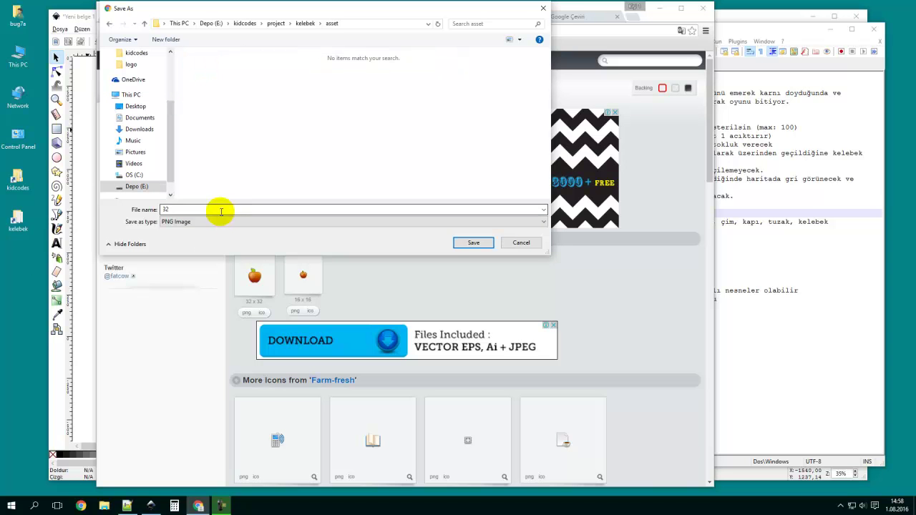
type("apple")
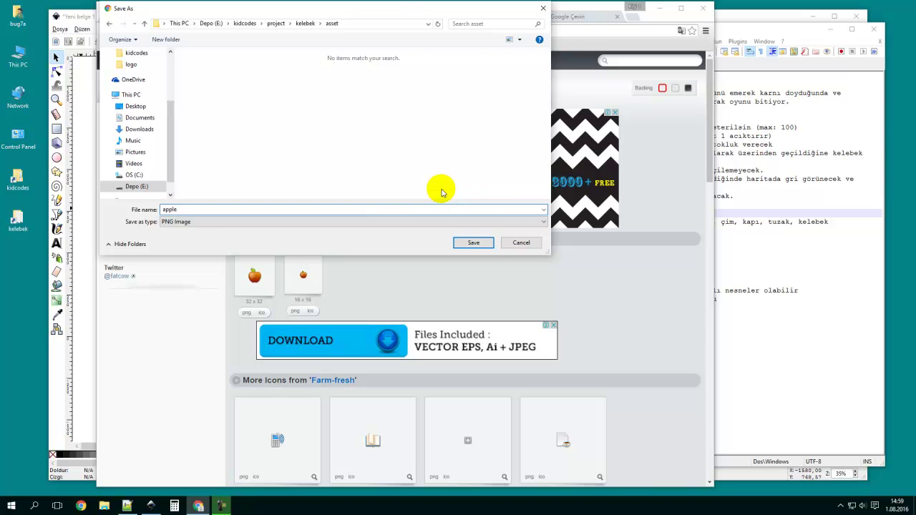
left_click(179, 210)
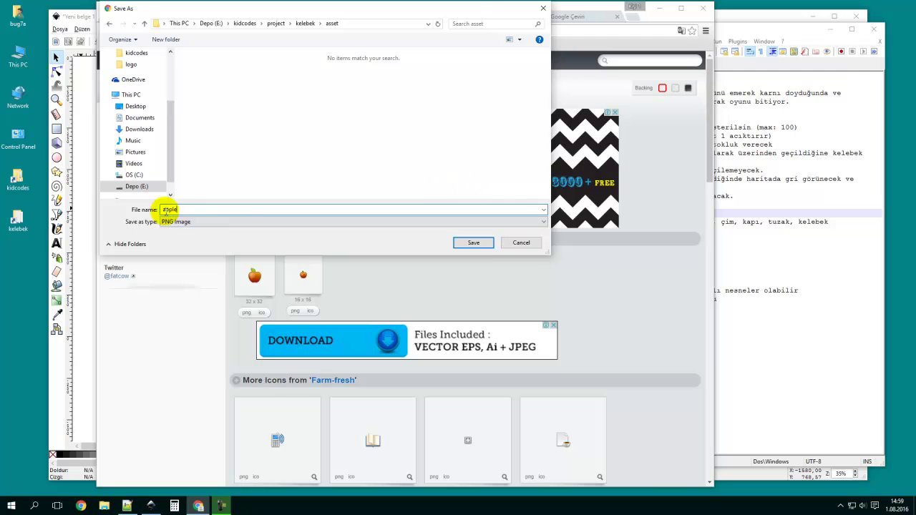
left_click(473, 243)
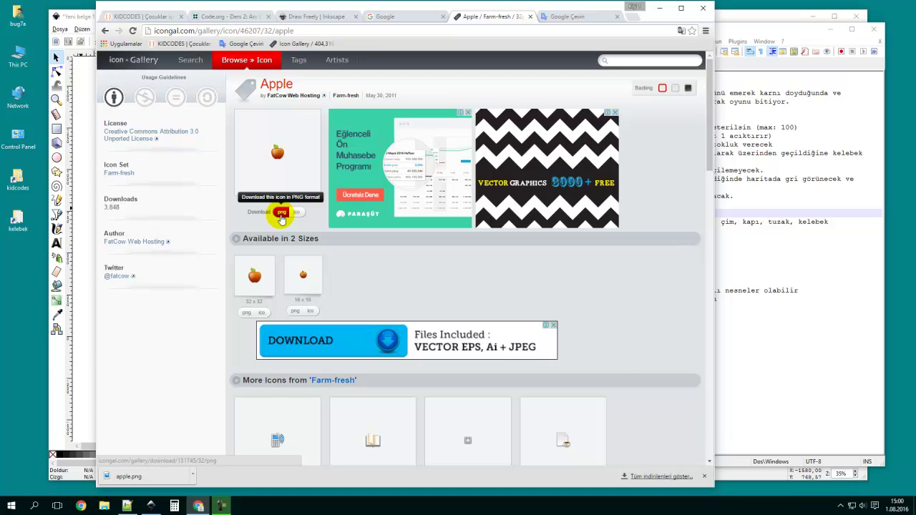
Open the kelebek project's asset folder, create a blank Notepad++ document, load apple.png into Notepad++, and shift its window.
double_click(18, 217)
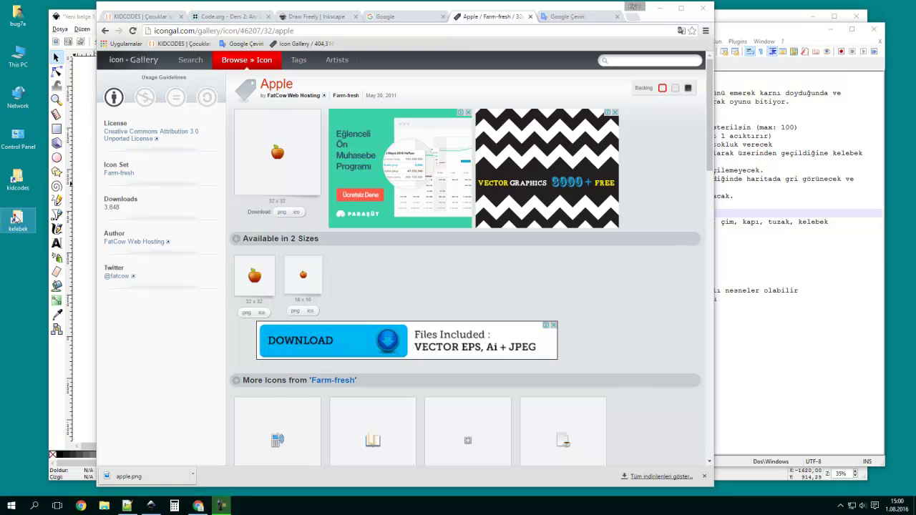
double_click(183, 155)
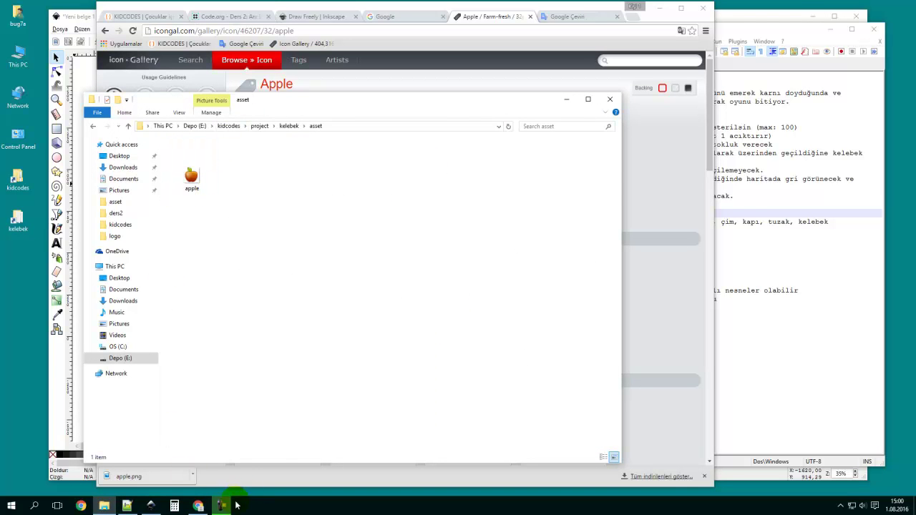
left_click(126, 505)
double_click(598, 66)
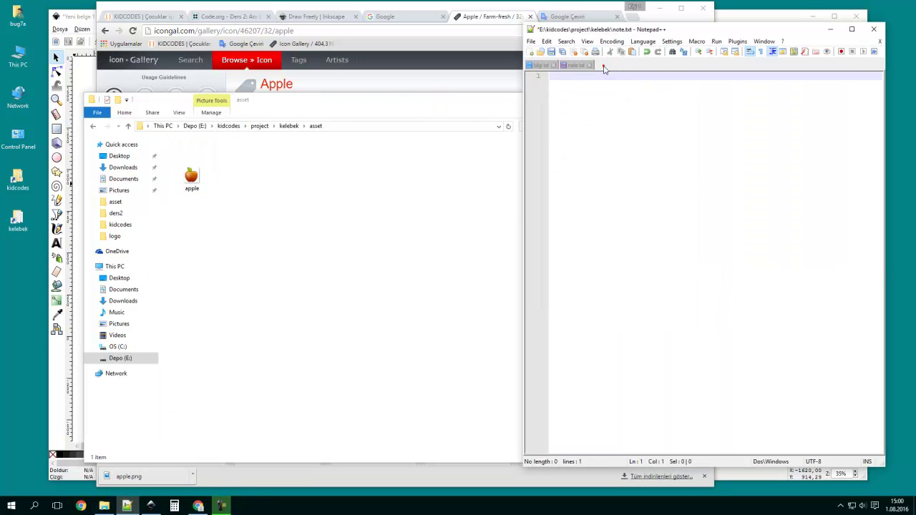
left_click_drag(191, 178, 591, 174)
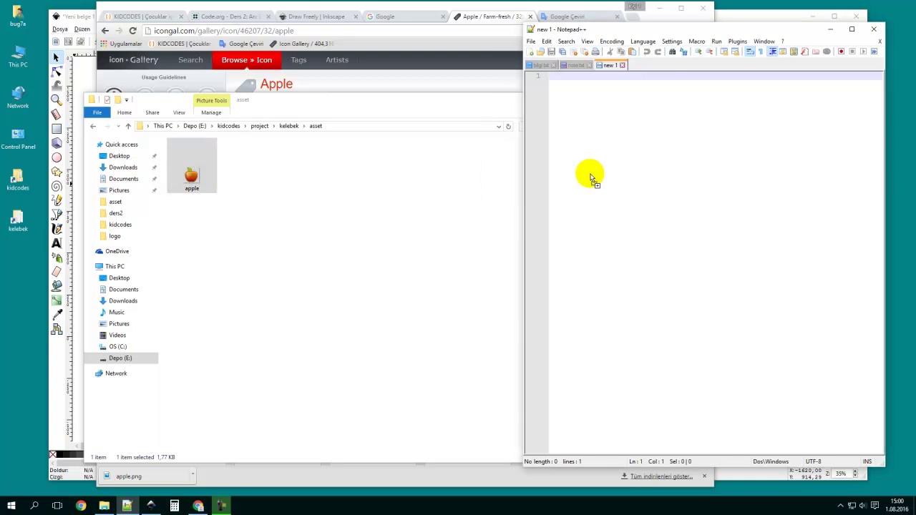
left_click_drag(697, 30, 611, 26)
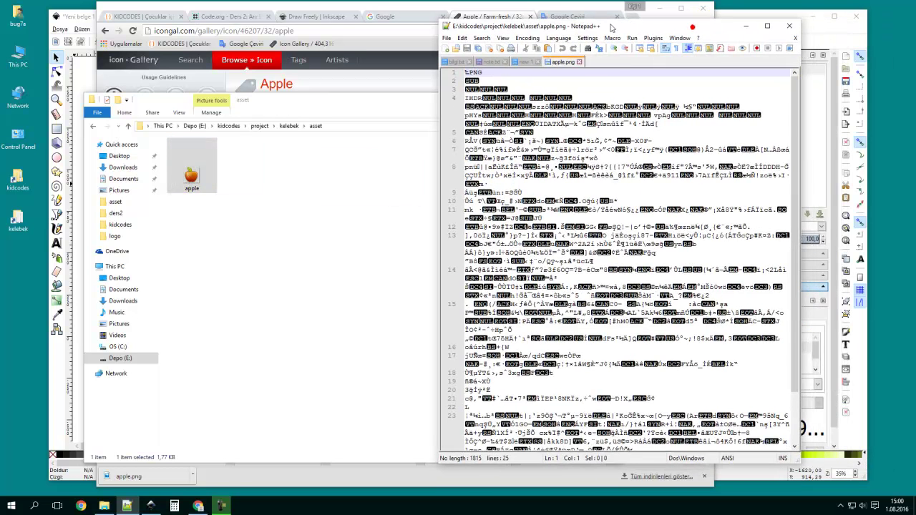
Examine the raw contents of apple.png in Notepad++ from beginning to end, loading the file from the asset folder again.
scroll(573, 173, "down", 3)
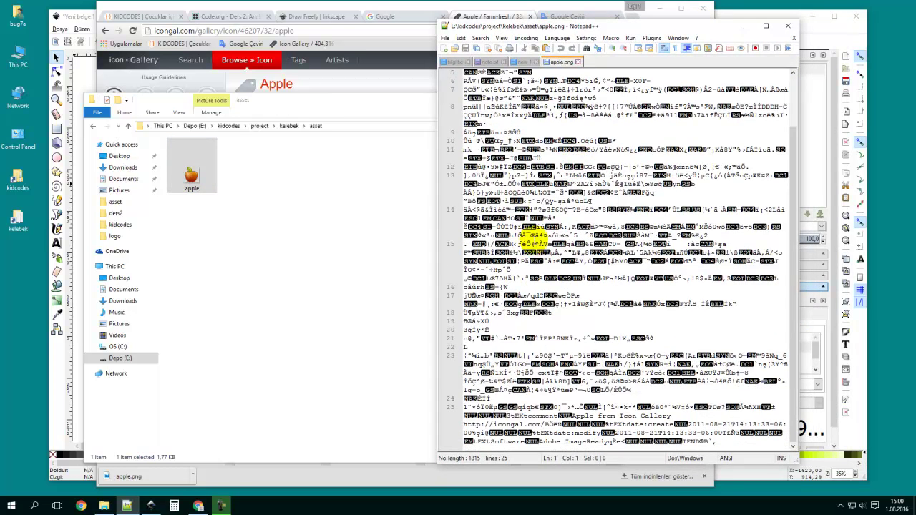
scroll(538, 184, "up", 3)
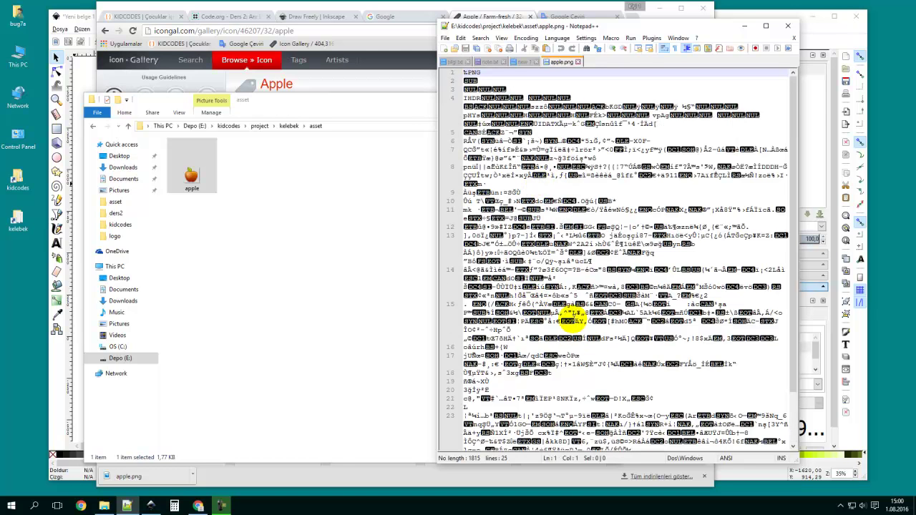
scroll(551, 316, "down", 2)
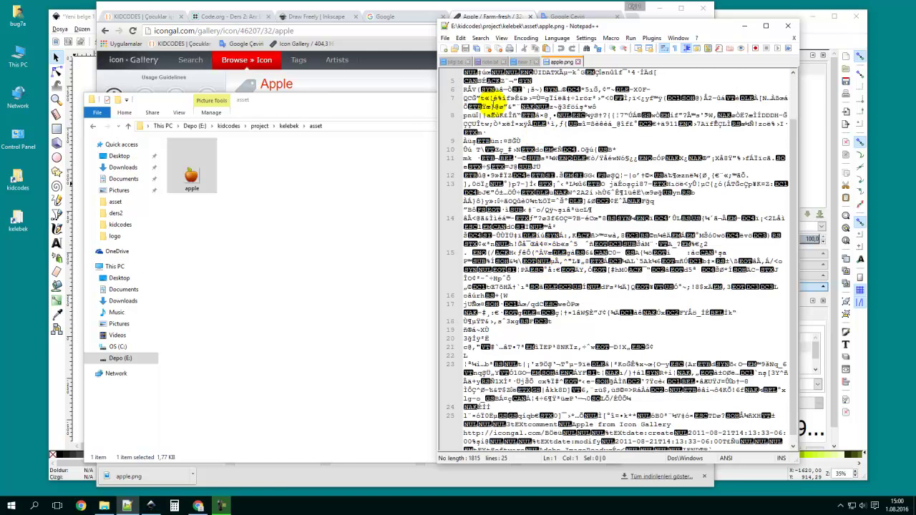
scroll(501, 136, "up", 2)
left_click(192, 180)
left_click_drag(192, 180, 570, 168)
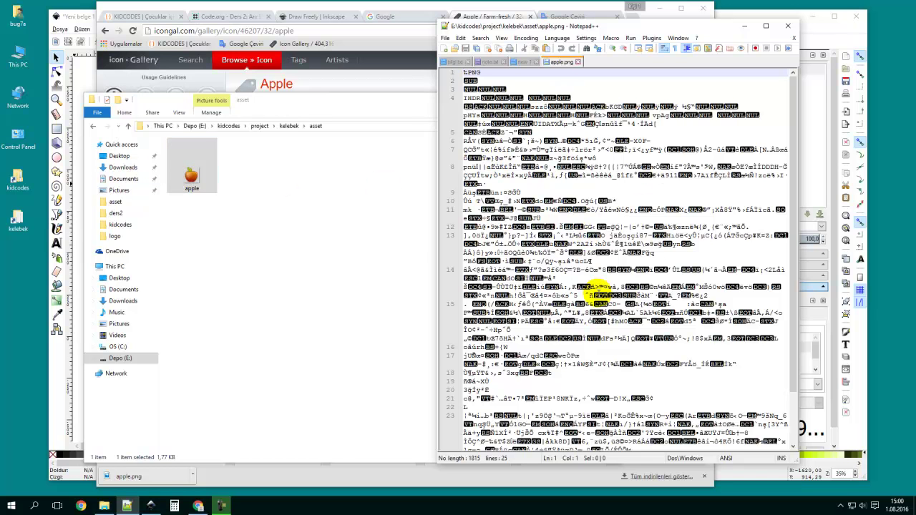
scroll(603, 294, "down", 2)
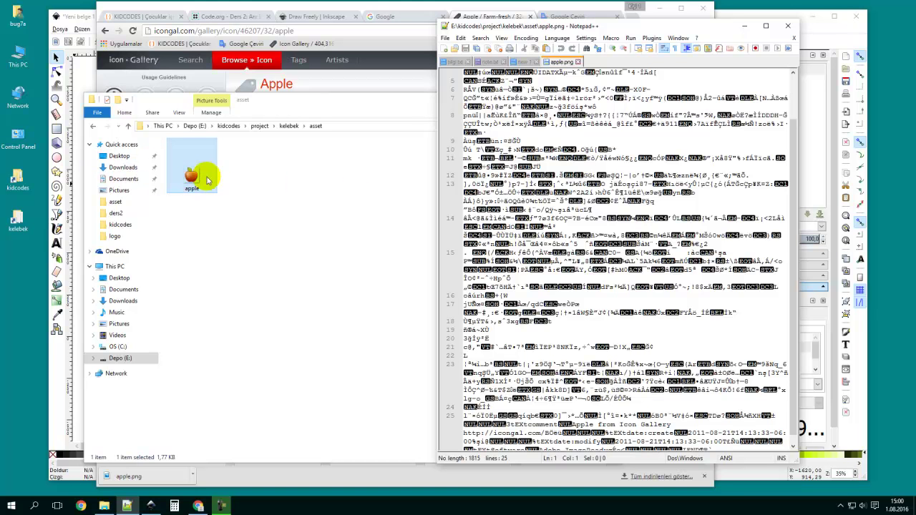
scroll(585, 175, "down", 1)
scroll(578, 175, "up", 3)
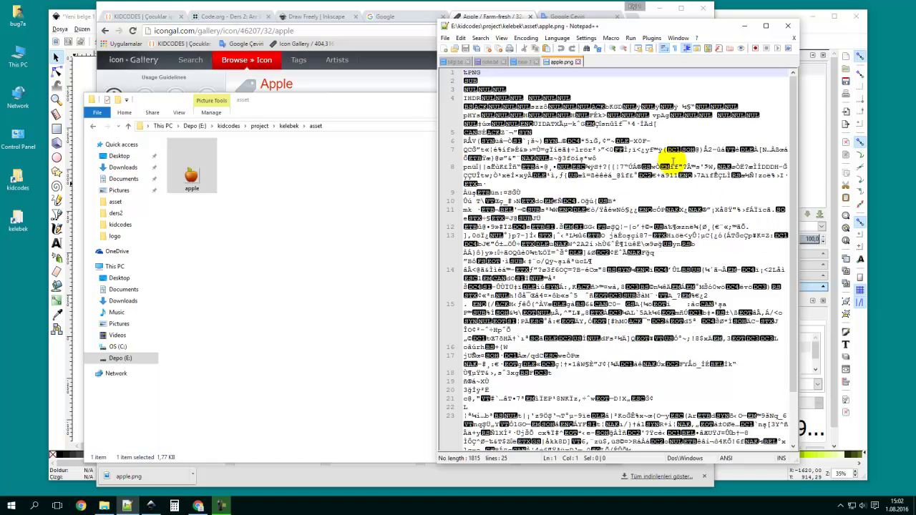
Close apple.png and the blank document in Notepad++, and save note.txt.
left_click(577, 62)
left_click(233, 205)
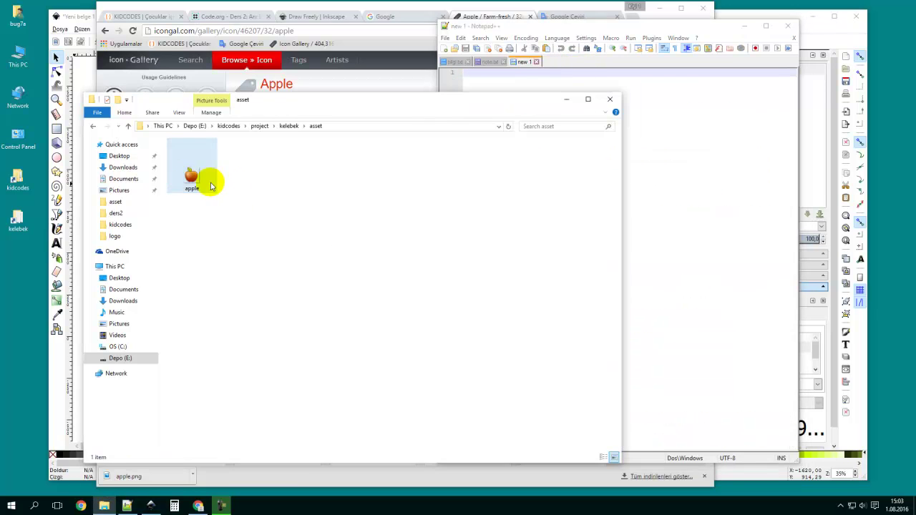
left_click(666, 110)
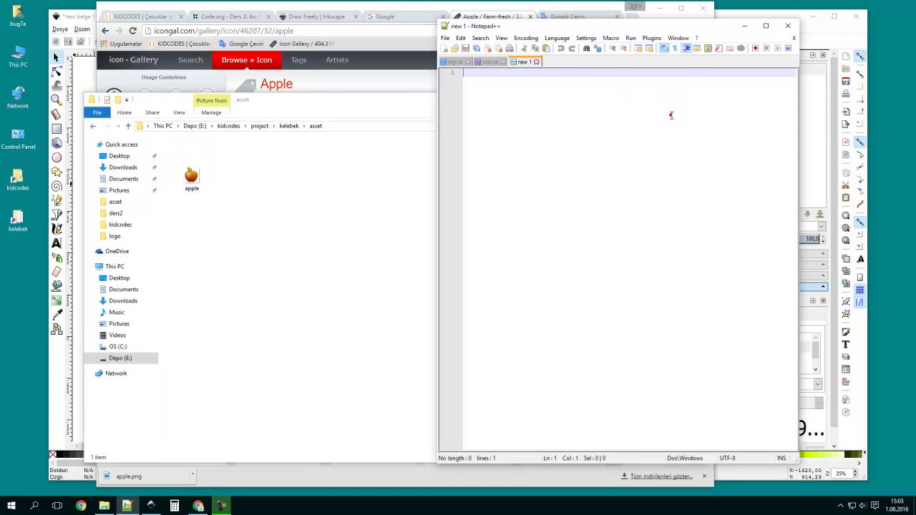
left_click(536, 62)
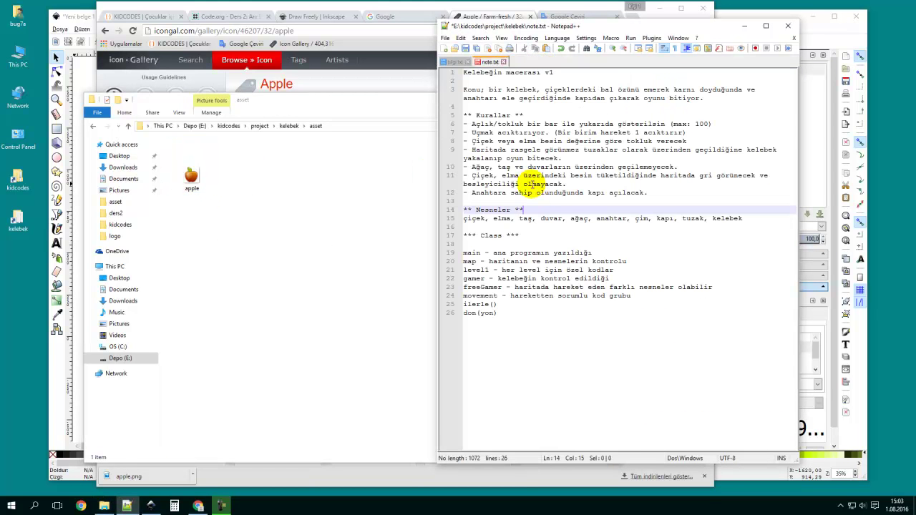
key("ctrl+s")
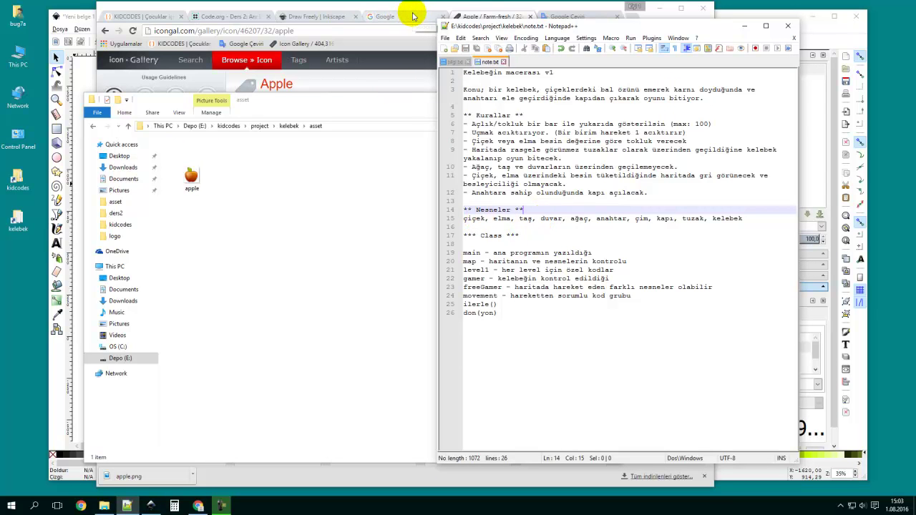
Switch to Chrome and search the icon gallery for "flower".
left_click(510, 14)
left_click(624, 61)
type("flower")
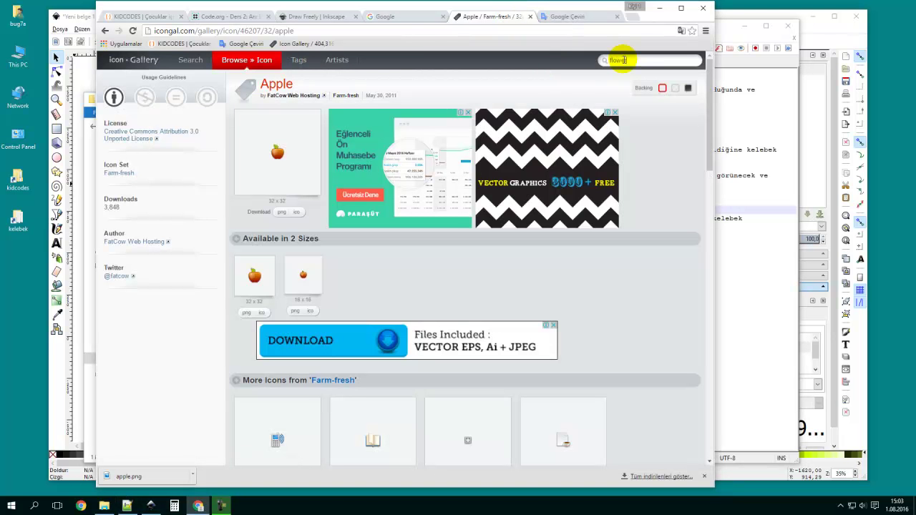
key("Return")
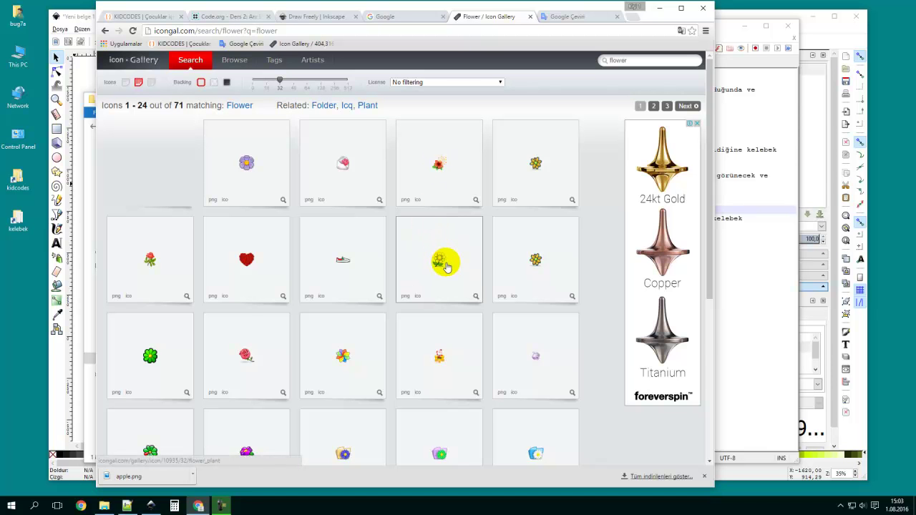
Look through the flower results and open the details page of the white daisy icon with a green stem.
scroll(470, 265, "down", 1)
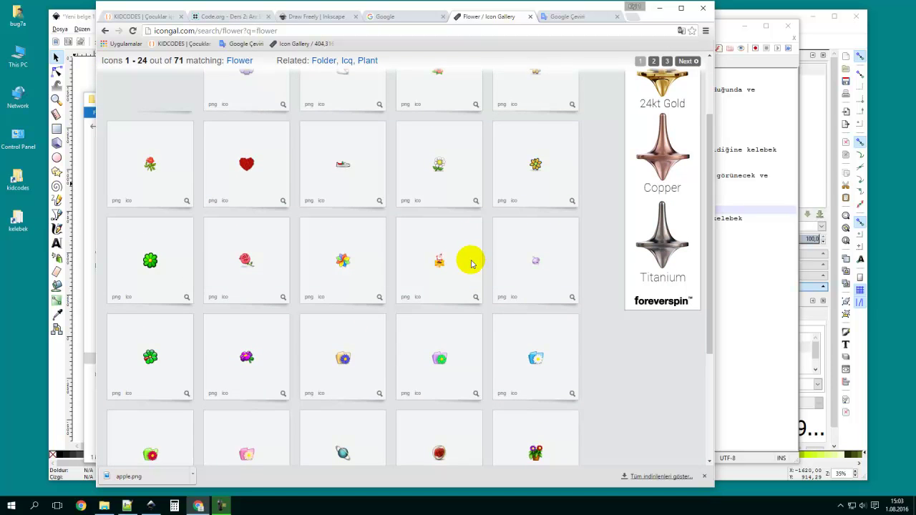
scroll(453, 239, "down", 1)
scroll(450, 242, "up", 2)
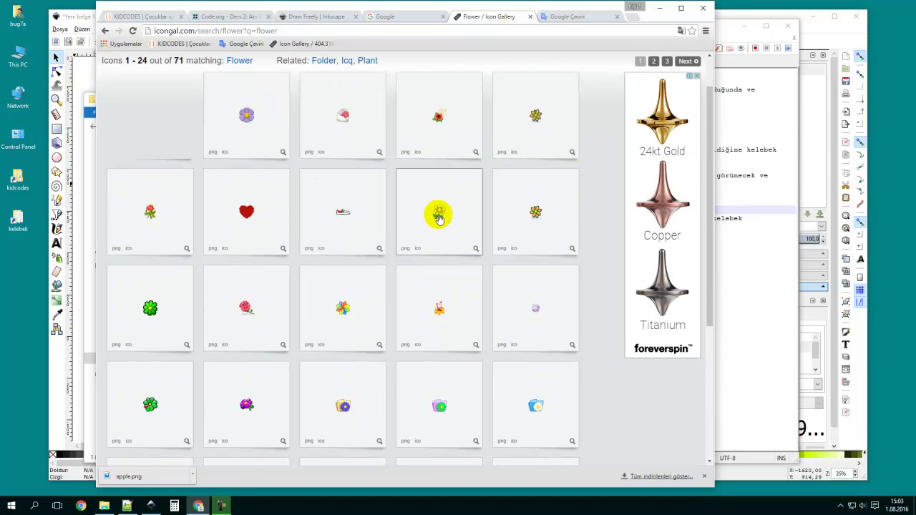
scroll(410, 218, "up", 1)
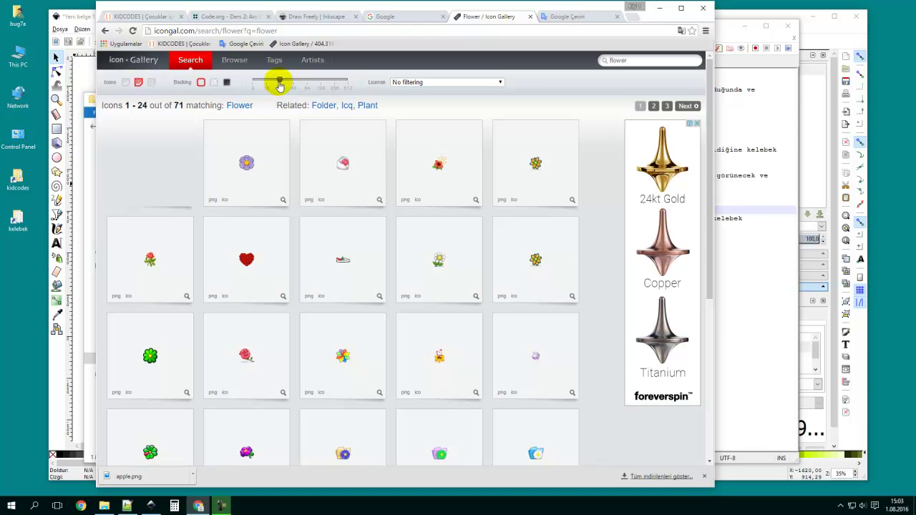
left_click(436, 261)
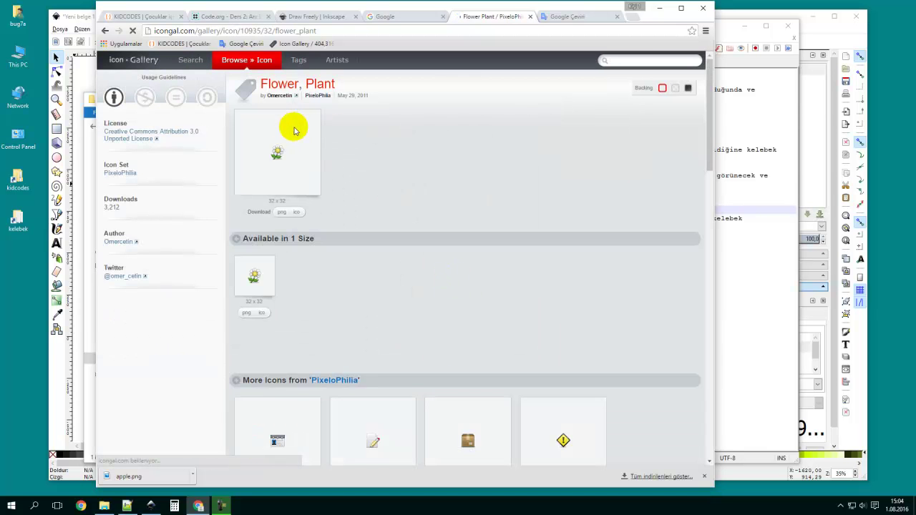
Save the 32 x 32 daisy icon's PNG as "flower" in the kelebek project's asset folder.
right_click(281, 214)
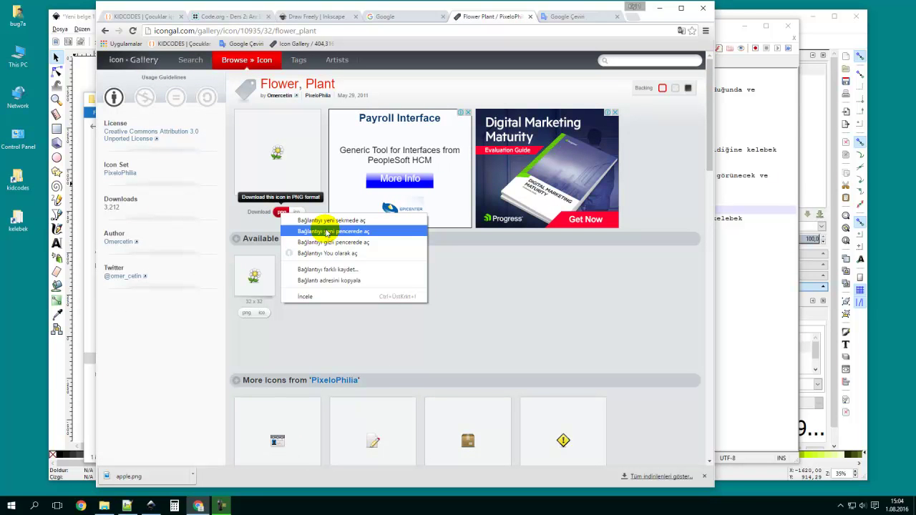
left_click(320, 269)
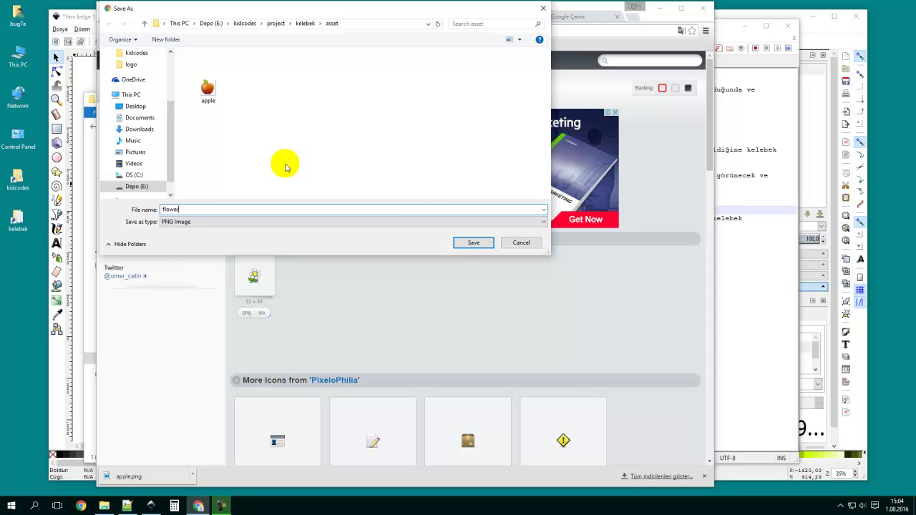
left_click(472, 243)
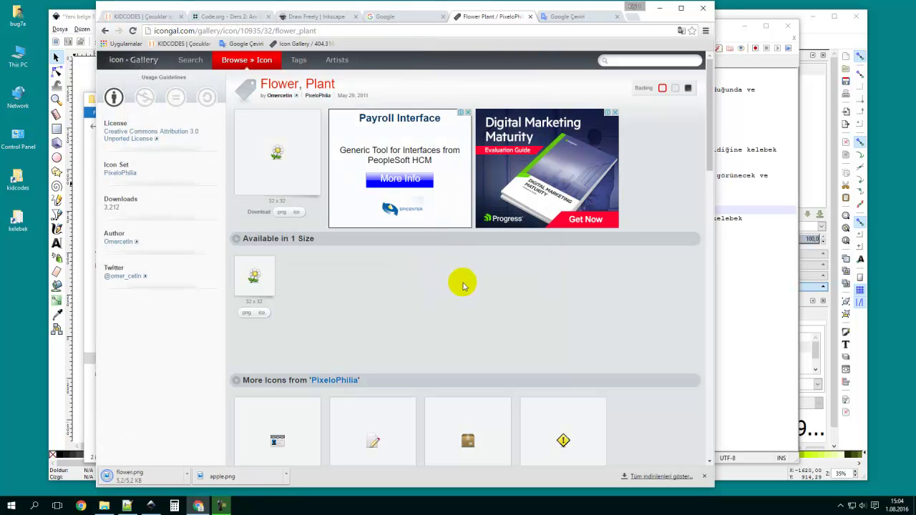
Search the icon gallery for "rock", the object listed after the apple in note.txt, and open the dark stone icon's details page.
left_click(733, 258)
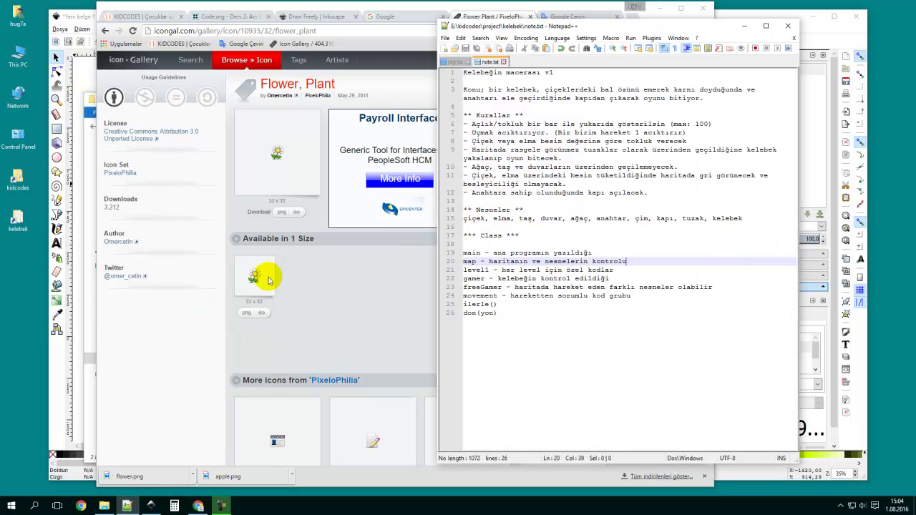
left_click(356, 301)
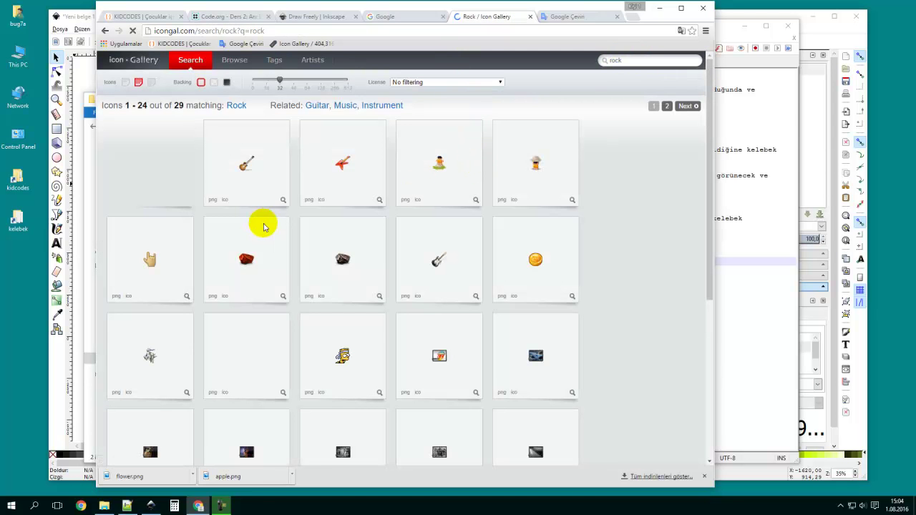
left_click(341, 261)
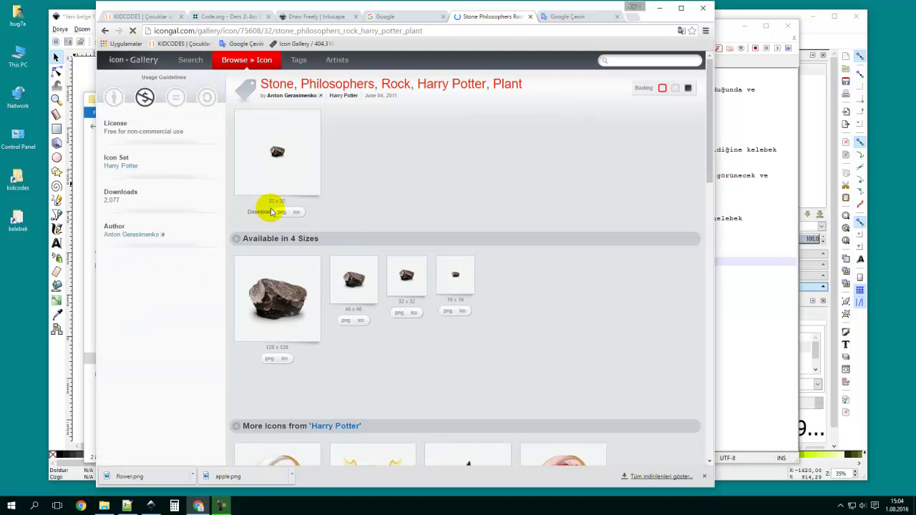
Save the 32 x 32 dark stone icon's PNG as "rock" in the asset folder.
right_click(282, 214)
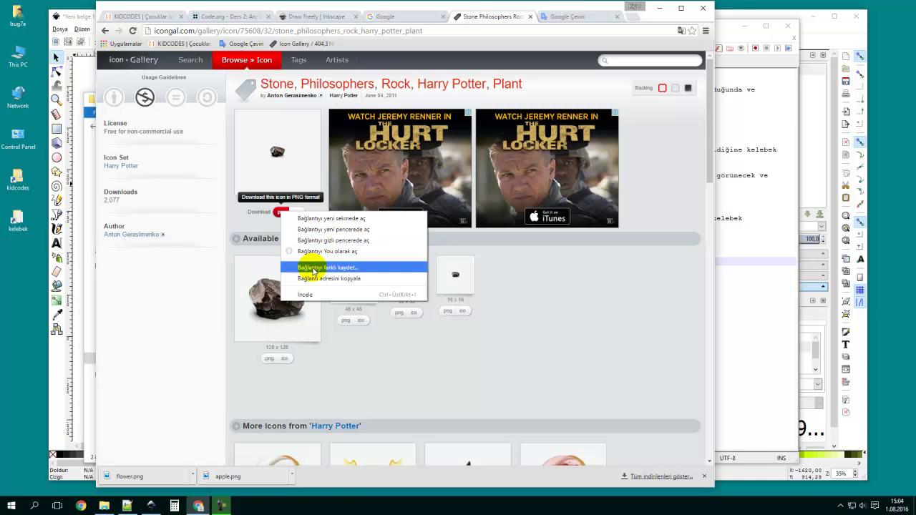
left_click(313, 269)
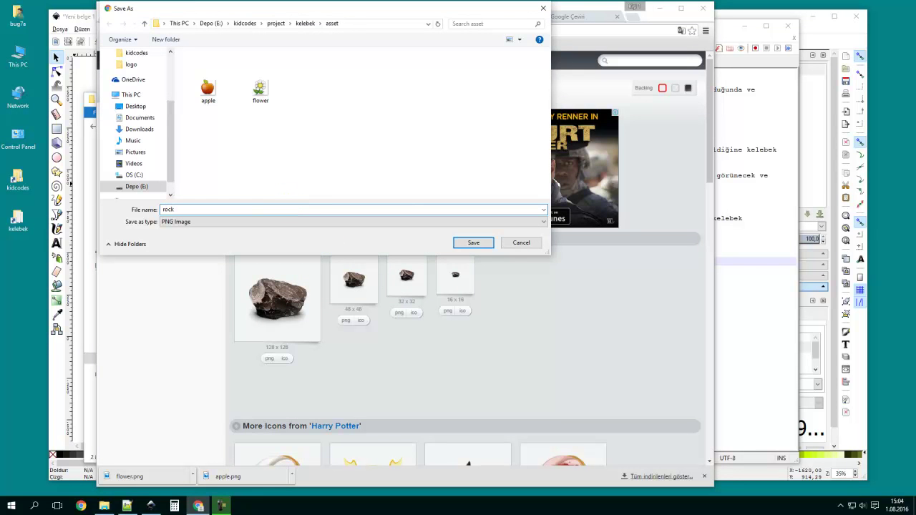
type("rock")
key("Return")
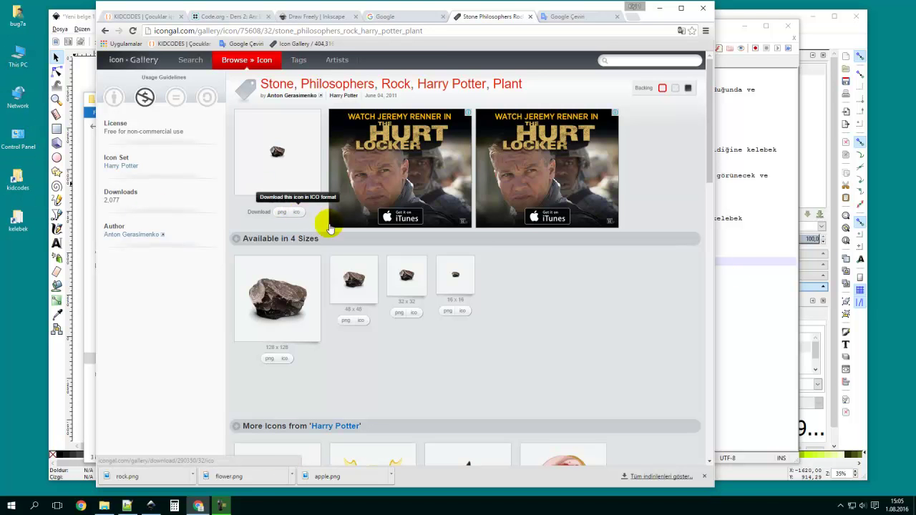
Check the object list in note.txt, selecting "duvar", and search the icon gallery for "tree".
left_click(758, 226)
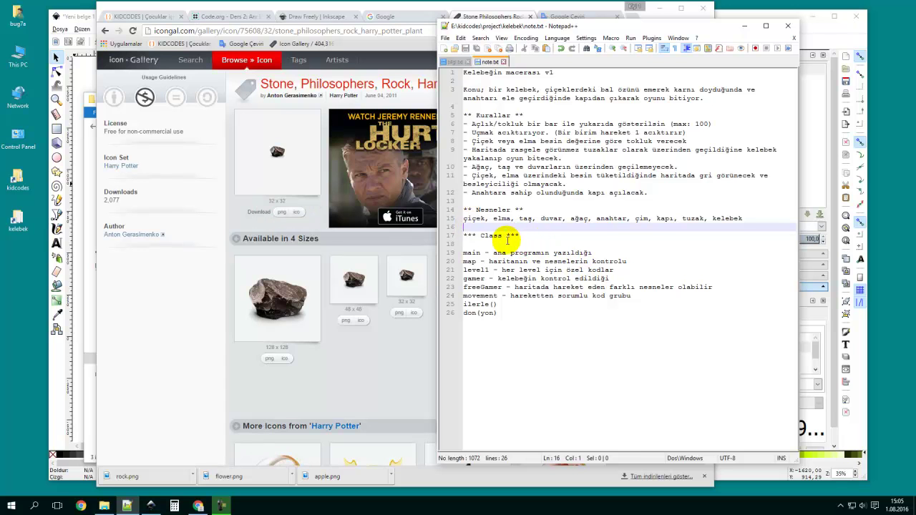
double_click(475, 219)
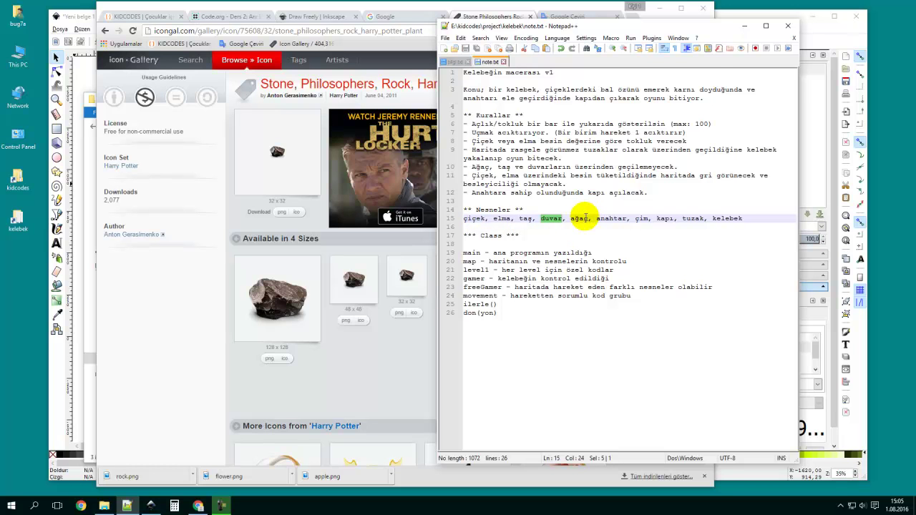
left_click(345, 368)
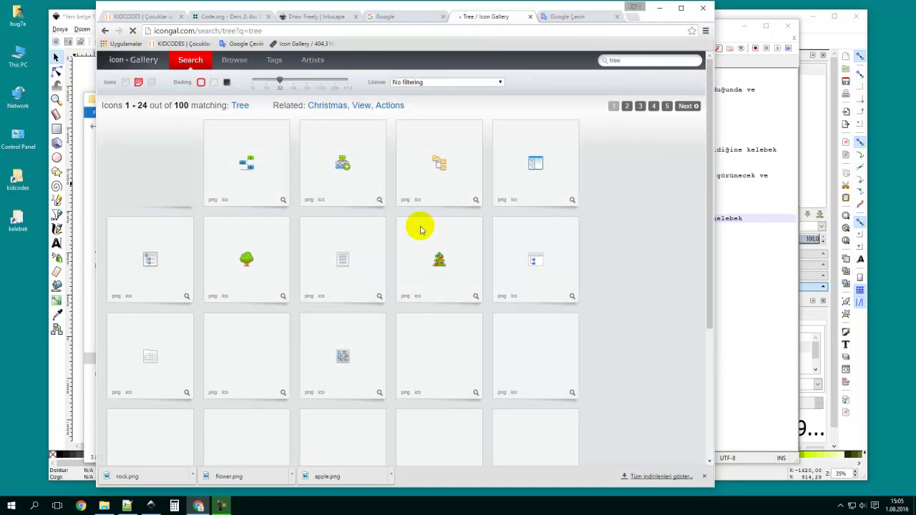
Save the round green tree icon's PNG from the search results as "tree1" in the asset folder.
scroll(303, 258, "down", 1)
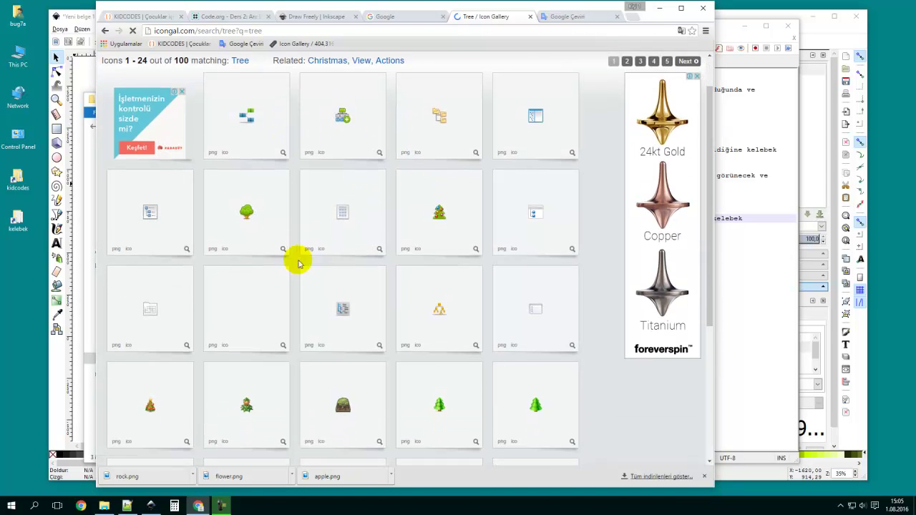
right_click(211, 249)
left_click(275, 305)
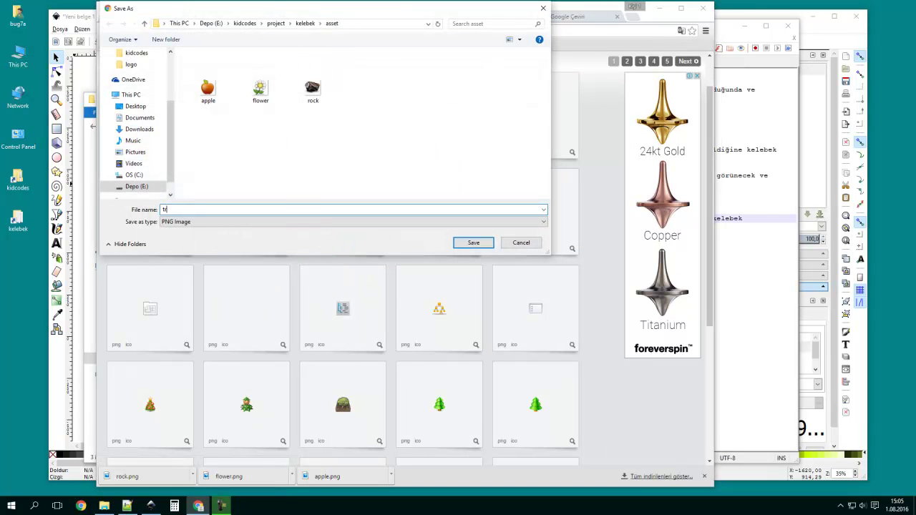
key("Return")
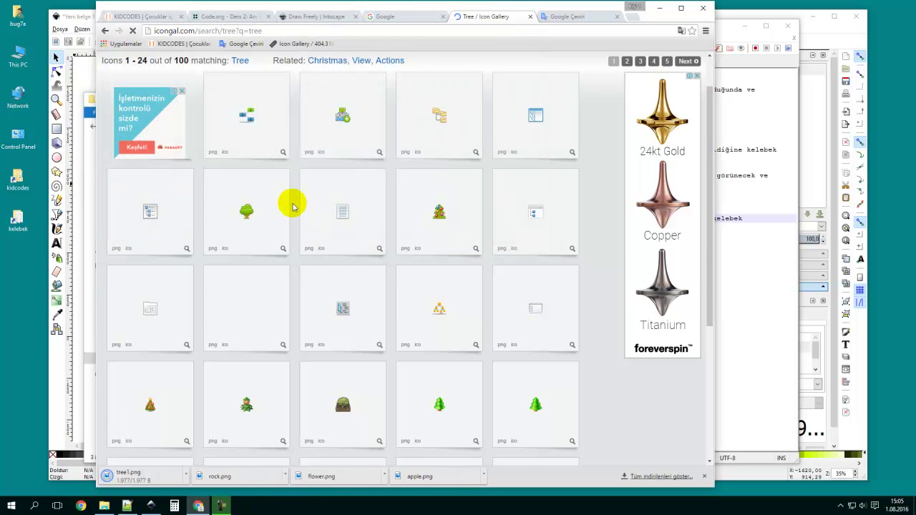
Save the dark green conical tree icon's PNG from the second page of tree results as "tree2" in the asset folder.
scroll(479, 272, "down", 1)
scroll(477, 269, "down", 2)
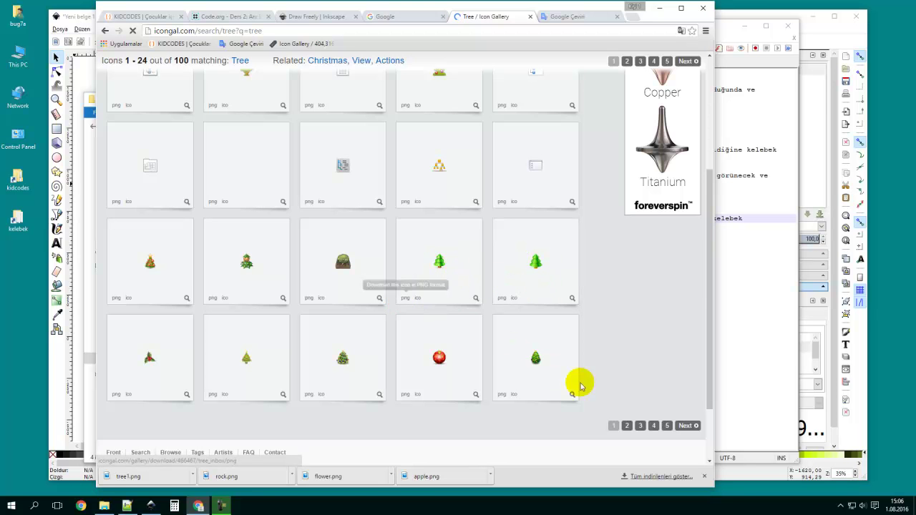
left_click(626, 425)
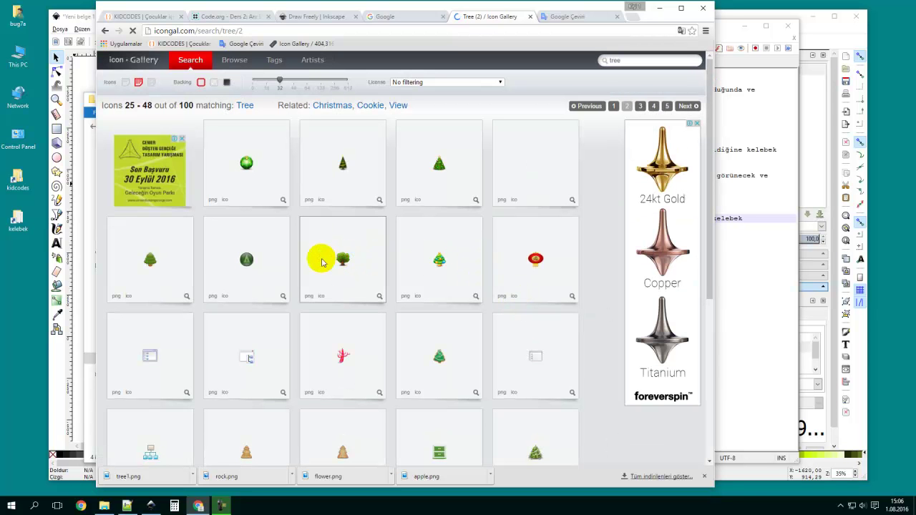
right_click(112, 299)
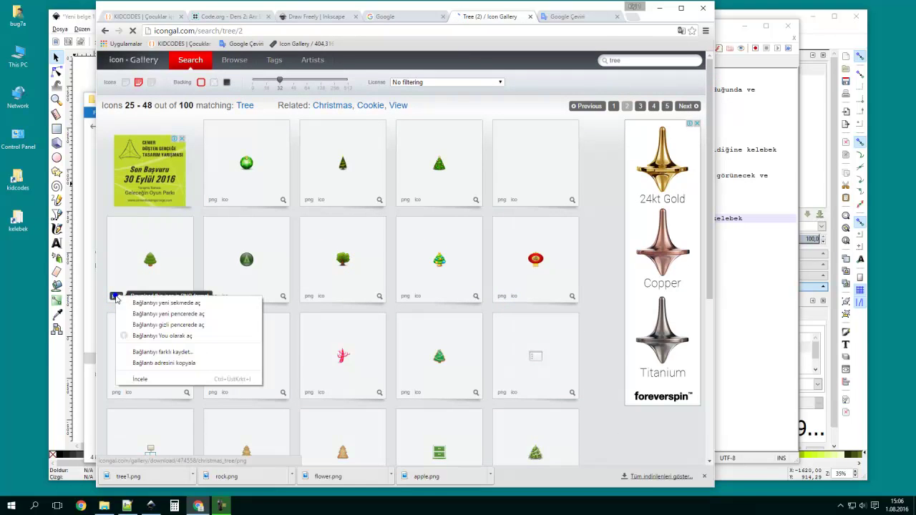
left_click(163, 352)
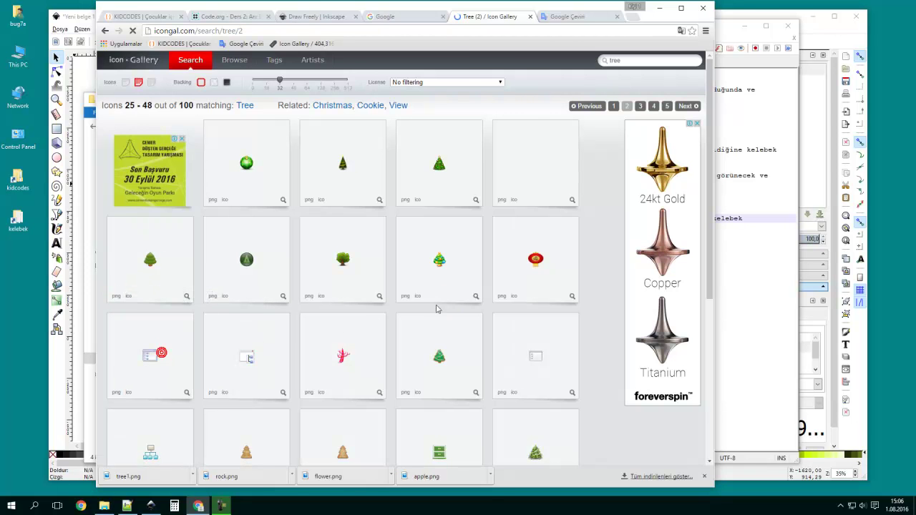
type("tr")
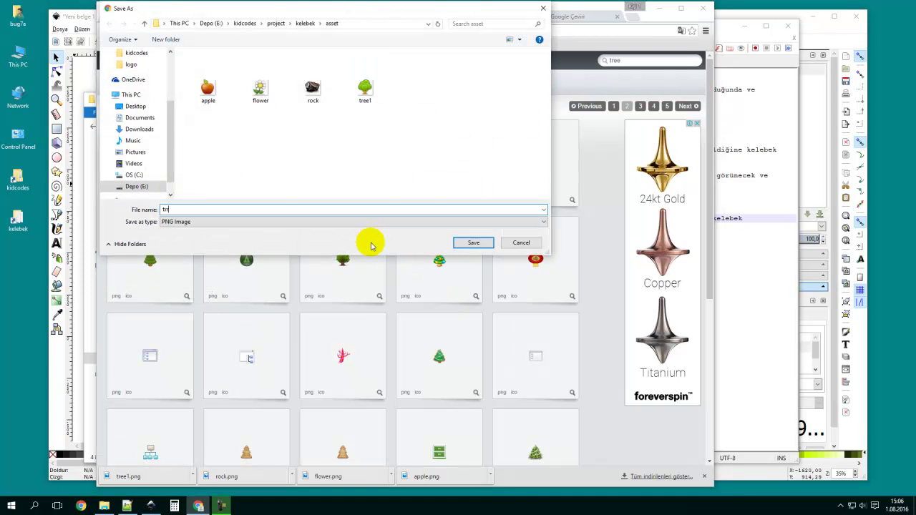
type("ee2")
key("Return")
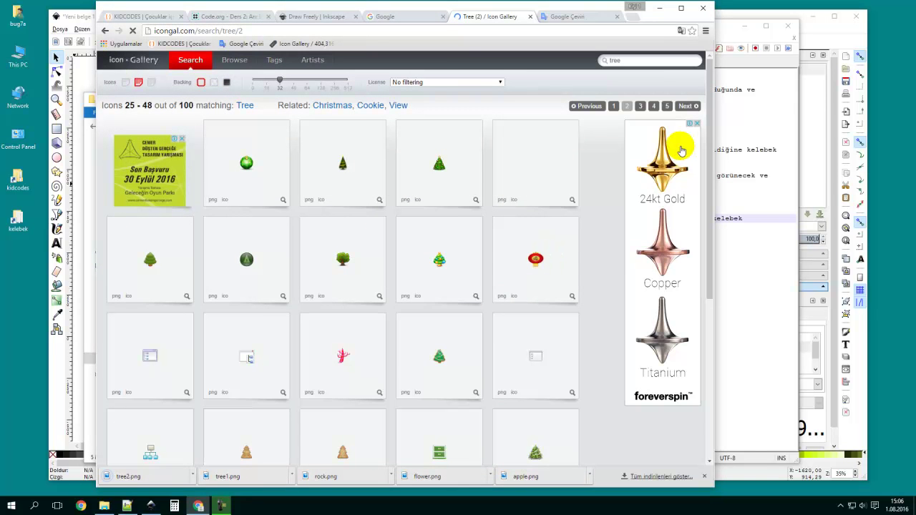
Search the icon gallery for "key", the object after the tree in note.txt, and save the small golden key icon's PNG as "key".
left_click(751, 215)
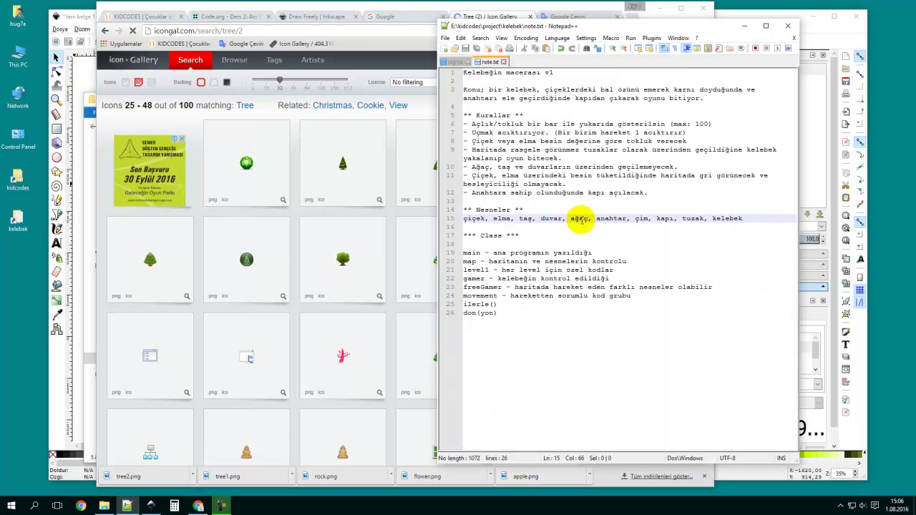
left_click(476, 14)
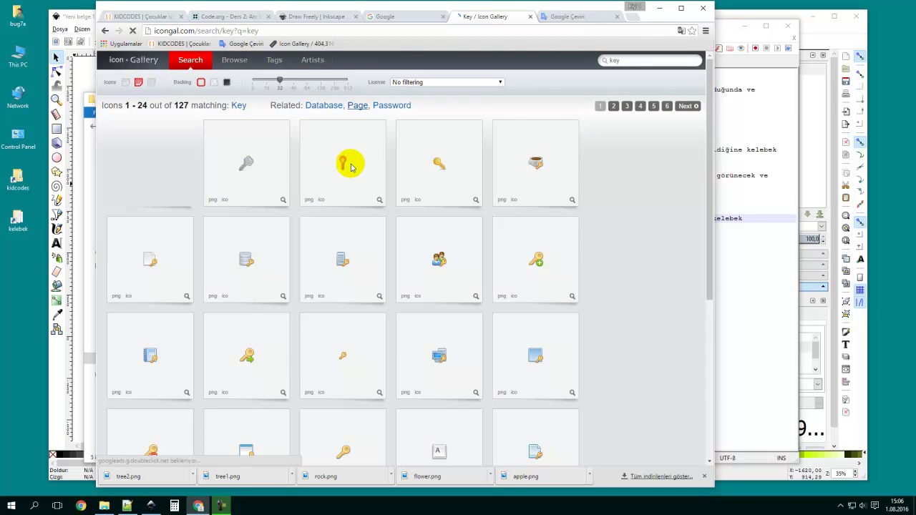
scroll(375, 224, "down", 2)
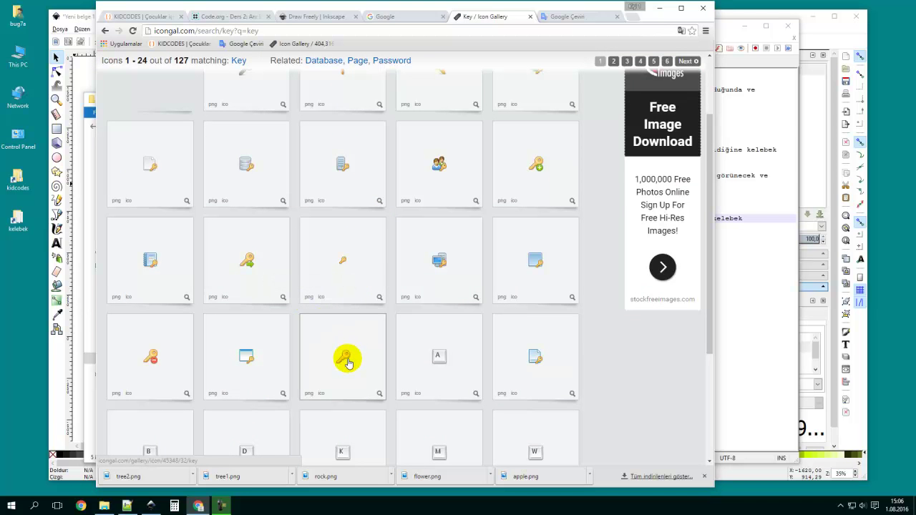
right_click(309, 299)
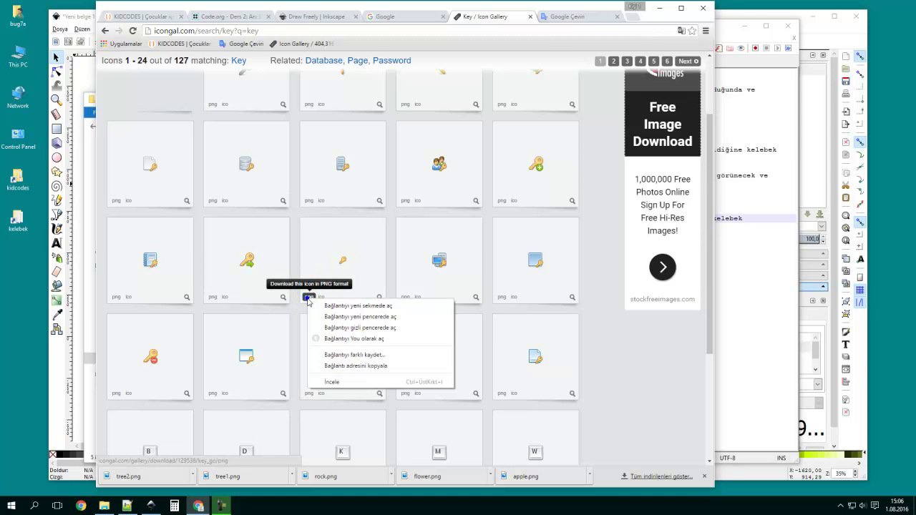
left_click(349, 355)
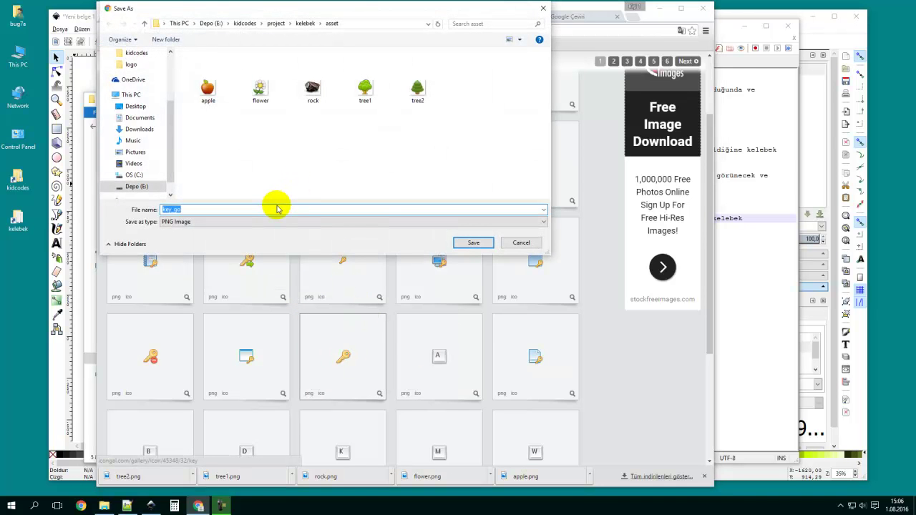
key("Return")
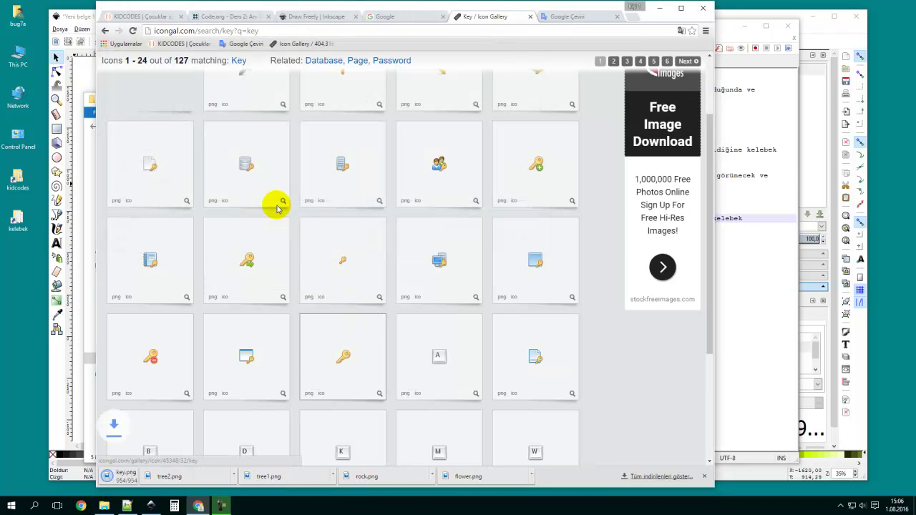
Check the object list in note.txt and search the icon gallery for "grass".
left_click(759, 136)
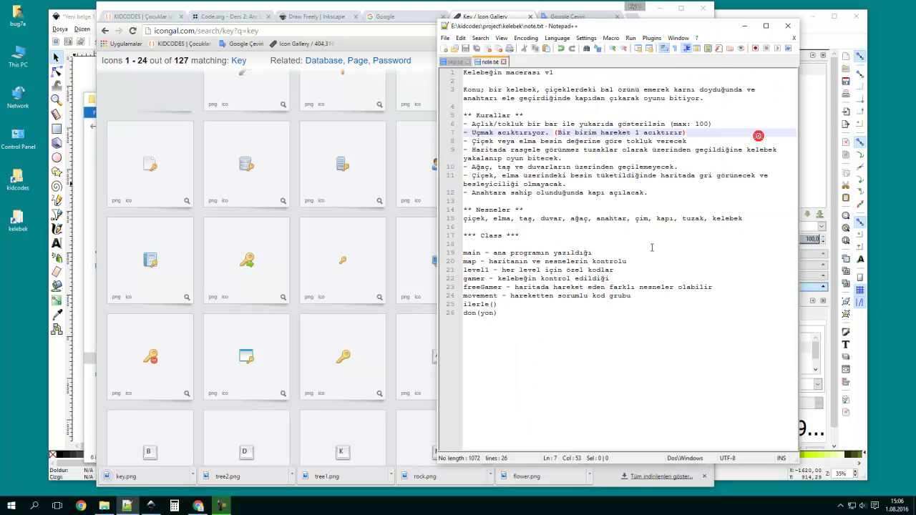
left_click(494, 15)
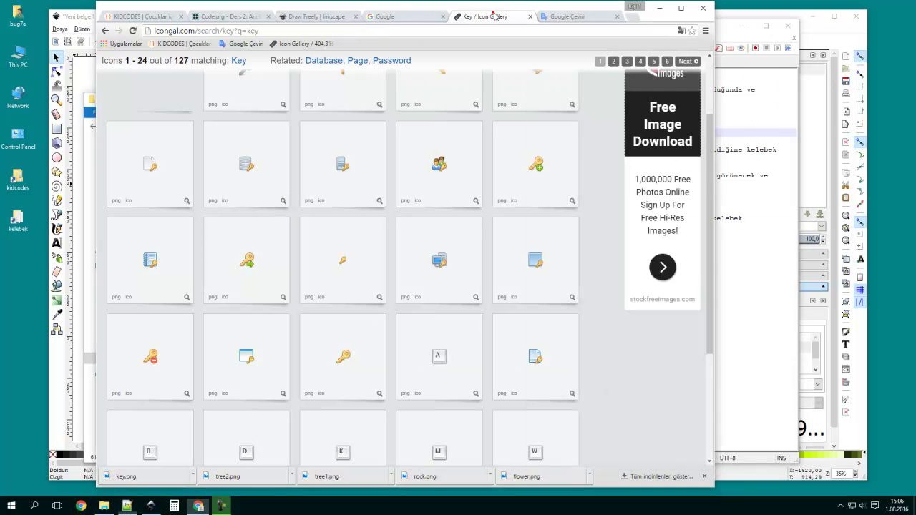
scroll(606, 86, "up", 2)
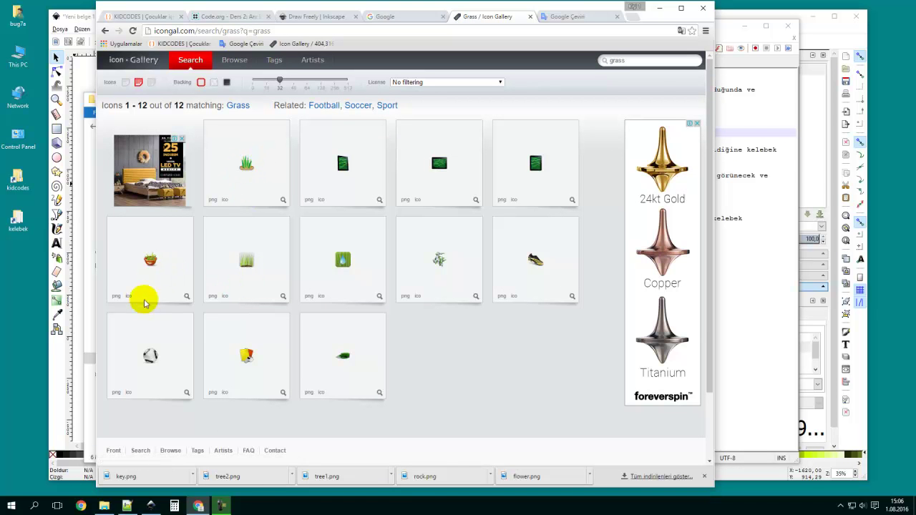
scroll(465, 279, "down", 1)
scroll(487, 240, "up", 1)
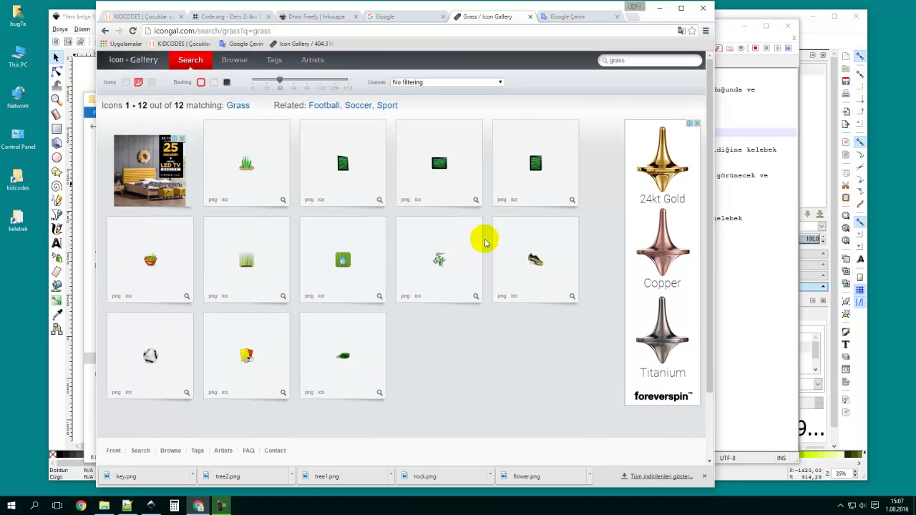
right_click(213, 200)
left_click(267, 258)
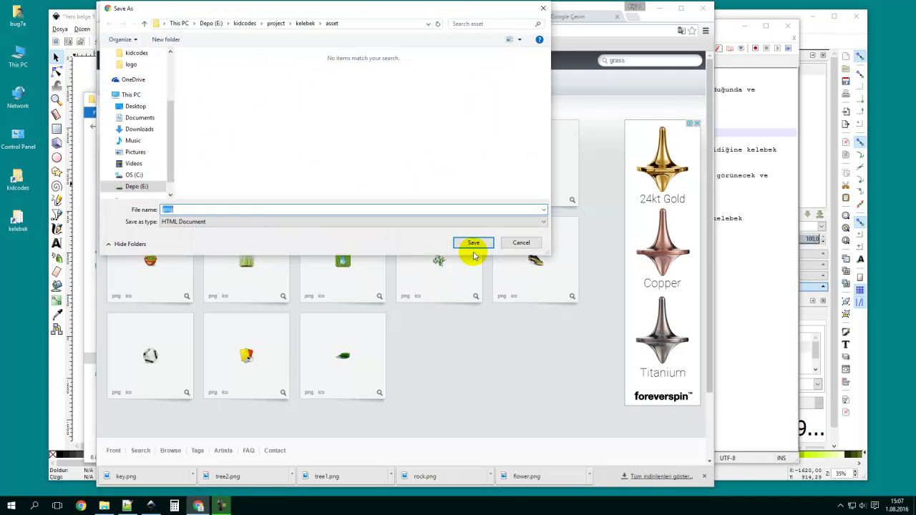
left_click(521, 243)
right_click(212, 201)
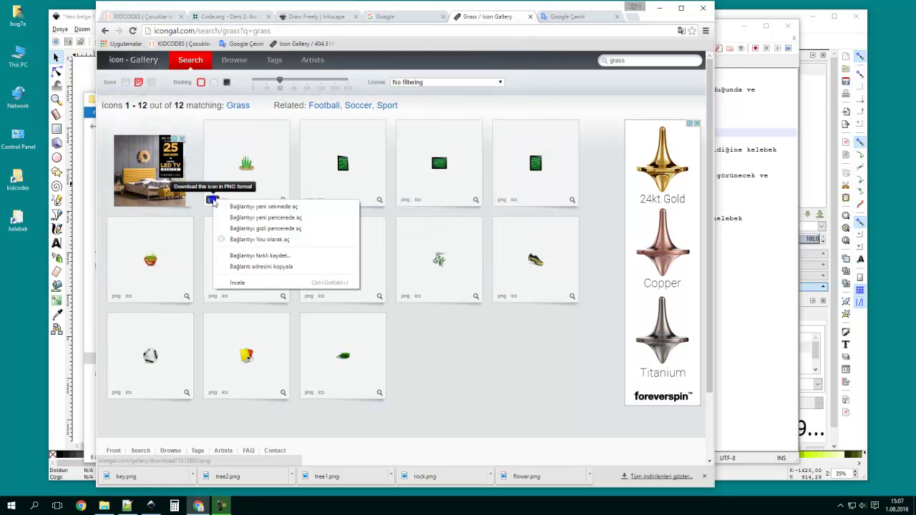
left_click(263, 256)
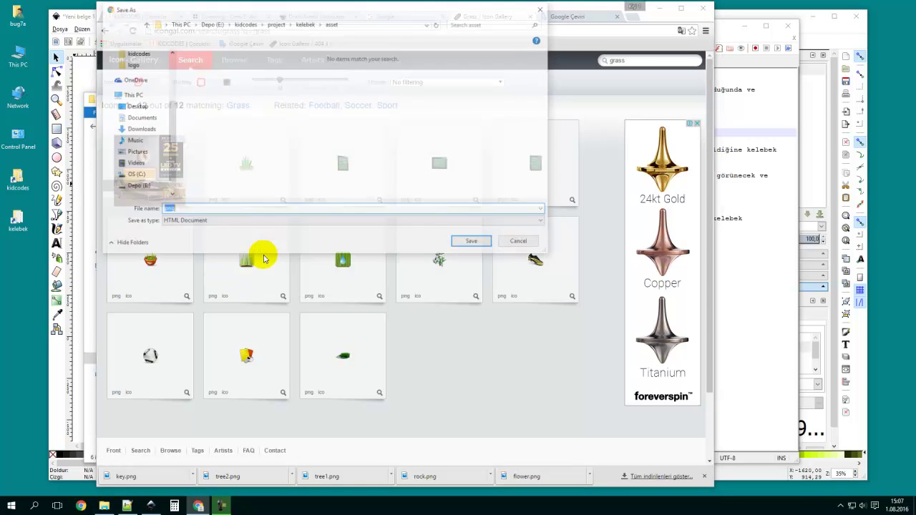
left_click(182, 223)
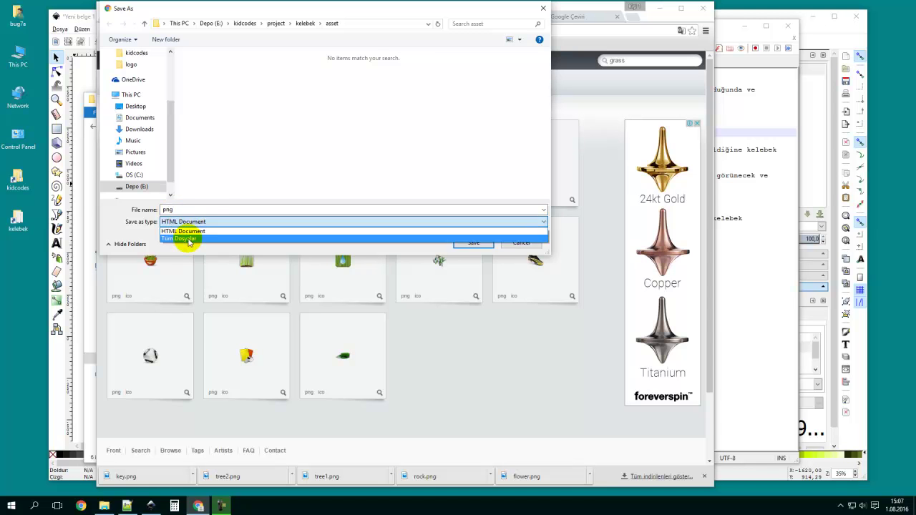
left_click(223, 221)
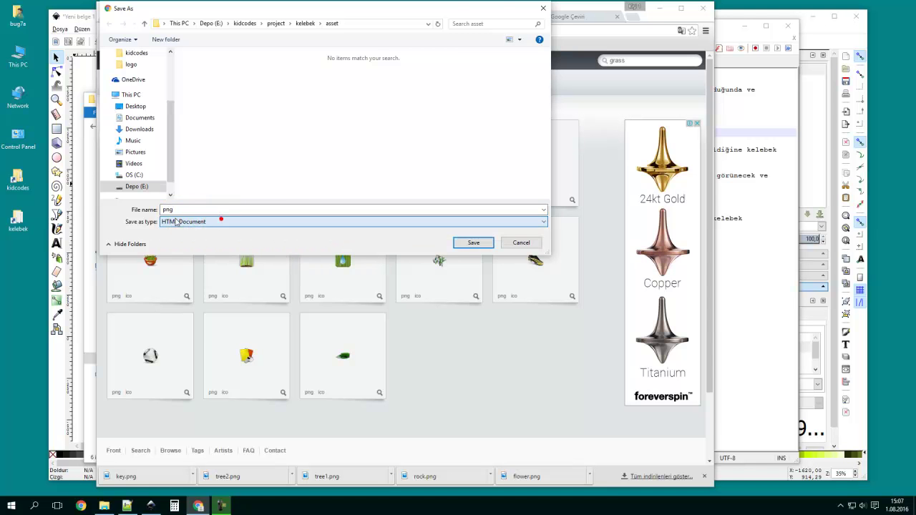
left_click(520, 243)
Open the green grass tuft icon's details page and save its 32 x 32 PNG as "grass" in the asset folder.
left_click(245, 165)
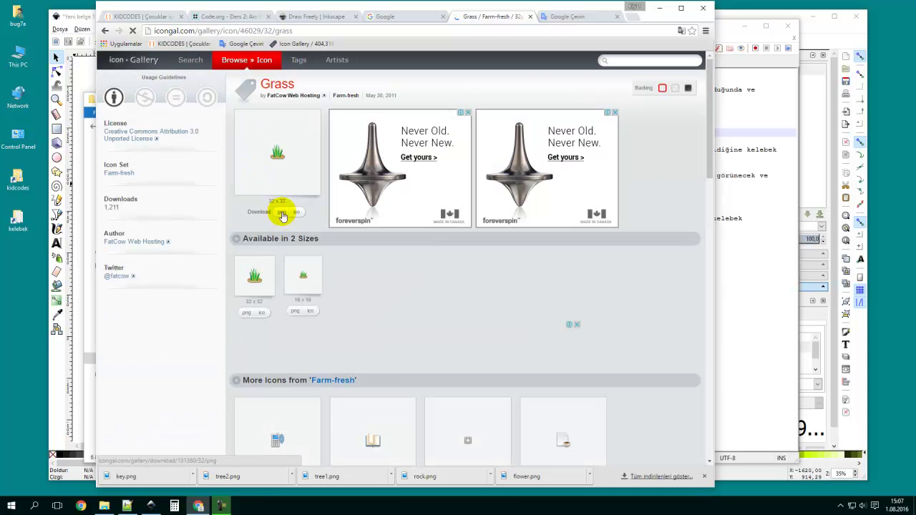
right_click(282, 213)
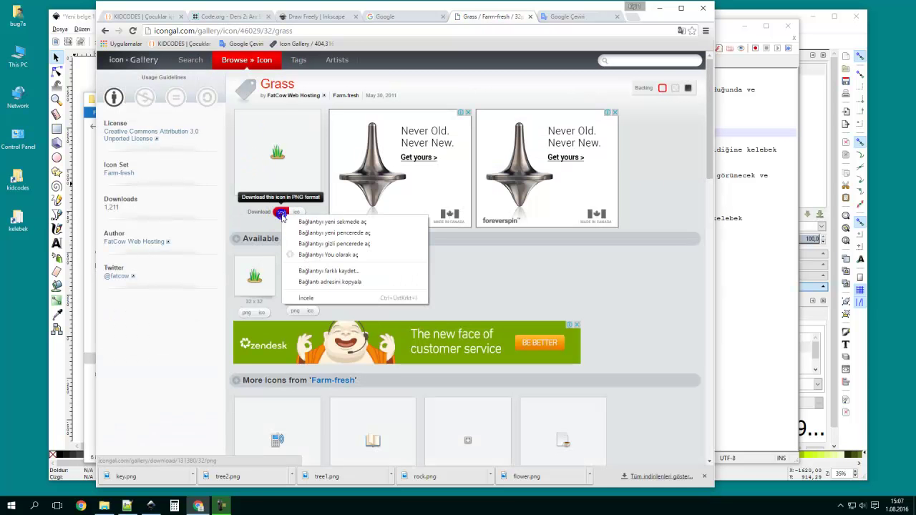
left_click(324, 270)
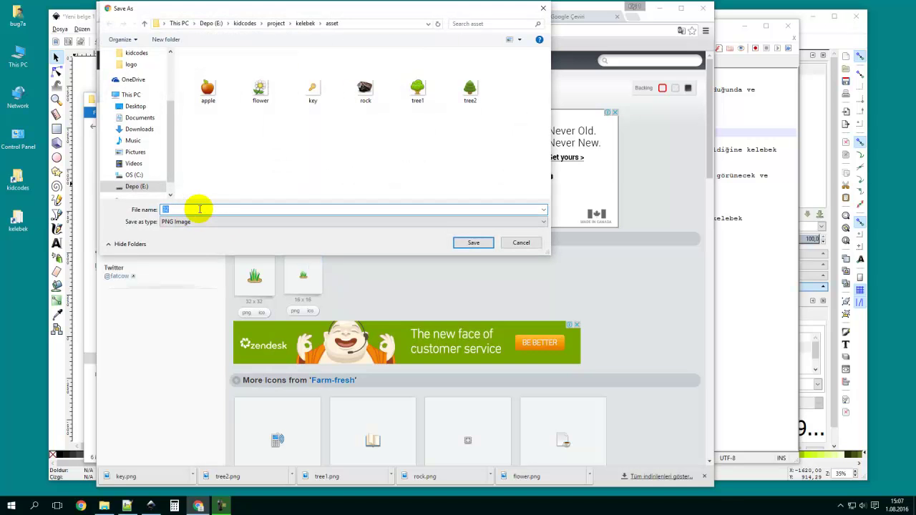
type("grass")
key("Return")
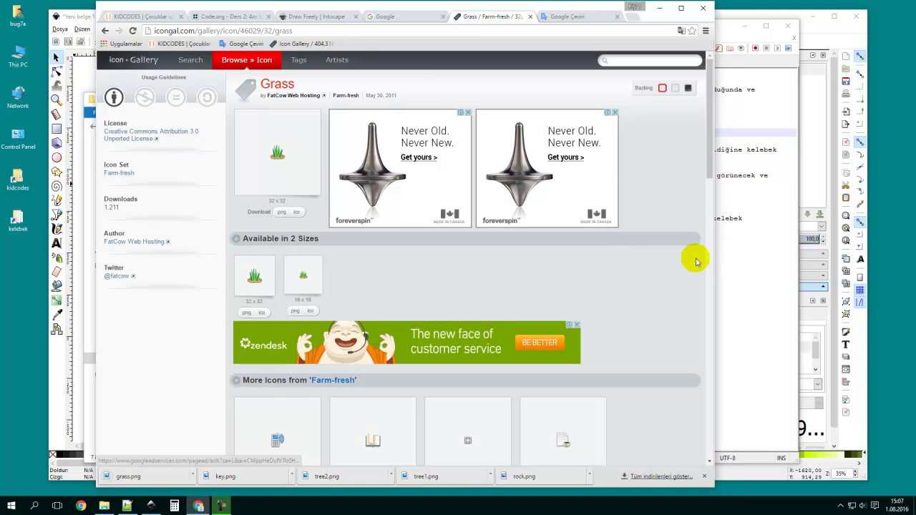
Check the object list in note.txt, search the icon gallery for "wall" and look through the results.
left_click(758, 260)
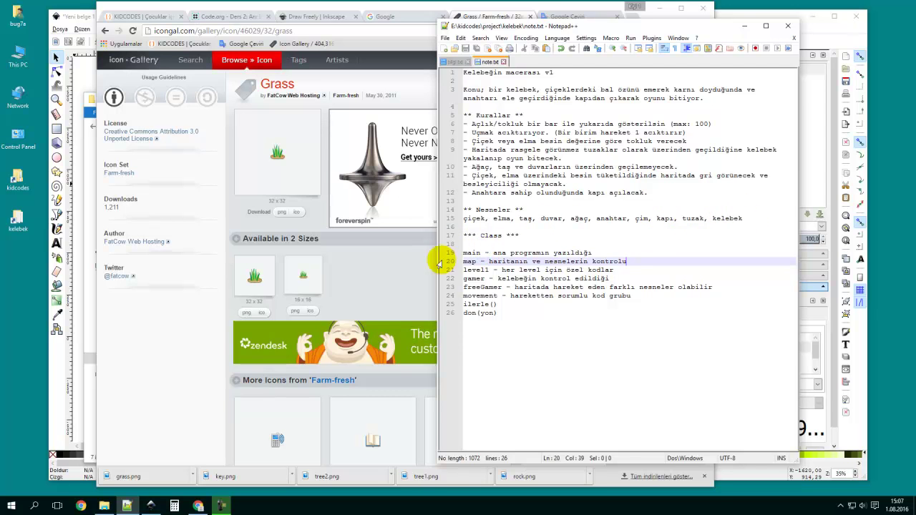
left_click(375, 278)
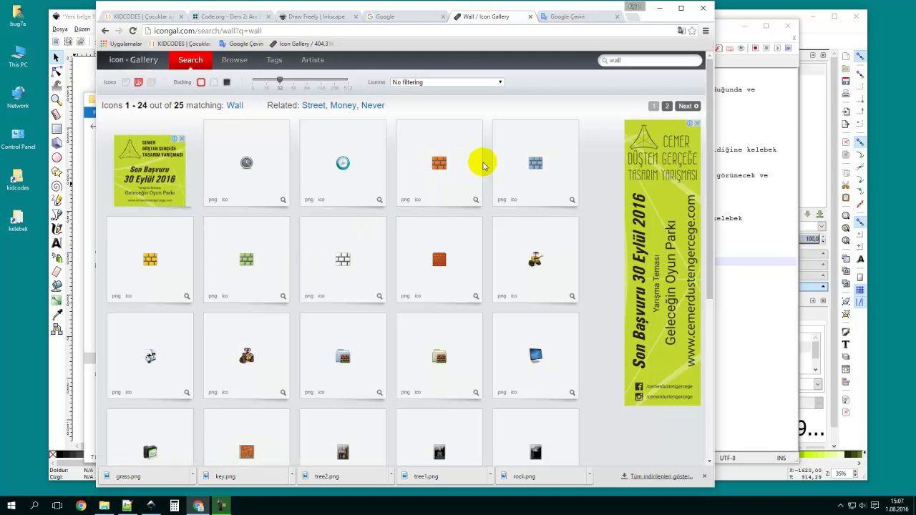
scroll(341, 344, "down", 2)
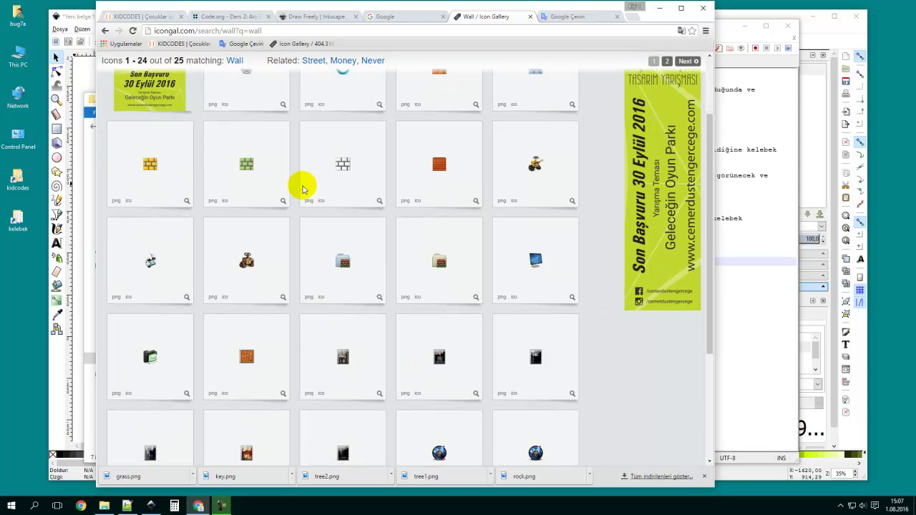
scroll(300, 184, "down", 2)
scroll(435, 231, "up", 4)
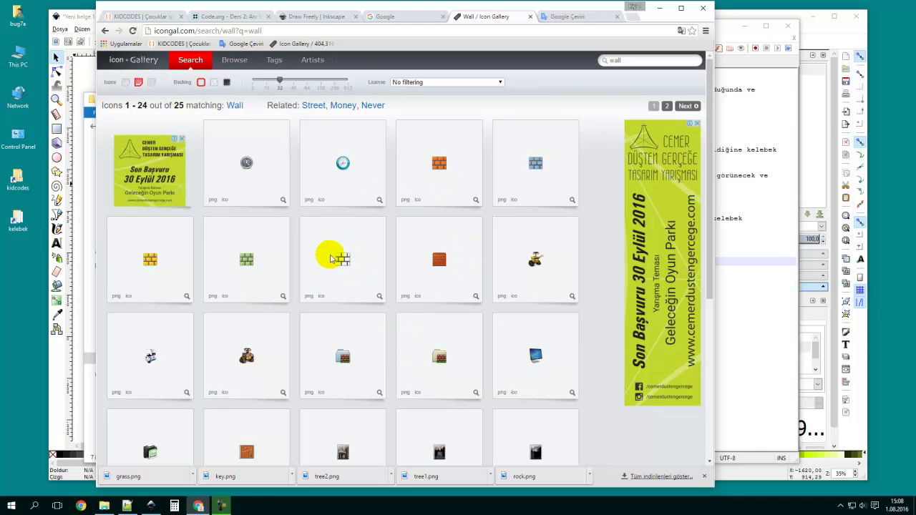
Save the orange brick wall icon's PNG from the search results as "wall1" in the asset folder.
right_click(405, 200)
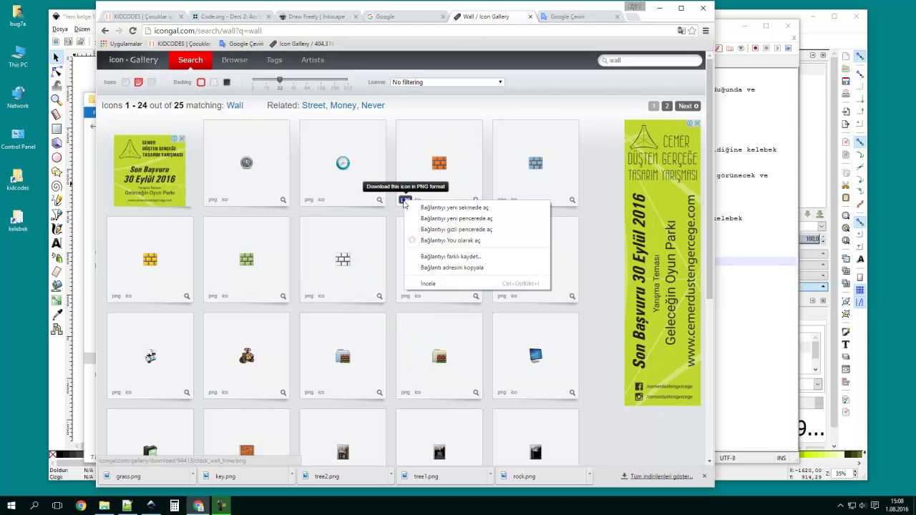
left_click(445, 258)
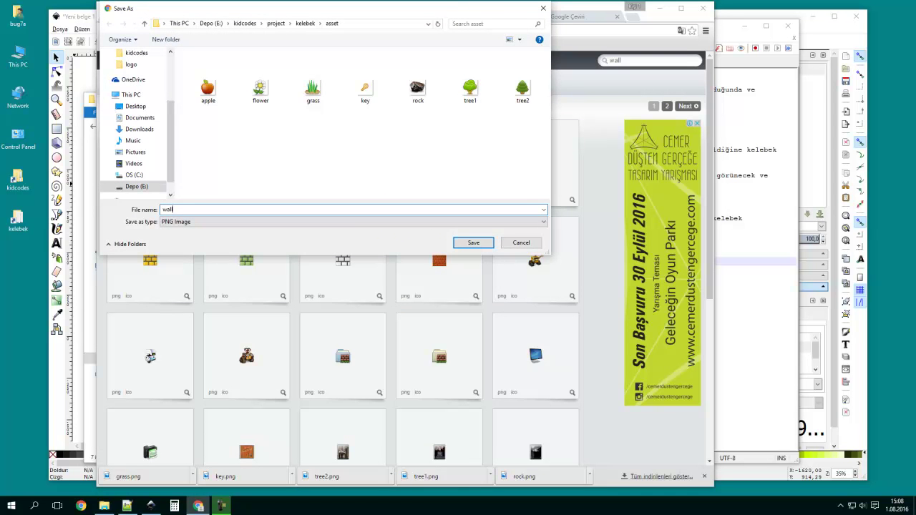
key("Return")
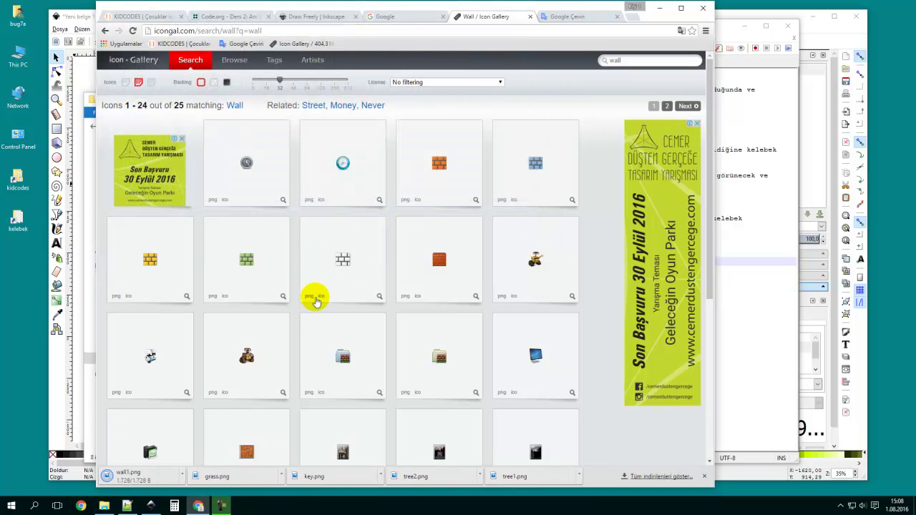
Save the white brick wall icon's PNG from the search results as "wall2" in the asset folder.
right_click(310, 298)
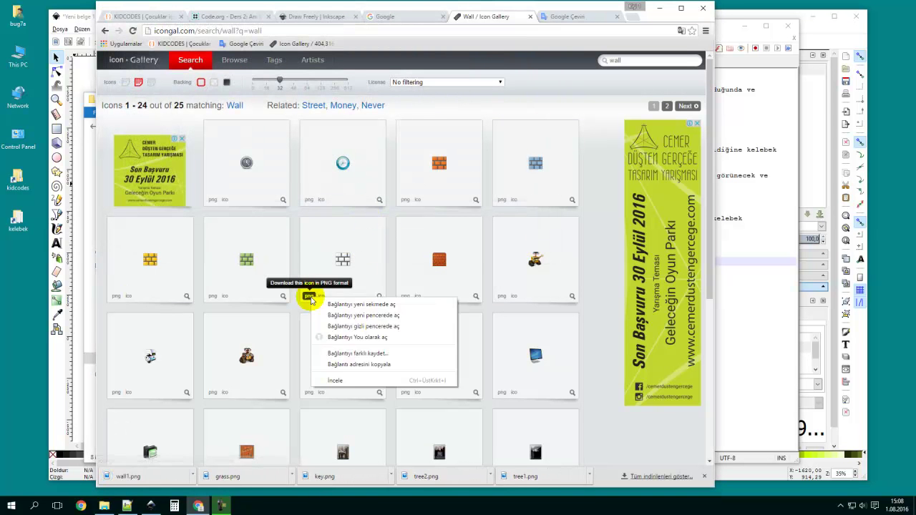
left_click(343, 353)
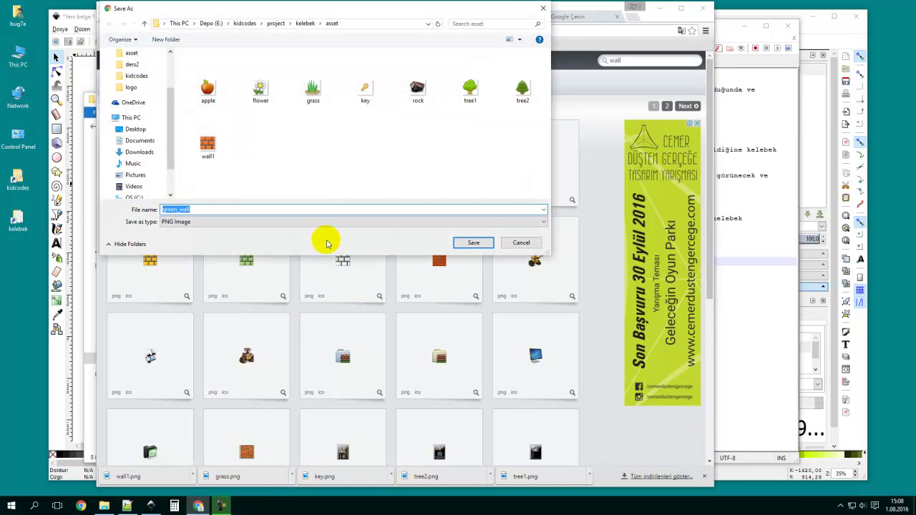
type("wall2")
key("Return")
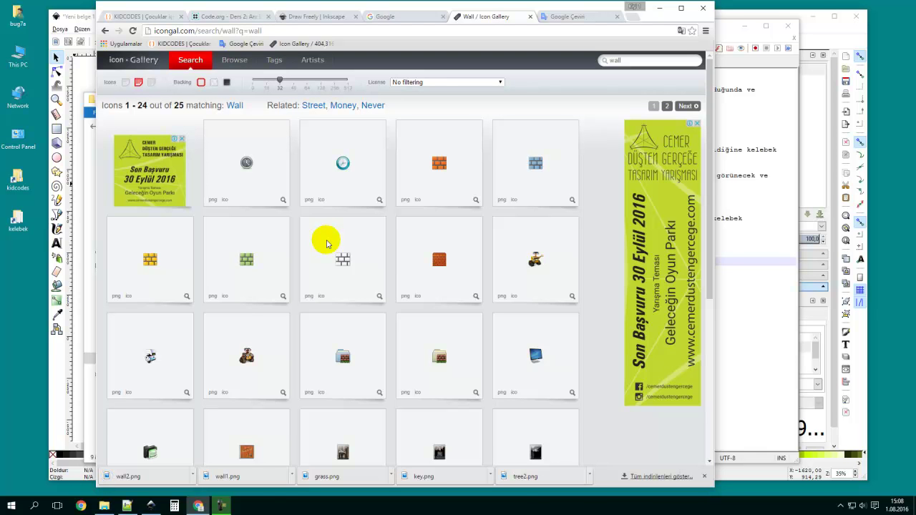
Look through the remaining wall icons and check the object list in note.txt for the next missing object.
scroll(336, 225, "down", 2)
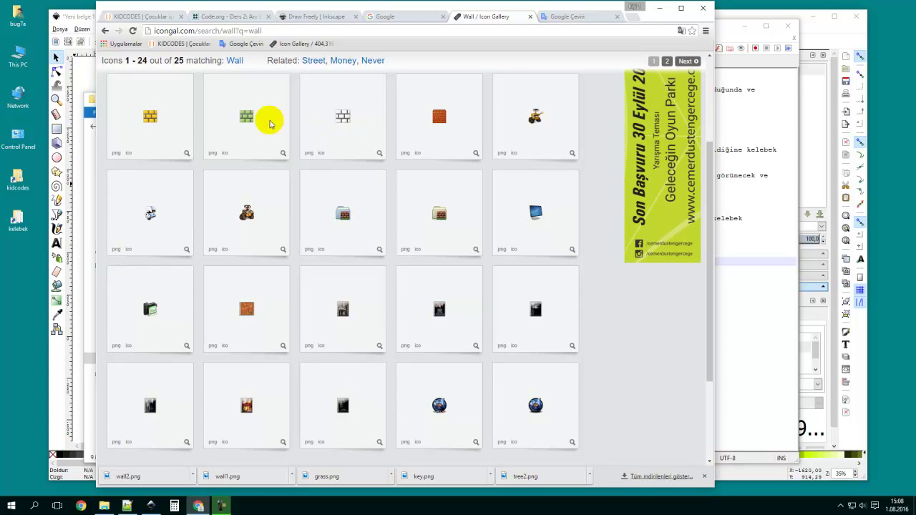
scroll(296, 121, "up", 2)
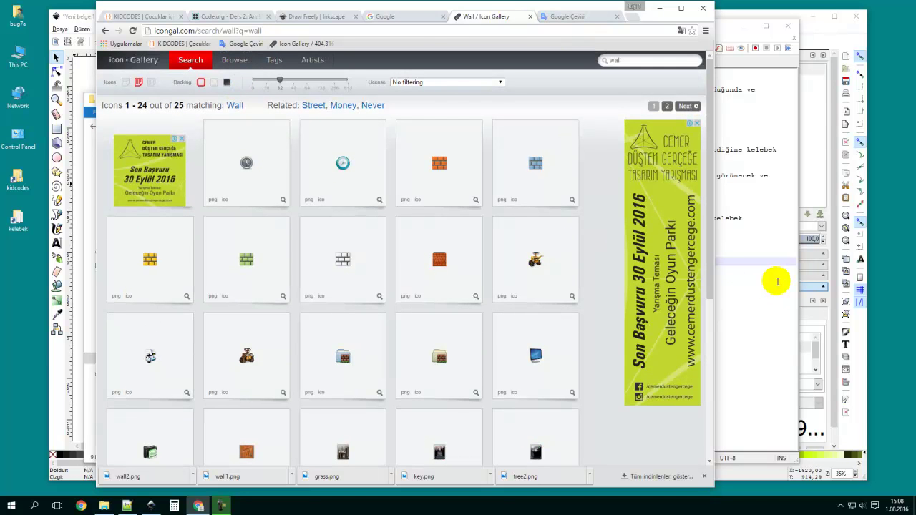
left_click(749, 266)
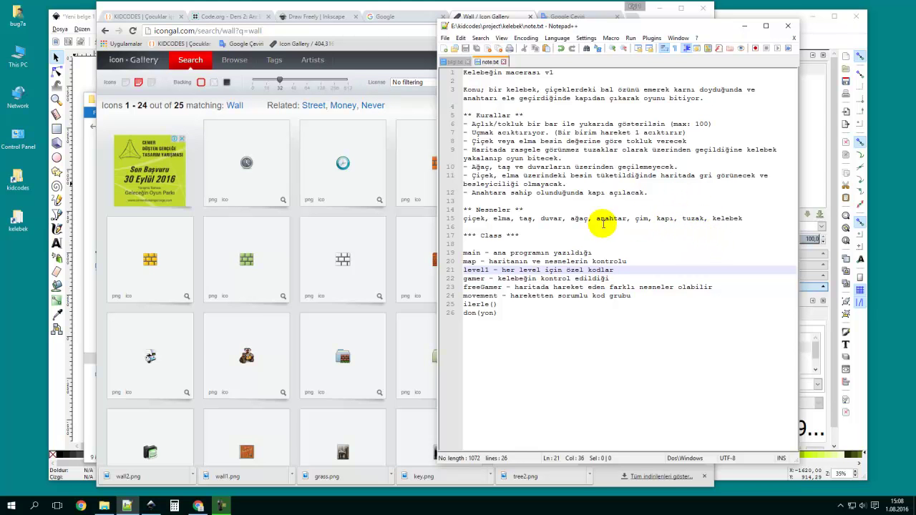
left_click(406, 106)
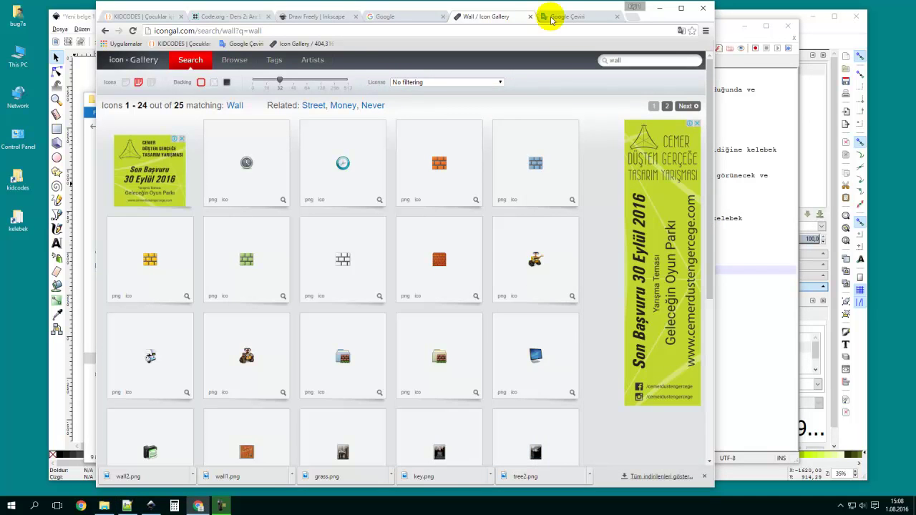
Translate "tuzak" from Turkish into English and search the icon gallery for "trap".
left_click(567, 16)
triple_click(291, 144)
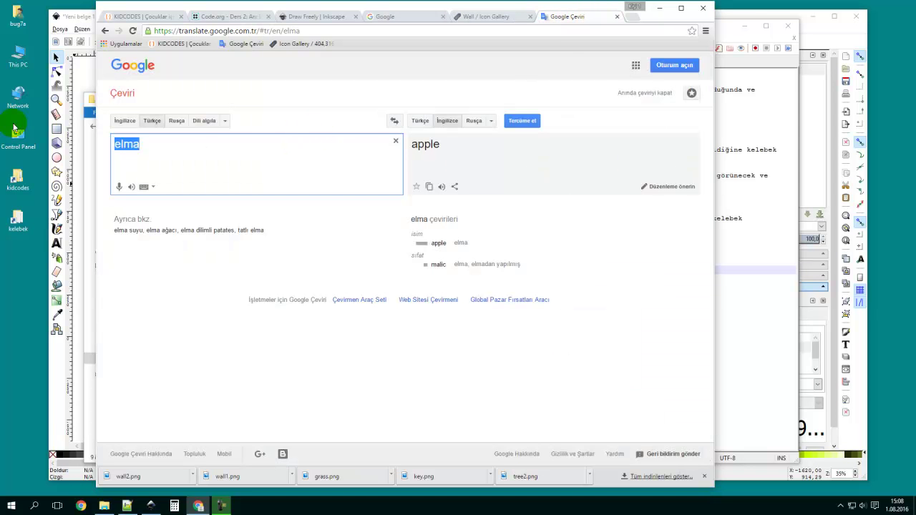
type("tuzak")
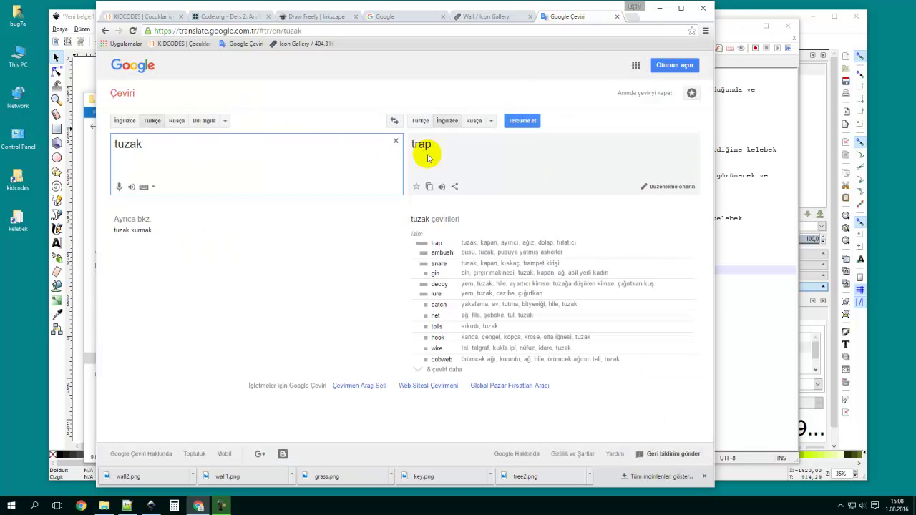
left_click(496, 20)
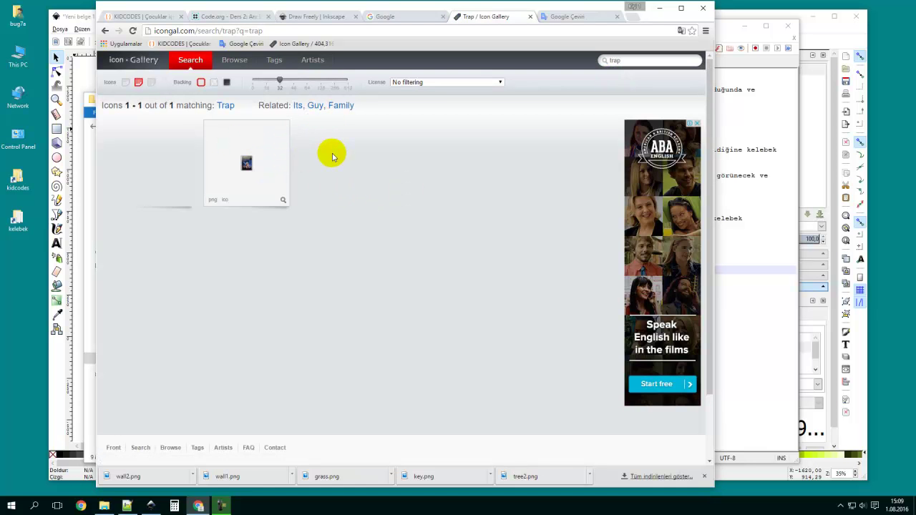
Search Google for "icon" and show the image results.
left_click(394, 15)
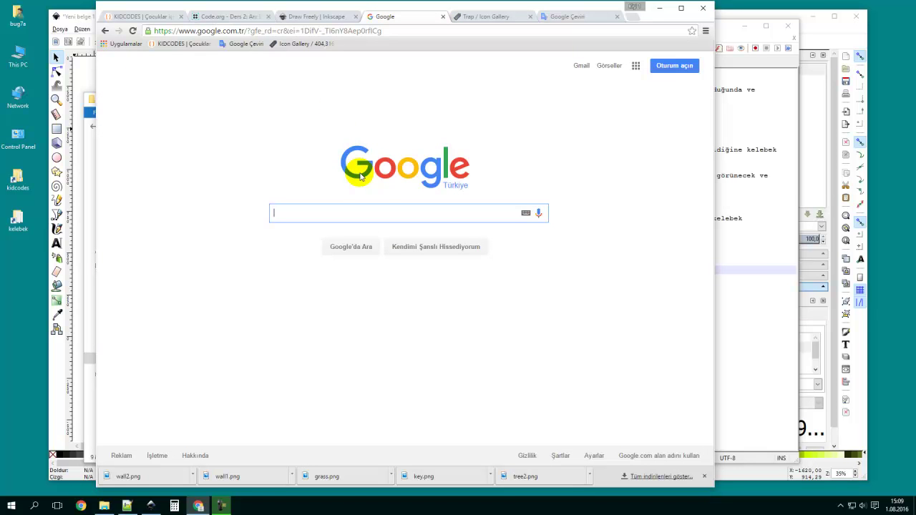
type("icon")
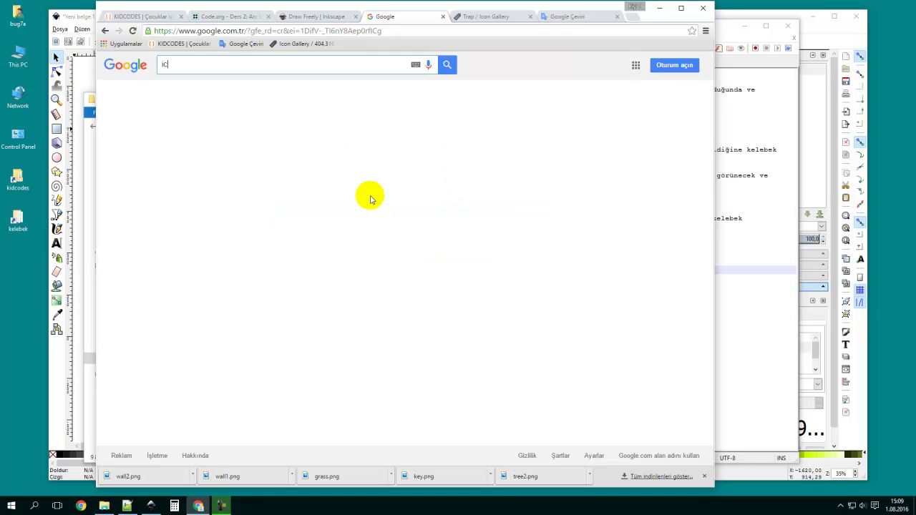
key("Return")
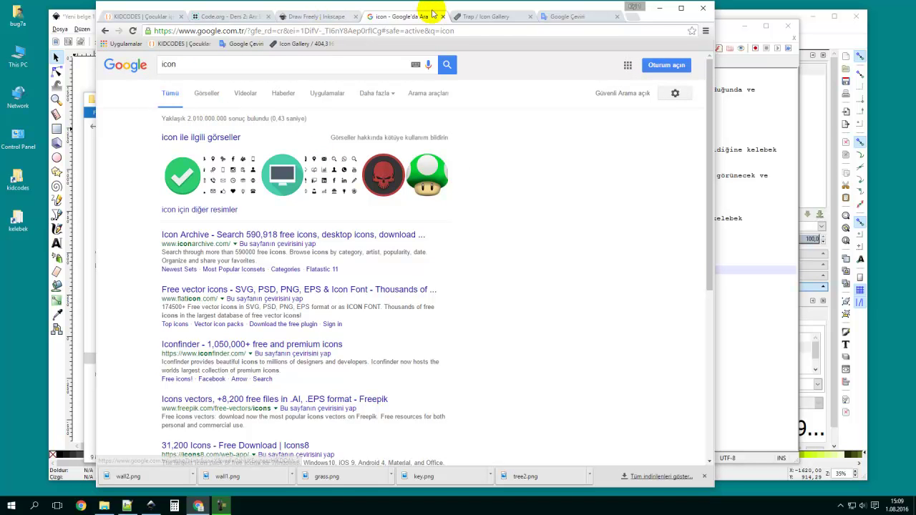
left_click(205, 94)
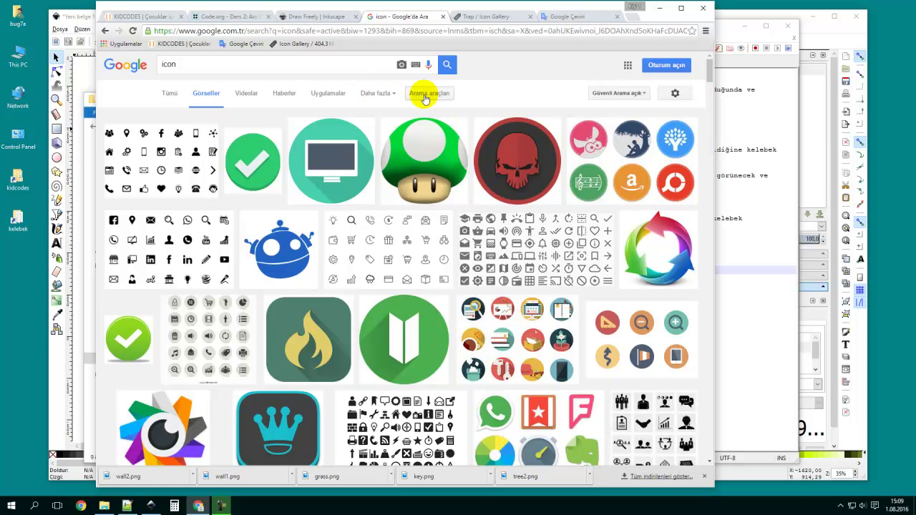
Filter the image results by the İkon size and look through them.
left_click(424, 94)
left_click(176, 119)
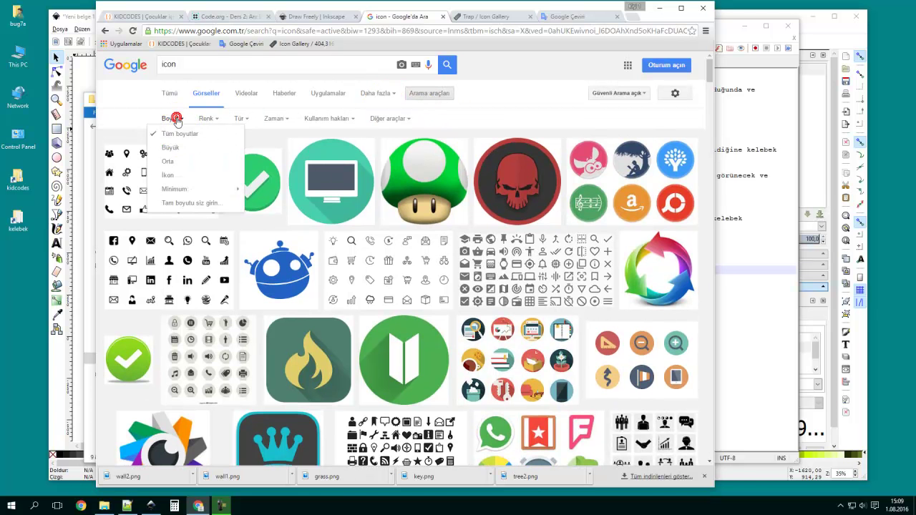
left_click(197, 206)
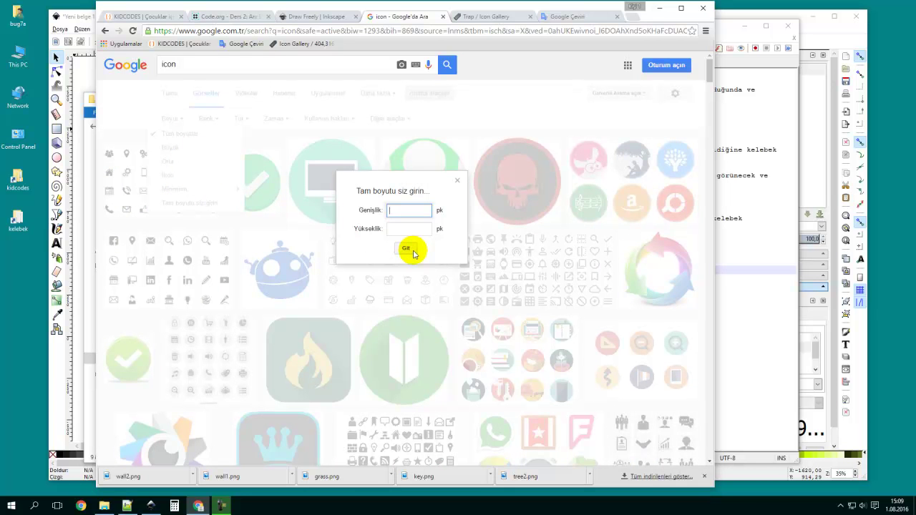
left_click(456, 179)
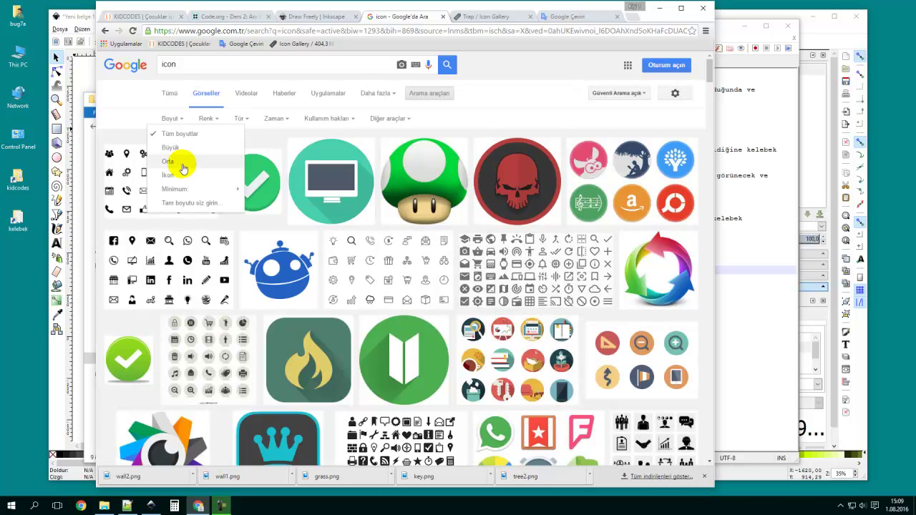
left_click(182, 174)
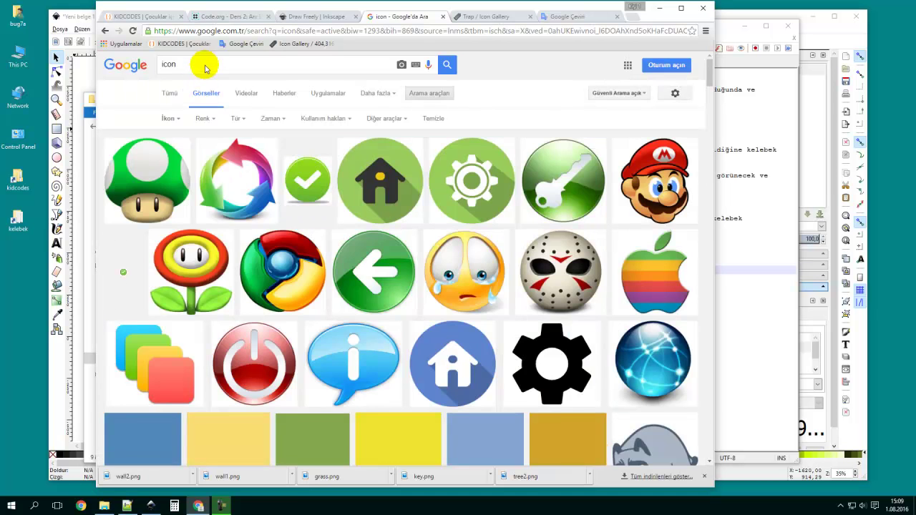
scroll(204, 63, "down", 3)
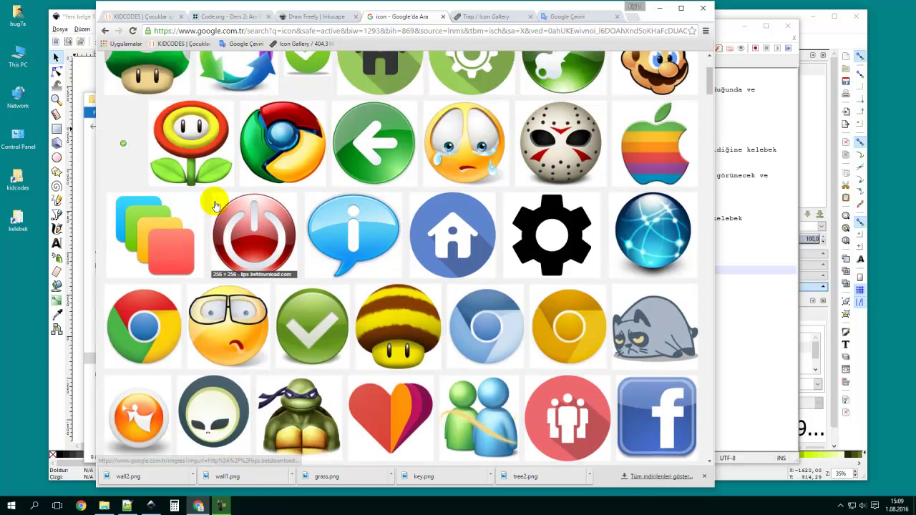
scroll(196, 64, "up", 3)
Search for "trap" in the icon-size image results.
double_click(196, 65)
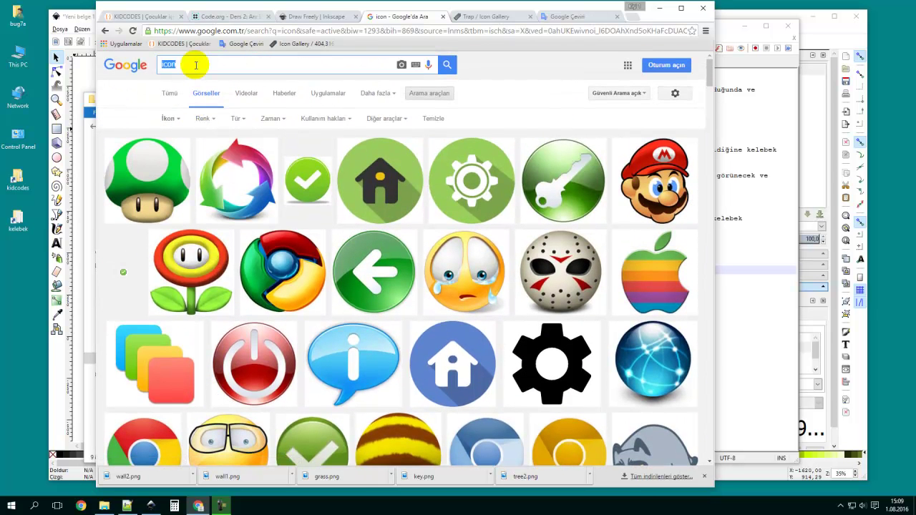
type("trap")
key("Return")
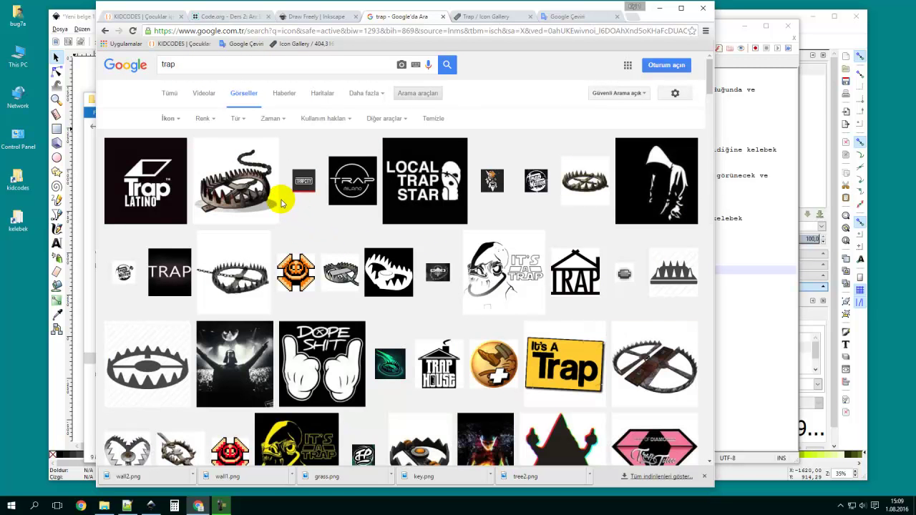
left_click(170, 94)
left_click(104, 31)
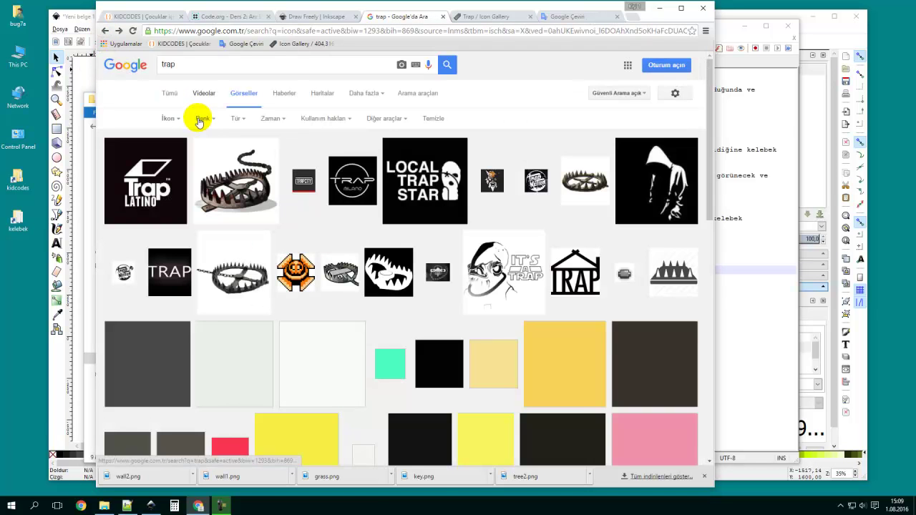
Limit the trap images to an exact size of 32 x 32 pixels.
left_click(170, 118)
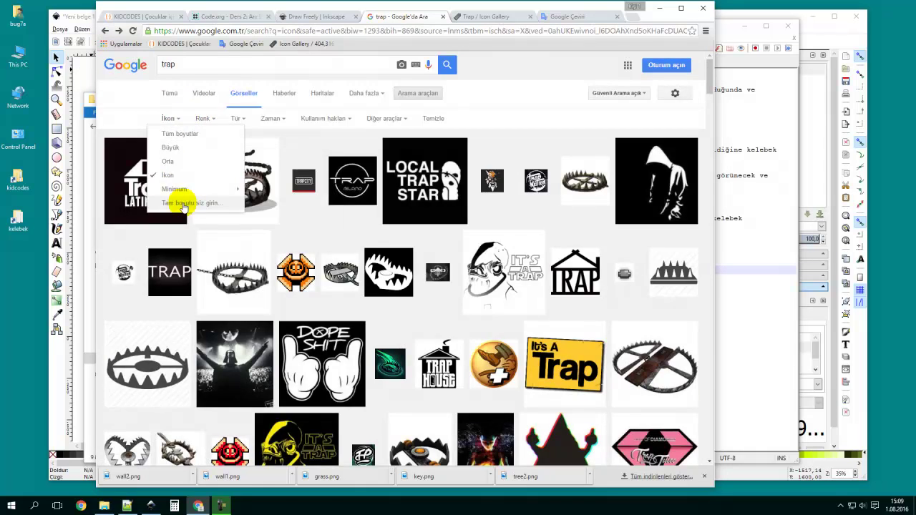
left_click(182, 203)
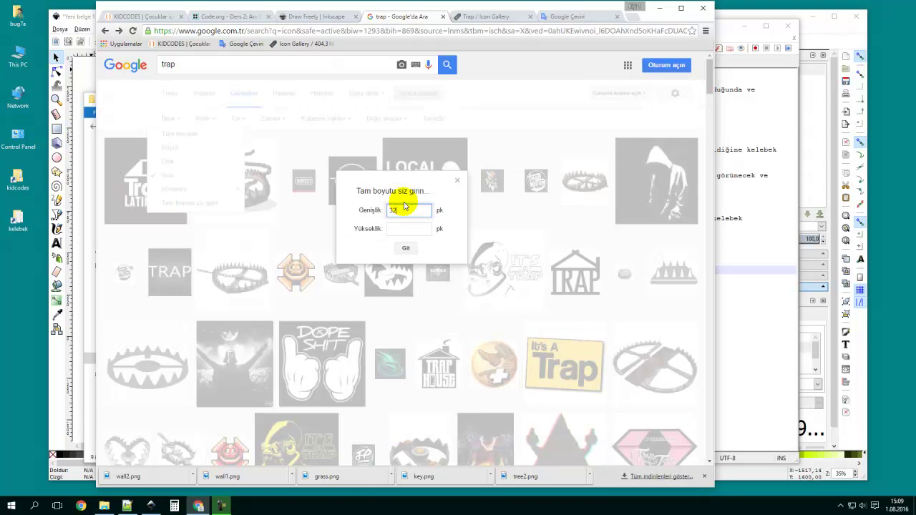
left_click(403, 228)
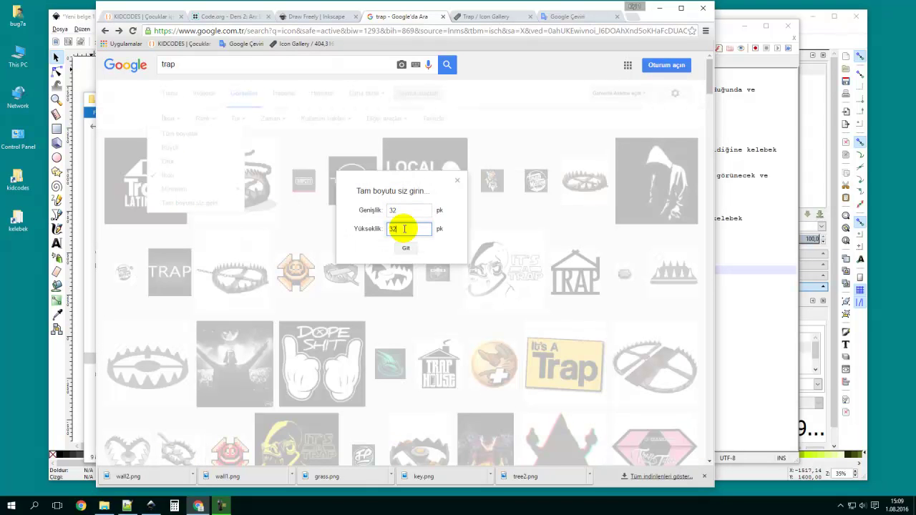
left_click(406, 250)
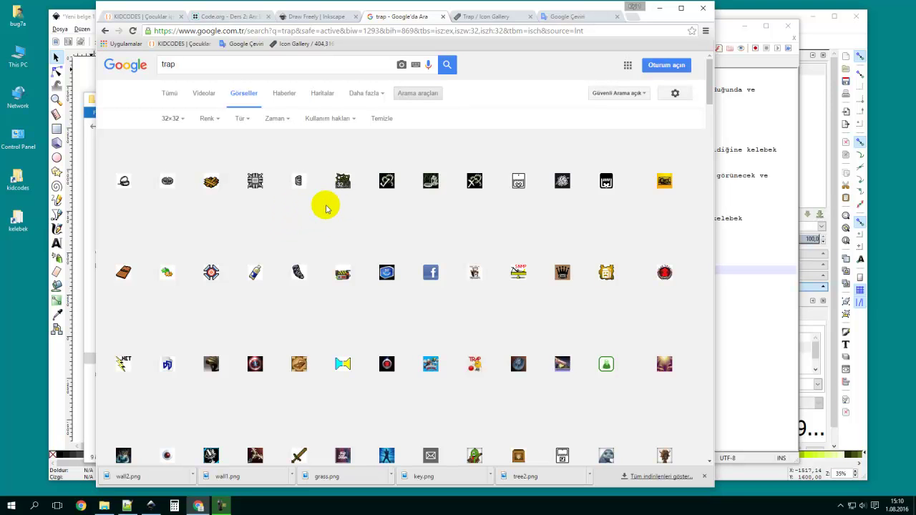
Look through the 32 x 32 pixel image results for a suitable trap icon.
scroll(320, 201, "down", 1)
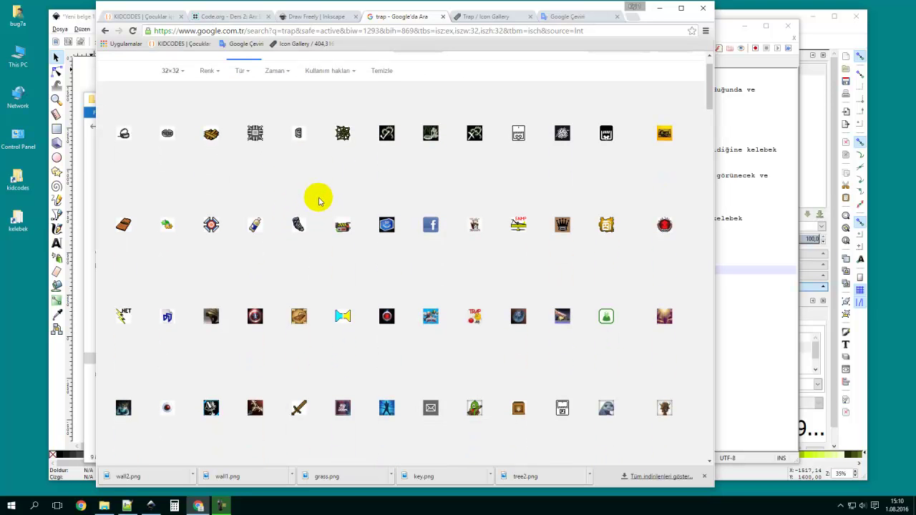
scroll(318, 200, "down", 4)
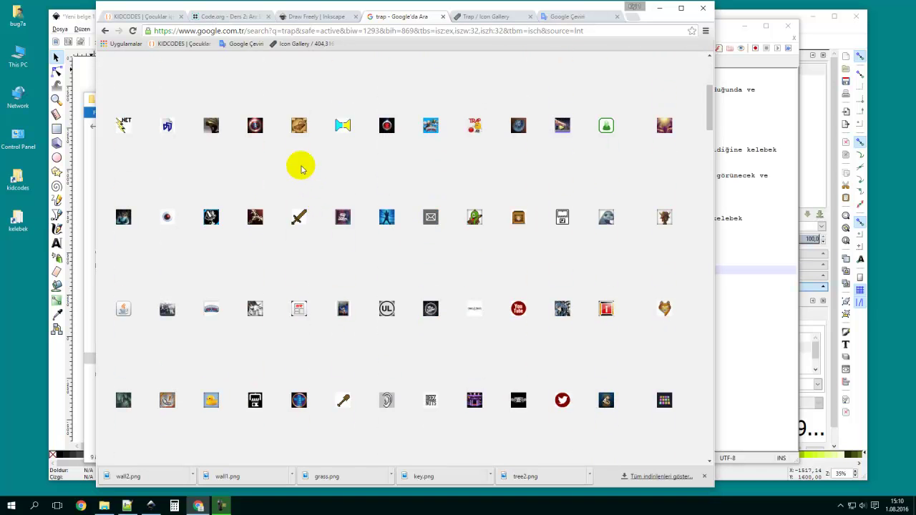
scroll(317, 185, "down", 4)
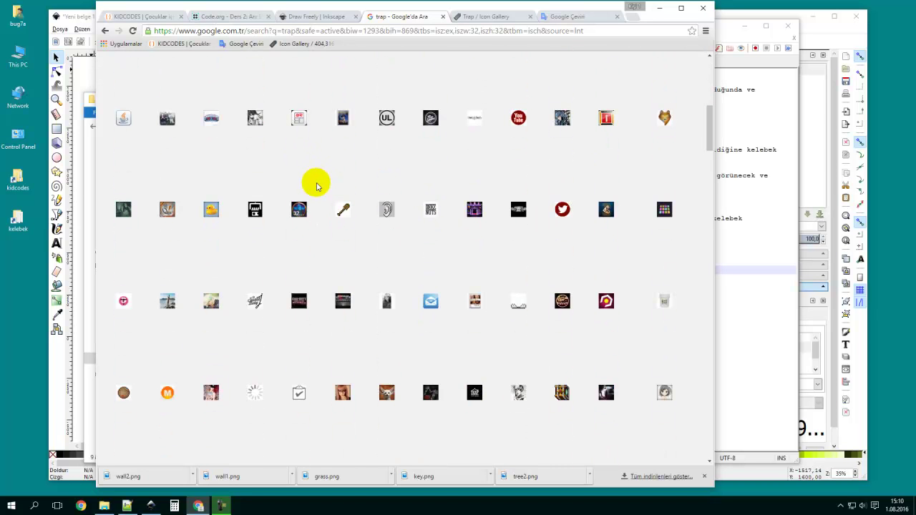
scroll(317, 188, "down", 3)
scroll(269, 203, "up", 6)
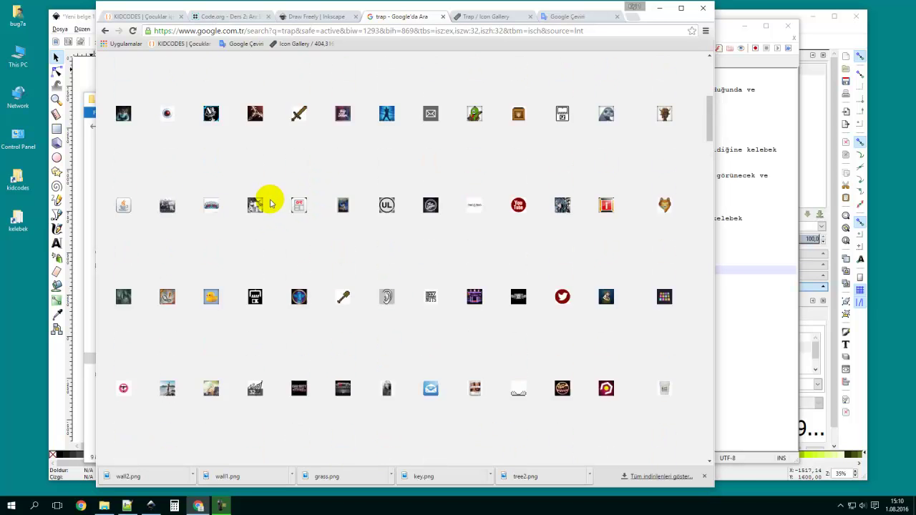
scroll(269, 204, "up", 2)
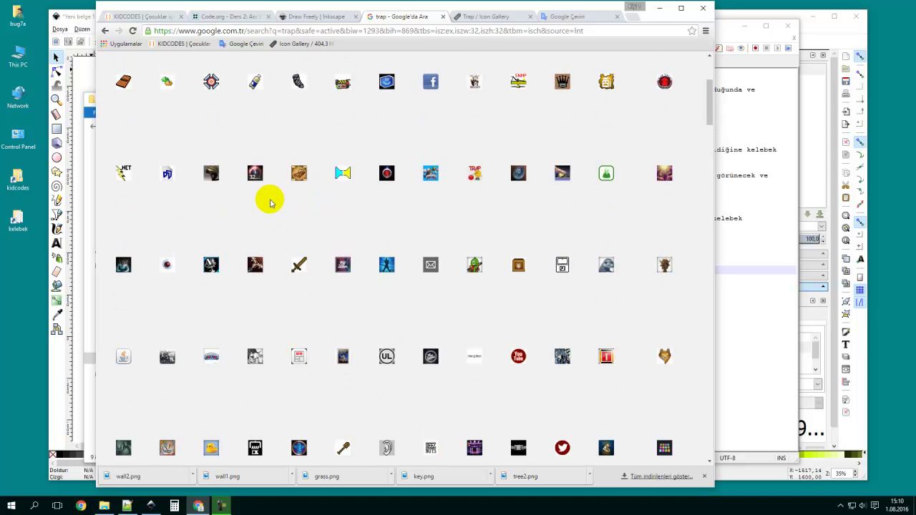
scroll(269, 203, "up", 4)
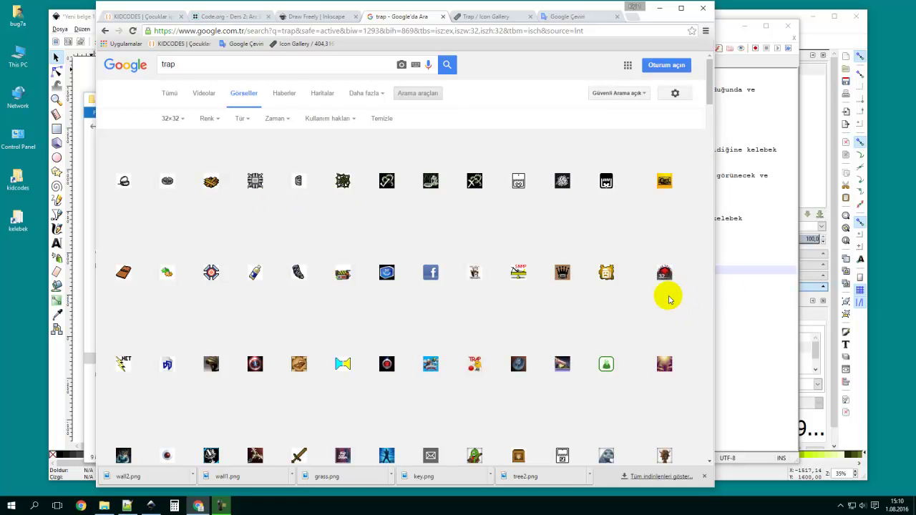
Check the object list in note.txt and close the Google image search.
left_click(731, 279)
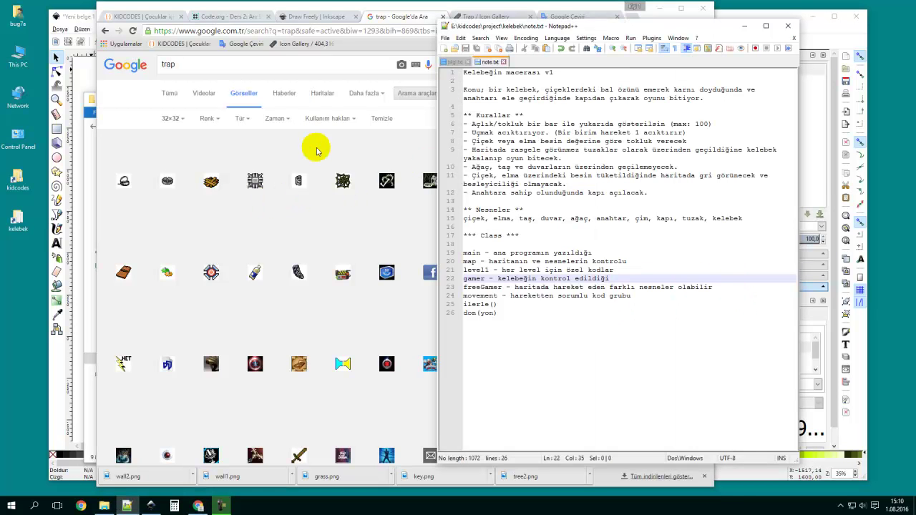
left_click(361, 148)
left_click(443, 16)
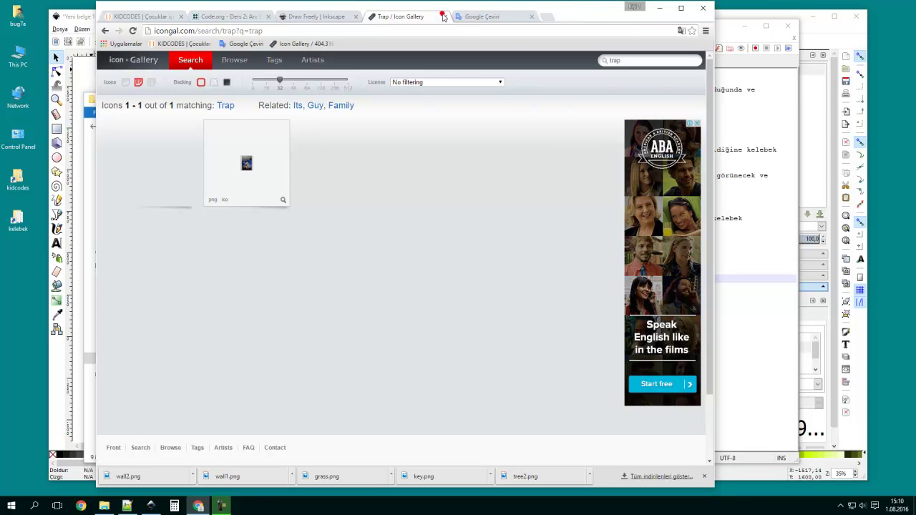
Check the object list in note.txt and translate "kelebek" from Turkish into English, selecting the translated word.
left_click(763, 264)
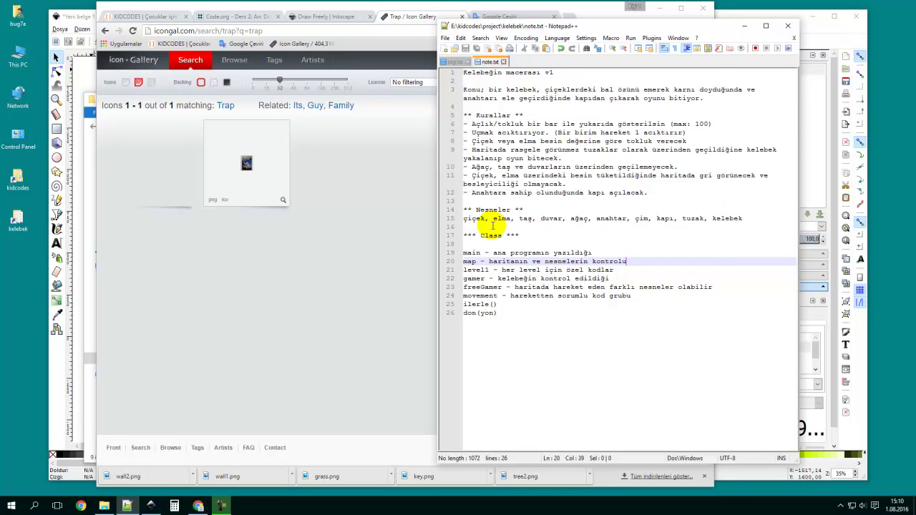
left_click(348, 150)
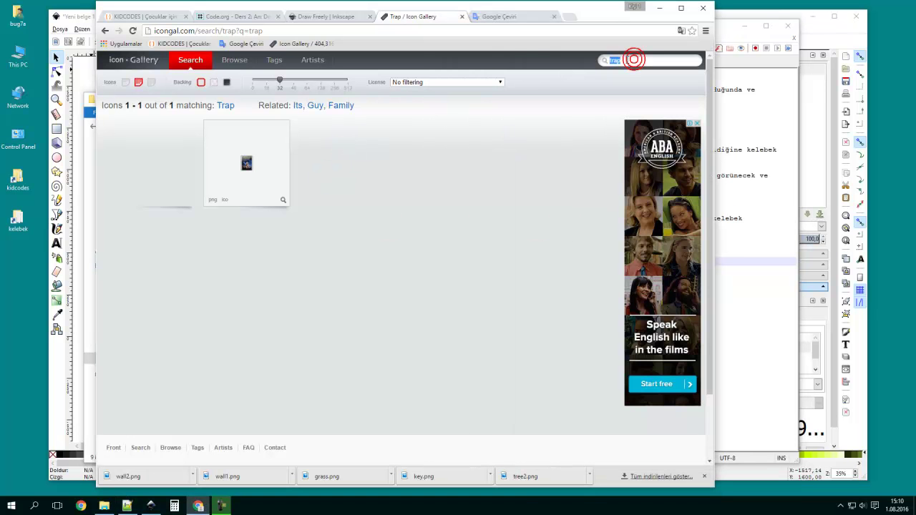
left_click(286, 157)
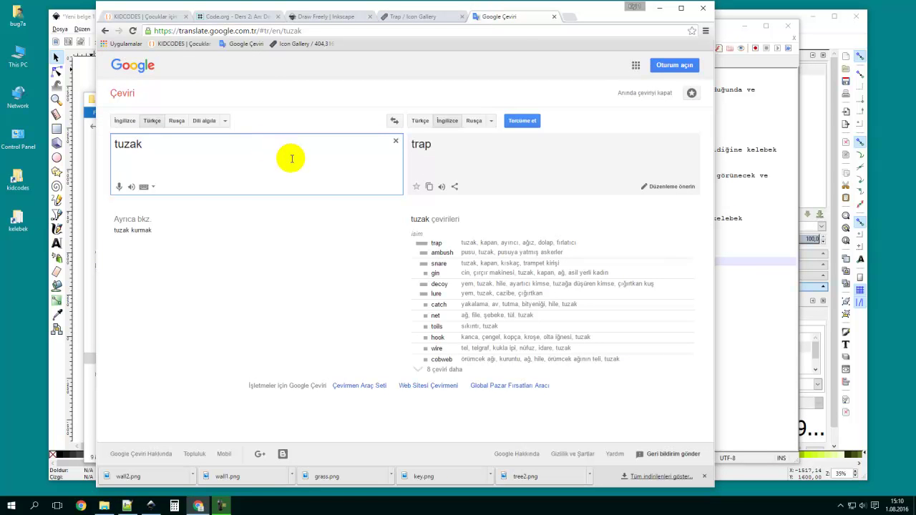
key("ctrl+a")
type("ke")
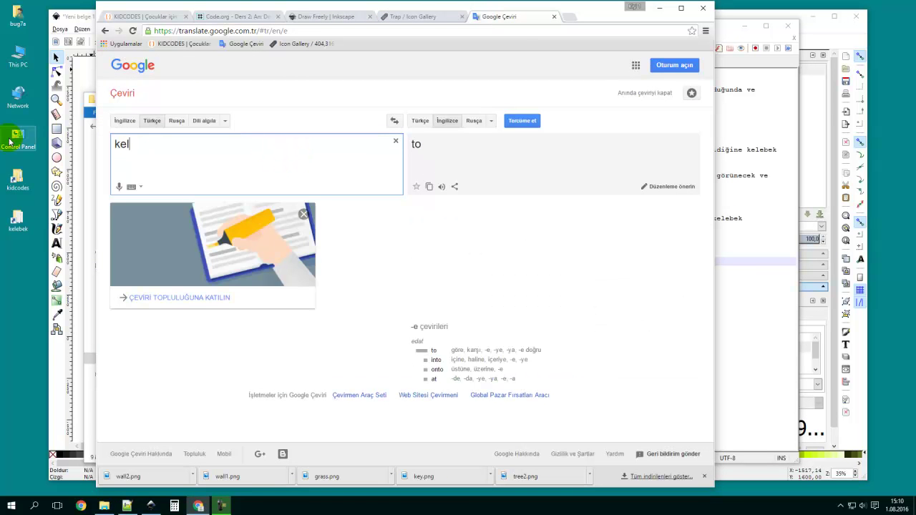
left_click(462, 142)
left_click(437, 145)
double_click(429, 145)
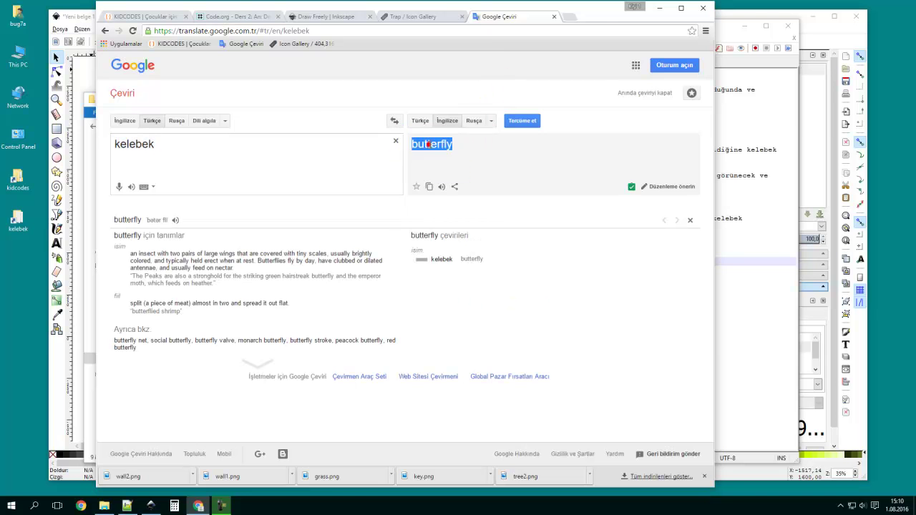
Search the icon gallery for "butterfly" and look through the first page of icons for a suitable one.
left_click(439, 20)
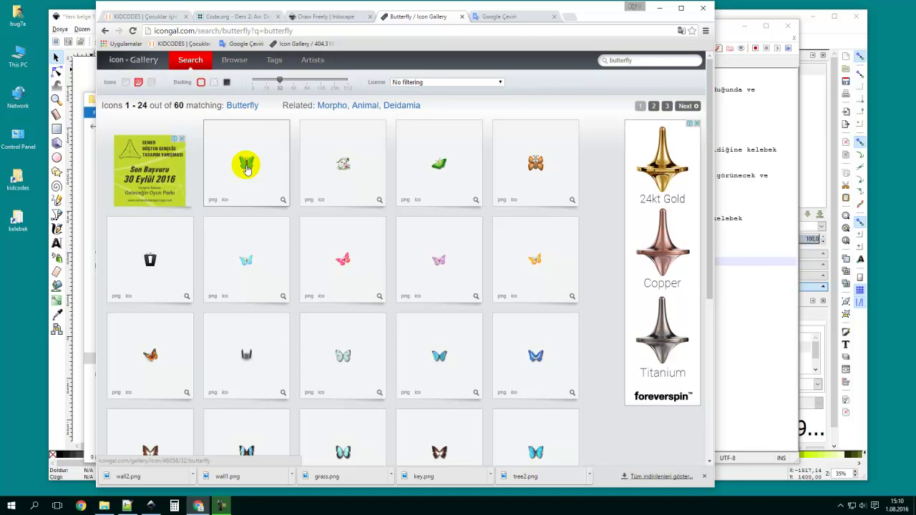
scroll(246, 168, "down", 1)
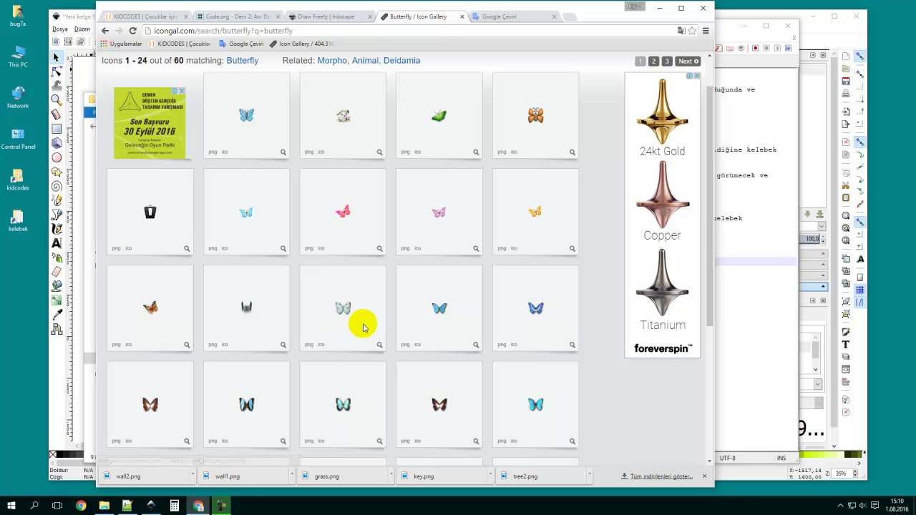
scroll(358, 327, "down", 1)
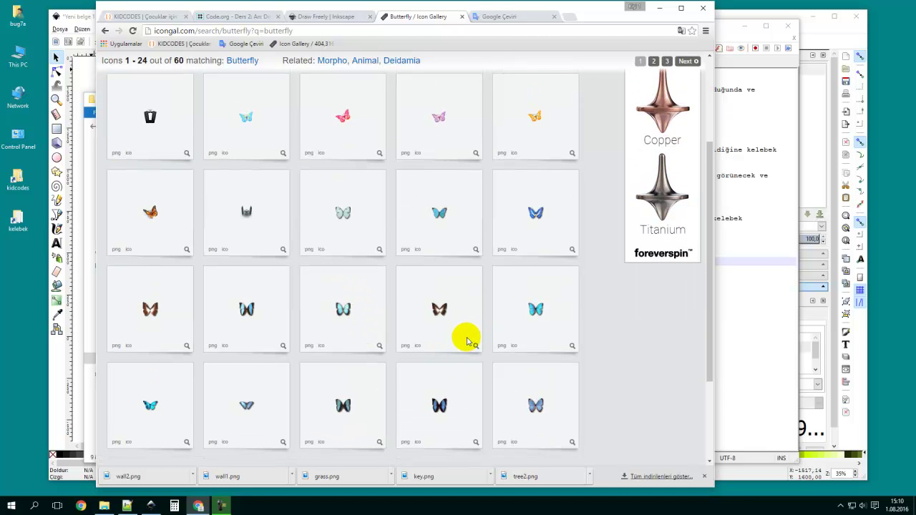
scroll(465, 336, "down", 1)
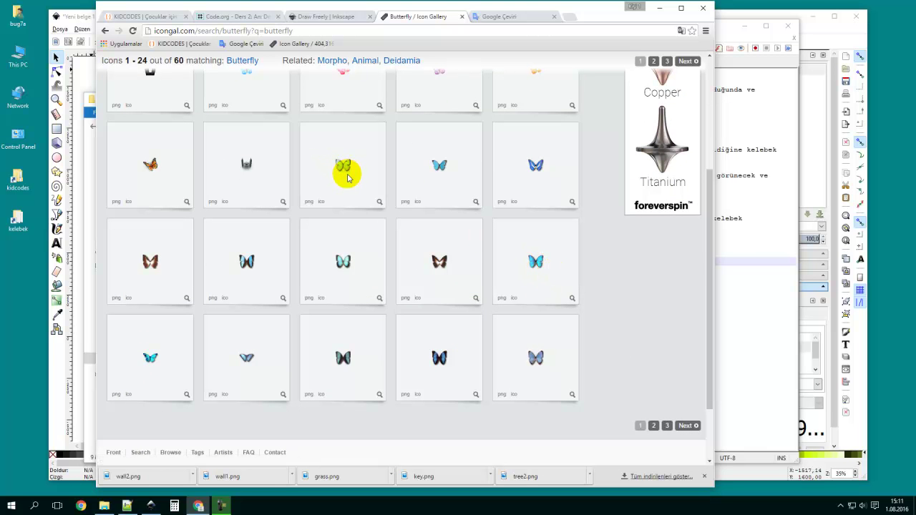
Save the pale butterfly icon as a PNG named butterfly in the asset folder and dismiss the downloads bar.
right_click(309, 204)
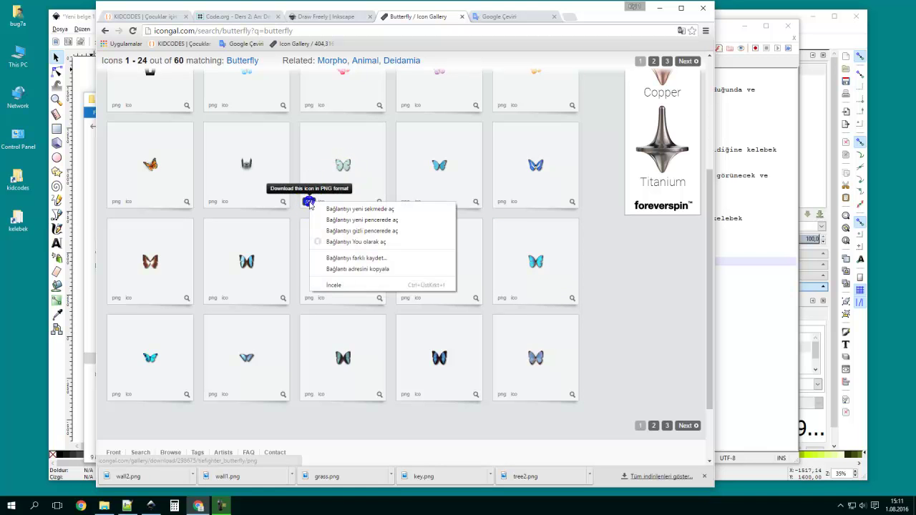
left_click(357, 259)
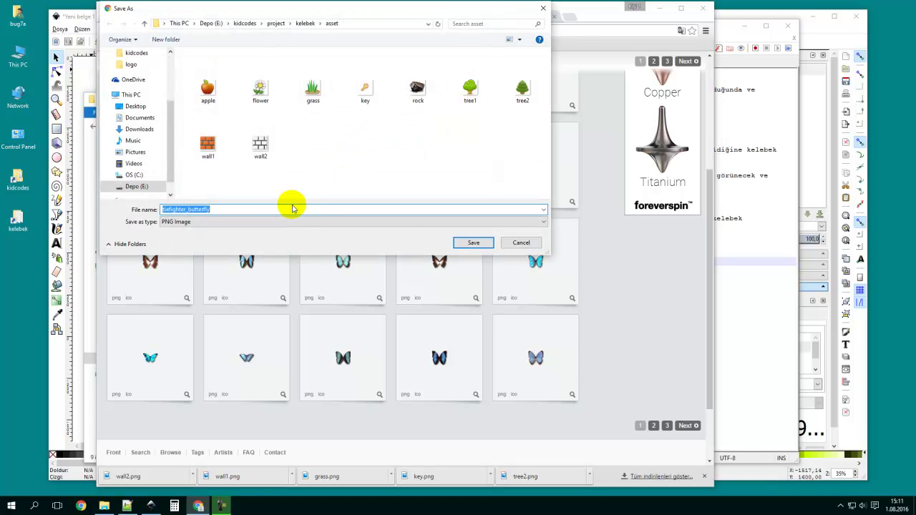
left_click(186, 209)
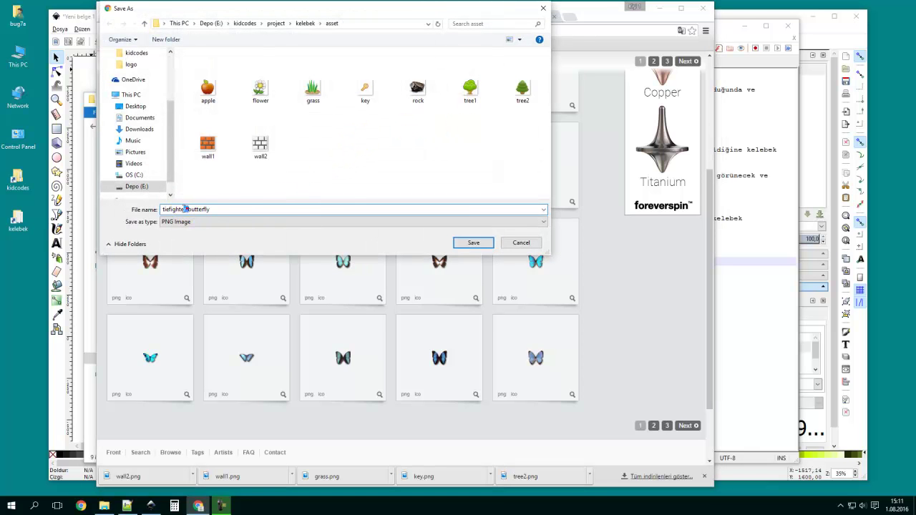
key("BackSpace")
left_click(474, 242)
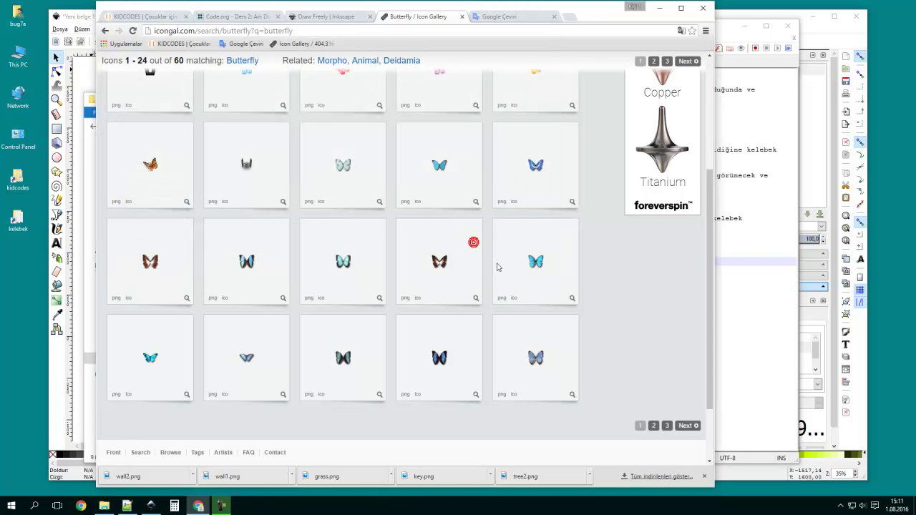
left_click(705, 477)
Check the object list in note.txt again and return to the icon gallery.
left_click(741, 307)
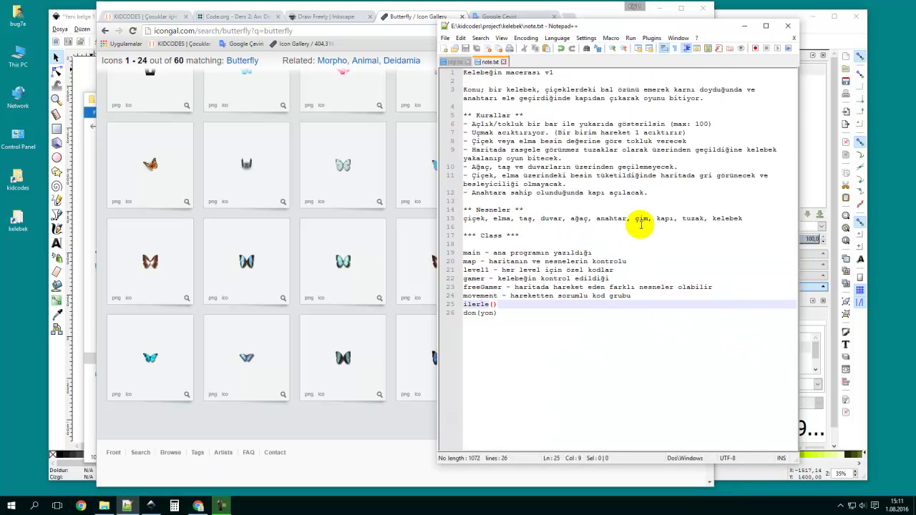
left_click(389, 418)
scroll(410, 130, "up", 3)
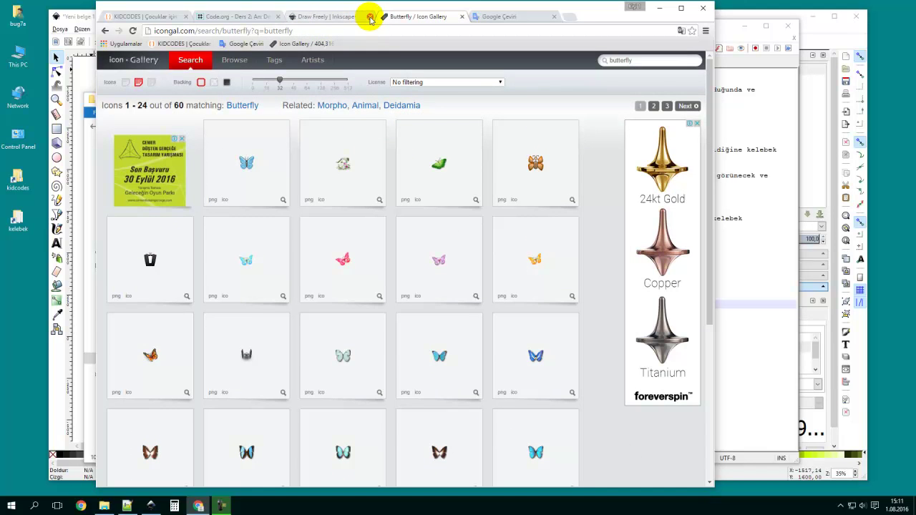
Bookmark the Inkscape website and close the Inkscape, icon gallery and Google translation pages.
left_click(316, 18)
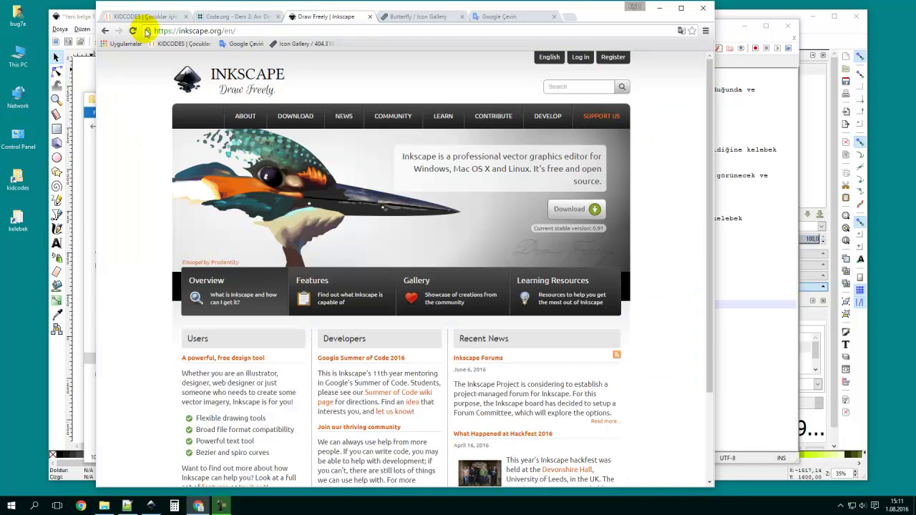
mouse_move(310, 37)
left_mouse_down()
mouse_move(351, 40)
mouse_move(272, 43)
left_mouse_up()
left_click(369, 16)
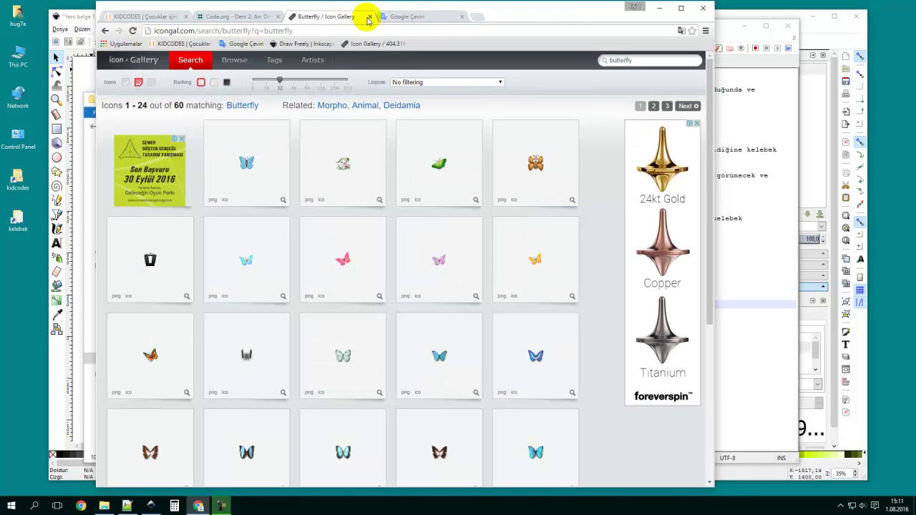
left_click(370, 16)
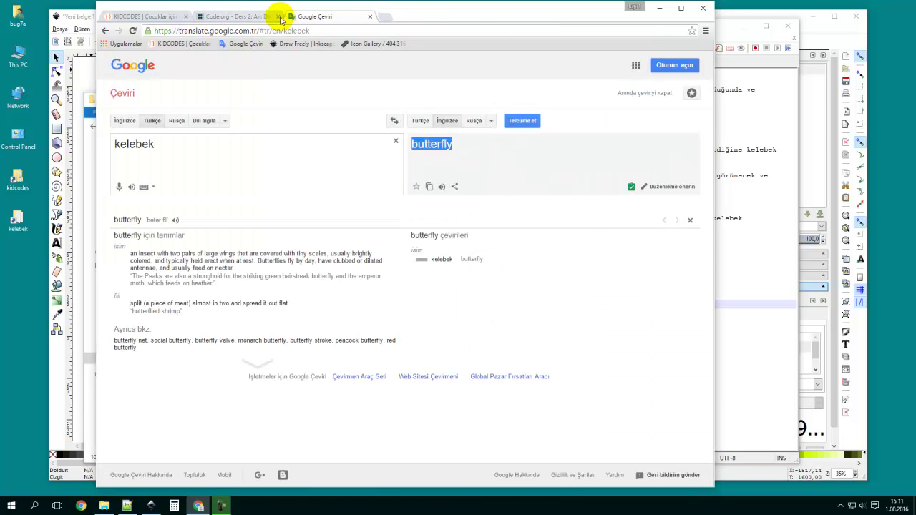
left_click(370, 17)
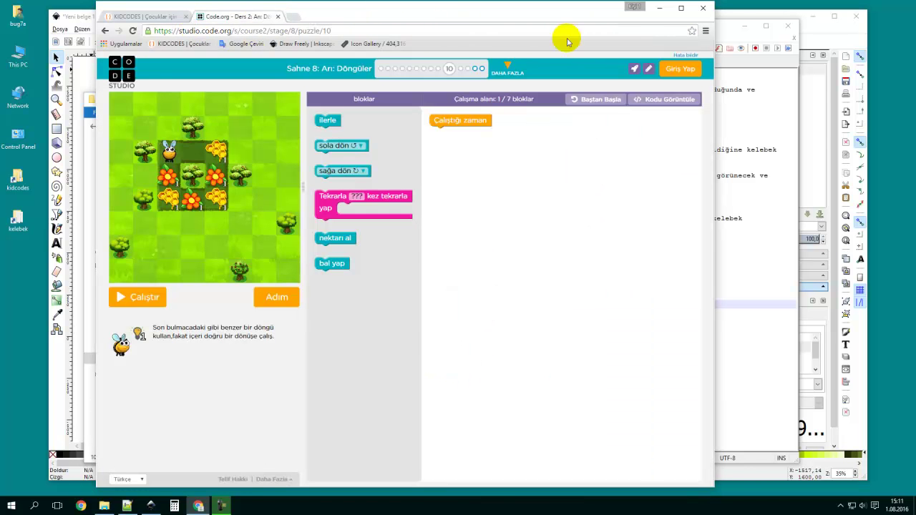
Minimize the browser and switch to the empty document in Inkscape.
left_click(659, 8)
left_click_drag(300, 98, 532, 77)
left_click(188, 146)
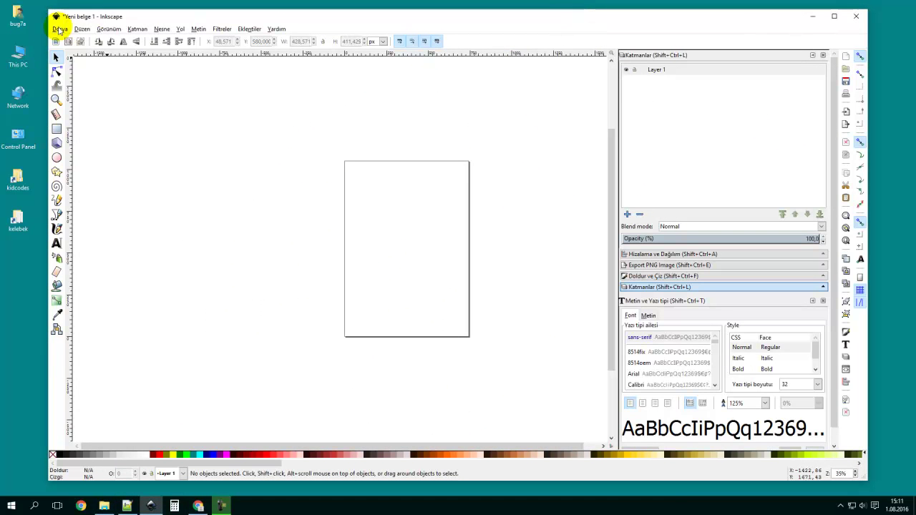
Save the new document as game in Inkscape SVG format in the kelebek project folder.
left_click(60, 29)
left_click(86, 90)
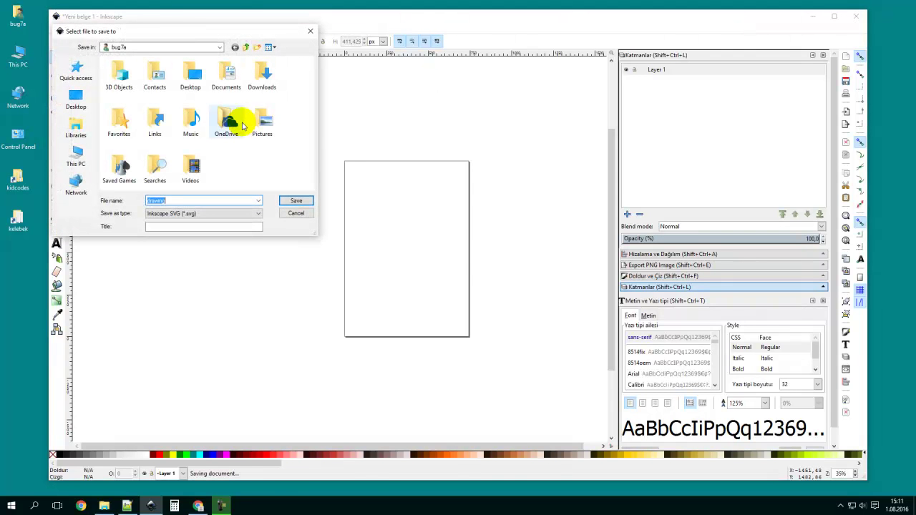
left_click(76, 127)
left_click(80, 100)
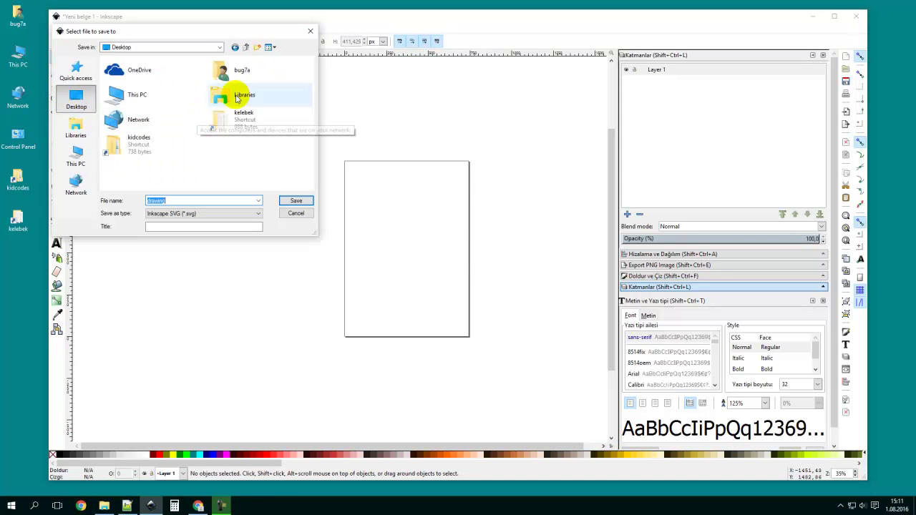
double_click(259, 130)
double_click(178, 200)
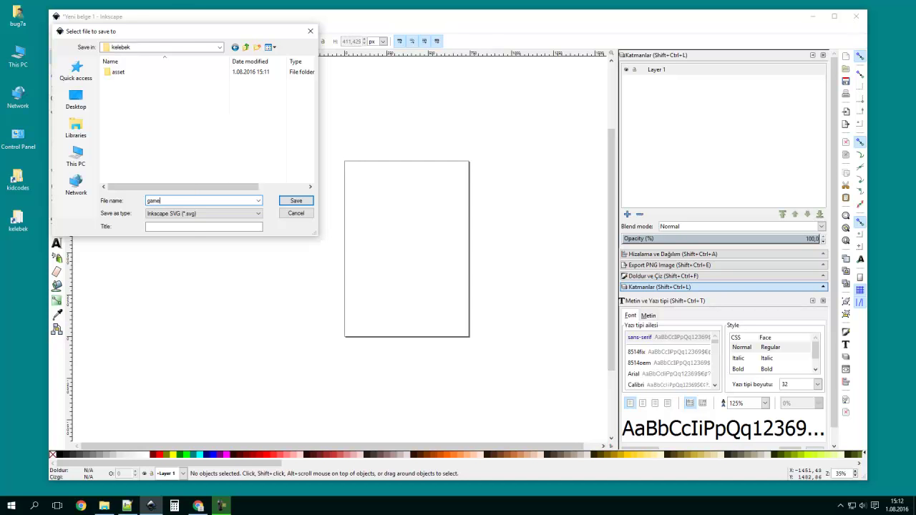
type("game")
left_click(180, 213)
left_click(184, 213)
left_click(188, 218)
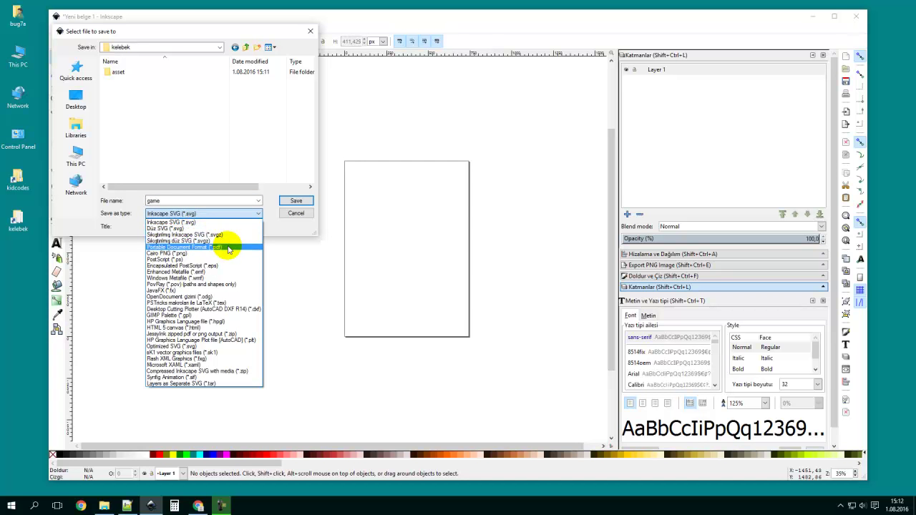
left_click(274, 190)
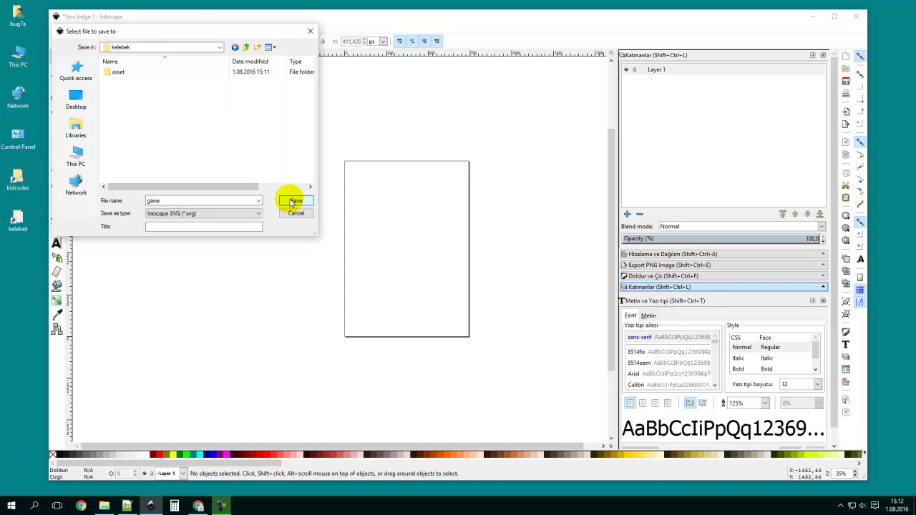
left_click(293, 201)
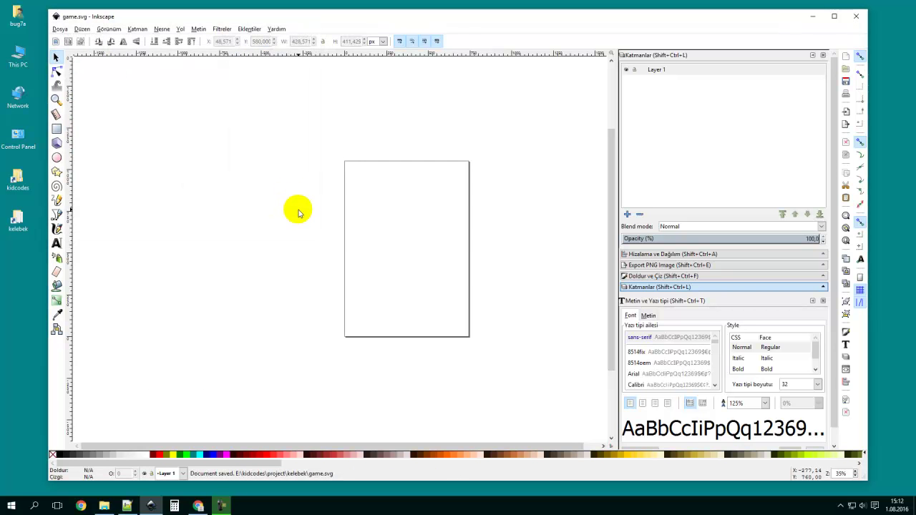
Set the canvas zoom to 100% and bring the upper part of the page into view.
left_click_drag(641, 17, 612, 11)
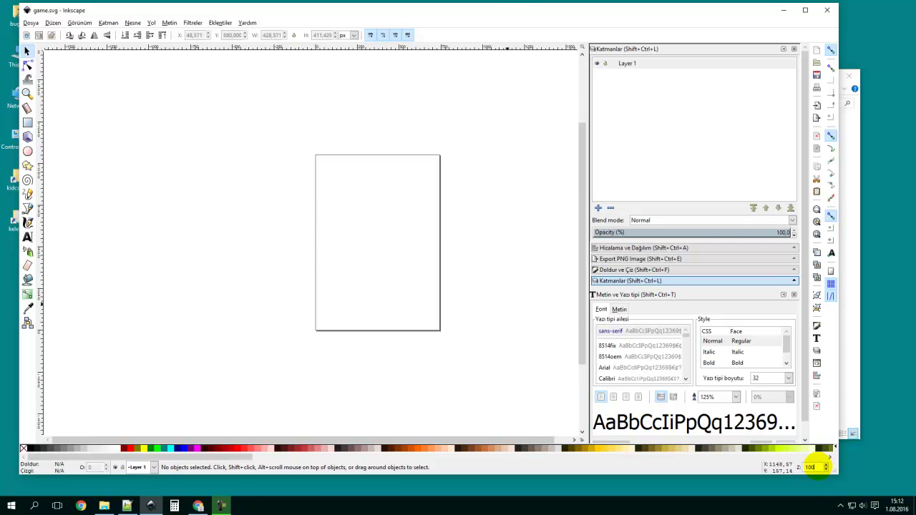
key("Return")
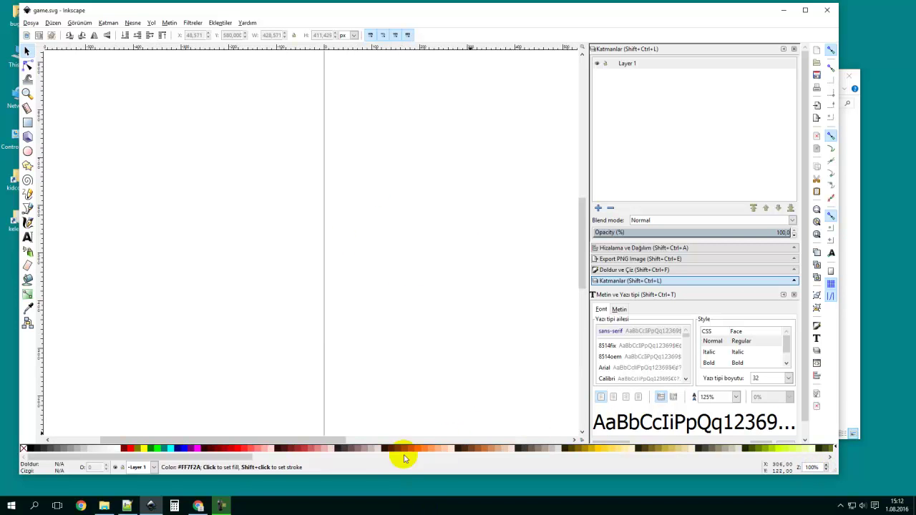
left_click_drag(268, 441, 346, 439)
scroll(360, 221, "up", 3)
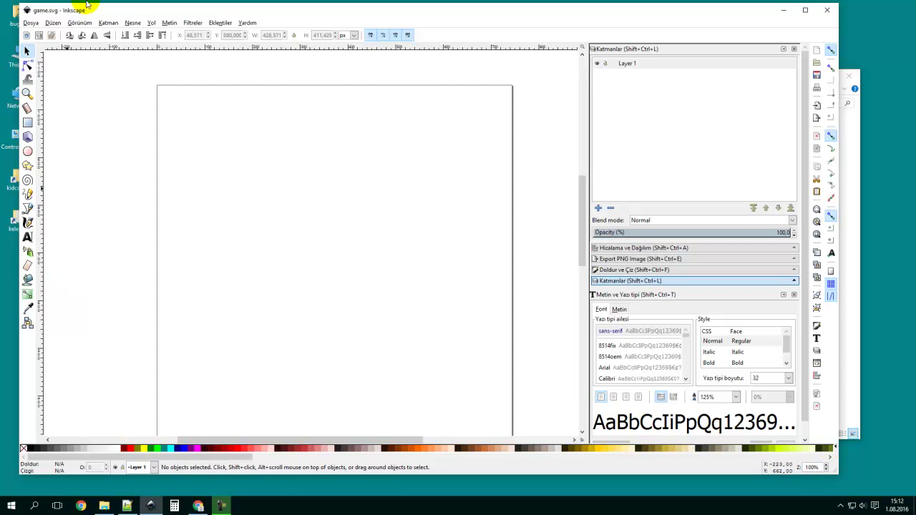
left_click_drag(165, 11, 196, 13)
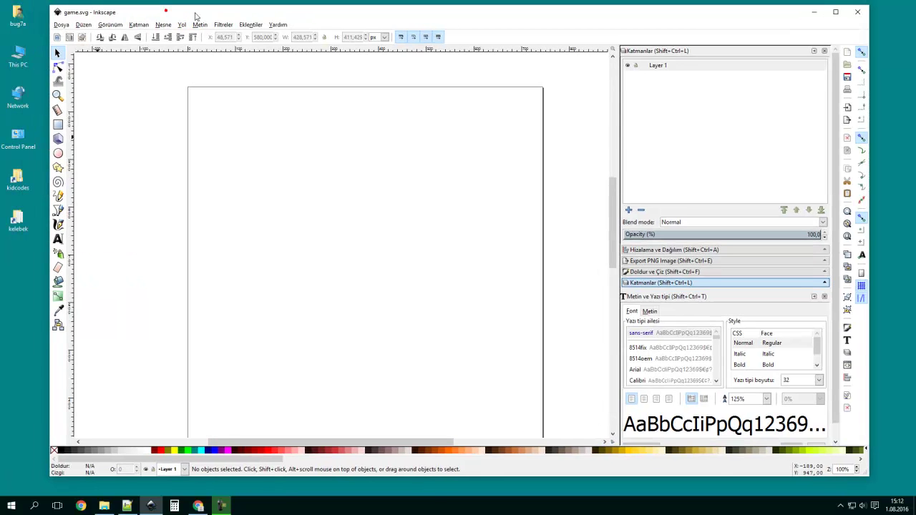
Import all PNG icons from the kelebek asset folder into the drawing as embedded images, turning on the don't-ask-again option.
double_click(25, 215)
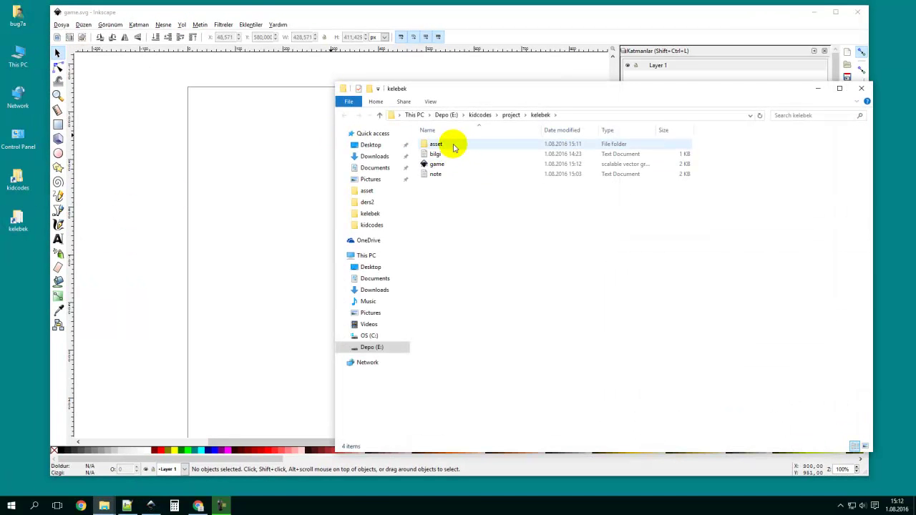
double_click(453, 147)
left_click_drag(438, 270, 849, 143)
left_click_drag(442, 196, 222, 154)
left_click(512, 311)
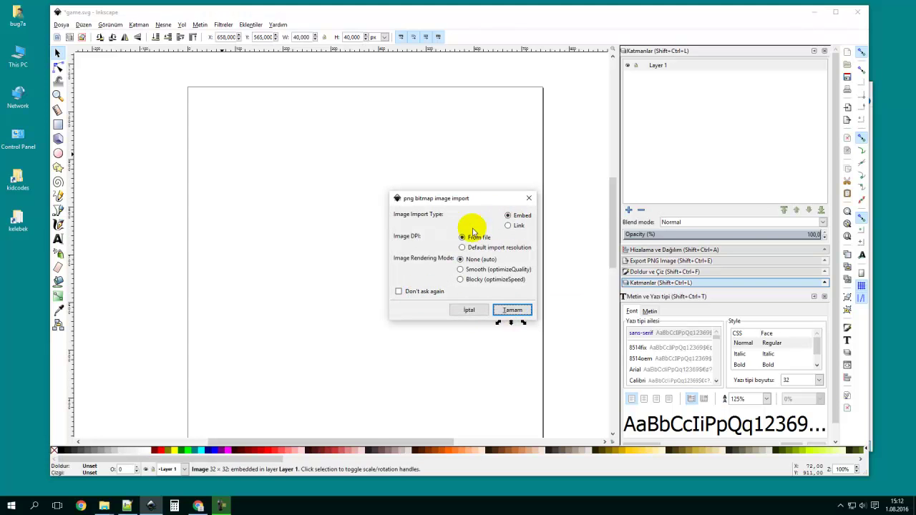
left_click(395, 292)
left_click(510, 310)
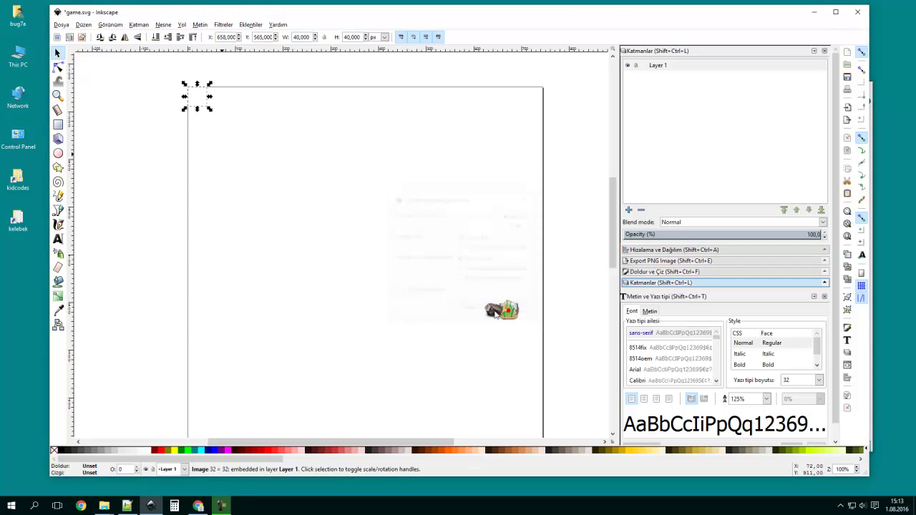
Pull the two brick walls, the two trees and the rock out of the imported pile and spread them across the page.
left_click(400, 217)
left_click_drag(449, 297, 345, 177)
left_click_drag(458, 304, 388, 179)
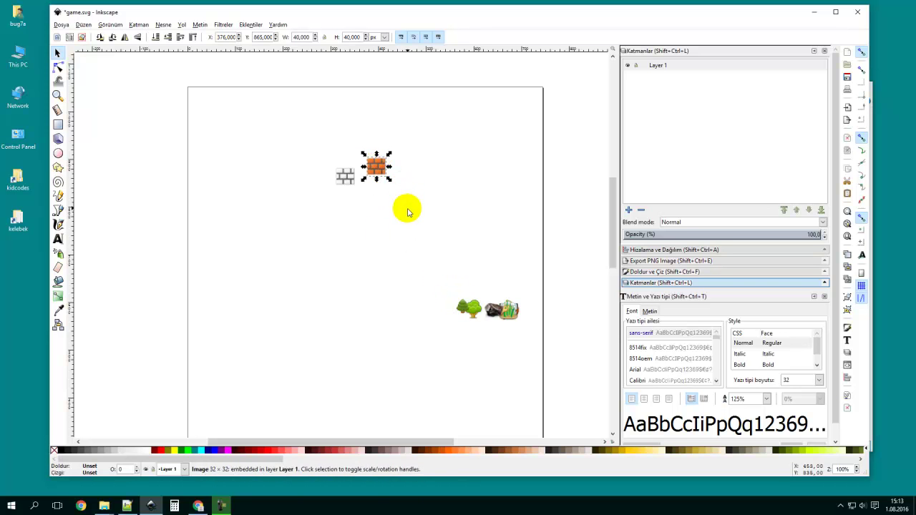
left_click_drag(466, 308, 339, 227)
left_click_drag(462, 308, 337, 264)
left_click(410, 276)
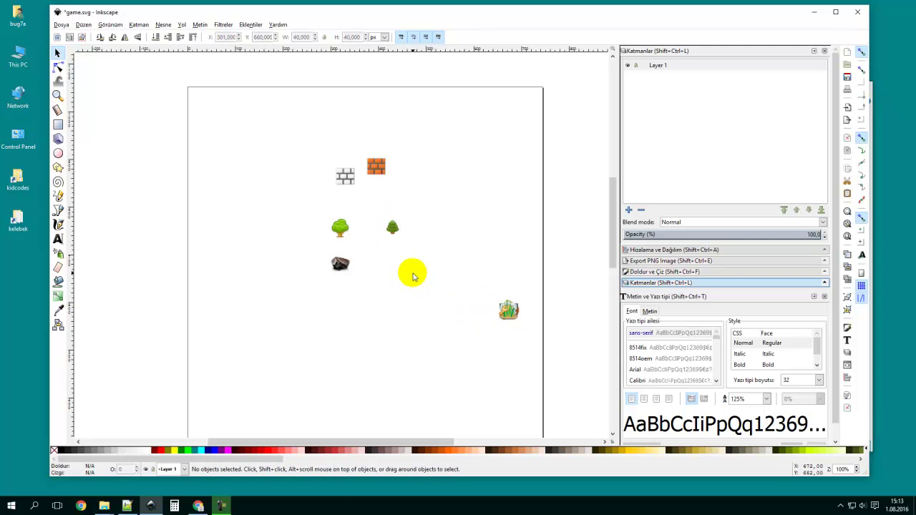
Spread the remaining stacked grass, butterfly, flower, key and apple icons apart so each stands alone on the page.
left_click_drag(509, 309, 451, 219)
left_click_drag(505, 309, 450, 308)
left_click_drag(506, 313, 480, 268)
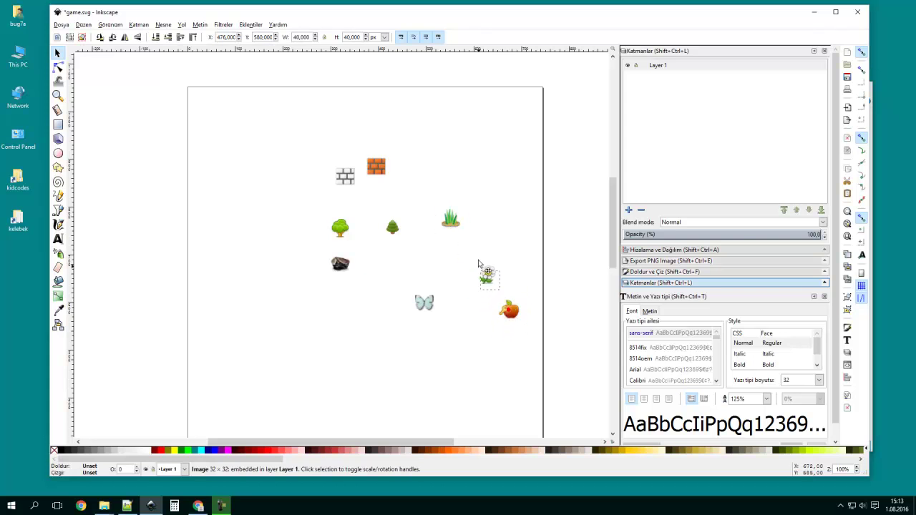
left_click_drag(508, 313, 314, 325)
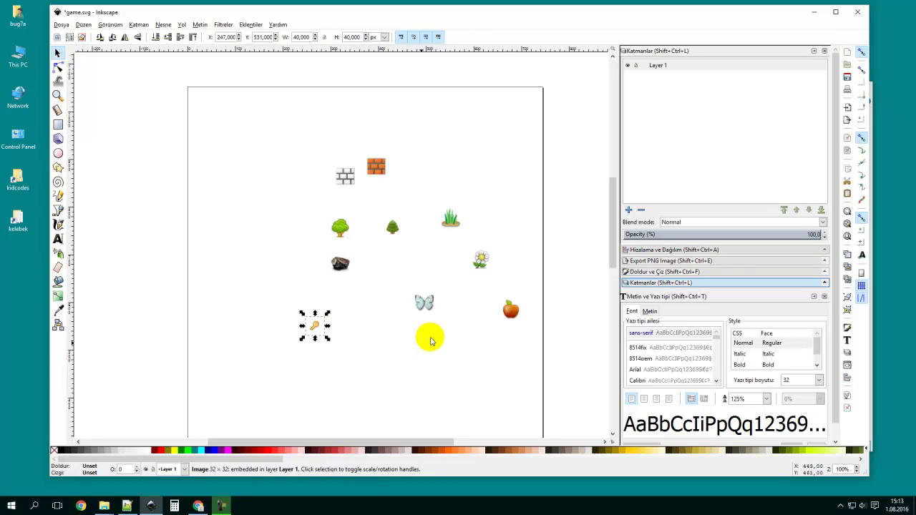
left_click_drag(509, 311, 380, 349)
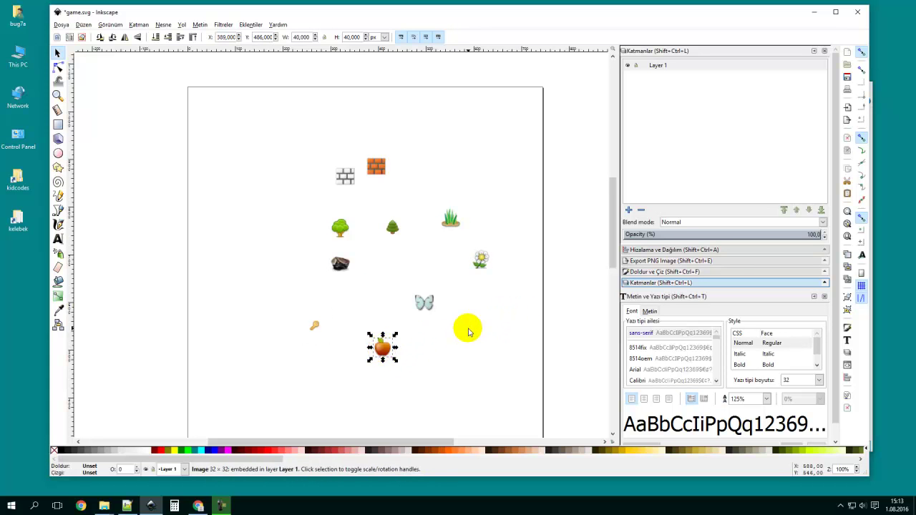
left_click_drag(424, 306, 421, 277)
left_click_drag(384, 353, 382, 316)
left_click(433, 331)
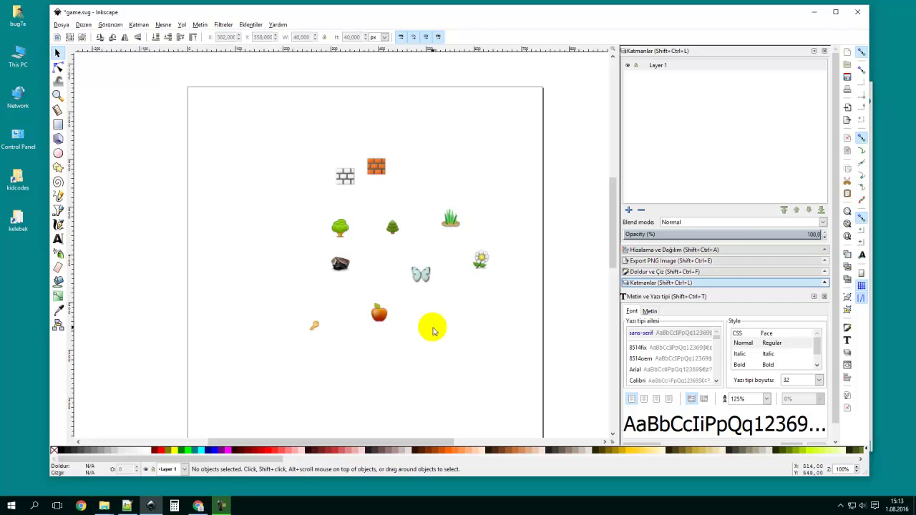
Open the document properties and create a new rectangular grid for the drawing.
left_click(848, 397)
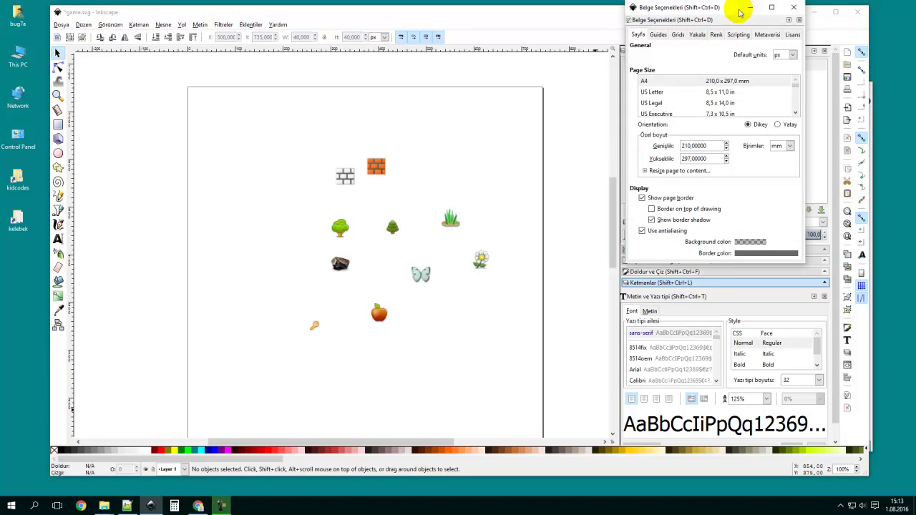
left_click_drag(725, 11, 581, 97)
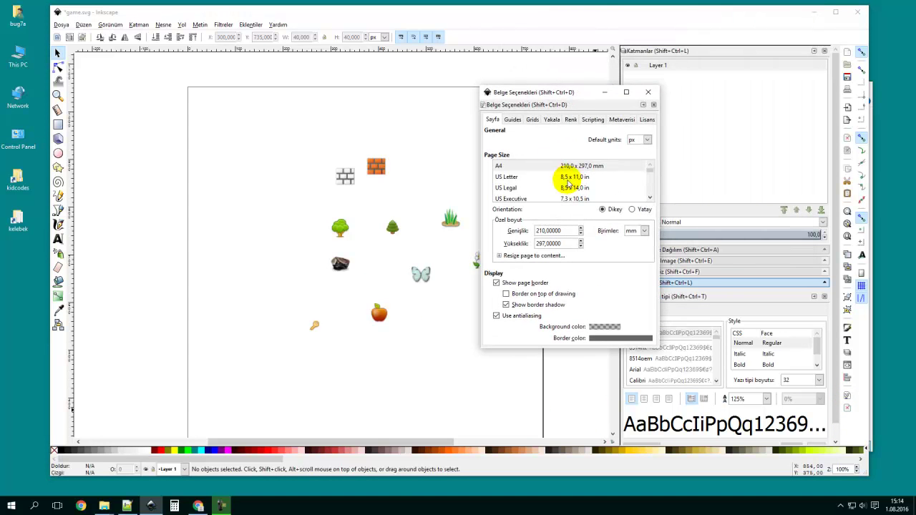
left_click(532, 120)
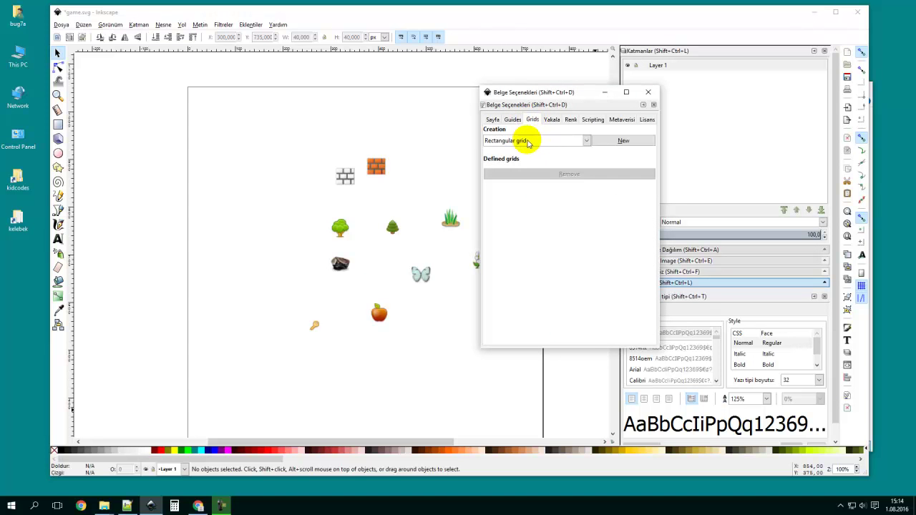
left_click(526, 141)
left_click(611, 142)
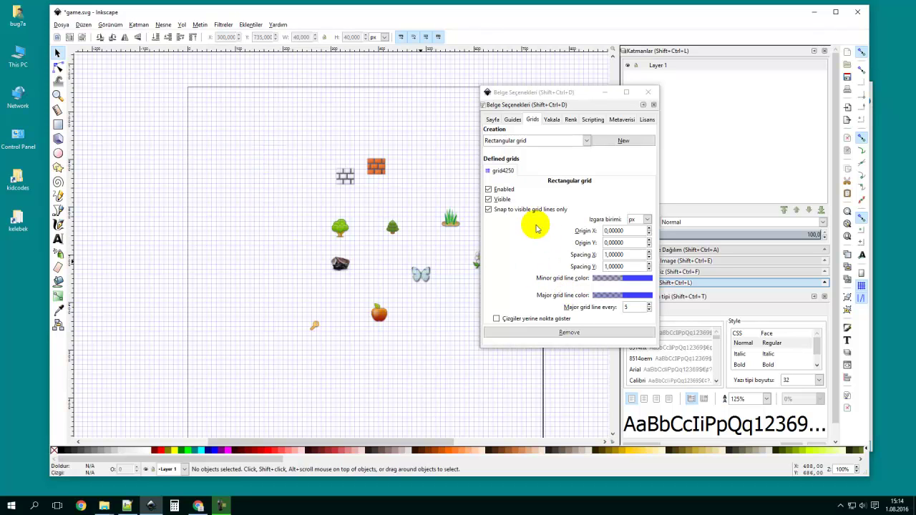
Set the grid's major grid line interval to every 32 and close the document properties.
left_click(618, 255)
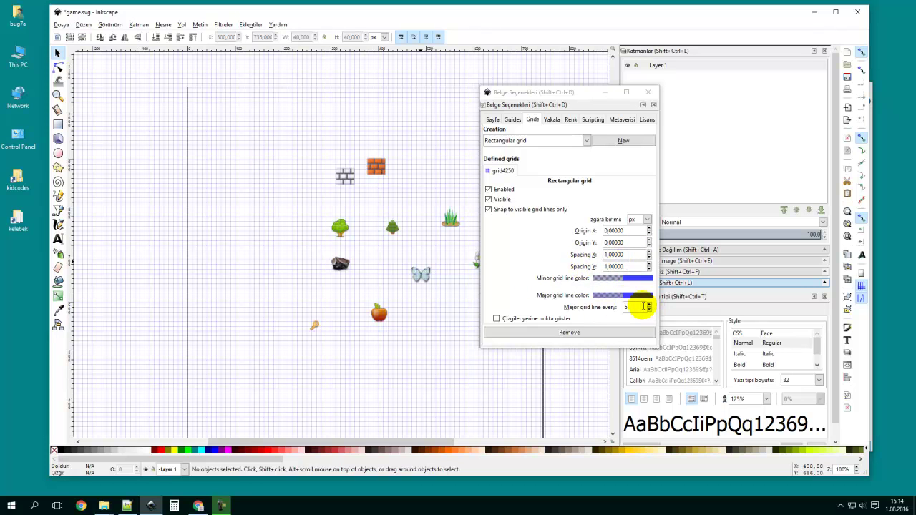
left_click(629, 308)
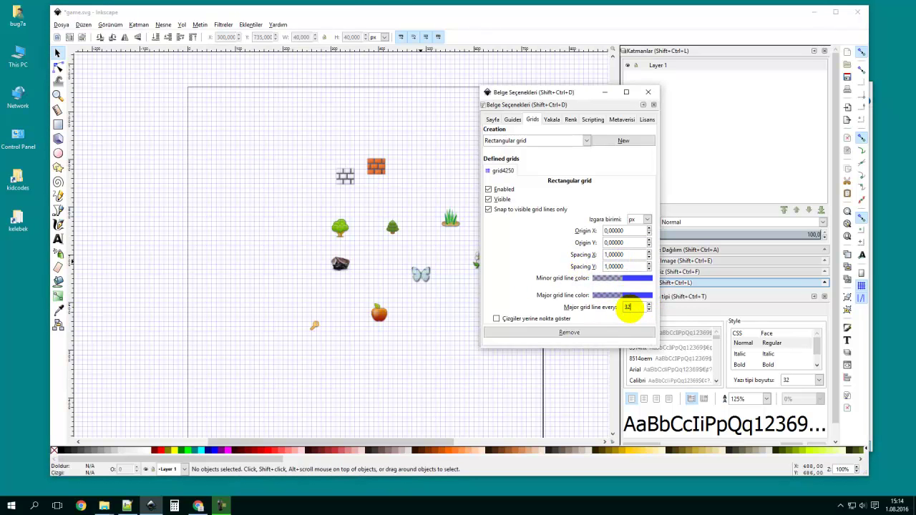
key("Return")
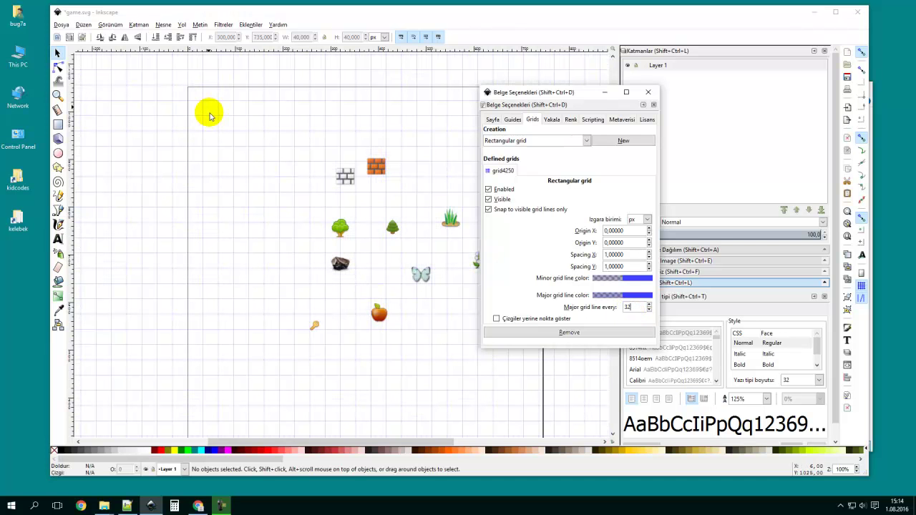
left_click(648, 92)
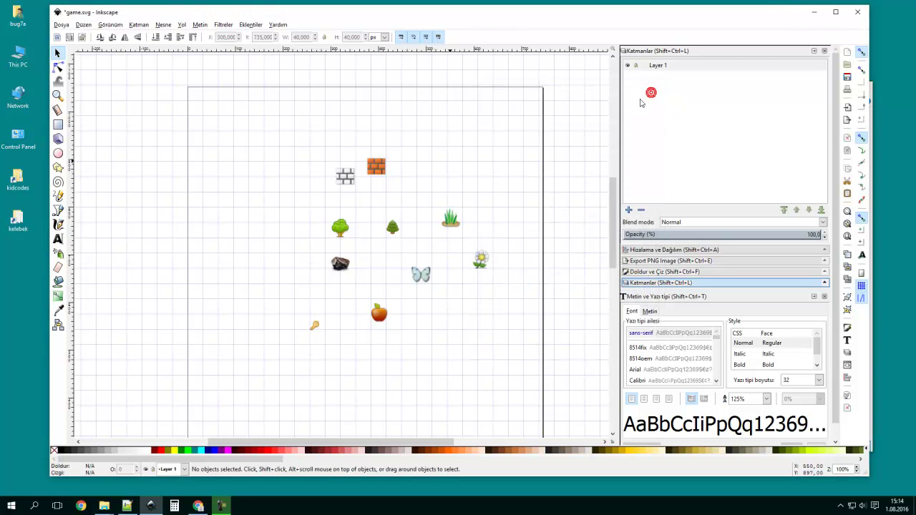
Move the white brick wall onto the grid at X 288, Y 920 and deselect it.
left_click_drag(348, 175, 335, 138)
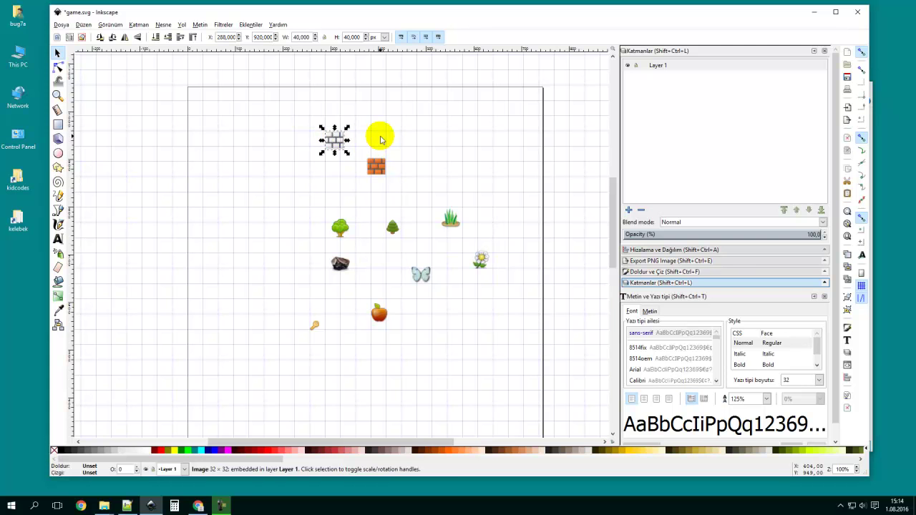
left_click(284, 178)
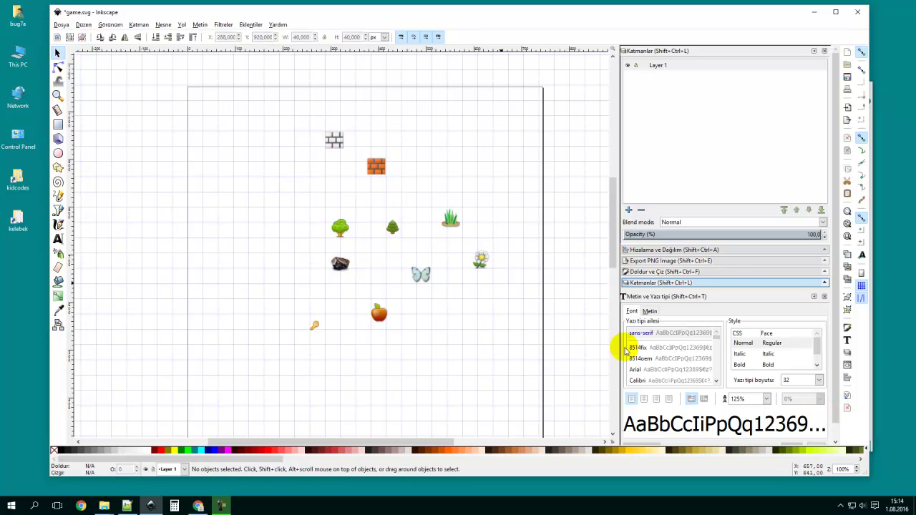
left_click(333, 144)
left_click(284, 203)
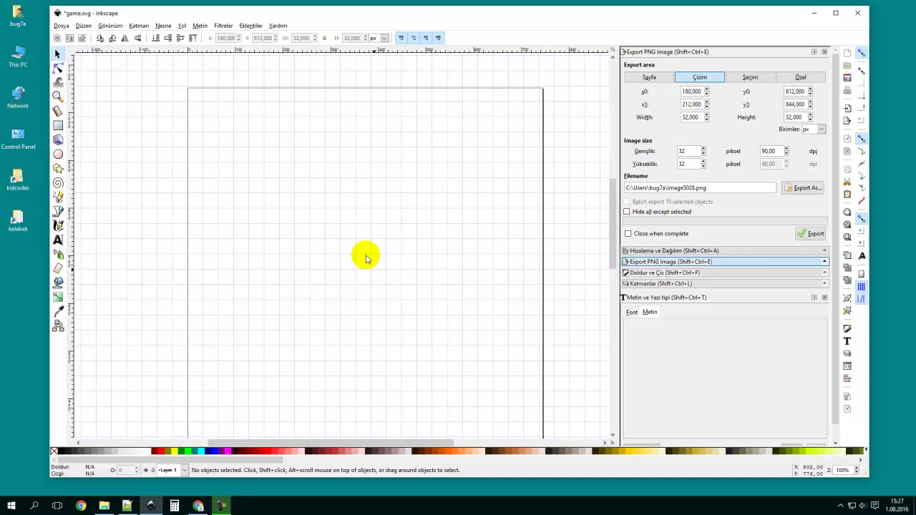
Switch to the asset folder in File Explorer, import the apple icon into the drawing, and select the remaining icons in the folder.
left_click(104, 505)
left_click(582, 237)
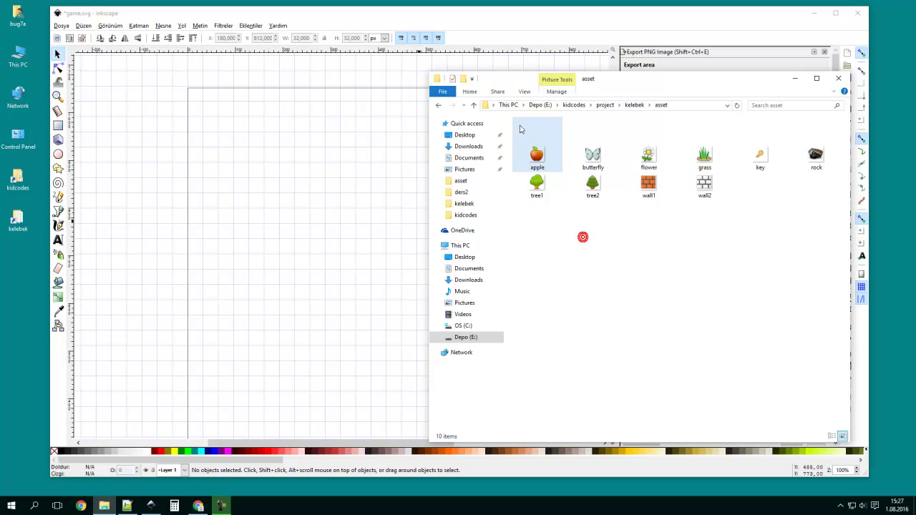
left_click_drag(536, 149, 255, 188)
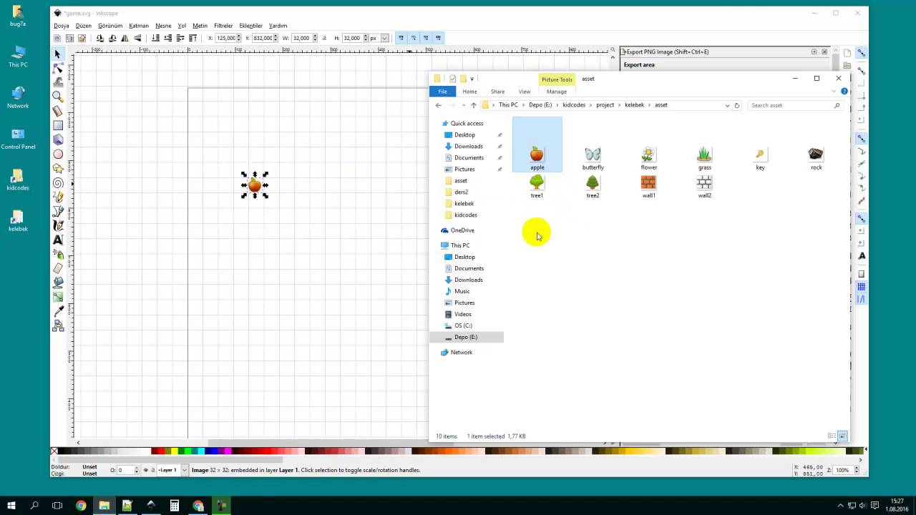
left_click_drag(725, 80, 639, 77)
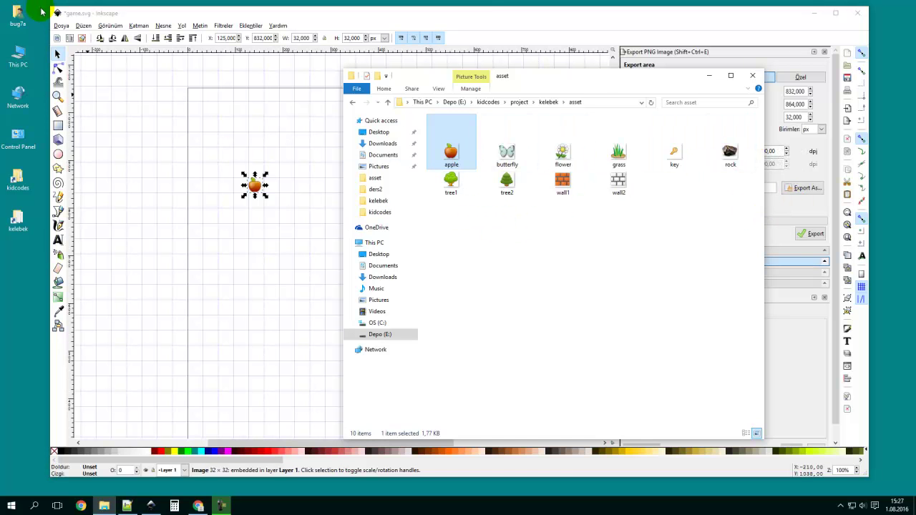
left_click_drag(505, 232, 747, 137)
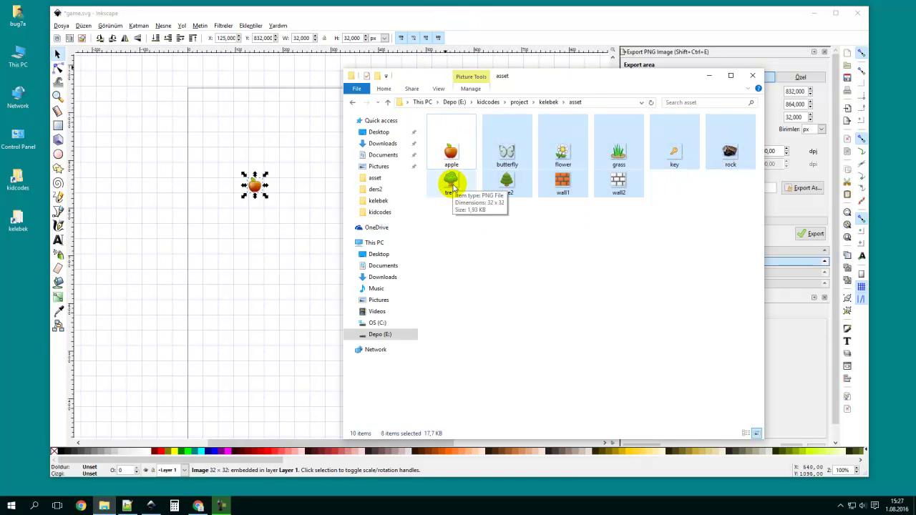
Examine the bitmap import settings in the Inkscape preferences, including the default import resolution, and close the preferences.
left_click(61, 26)
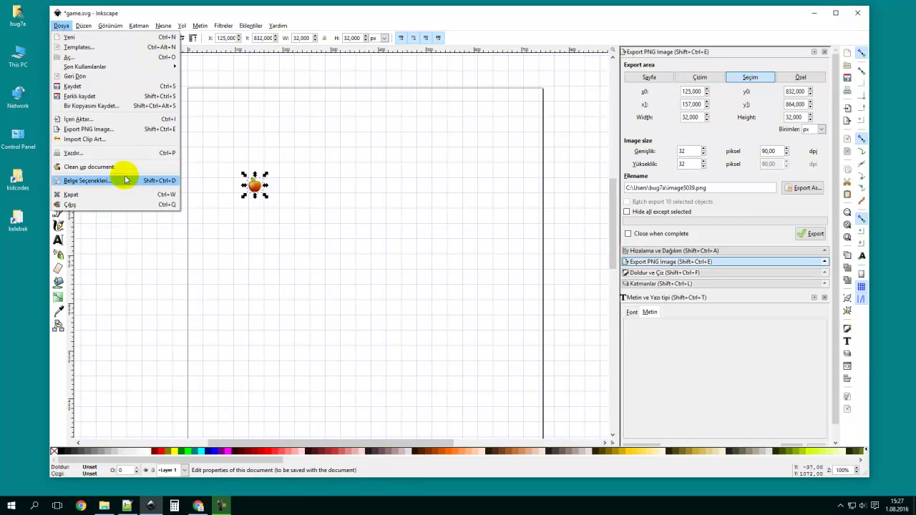
mouse_move(84, 28)
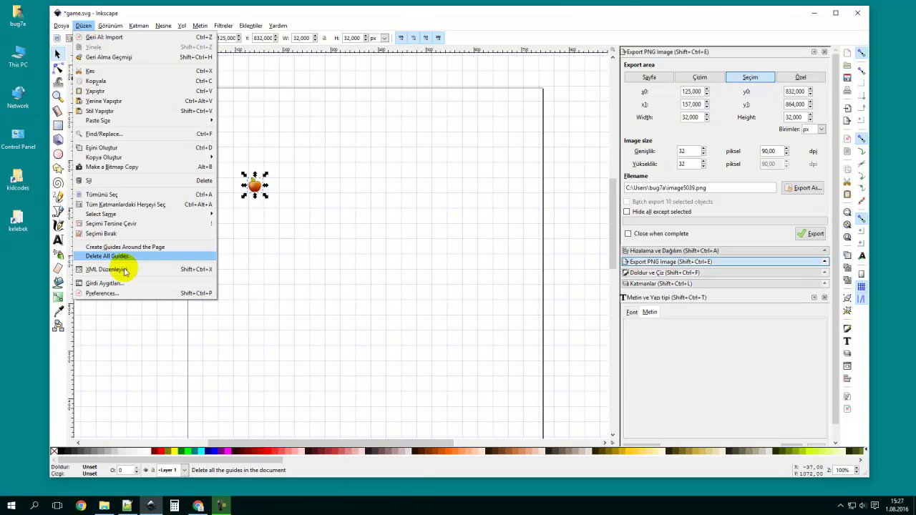
left_click(116, 293)
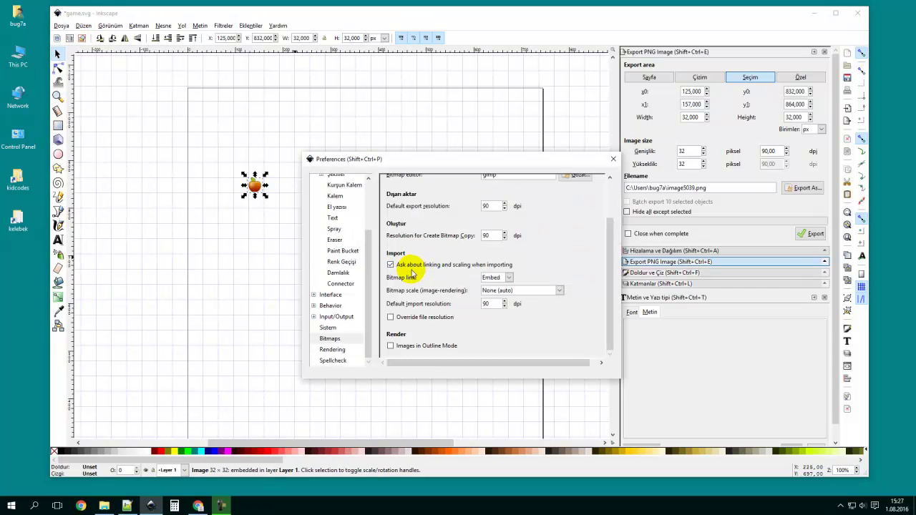
double_click(494, 303)
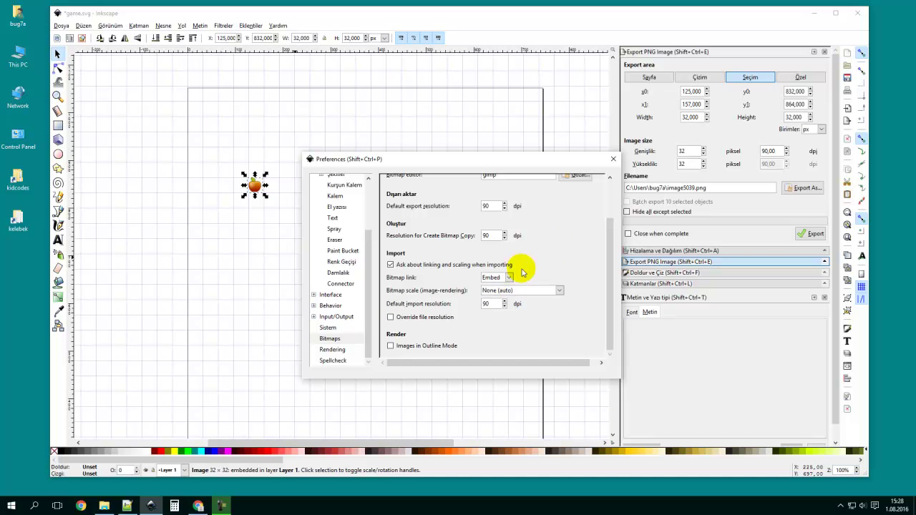
left_click(612, 160)
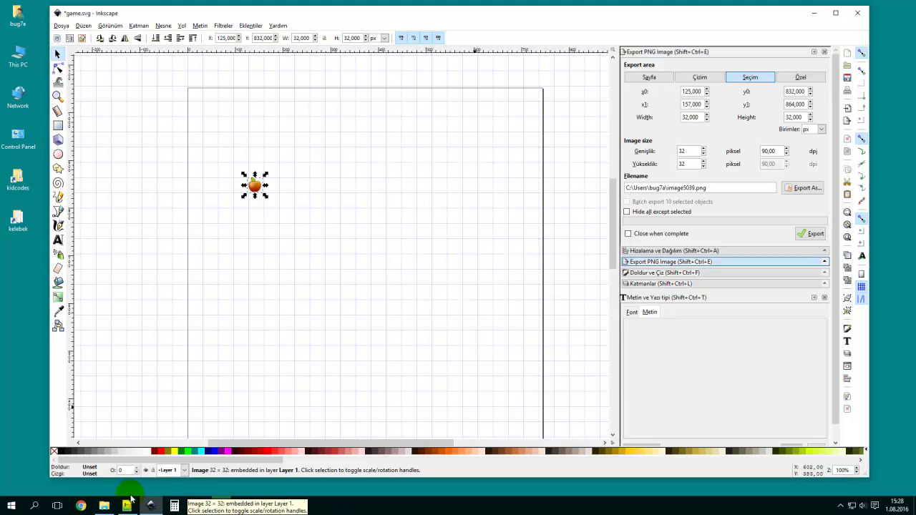
Import the selected remaining icons from the asset folder as embedded images at the default import resolution with don't-ask-again enabled.
left_click(104, 505)
left_click_drag(519, 178, 311, 243)
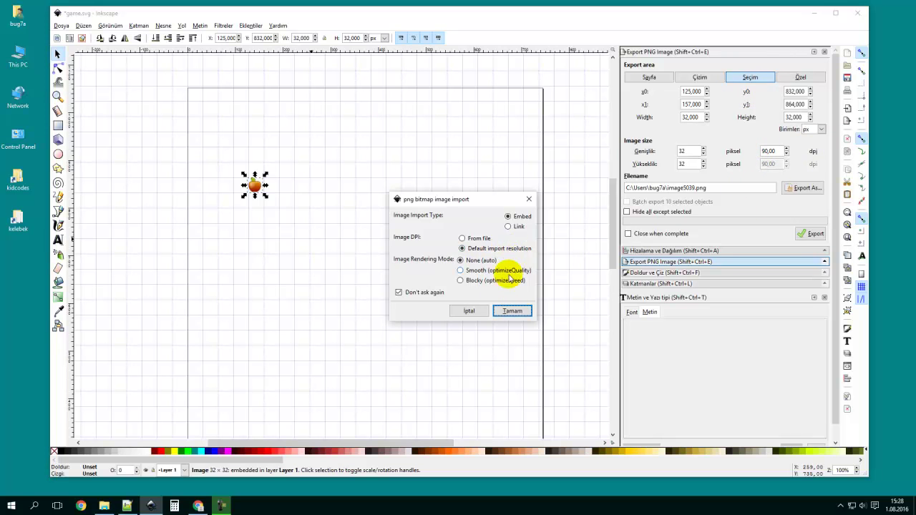
left_click(511, 312)
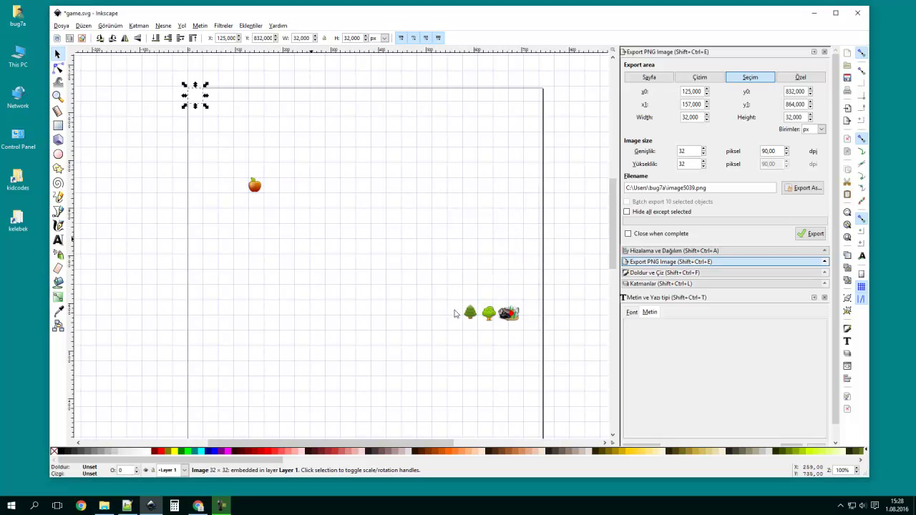
left_click(379, 225)
Snap the white brick wall to the grid at X 352, Y 832 and the orange brick wall directly beside it at X 384.
left_click_drag(427, 302, 358, 184)
left_click(362, 186)
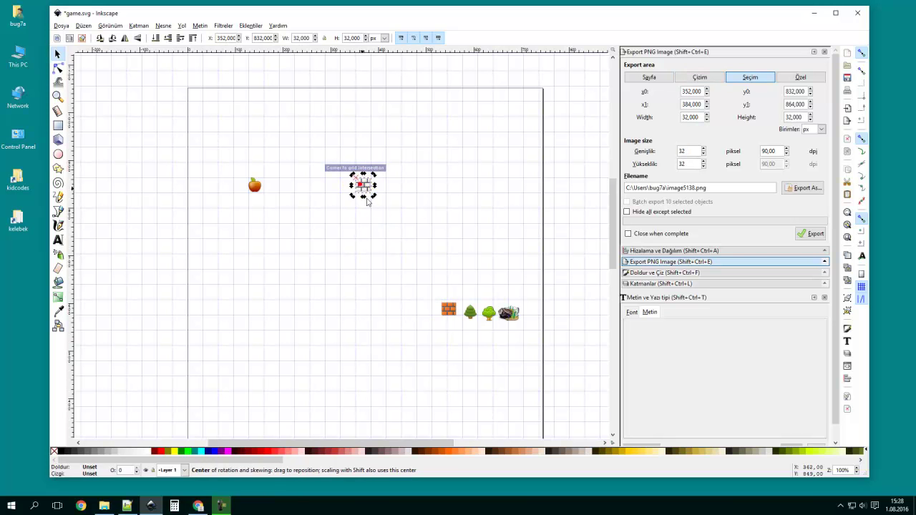
left_click(382, 247)
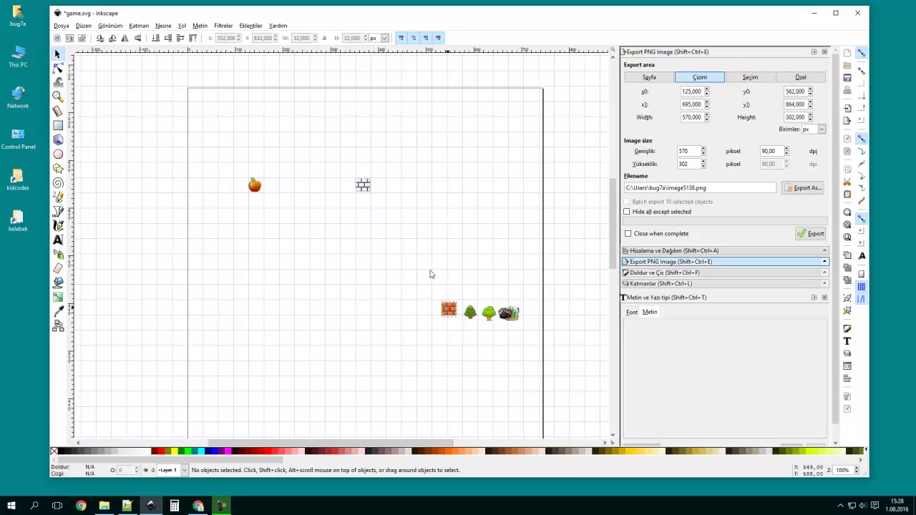
left_click_drag(444, 306, 381, 186)
left_click(379, 214)
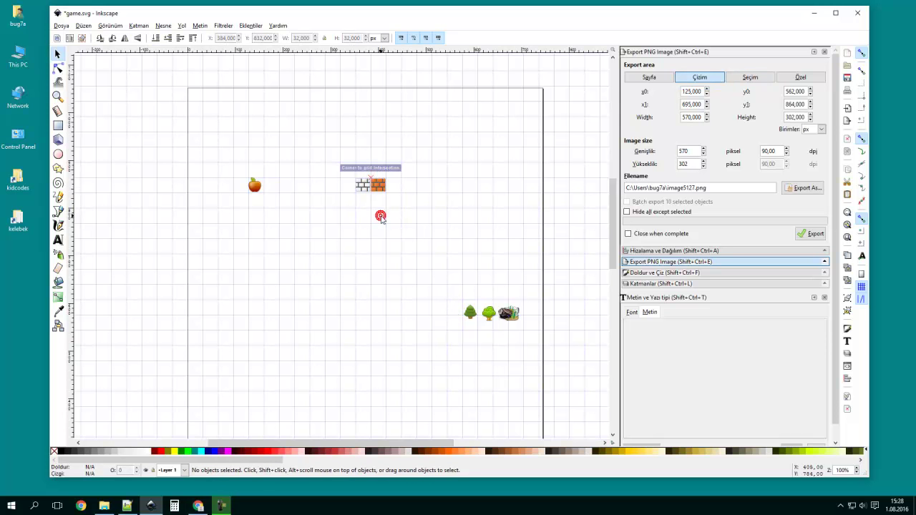
Snap the dark green tree to the grid at X 352, Y 704 and the light green tree in the same row at X 480.
left_click_drag(469, 312, 362, 247)
left_click(402, 286)
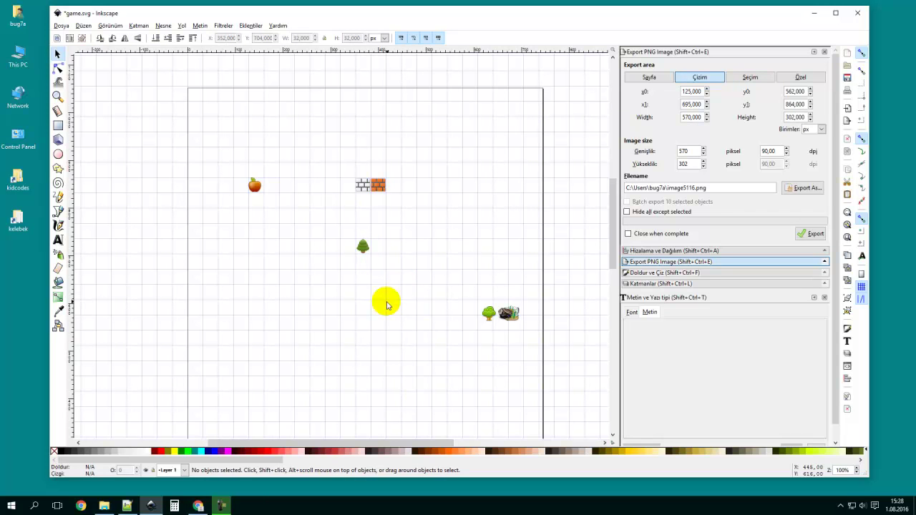
left_click_drag(489, 312, 425, 247)
left_click(444, 293)
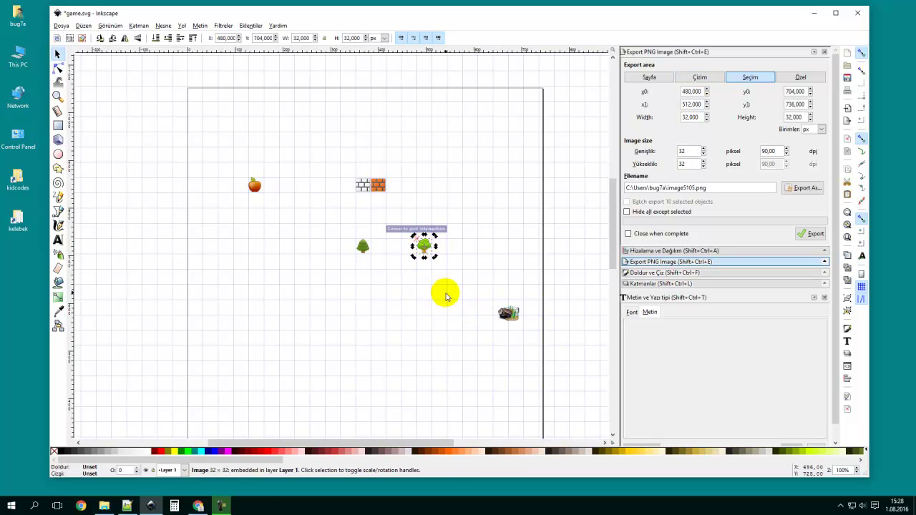
Move the rock out of the pile and snap it directly below the light green tree at X 480, Y 672.
left_click(507, 313)
left_click_drag(507, 313, 423, 262)
left_click(437, 294)
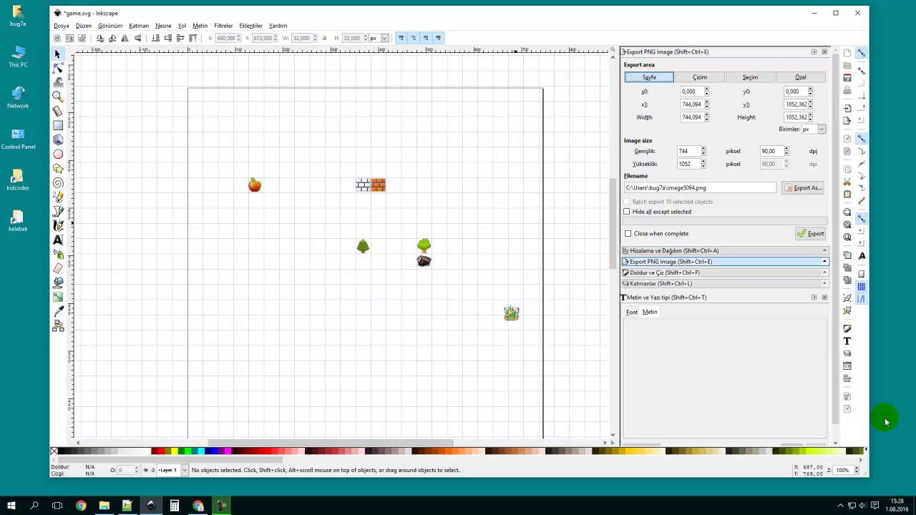
Set the document's custom page size to 900 px wide and 900 px high, using pixels as its unit.
left_click(847, 397)
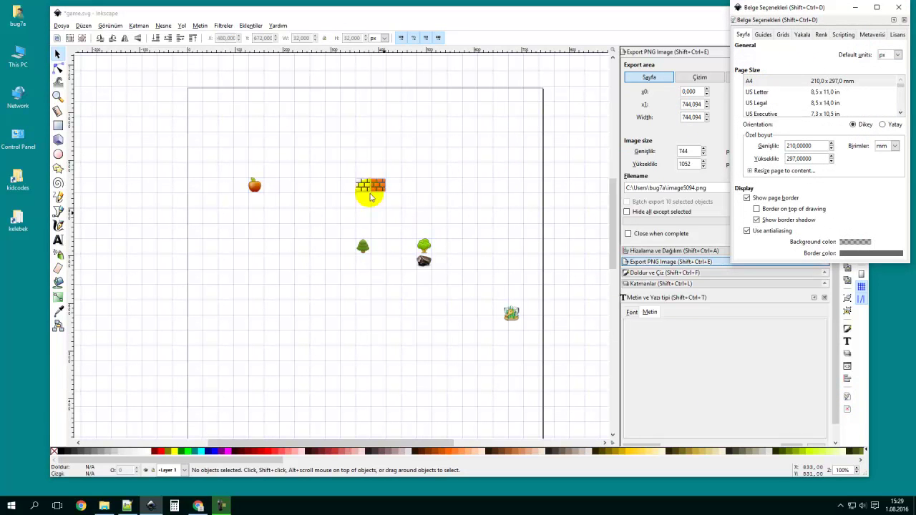
left_click_drag(826, 10, 567, 65)
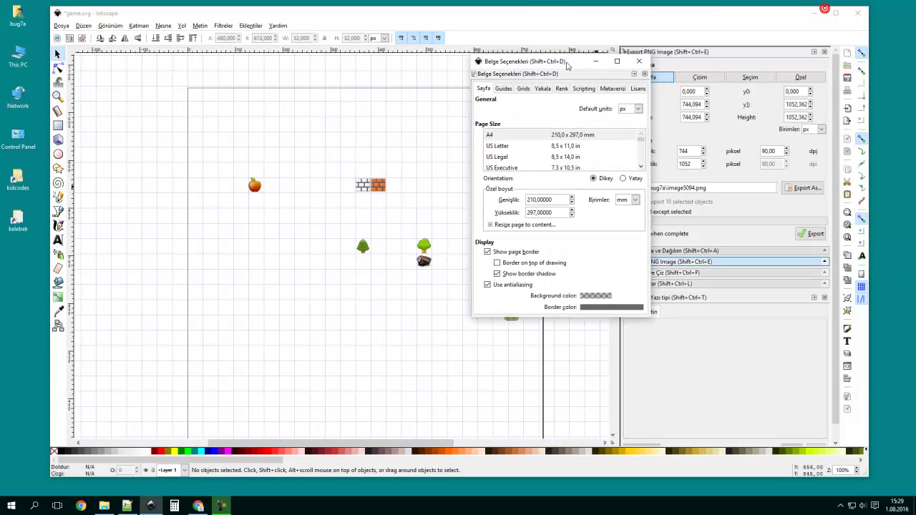
left_click(634, 200)
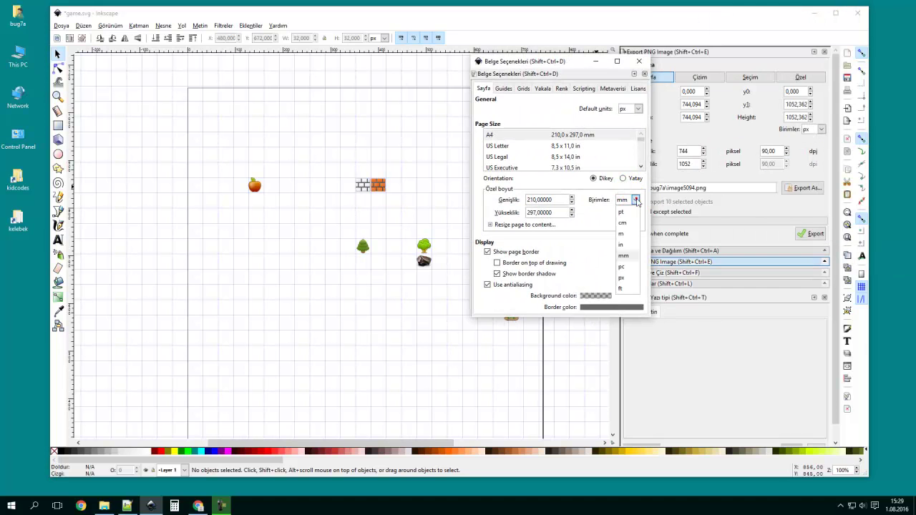
left_click(627, 279)
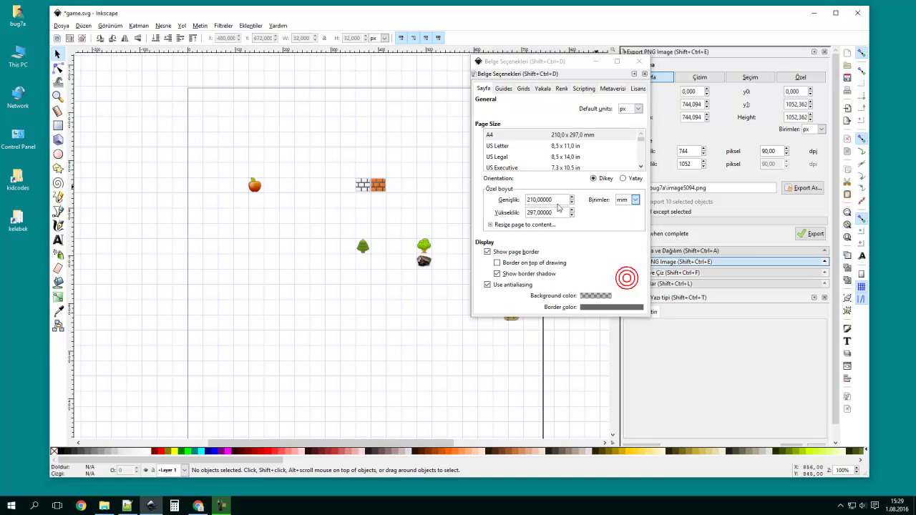
double_click(560, 200)
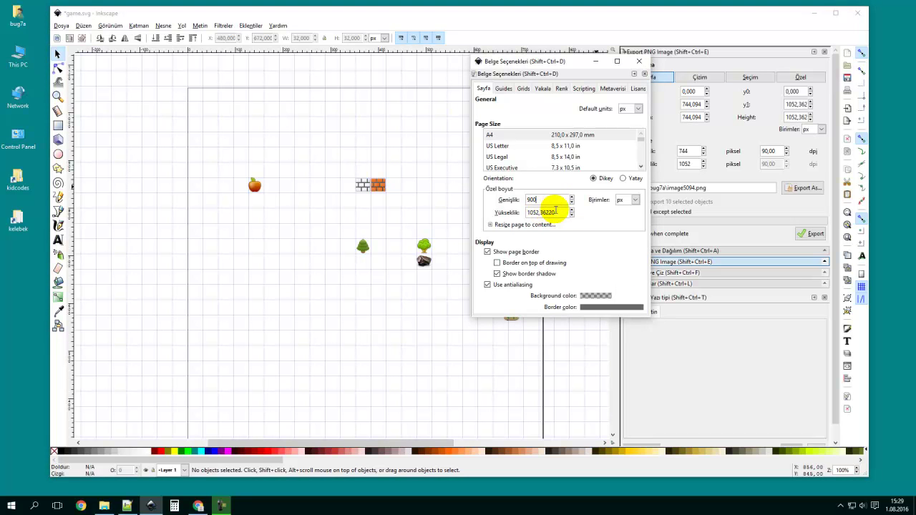
type("900")
double_click(554, 212)
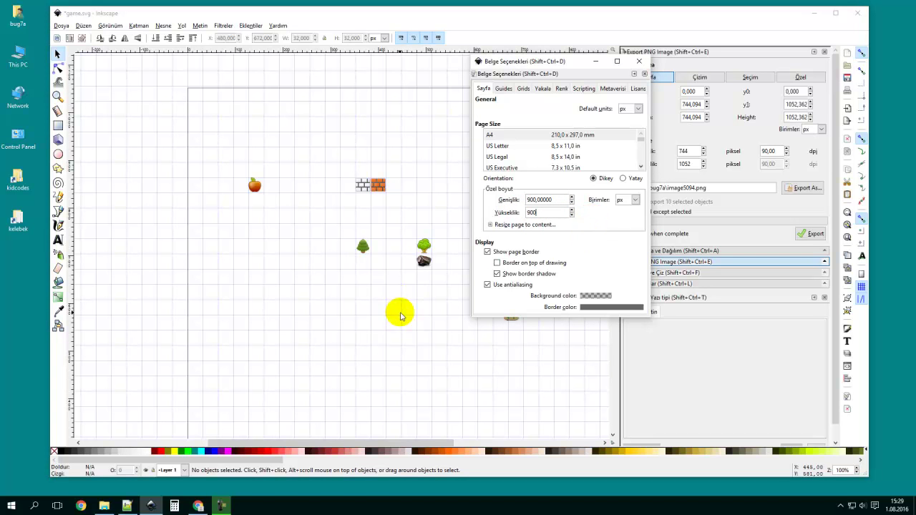
left_click(639, 61)
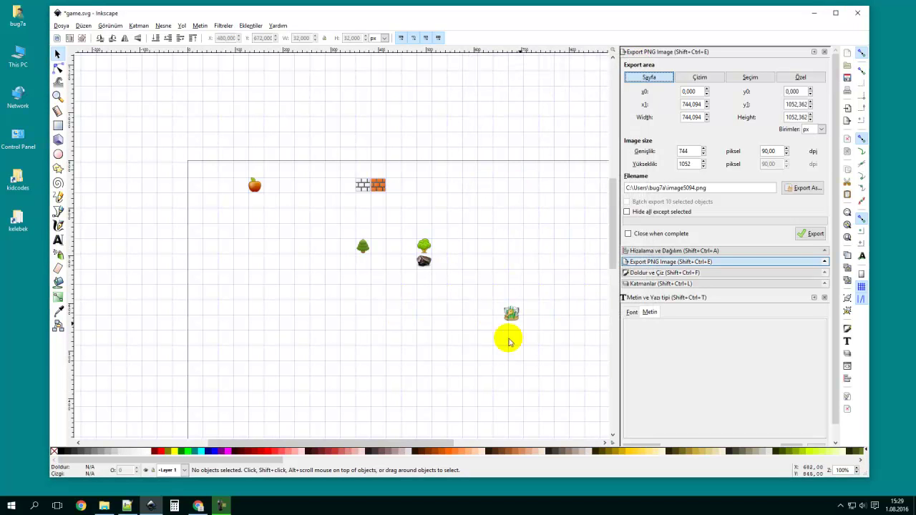
Draw a green rectangle of 832 × 448 px over the icons, starting one grid cell inside the page's upper-left corner.
left_click_drag(357, 440, 389, 440)
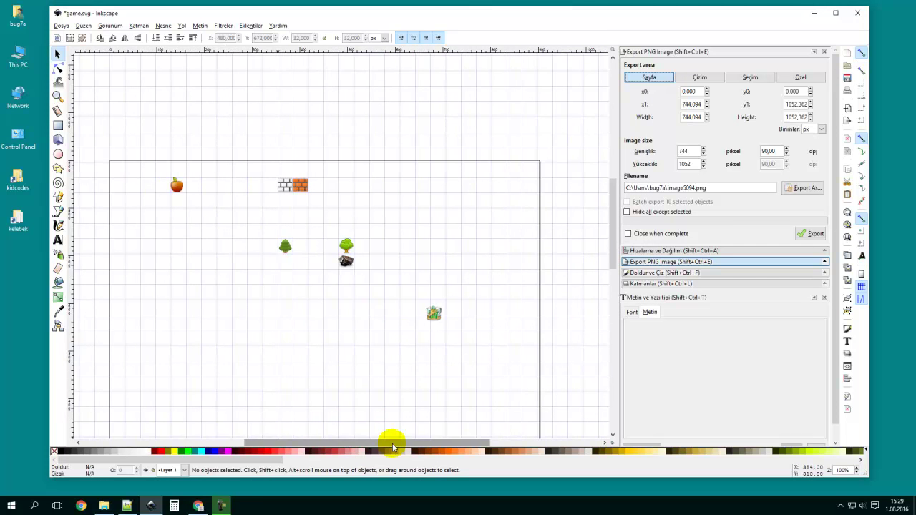
scroll(610, 243, "down", 2)
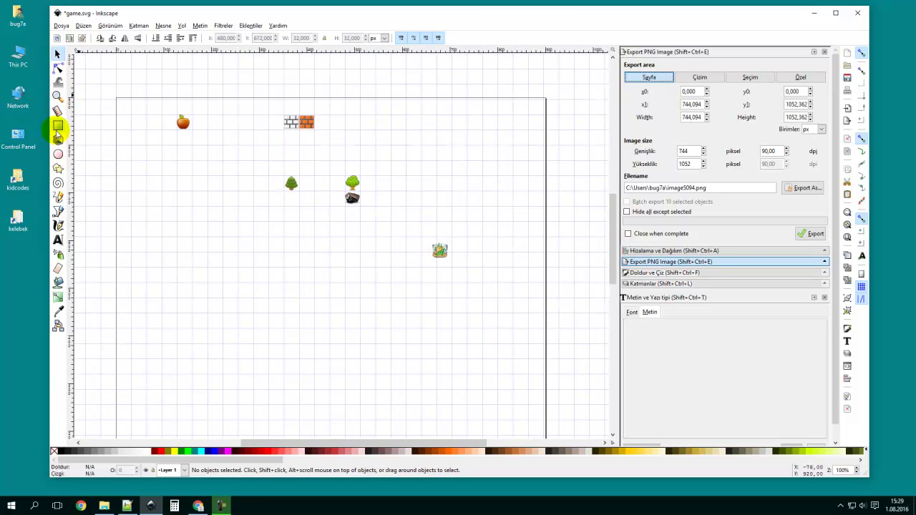
left_click(60, 126)
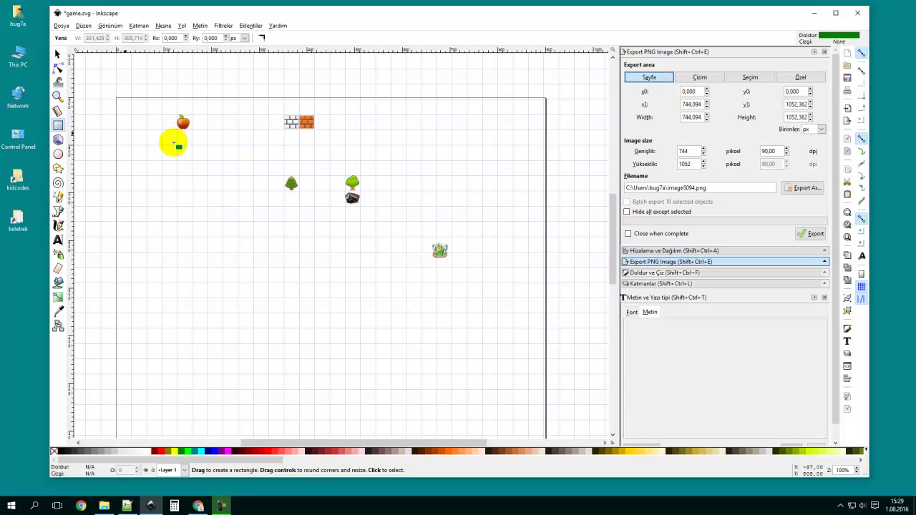
mouse_move(131, 114)
left_mouse_down()
mouse_move(145, 157)
mouse_move(237, 213)
mouse_move(463, 265)
mouse_move(476, 292)
mouse_move(526, 335)
left_mouse_up()
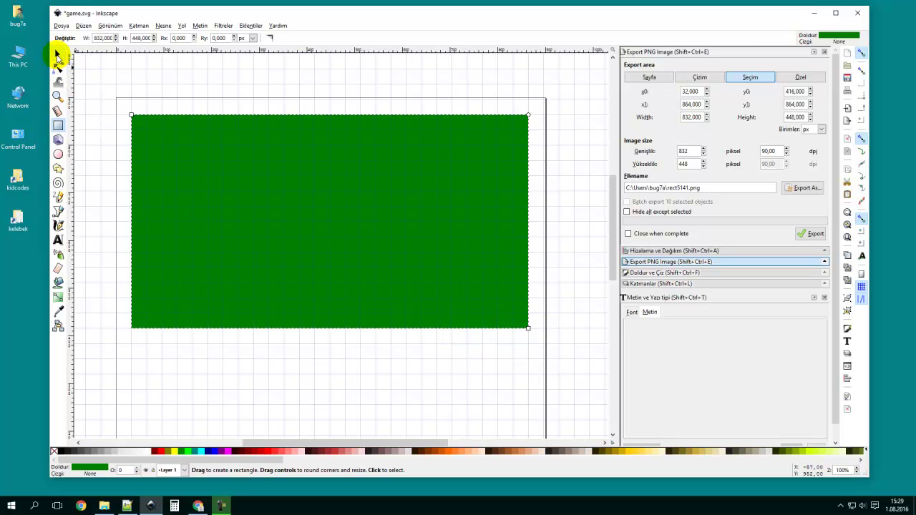
Add a new layer named Layer 2 to the drawing.
left_click(57, 54)
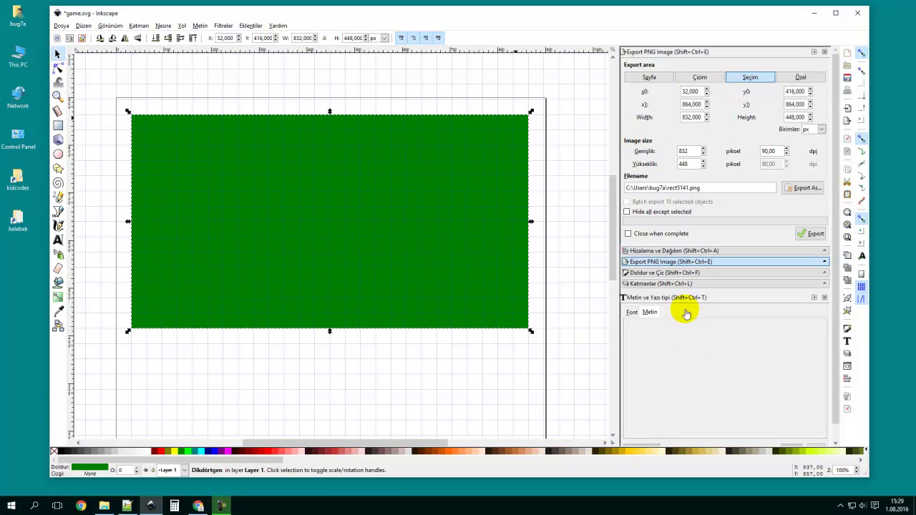
left_click(642, 284)
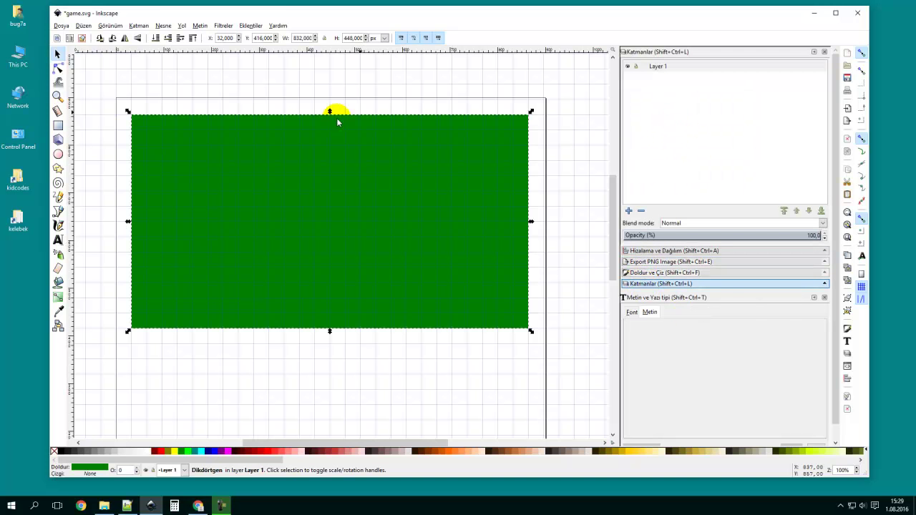
left_click(83, 26)
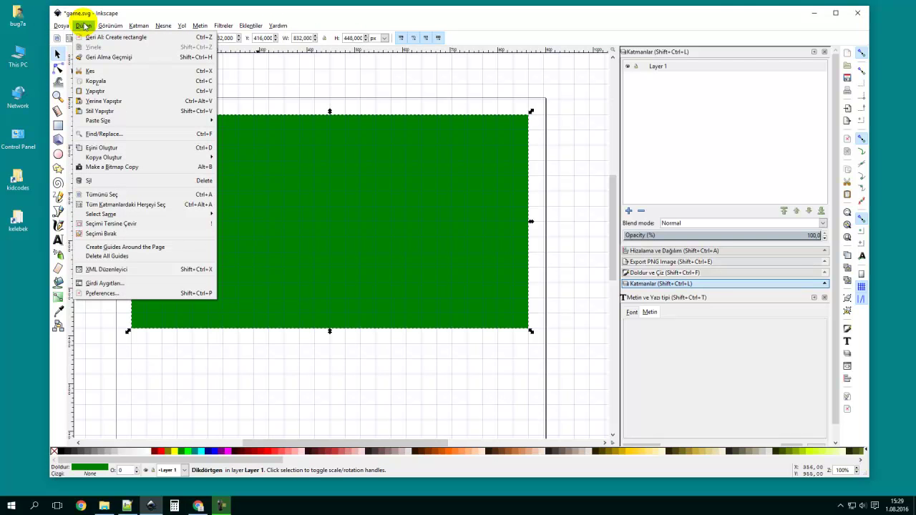
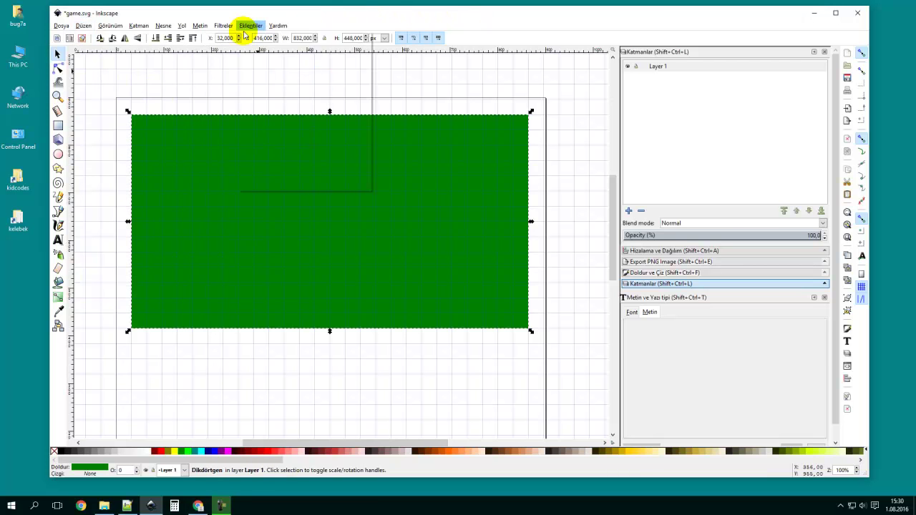
mouse_move(233, 27)
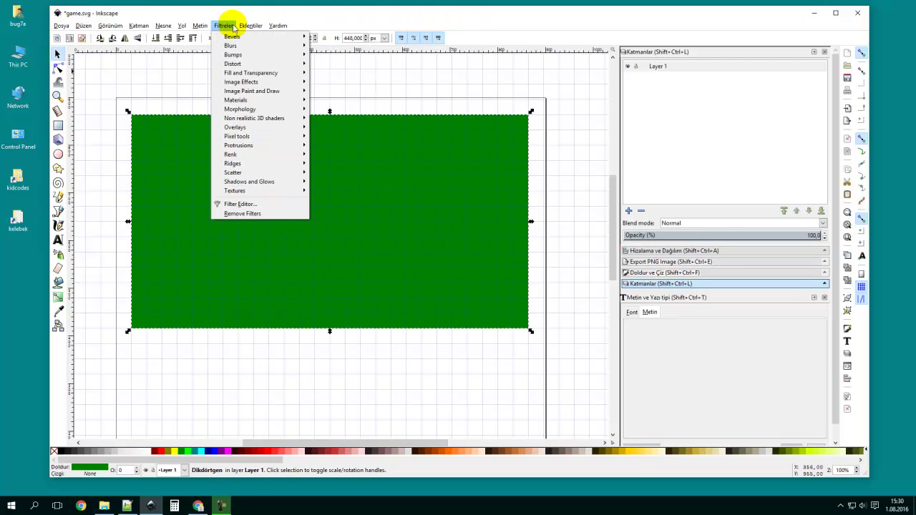
left_click(507, 18)
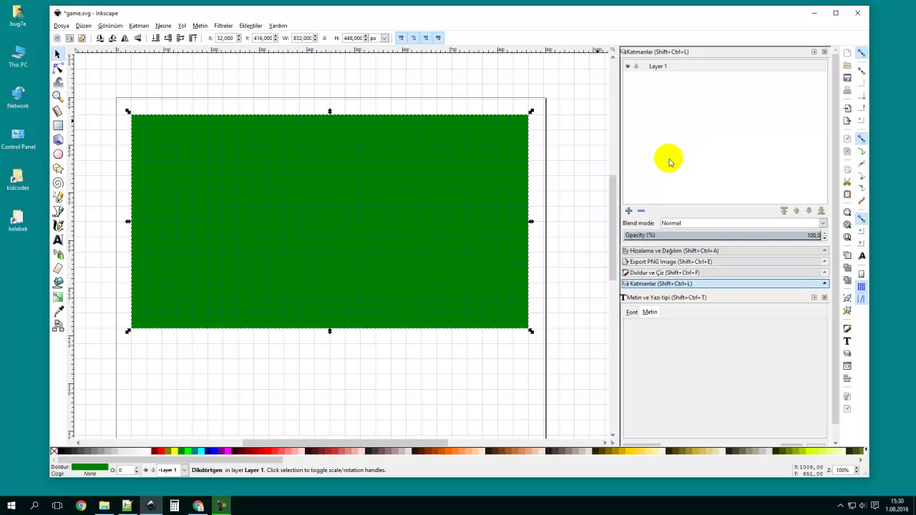
left_click(629, 211)
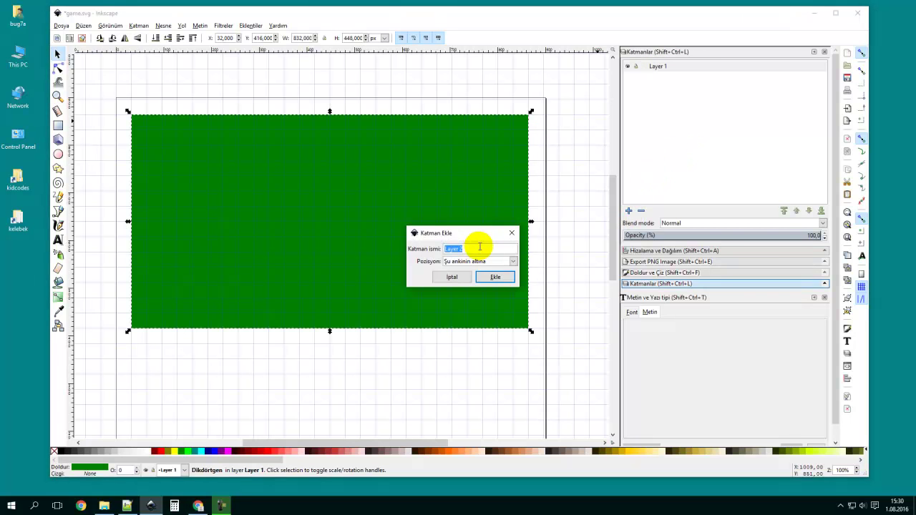
left_click(494, 277)
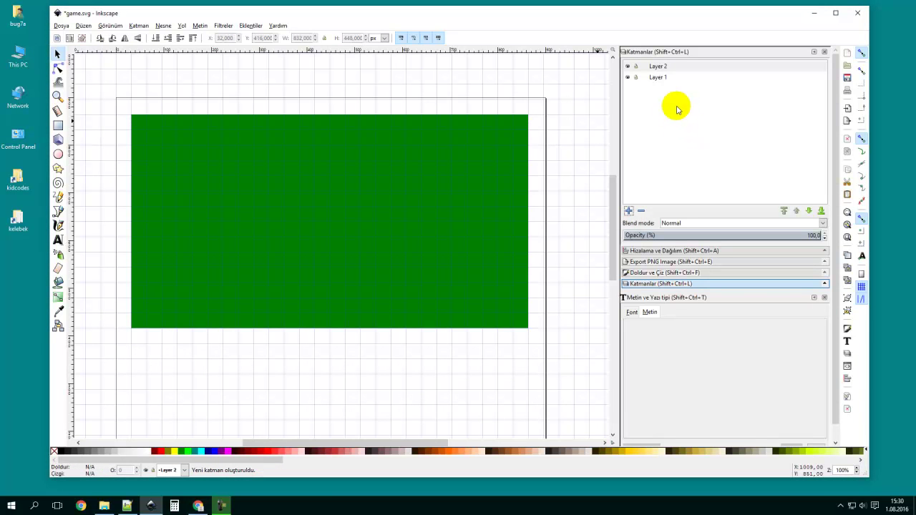
Make Layer 1 current and cut the large green rectangle out of it.
left_click(658, 77)
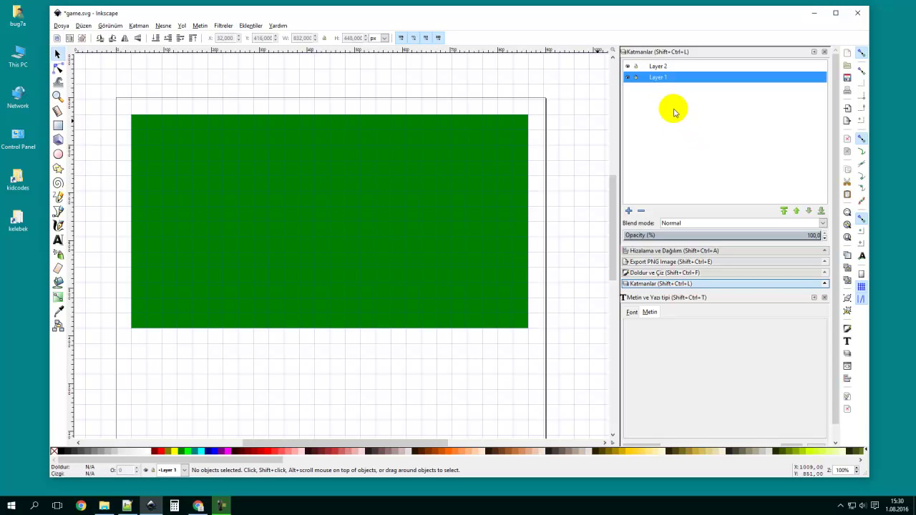
left_click(660, 67)
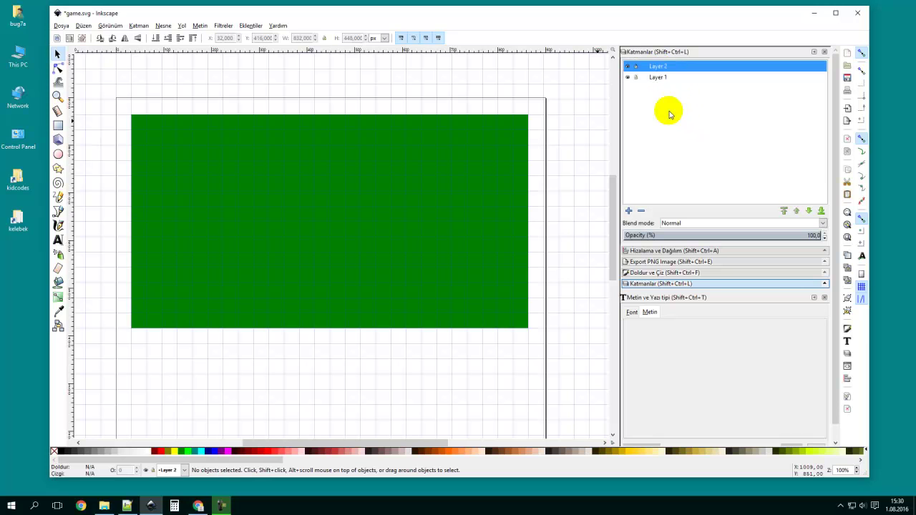
left_click(658, 80)
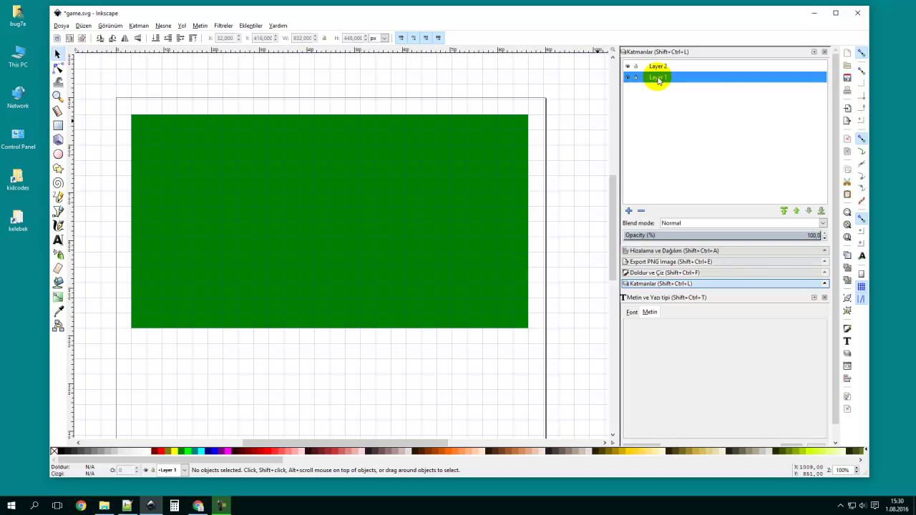
left_click(523, 123)
right_click(522, 122)
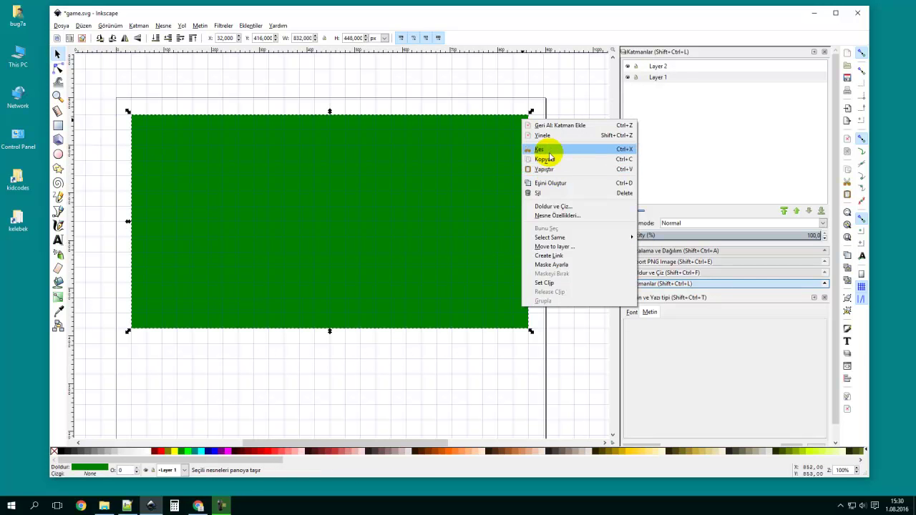
left_click(539, 149)
Make Layer 2 current, lock Layer 1, and lower Layer 2 beneath it in the layer order.
left_click(655, 68)
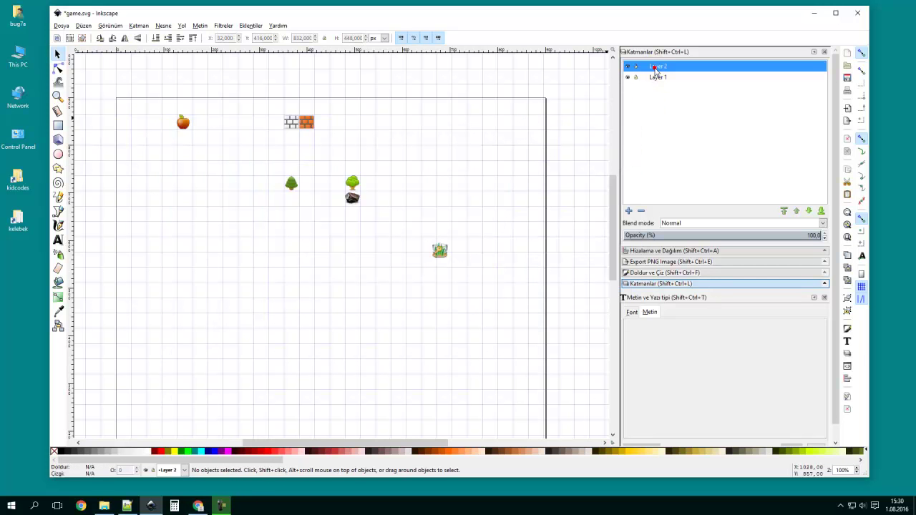
left_click(635, 77)
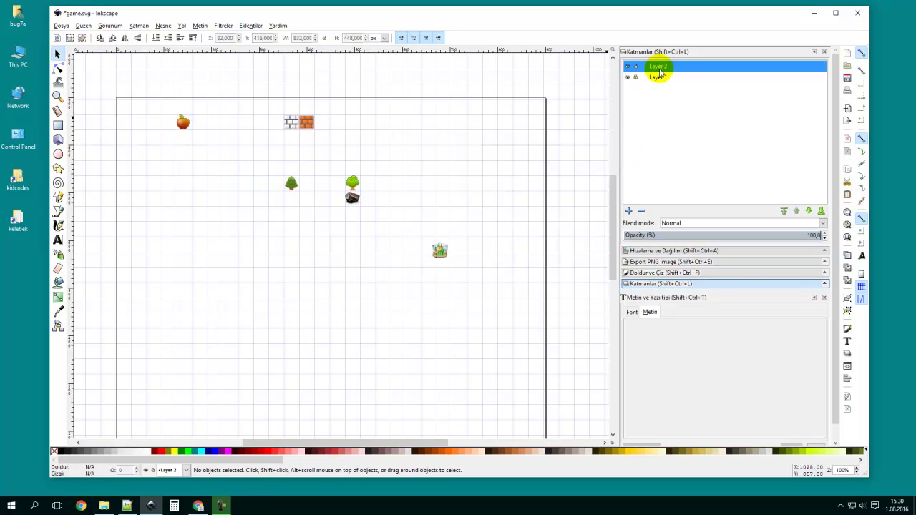
left_click_drag(663, 68, 658, 106)
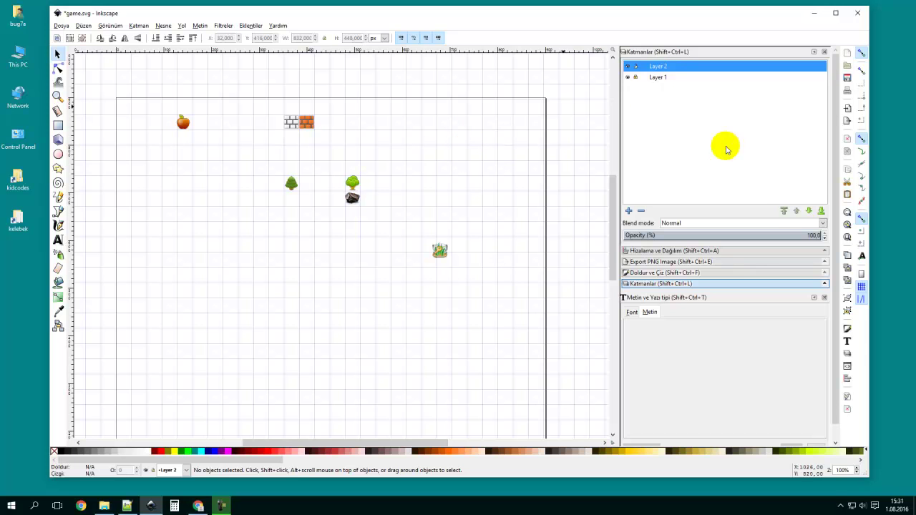
left_click(809, 213)
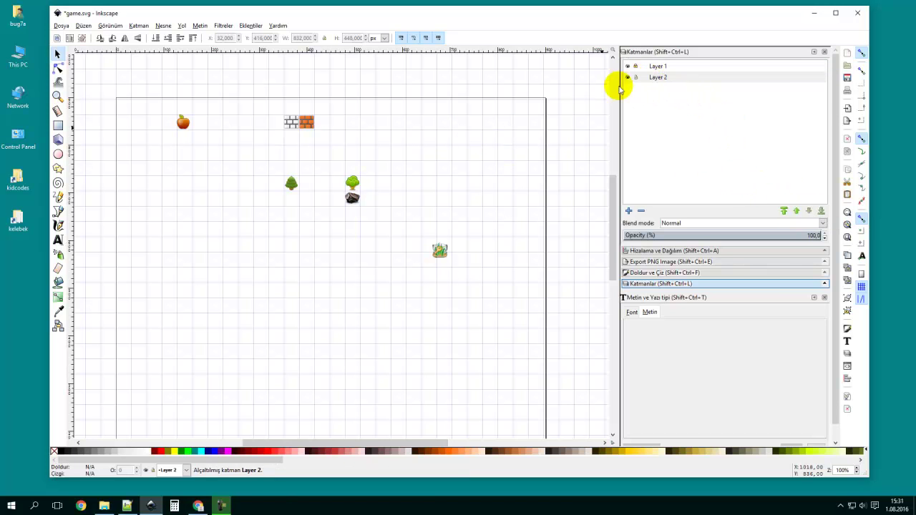
Paste the green rectangle into Layer 2 and position it behind the sprites at X 34, Y 410 px.
right_click(442, 143)
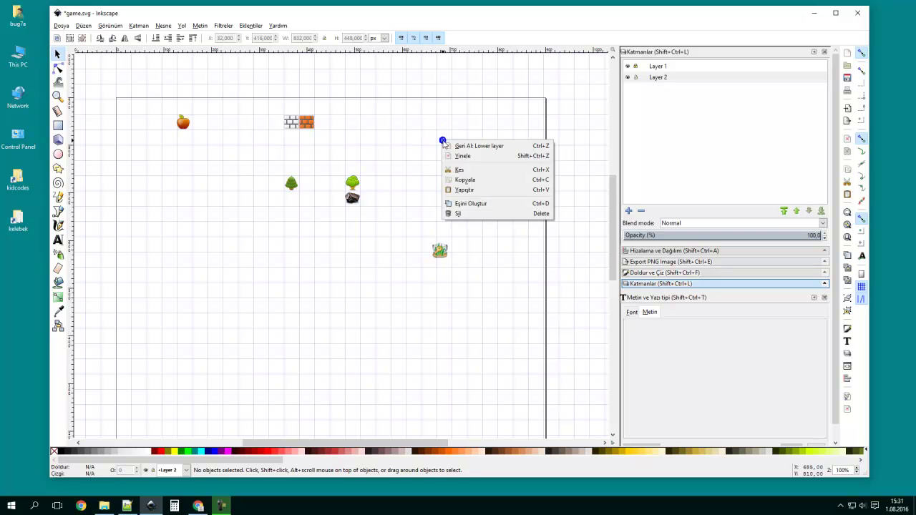
left_click(476, 187)
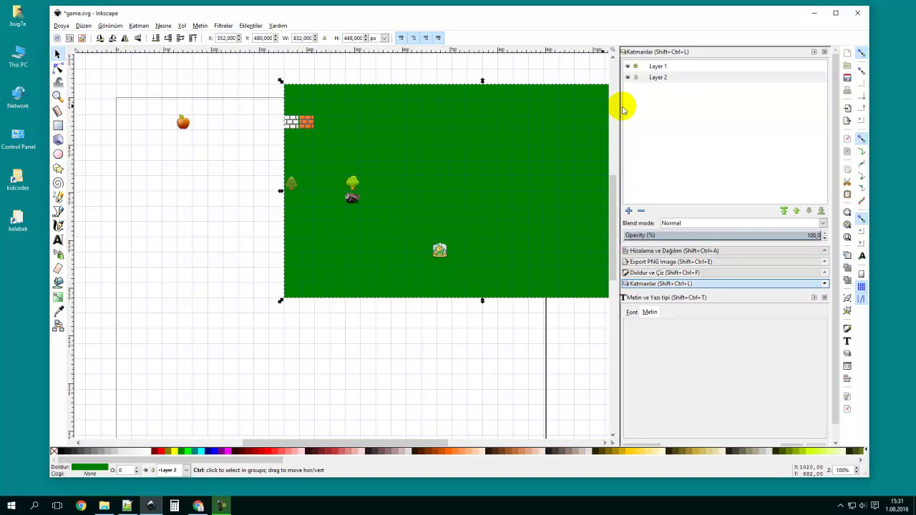
key("Delete")
key("ctrl+v")
left_click_drag(537, 93, 251, 230)
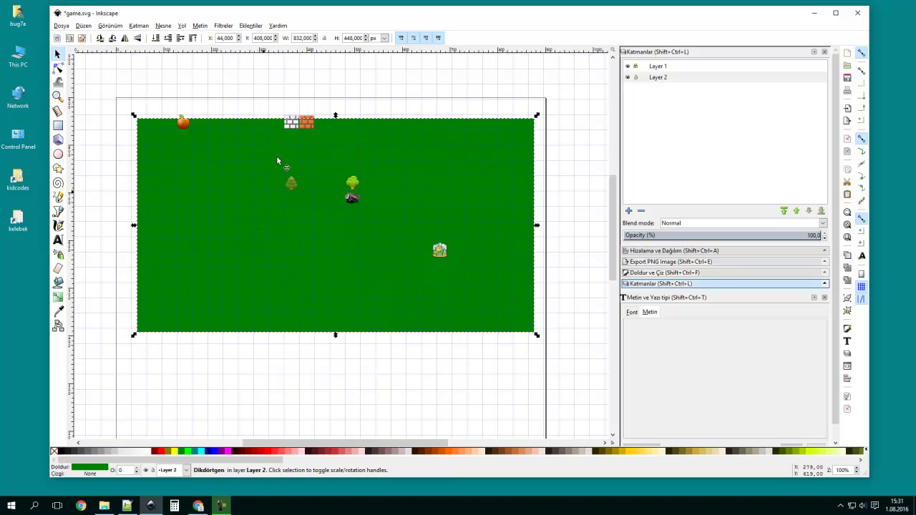
key("Left")
key("Left")
key("Left")
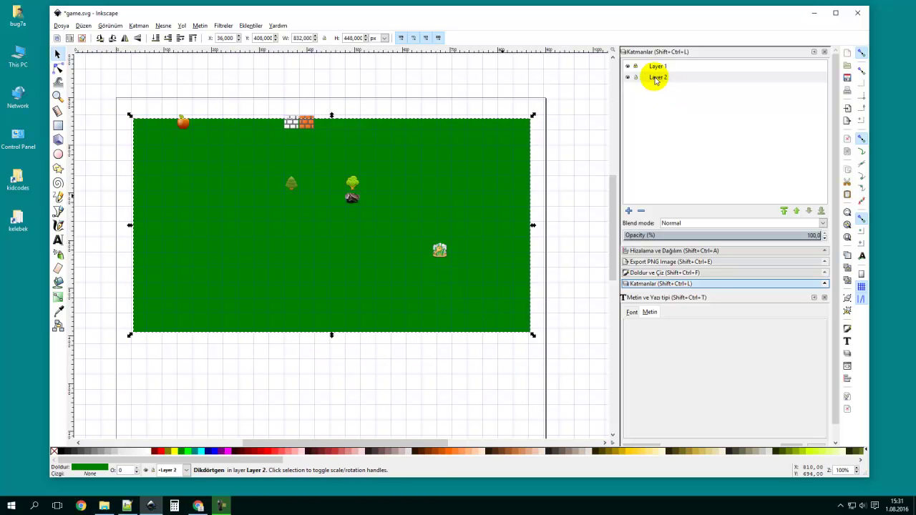
key("Left")
key("Left")
key("Up")
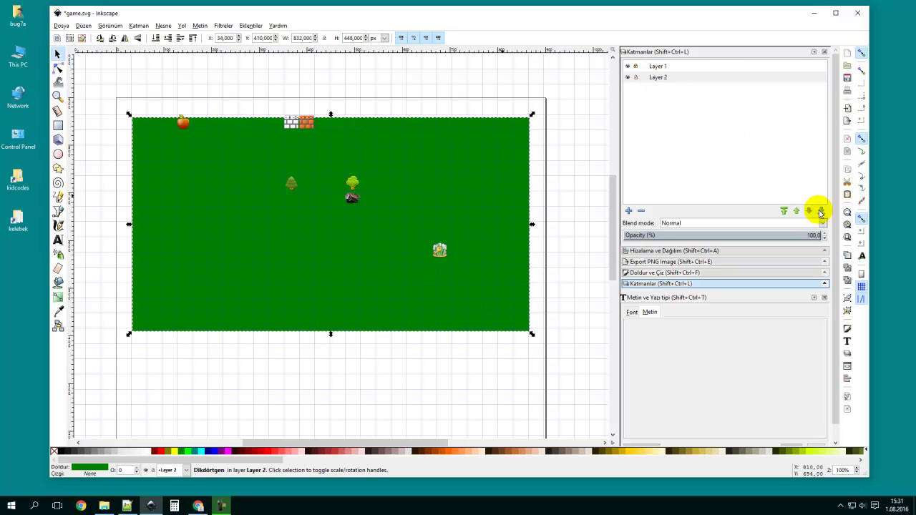
Lock Layer 2 and try to move the green rectangle on the canvas.
left_click(635, 77)
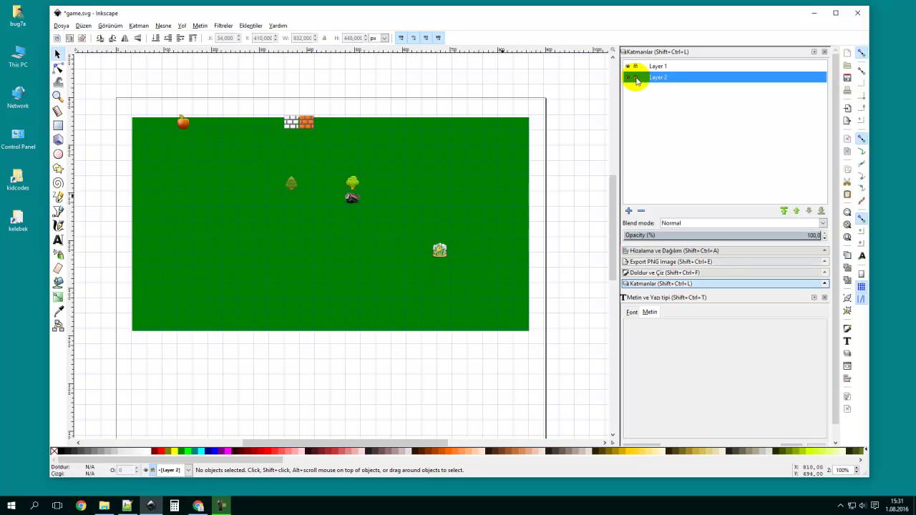
left_click(636, 78)
left_click_drag(487, 166, 597, 108)
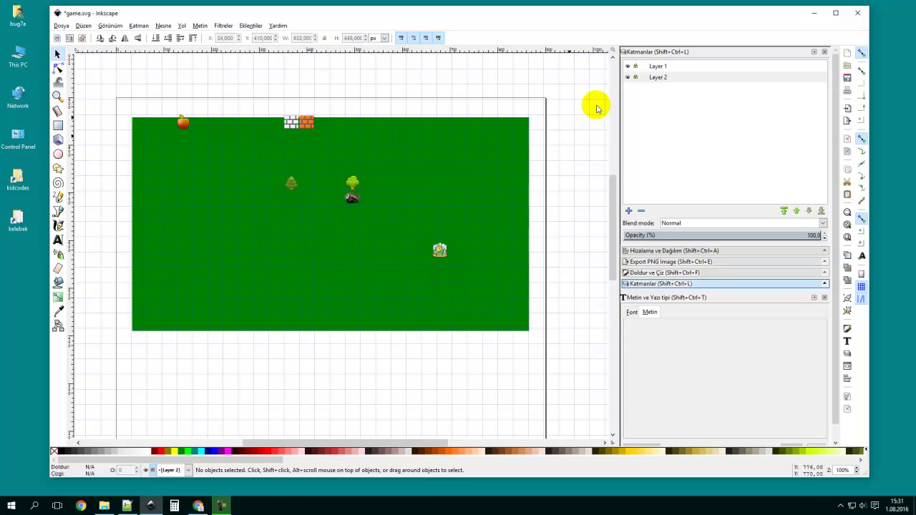
left_click(635, 66)
left_click(636, 67)
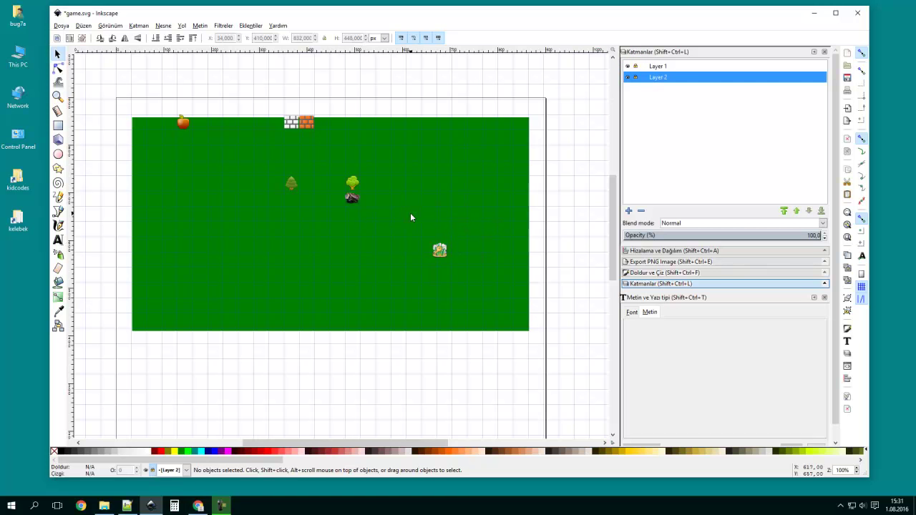
Unlock Layer 2 and reposition the green rectangle at X 32, Y 415 px.
left_click(636, 77)
left_click(635, 78)
left_click(203, 194)
left_click_drag(204, 194, 205, 205)
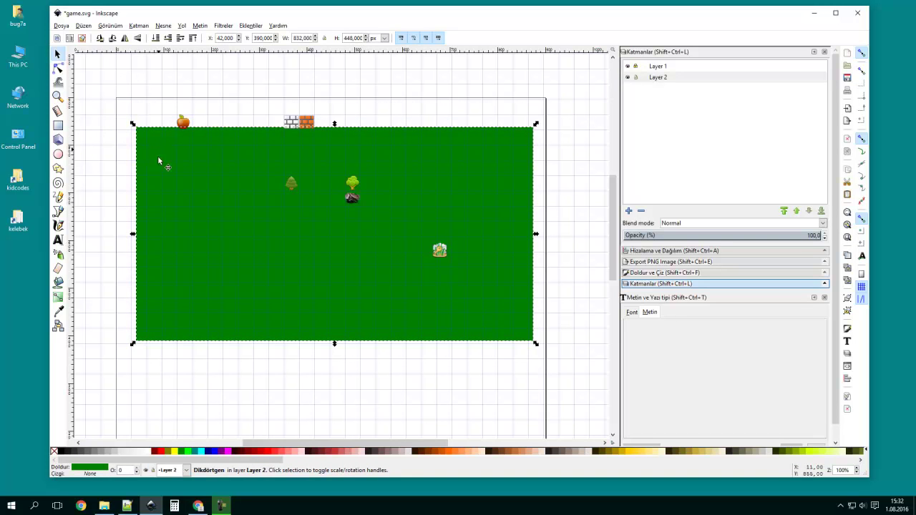
left_click_drag(156, 165, 150, 151)
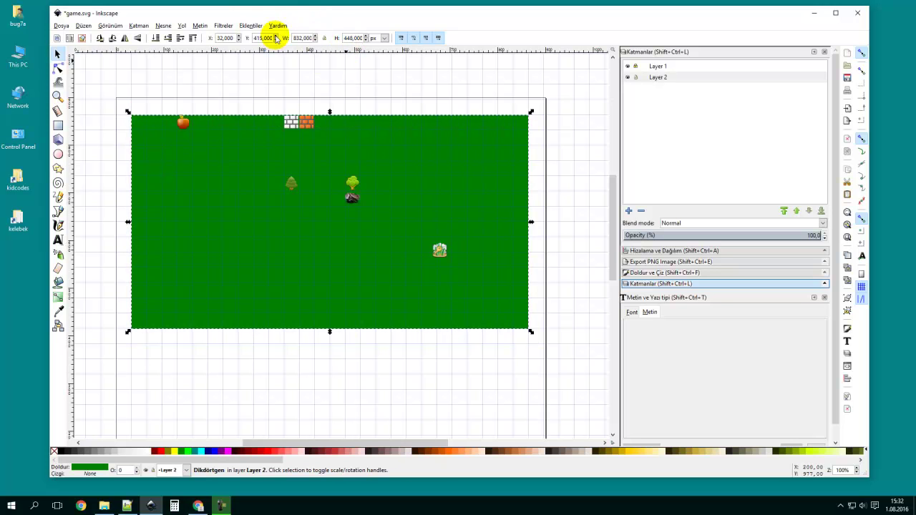
double_click(224, 38)
left_click(161, 93)
left_click(145, 155)
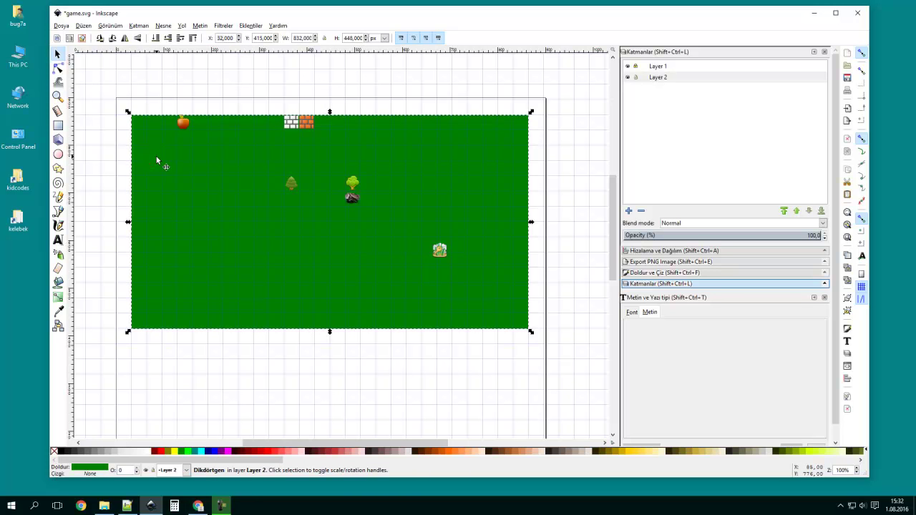
left_click(165, 87)
left_click(147, 148)
Lock Layer 2 and try to move the apple and the dark green tree while both layers are locked.
left_click(636, 77)
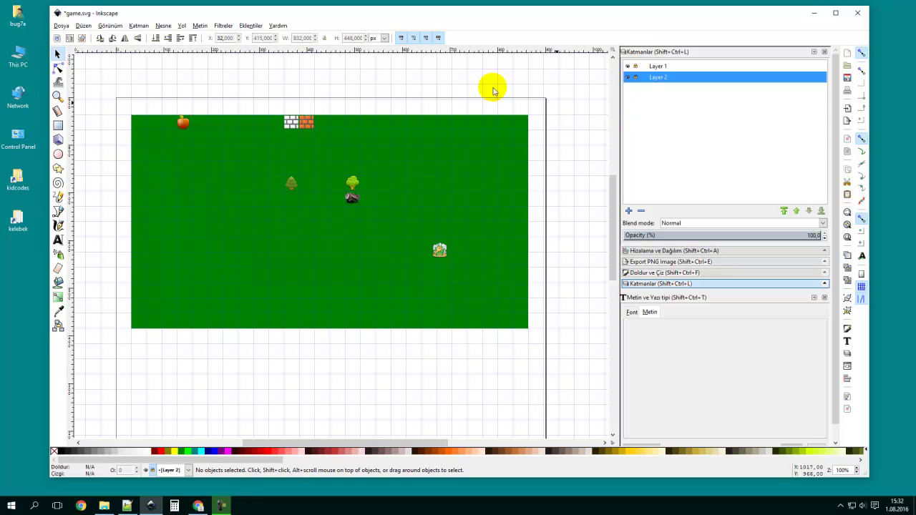
left_click_drag(180, 123, 216, 174)
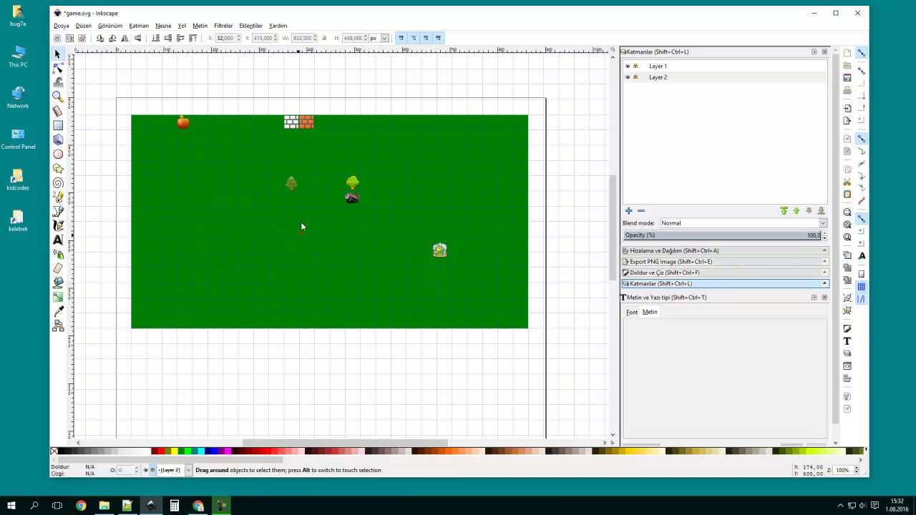
left_click_drag(291, 181, 241, 228)
Unlock Layer 1, shift the dark green tree down one grid cell, and move the apple to X 224, Y 640 and the key to X 672, Y 640.
left_click(635, 66)
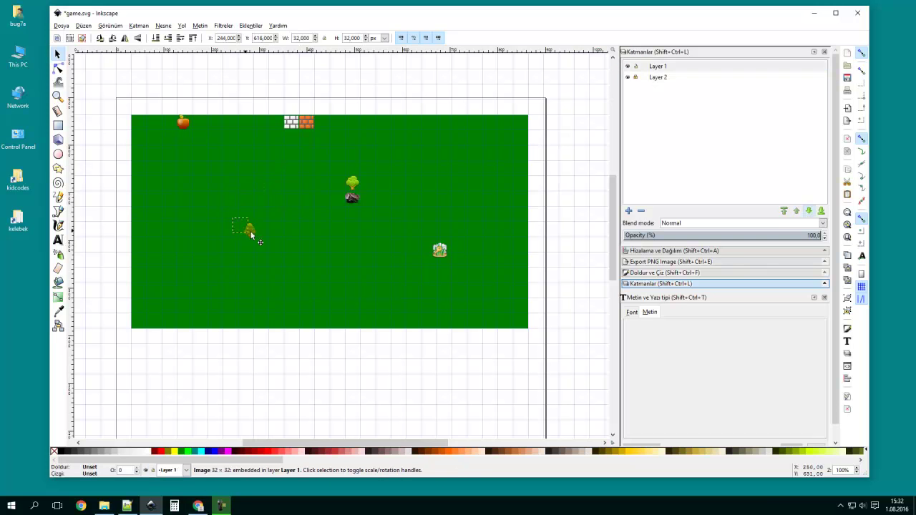
key("Escape")
left_click(394, 98)
left_click_drag(185, 124, 238, 221)
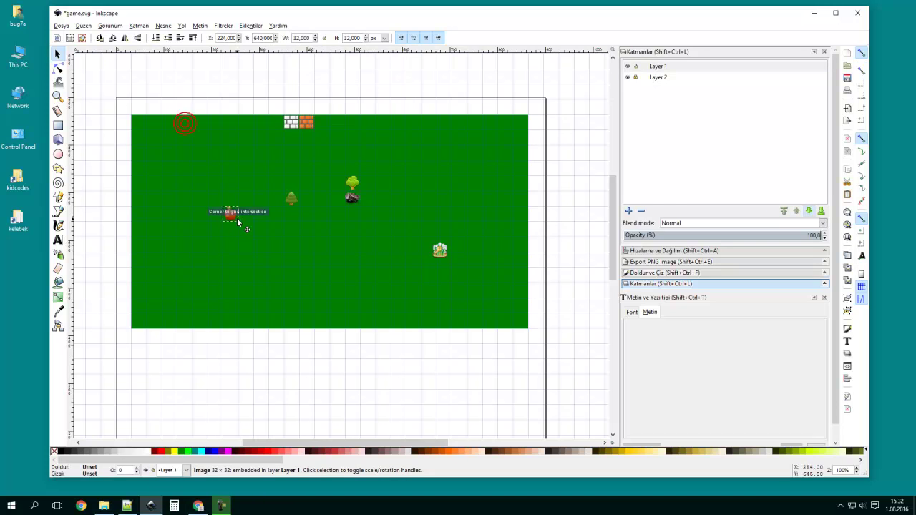
left_click_drag(443, 248, 435, 208)
left_click(492, 111)
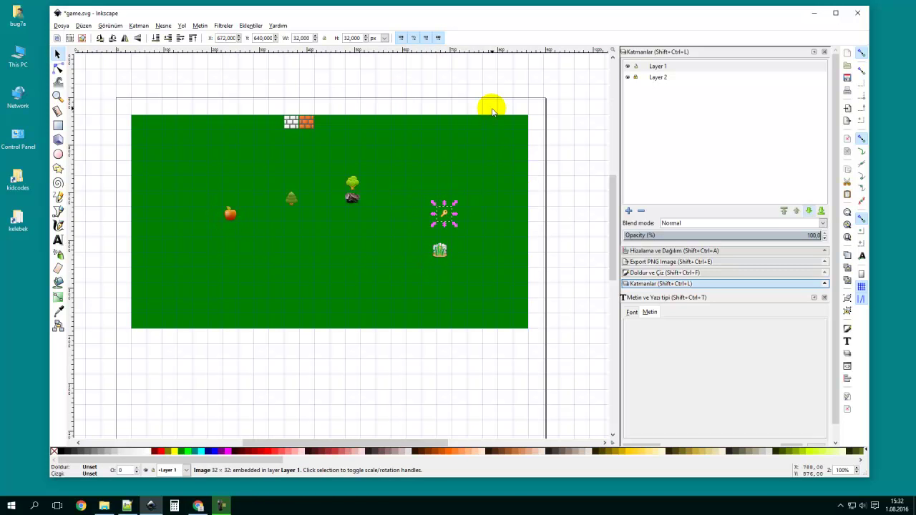
Unlock Layer 2 and change the background rectangle's fill to light green, RGB 147, 219, 0.
left_click(640, 67)
left_click(452, 141)
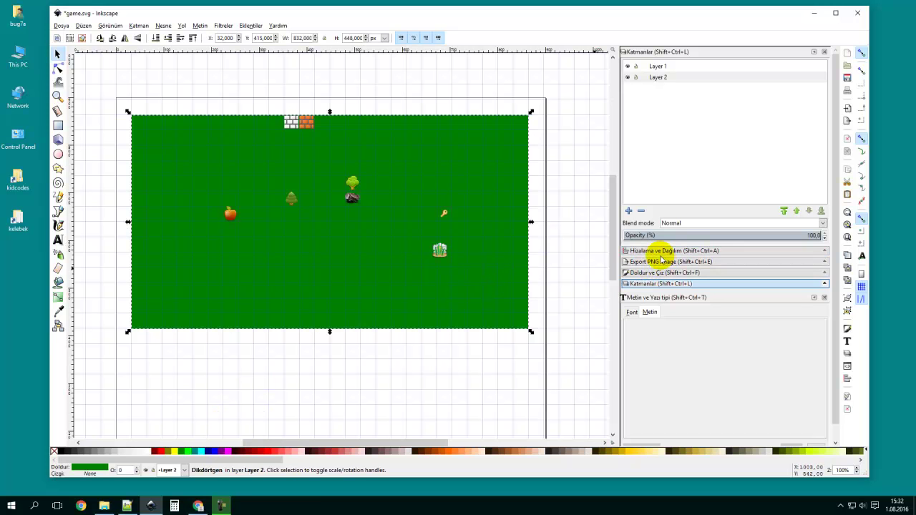
left_click(662, 273)
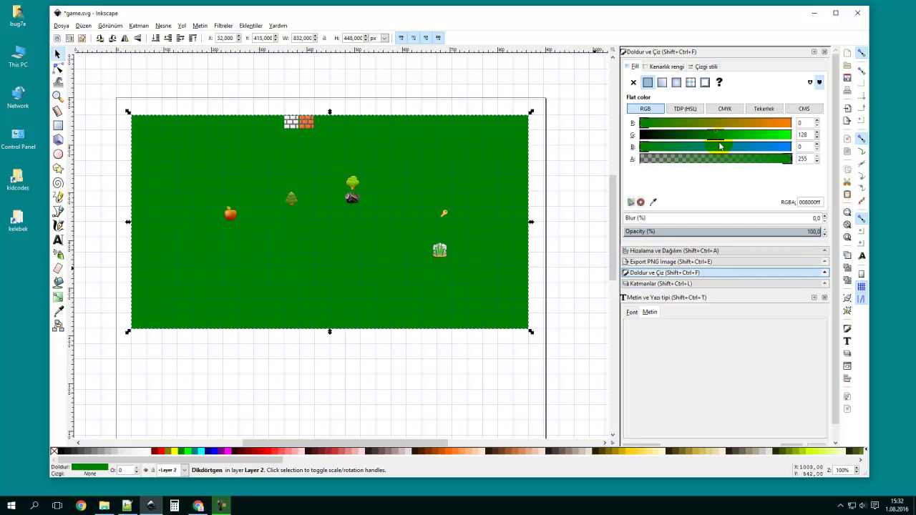
left_click_drag(713, 138, 760, 141)
left_click_drag(682, 126, 772, 135)
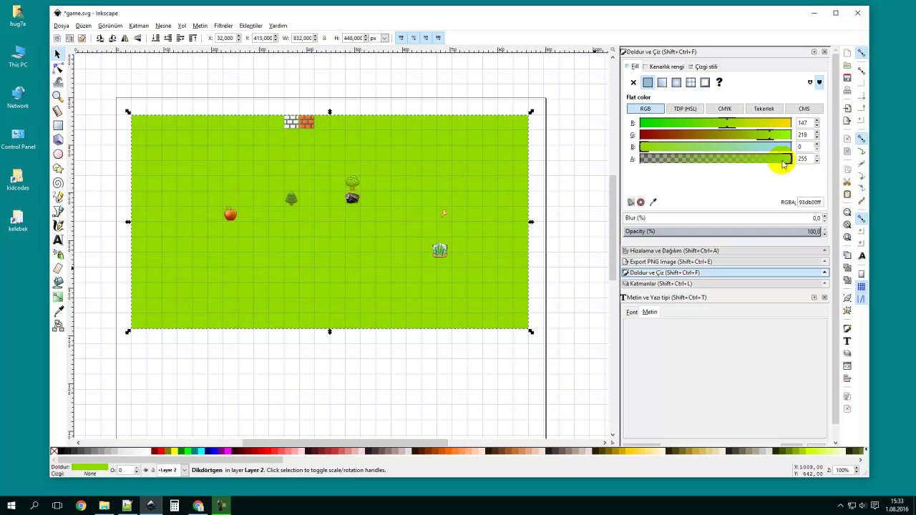
Lighten the background rectangle's fill by setting its blue value to 88, then deselect it.
left_click_drag(669, 148, 711, 151)
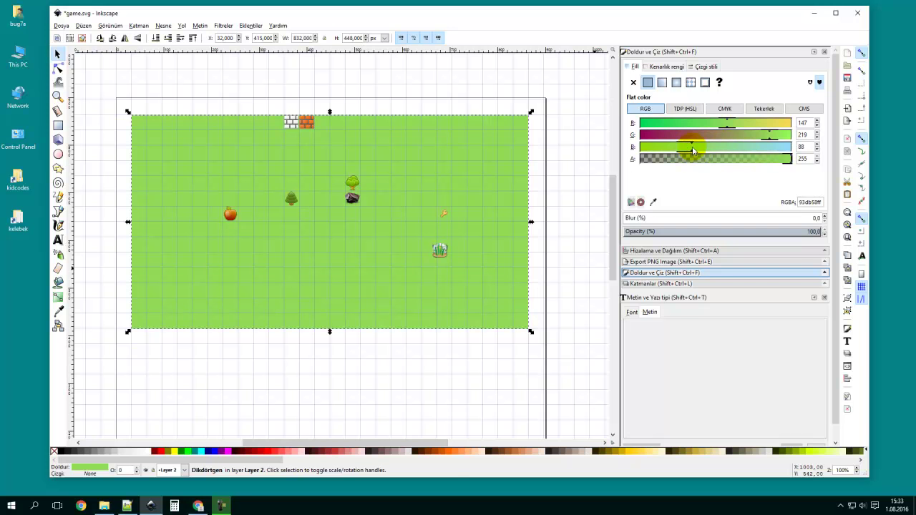
left_click(556, 143)
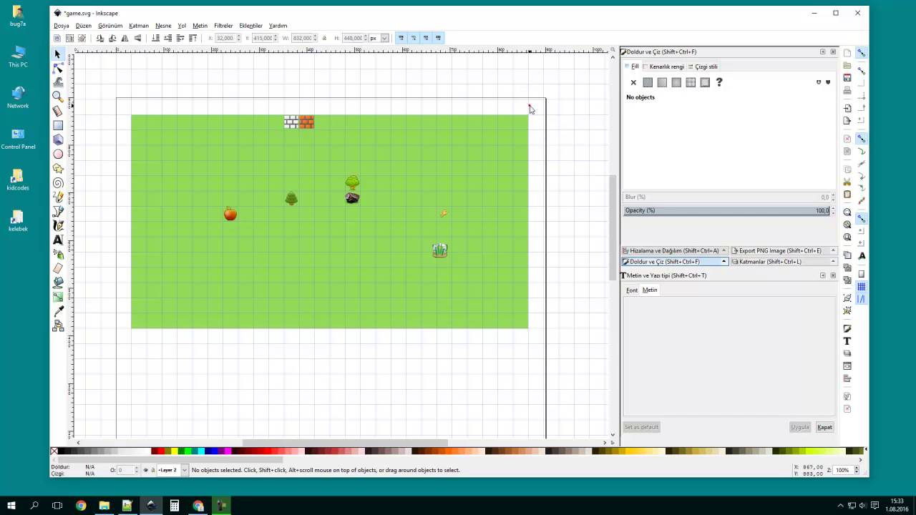
Move the red brick tile to X 32, Y 832 px and duplicate it into a row of three tiles.
left_click_drag(307, 125, 138, 128)
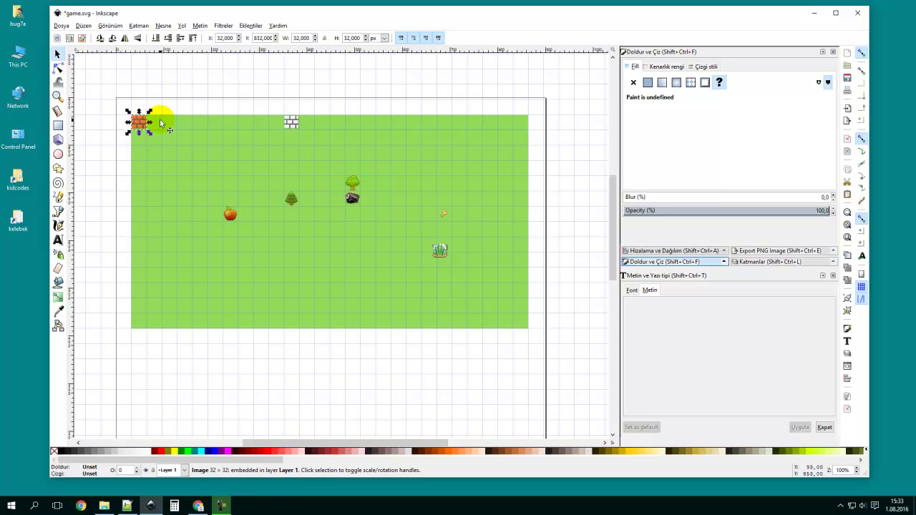
left_click(170, 127)
mouse_move(166, 123)
left_mouse_down()
mouse_move(153, 125)
mouse_move(179, 117)
mouse_move(187, 127)
mouse_move(162, 123)
left_mouse_up()
left_click(211, 97)
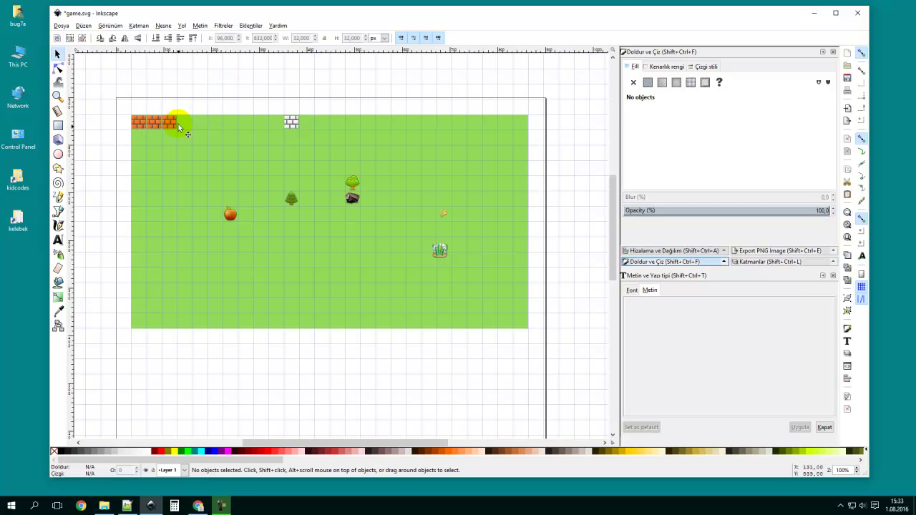
Switch to Chrome, open google.com in a new tab and search for "wall".
left_click(199, 507)
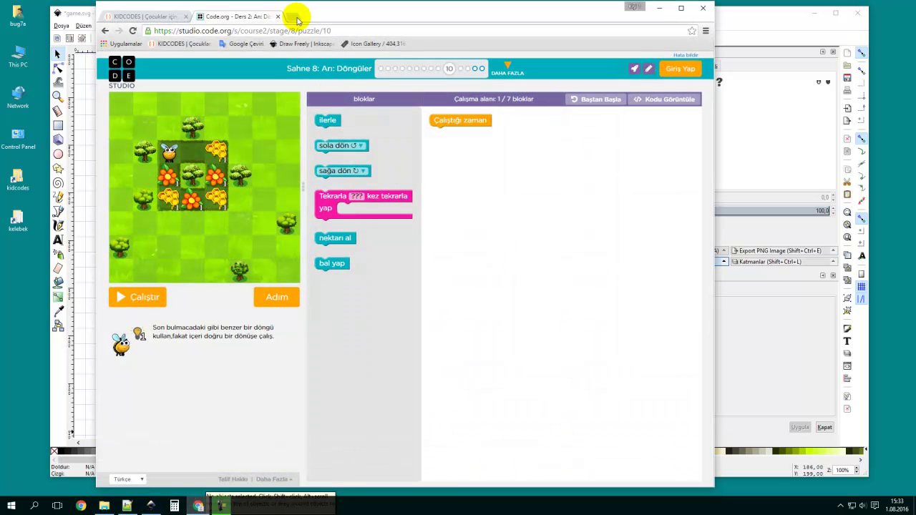
left_click(296, 17)
type("google.com")
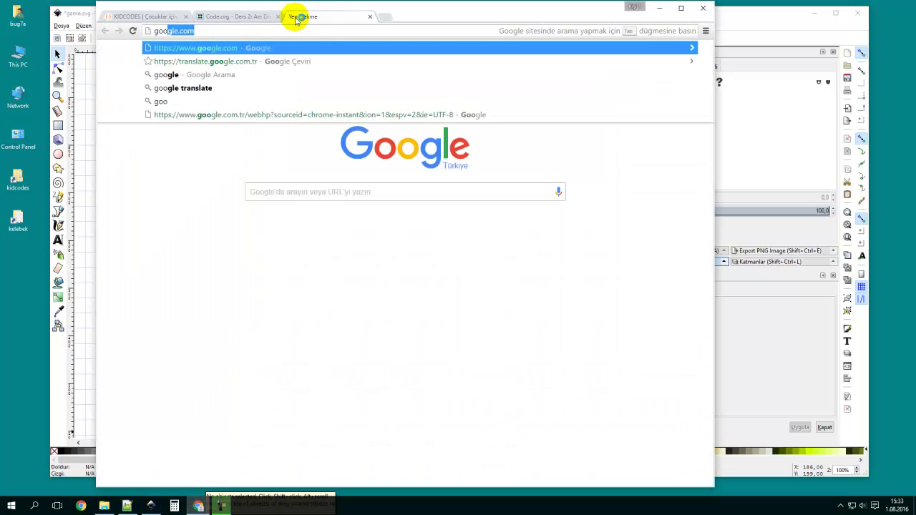
key("Return")
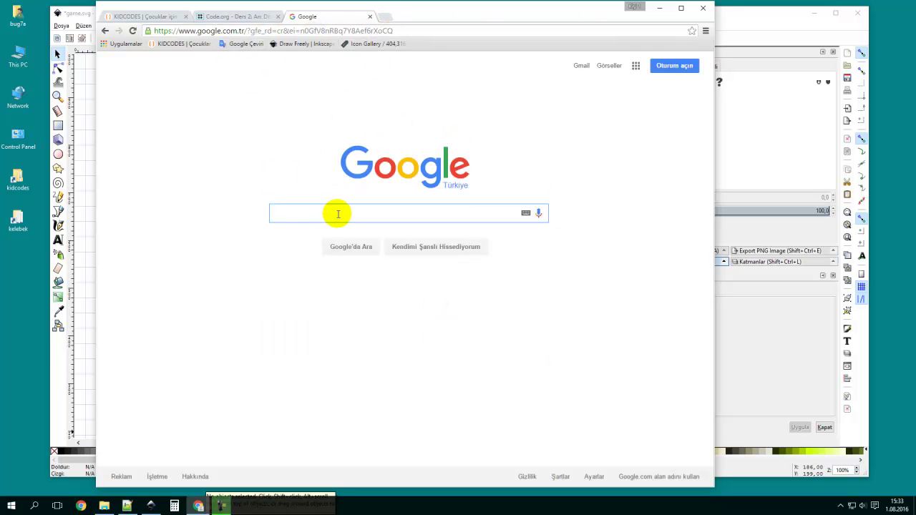
type("wall")
key("Return")
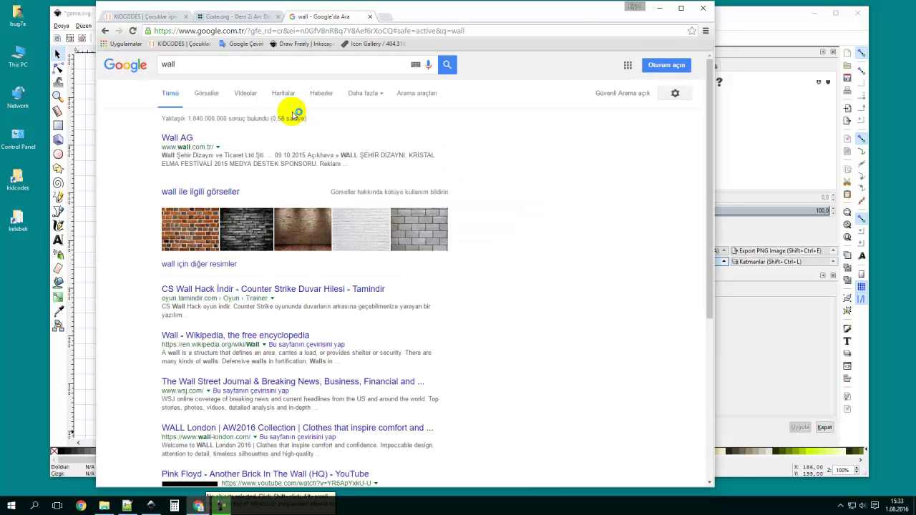
Show the image results for "wall", filter them to an exact size of 32 × 32 pixels and browse the tiles.
left_click(413, 96)
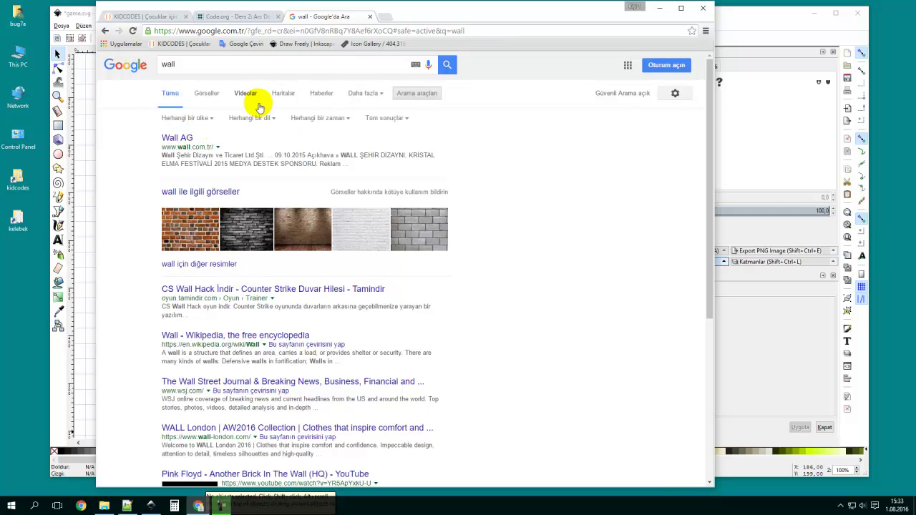
left_click(206, 94)
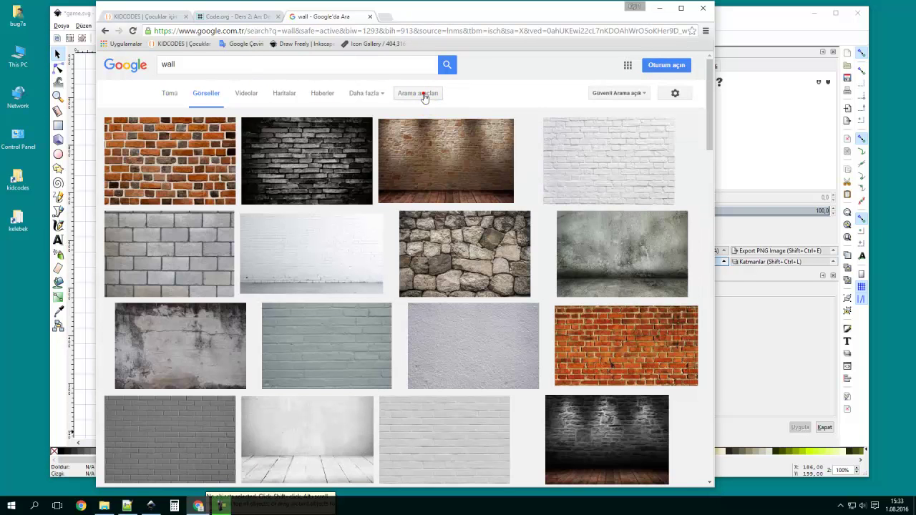
left_click(417, 94)
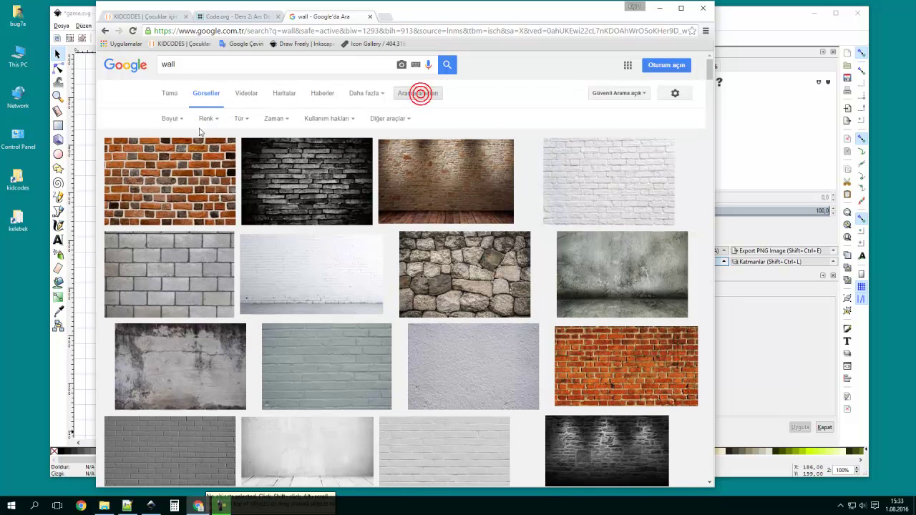
left_click(172, 118)
left_click(188, 205)
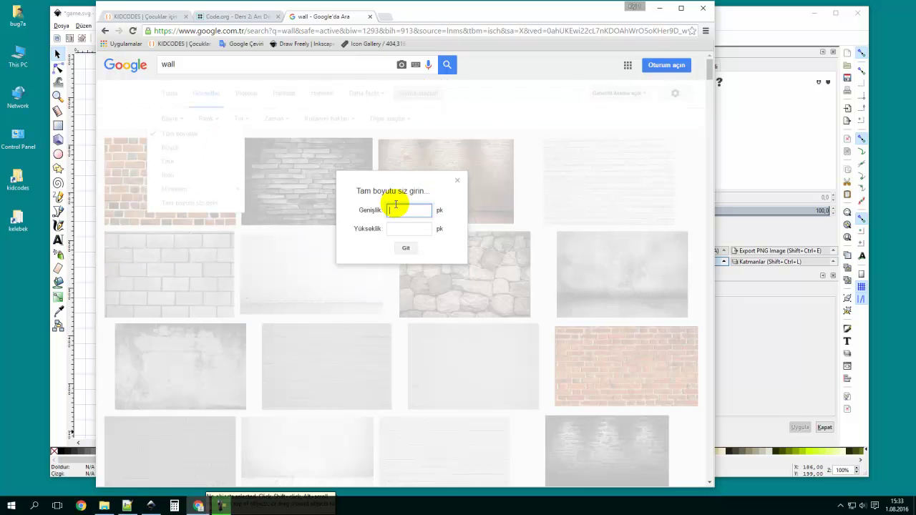
type("32")
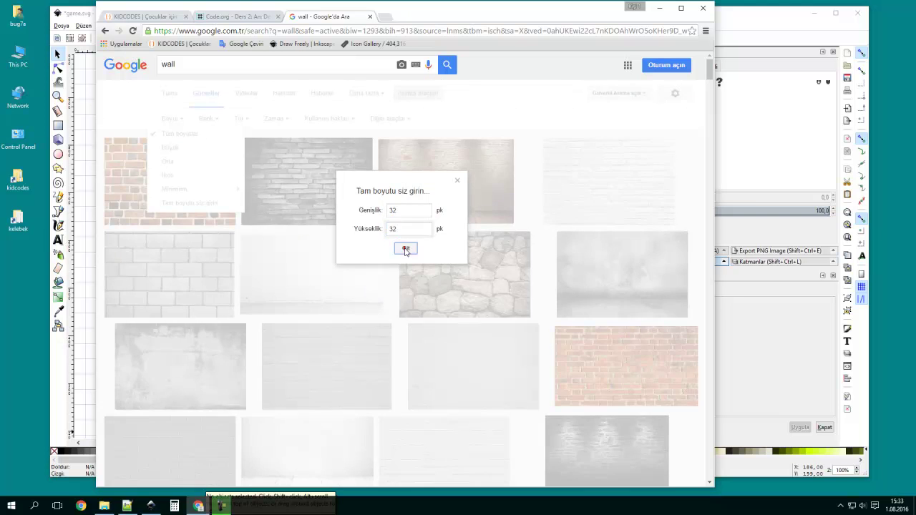
left_click(406, 248)
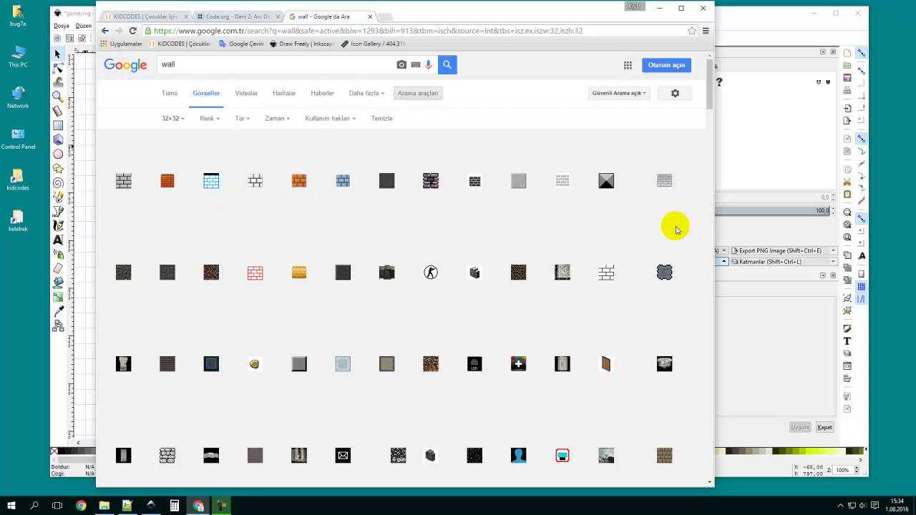
scroll(628, 232, "down", 2)
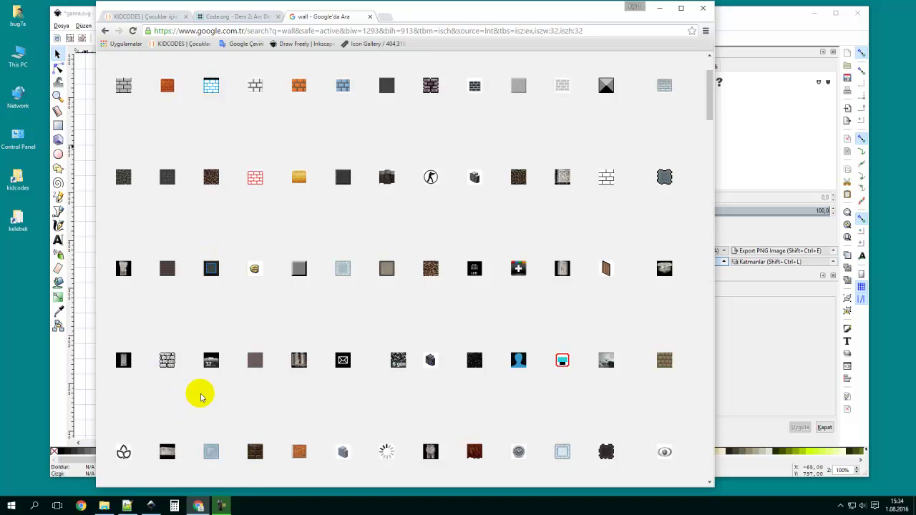
scroll(199, 397, "down", 1)
scroll(324, 449, "down", 2)
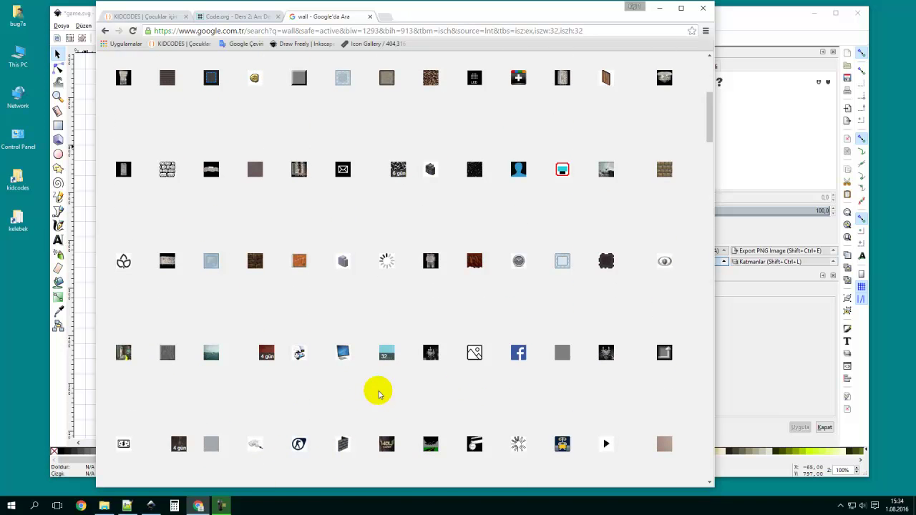
scroll(378, 393, "down", 3)
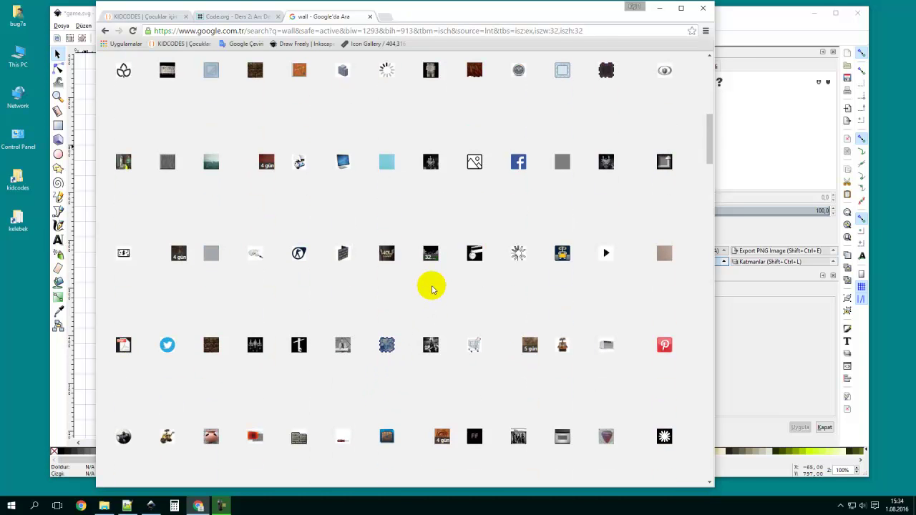
Return to Inkscape and duplicate the grey brick tiles into a continuous row of 12 along Y 832 px, starting at X 160.
key("alt+Tab")
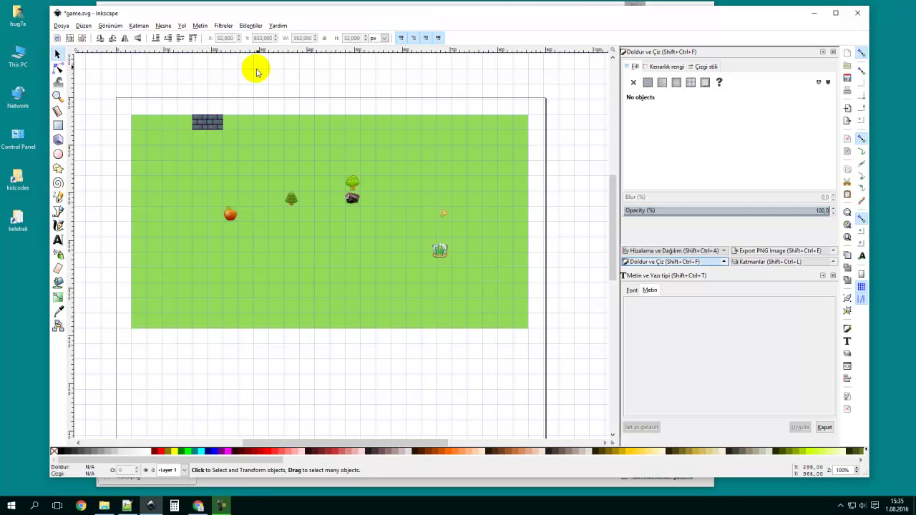
left_click(203, 126)
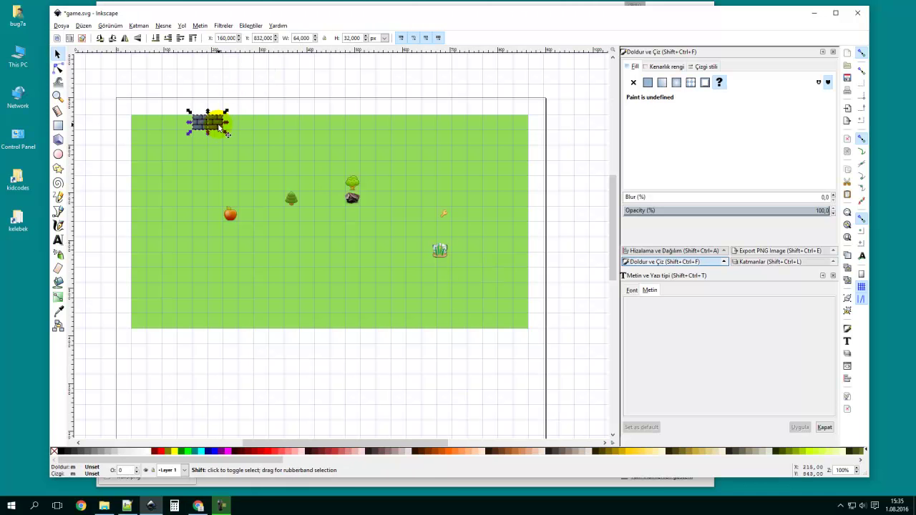
mouse_move(218, 125)
left_mouse_down()
mouse_move(265, 136)
mouse_move(227, 127)
left_mouse_up()
left_click(198, 124, "shift")
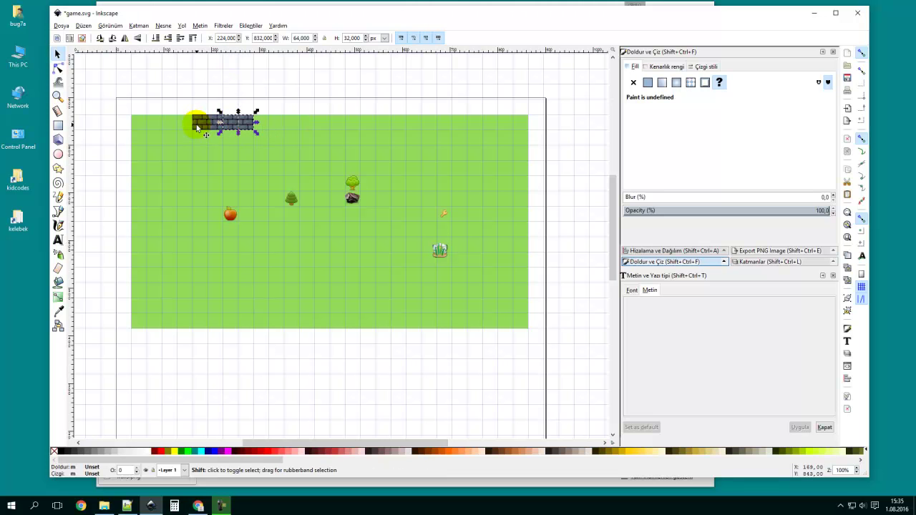
key("ctrl+v")
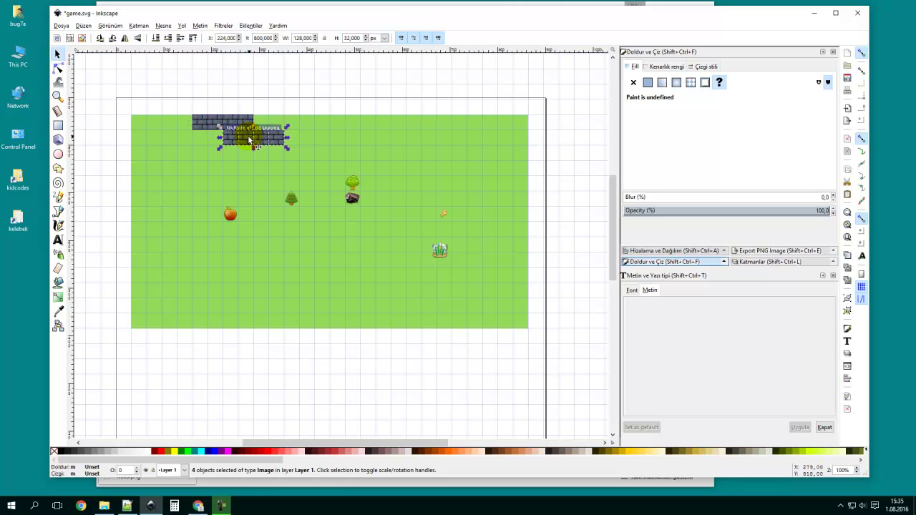
left_click_drag(227, 145, 262, 132)
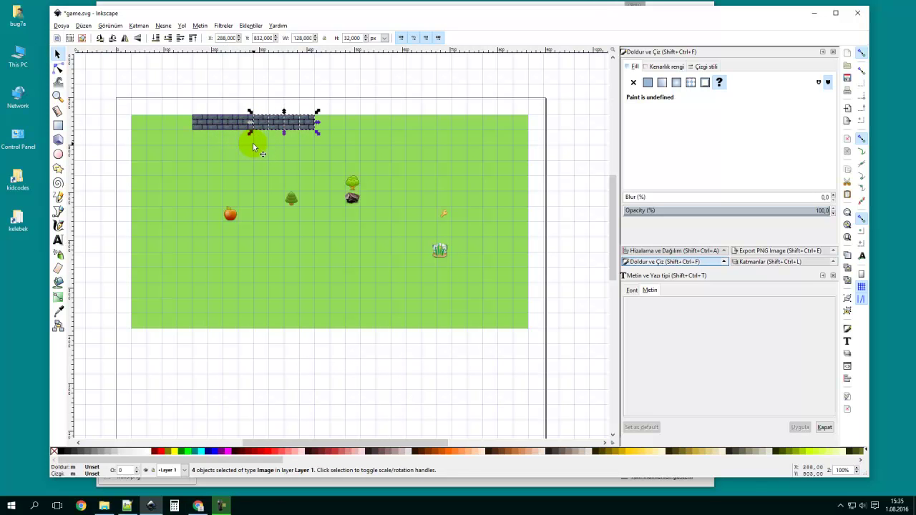
left_click_drag(253, 143, 328, 130)
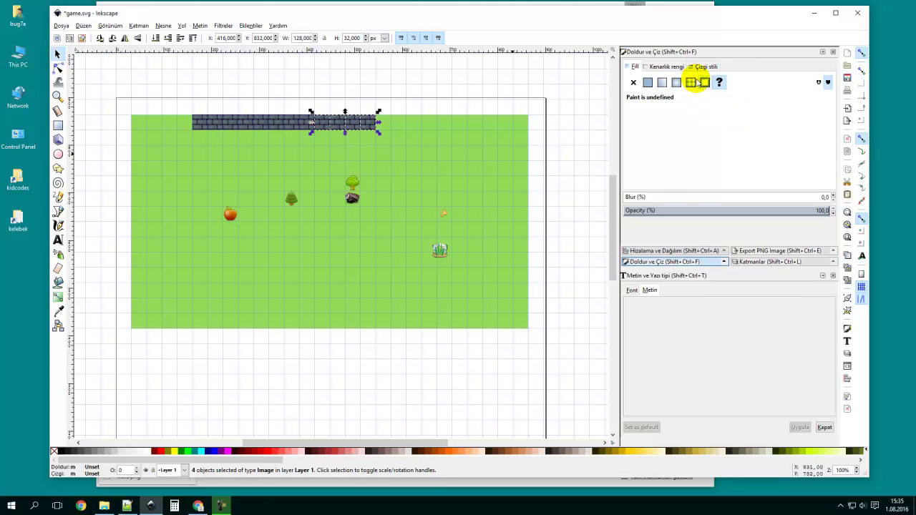
Lock Layer 2 and move the whole grey brick row to X 32, Y 832 px.
left_click(753, 262)
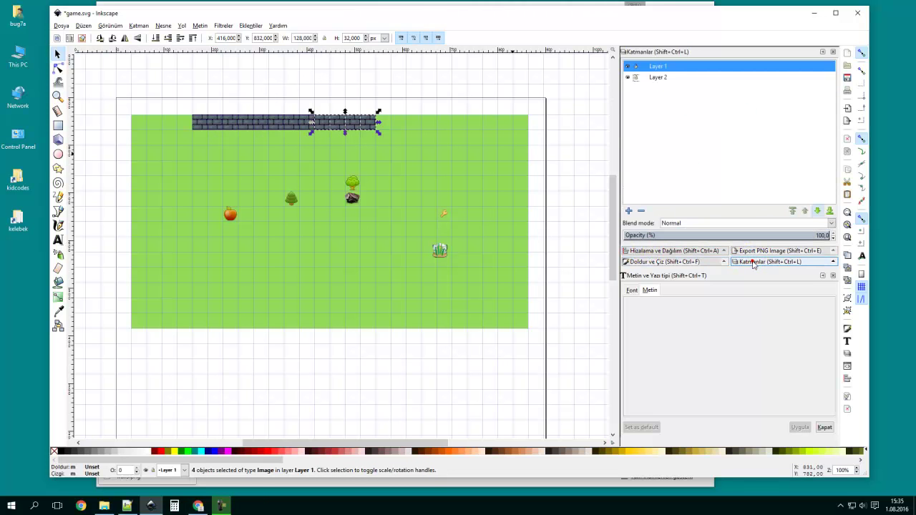
left_click(636, 77)
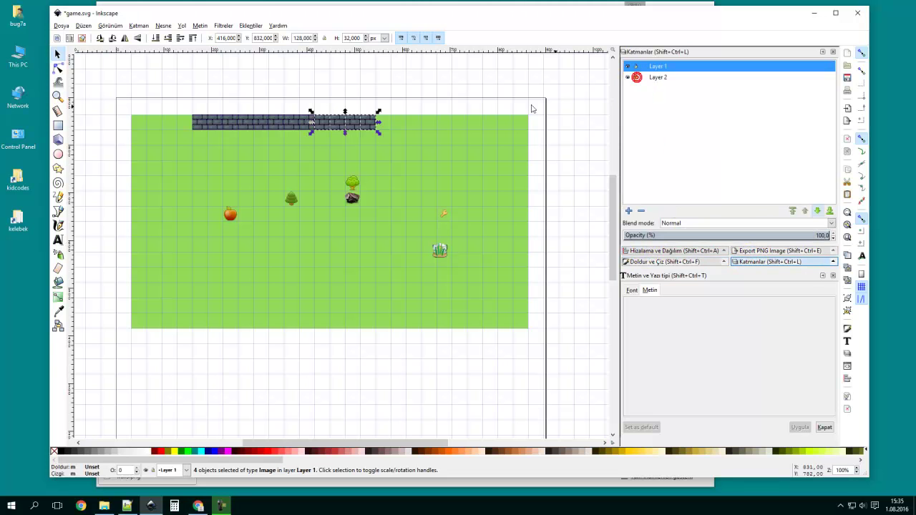
left_click(410, 82)
left_click_drag(173, 98, 393, 169)
left_click_drag(205, 118, 133, 128)
Complete the top wall with a copy of the brick row and extra tiles up to the green rectangle's far corner.
key("ctrl+c")
key("ctrl+v")
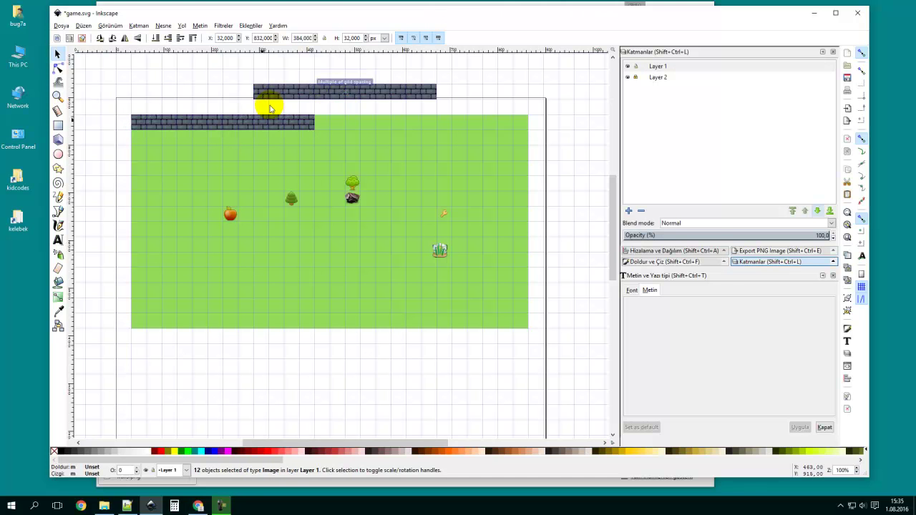
left_click_drag(256, 94, 322, 126)
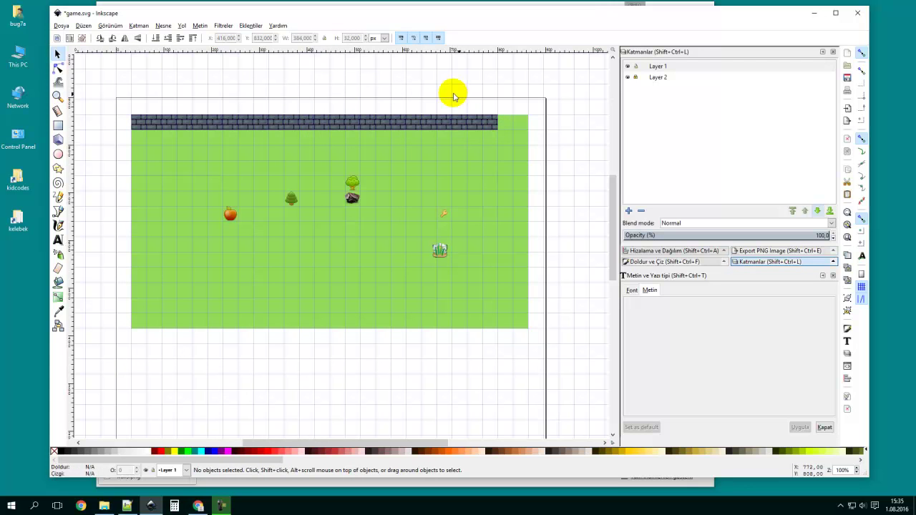
left_click_drag(470, 103, 519, 130)
left_click(515, 148)
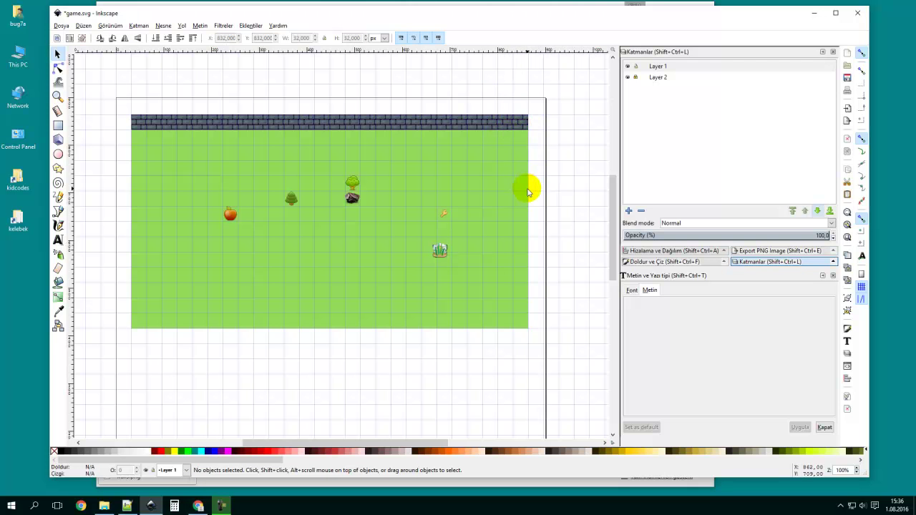
Duplicate the complete top brick wall and align the copy along the green rectangle's bottom edge.
left_click_drag(128, 108, 109, 88)
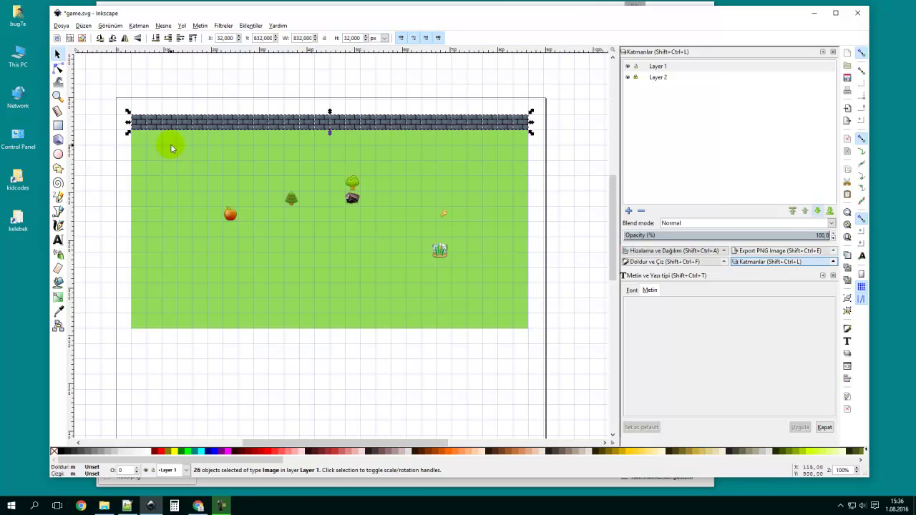
left_click_drag(171, 147, 266, 318)
left_click(279, 351)
Start the left wall by stacking copied brick tiles at X 32 px, downward from the top wall.
left_click_drag(118, 105, 135, 149)
left_click(143, 129)
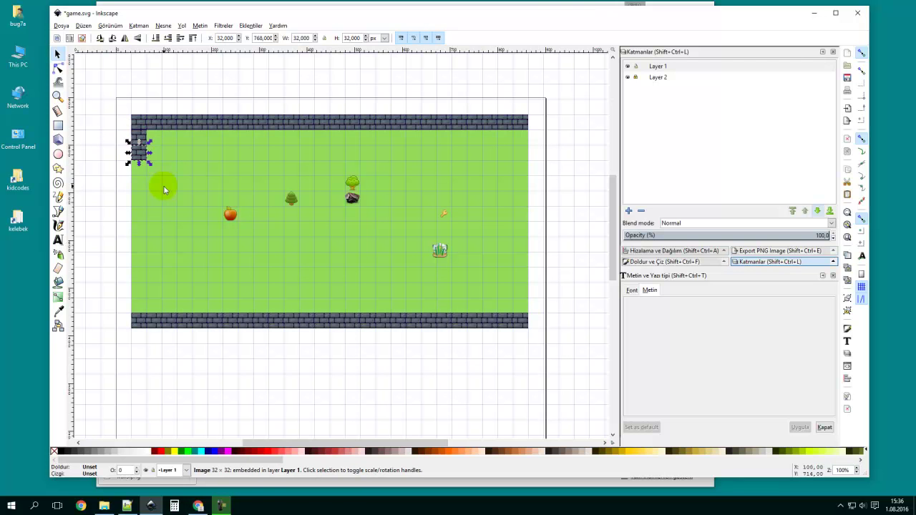
left_click(140, 133, "shift")
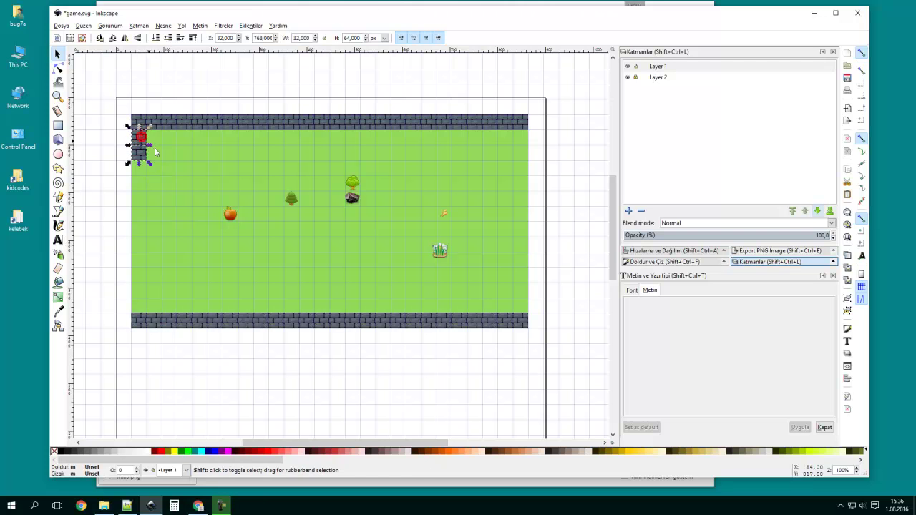
left_click_drag(135, 136, 134, 168)
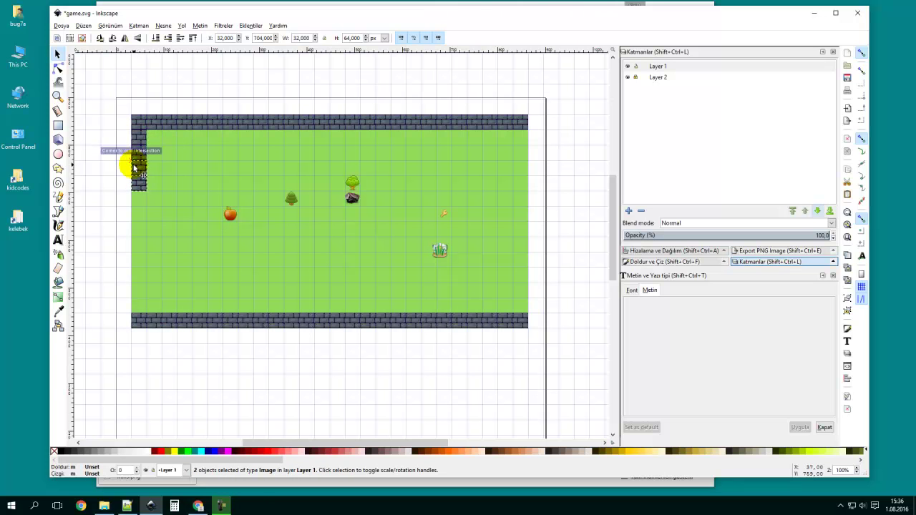
left_click_drag(188, 184, 138, 199)
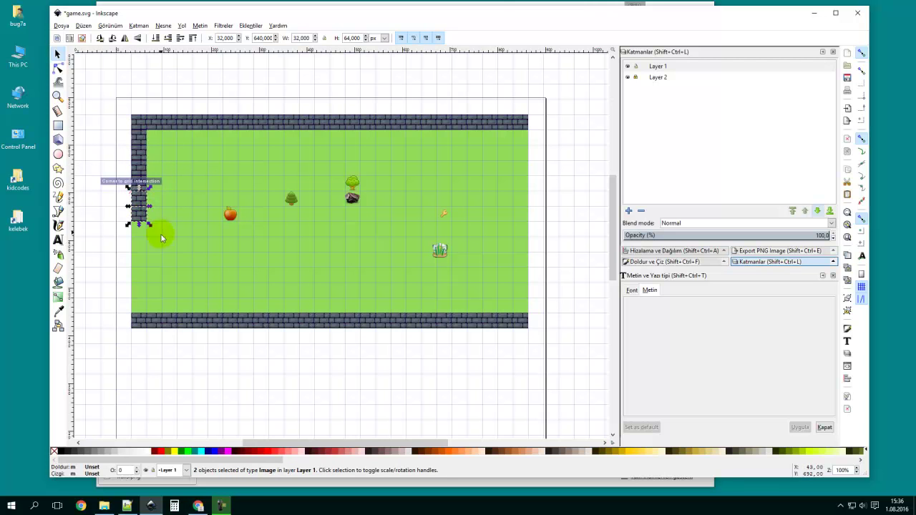
left_click_drag(169, 240, 136, 224)
Fill the rest of the left edge with copied brick tiles down to Y 448 px, meeting the bottom wall.
left_click(169, 203)
left_click_drag(159, 294, 113, 242)
left_click_drag(171, 279, 138, 294)
left_click_drag(160, 231, 140, 301)
left_click(162, 295)
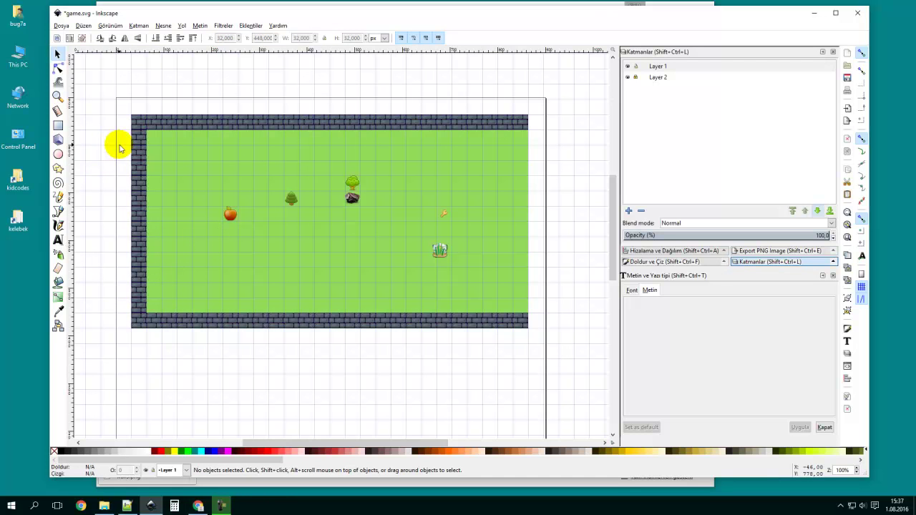
Copy the complete left brick column and place the copy as the right wall at X 832 px, Y 448 px.
left_click_drag(121, 133, 164, 299)
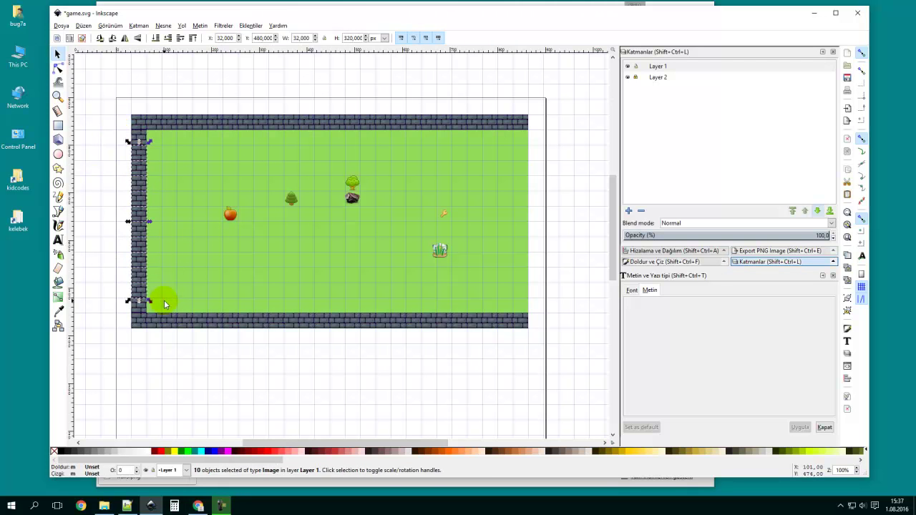
left_click(142, 309, "shift")
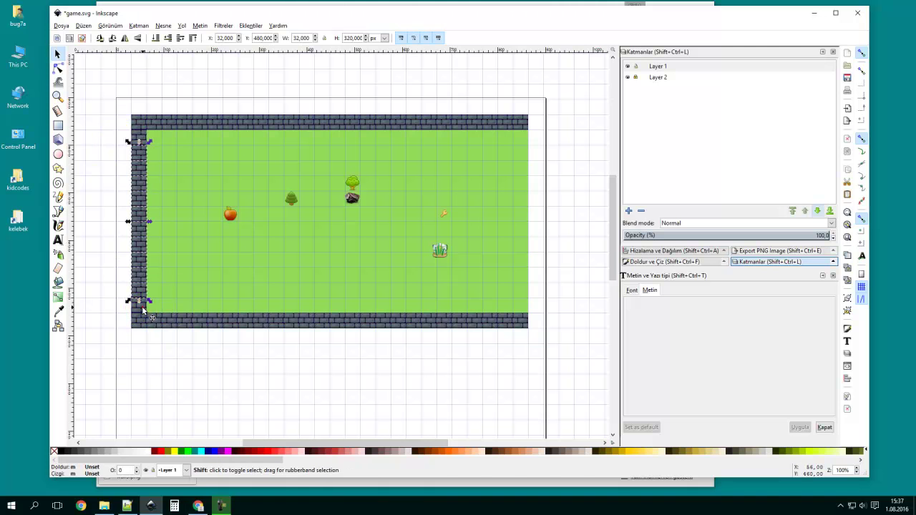
left_click(141, 136, "shift")
key("ctrl+c")
key("ctrl+v")
left_click_drag(182, 91, 521, 141)
left_click(578, 182)
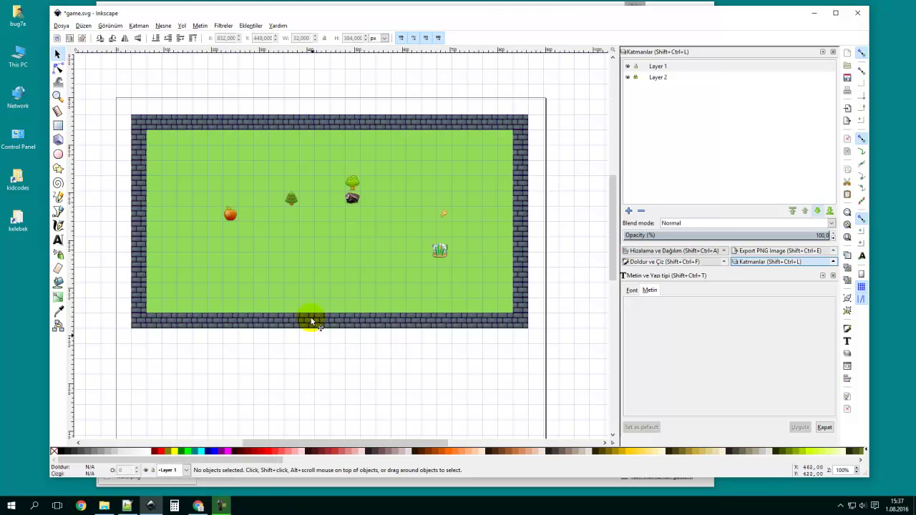
Separate the stacked grass, flower and butterfly sprites onto different open spots, with the butterfly at X 96, Y 640 px.
left_click_drag(442, 250, 428, 169)
left_click(413, 214)
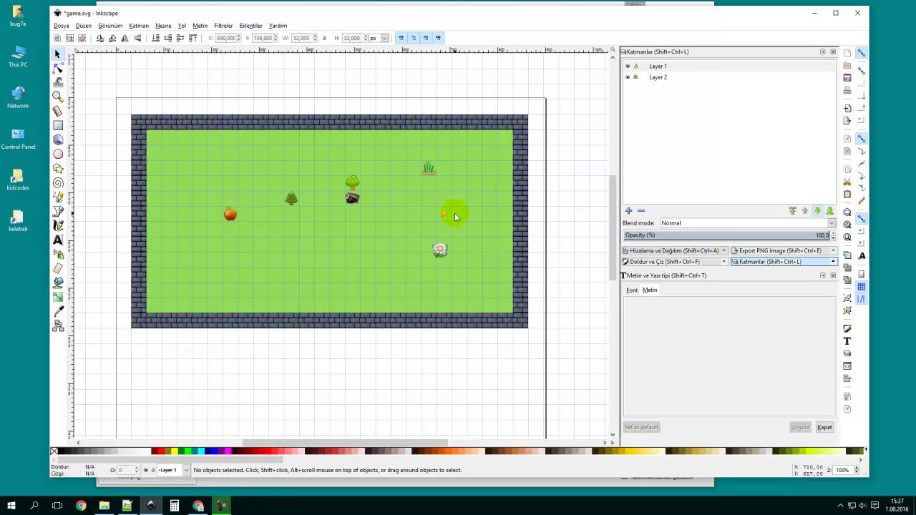
left_click_drag(442, 250, 174, 220)
left_click(226, 253)
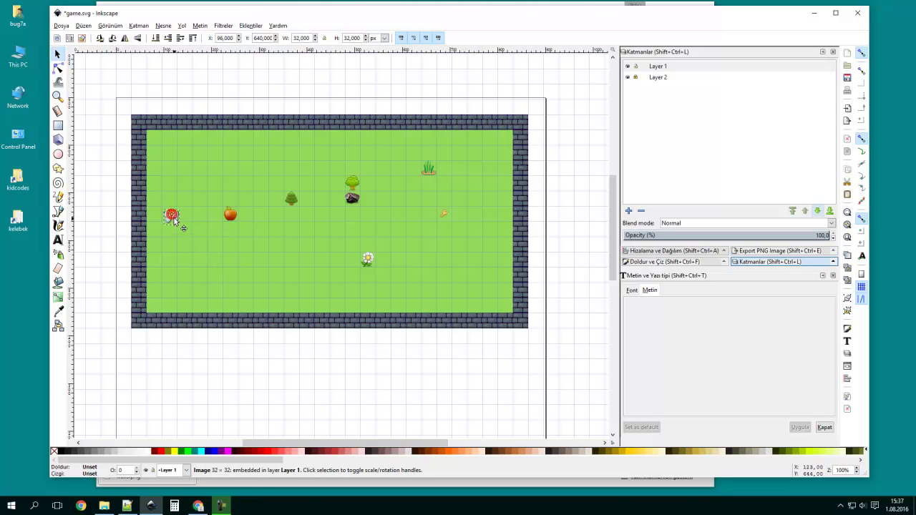
left_click(188, 246)
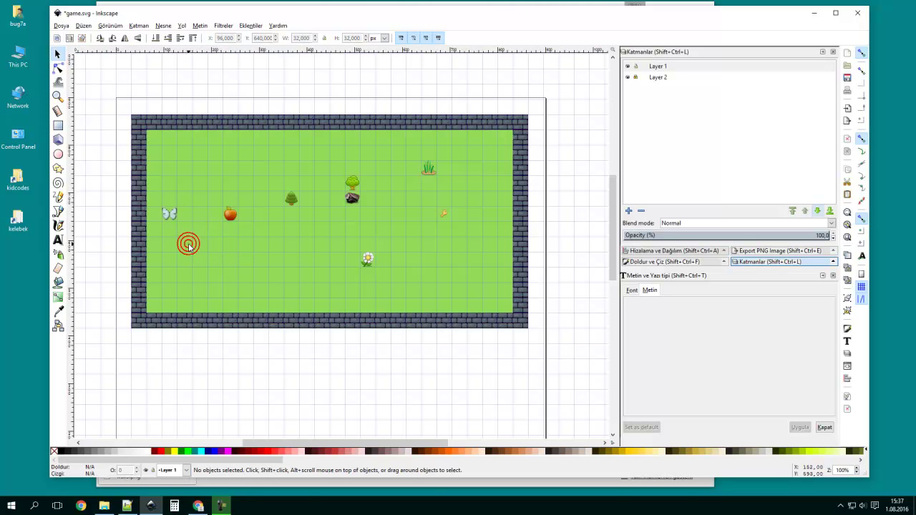
Spread the apple, dark tree, rock, light tree and small golden sprite over the lawn, placing the rock at X 256, Y 704 px.
left_click_drag(230, 217, 277, 154)
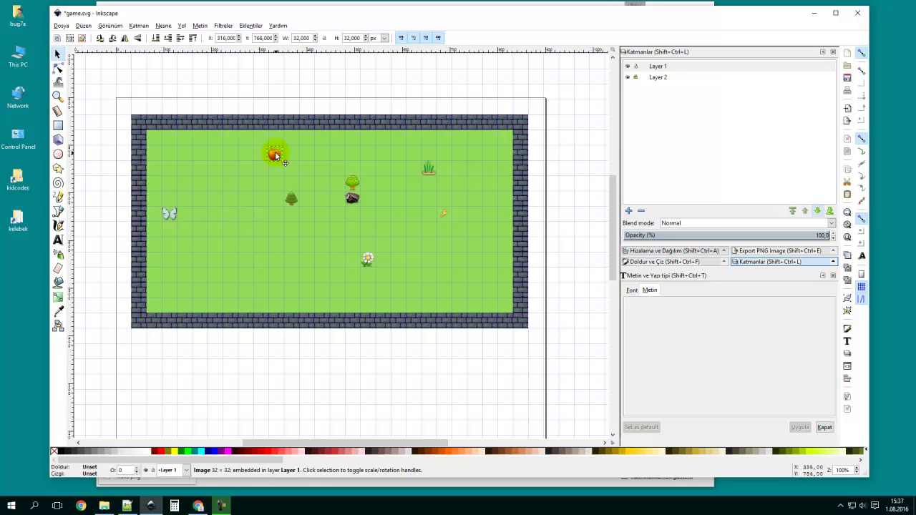
left_click_drag(285, 198, 288, 229)
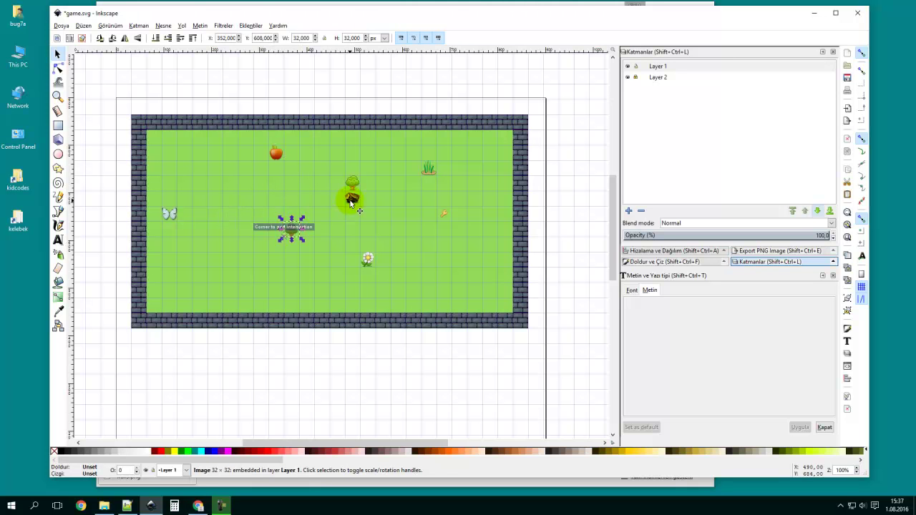
left_click_drag(350, 201, 241, 184)
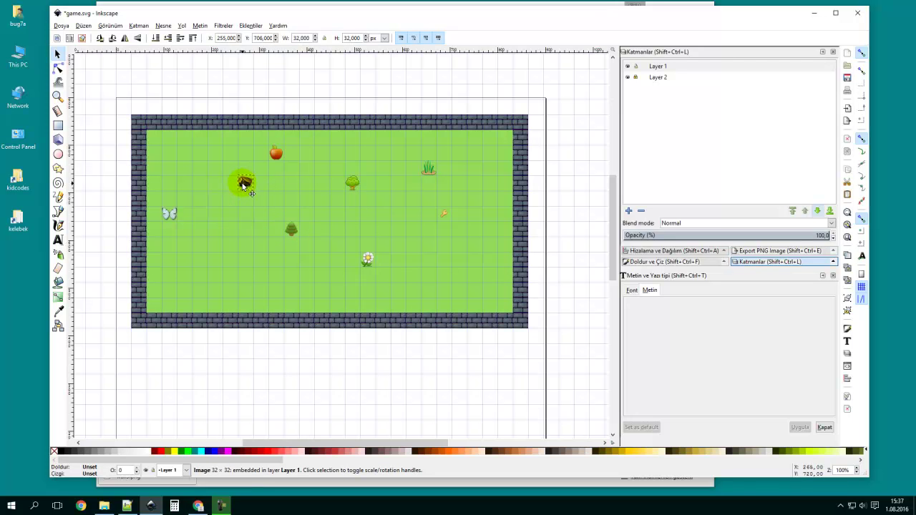
left_click_drag(351, 184, 370, 187)
left_click(347, 230)
left_click_drag(249, 189, 248, 186)
left_click(252, 217)
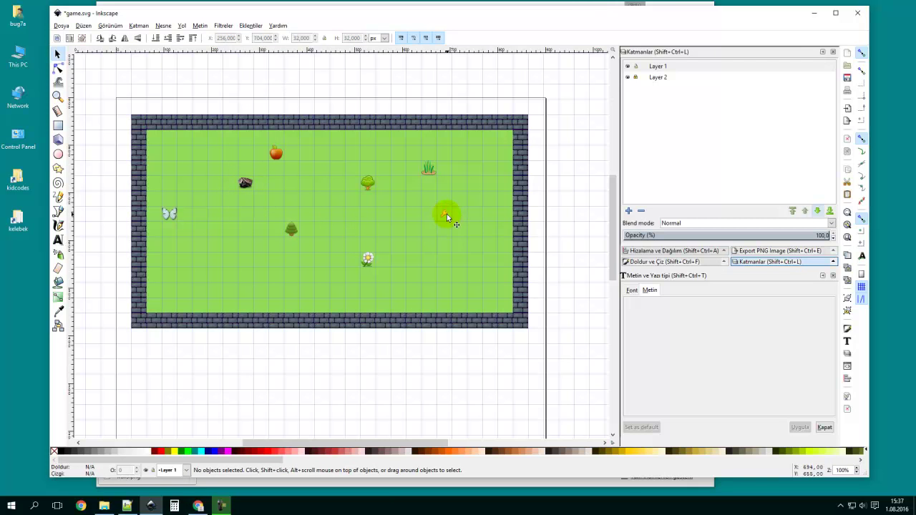
left_click_drag(444, 213, 443, 292)
left_click(443, 250)
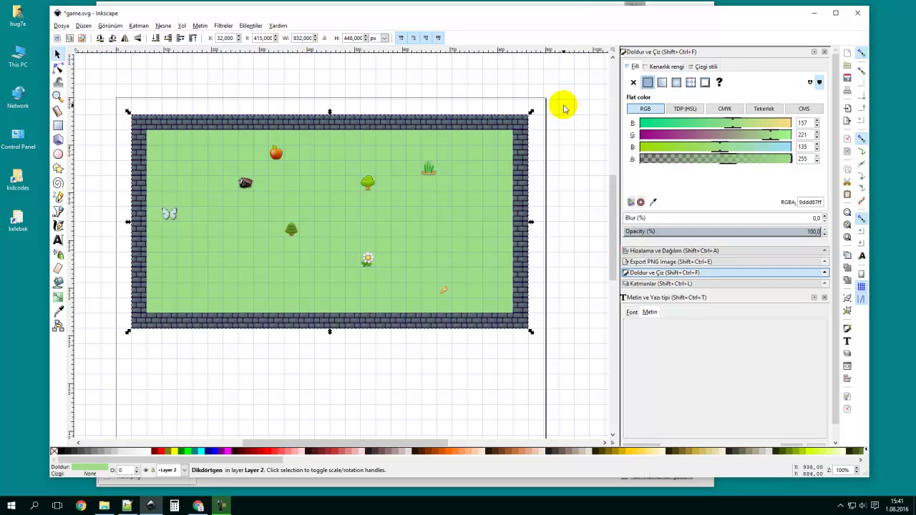
Add a new layer named Layer 3 and lower it beneath Layer 2.
left_click(647, 283)
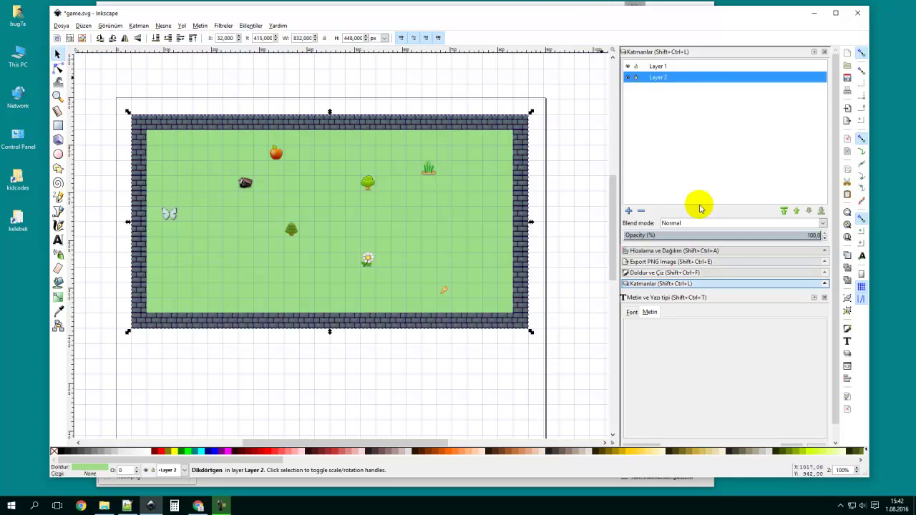
left_click(629, 211)
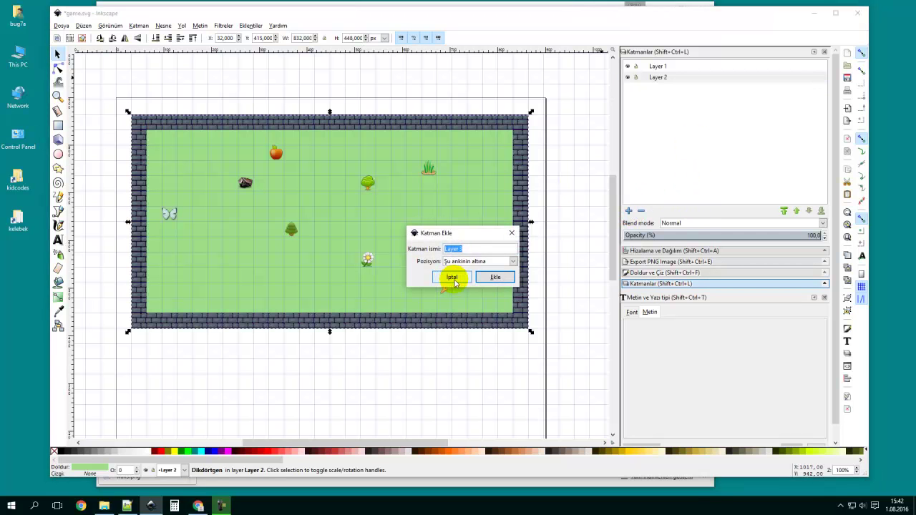
left_click(493, 279)
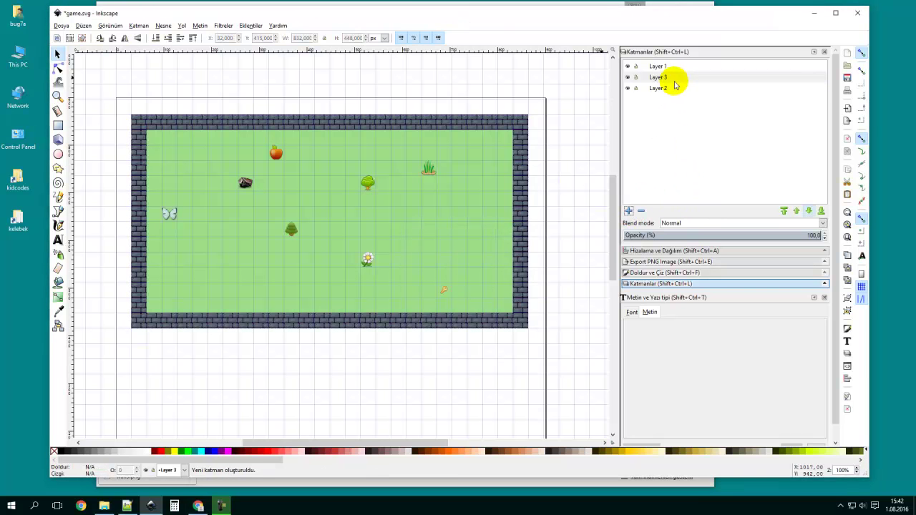
left_click(809, 212)
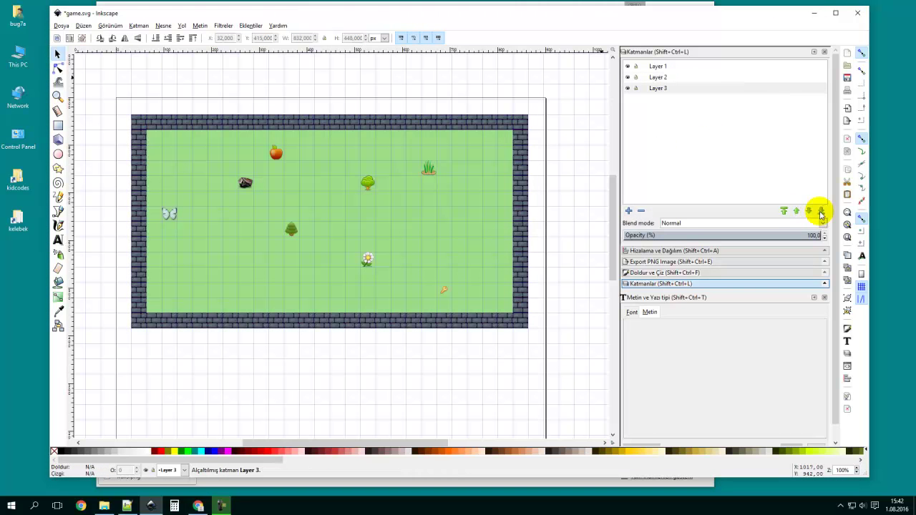
Hide Layer 1, keep Layer 2 visible and copy its green rectangle.
left_click(627, 77)
left_click(628, 66)
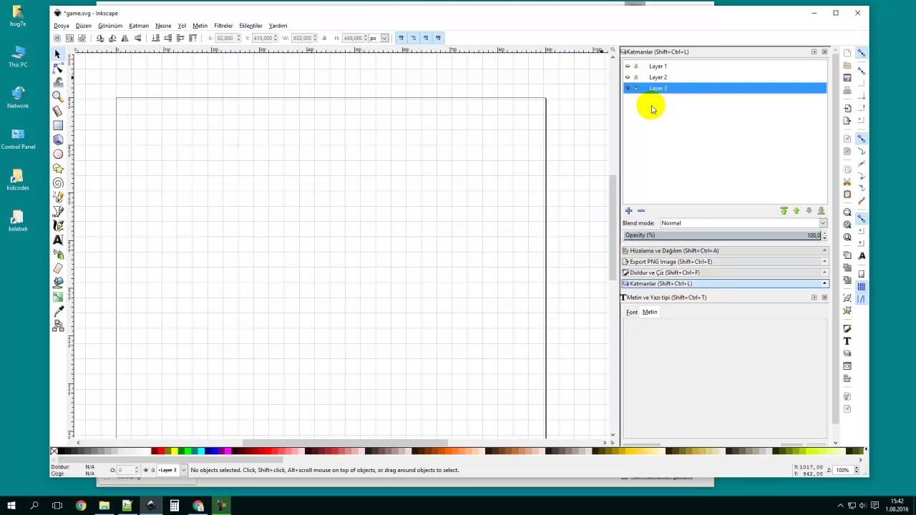
left_click(628, 77)
left_click(464, 136)
right_click(465, 136)
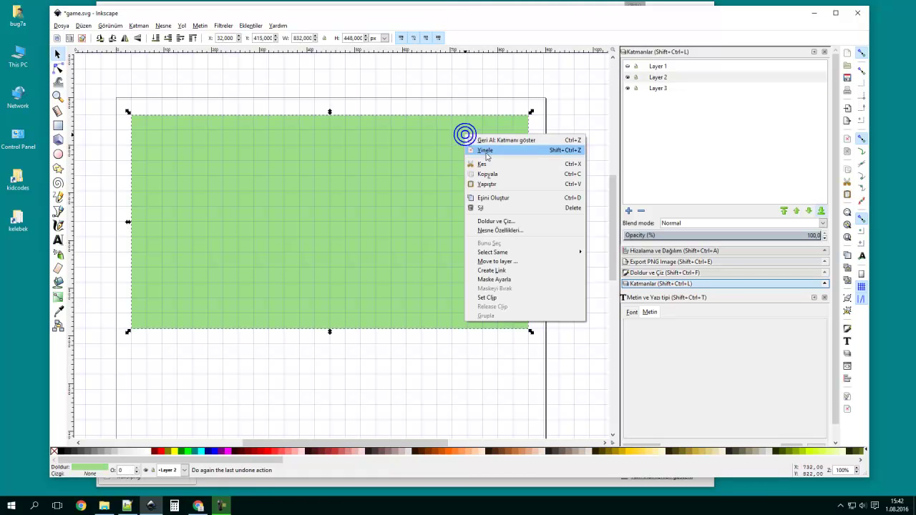
left_click(492, 174)
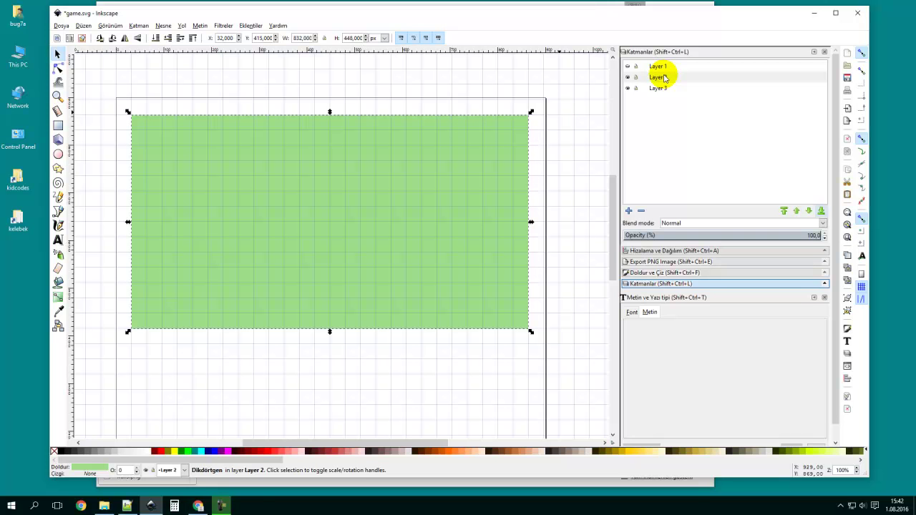
left_click(84, 26)
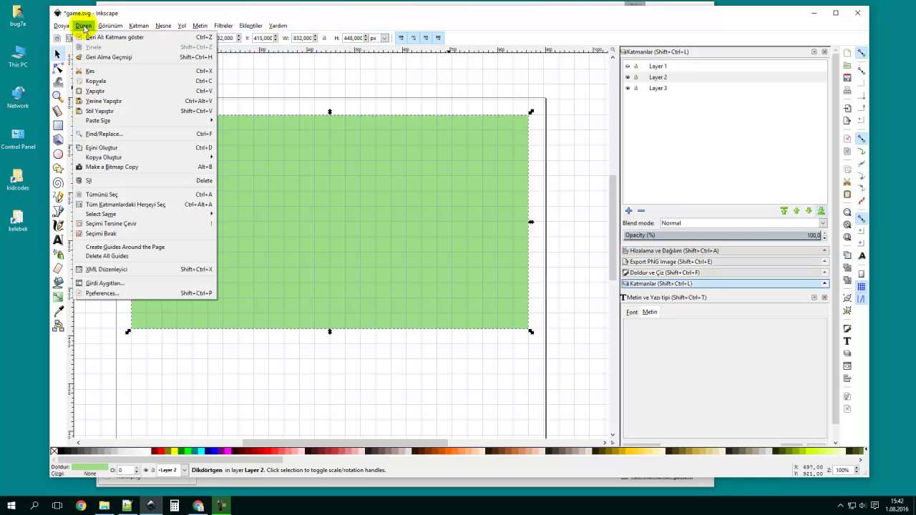
left_click(126, 85)
Hide Layer 2 and paste the copied rectangle in place on Layer 3.
left_click(628, 77)
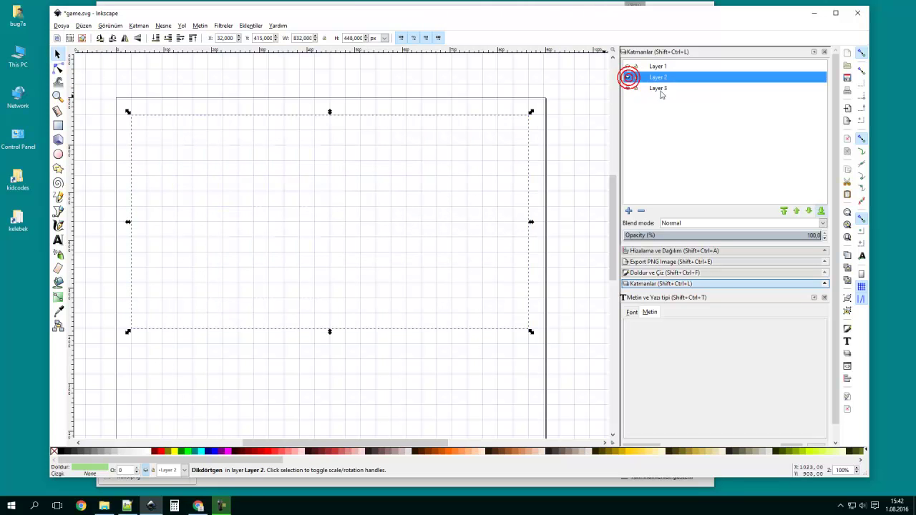
left_click(657, 89)
left_click(83, 26)
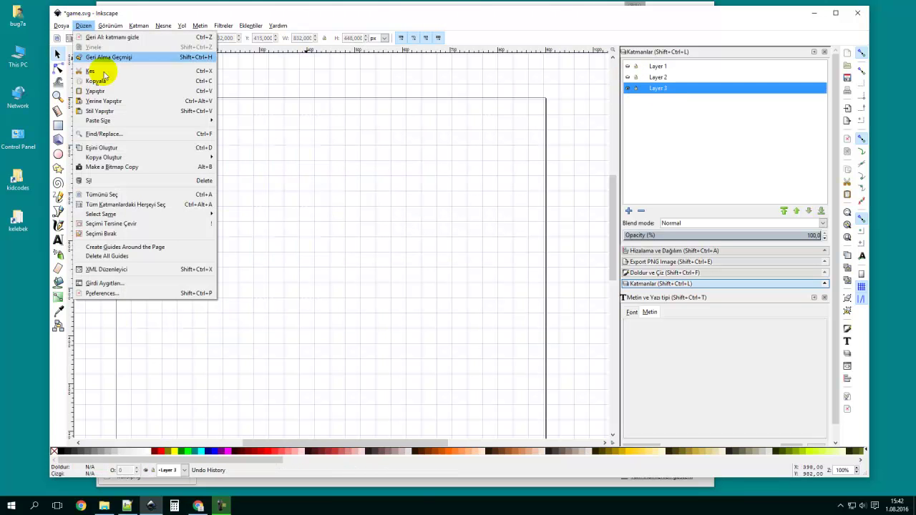
left_click(125, 101)
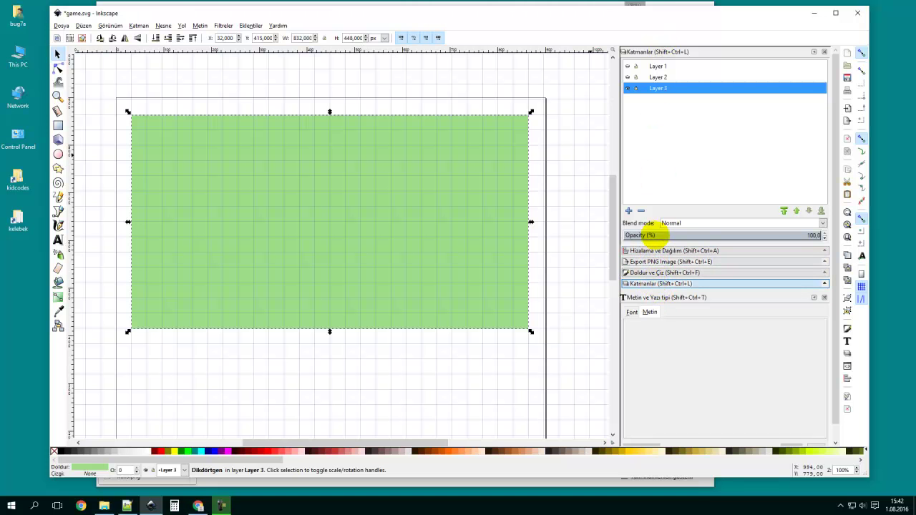
Fill the Layer 3 rectangle with the Sand (bitmap) pattern.
left_click(658, 273)
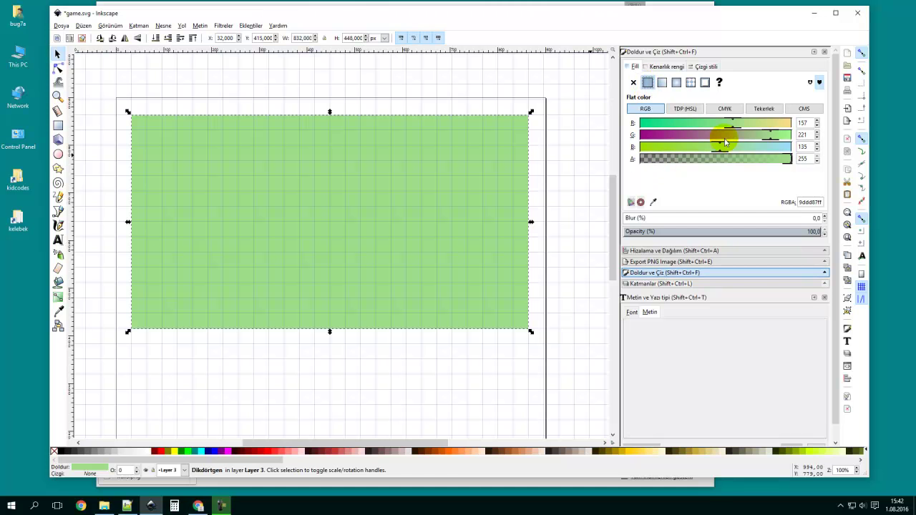
left_click(691, 83)
left_click(684, 110)
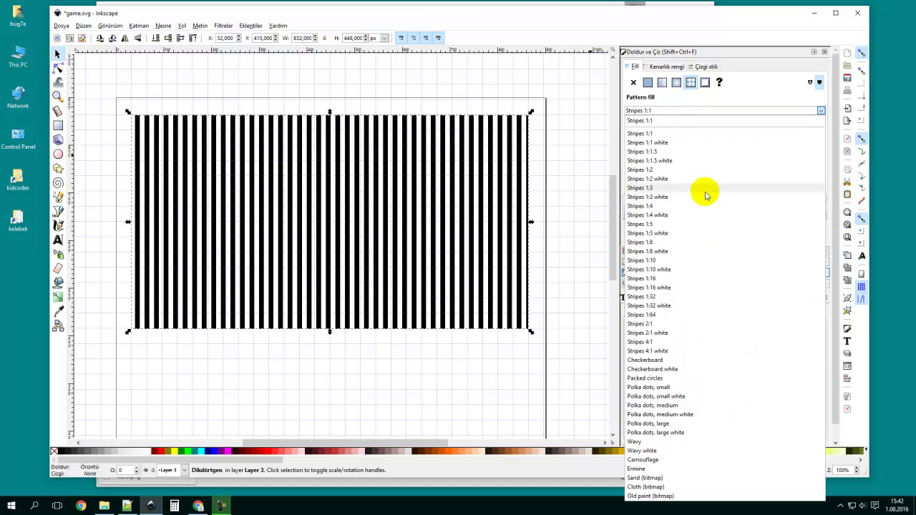
left_click(673, 478)
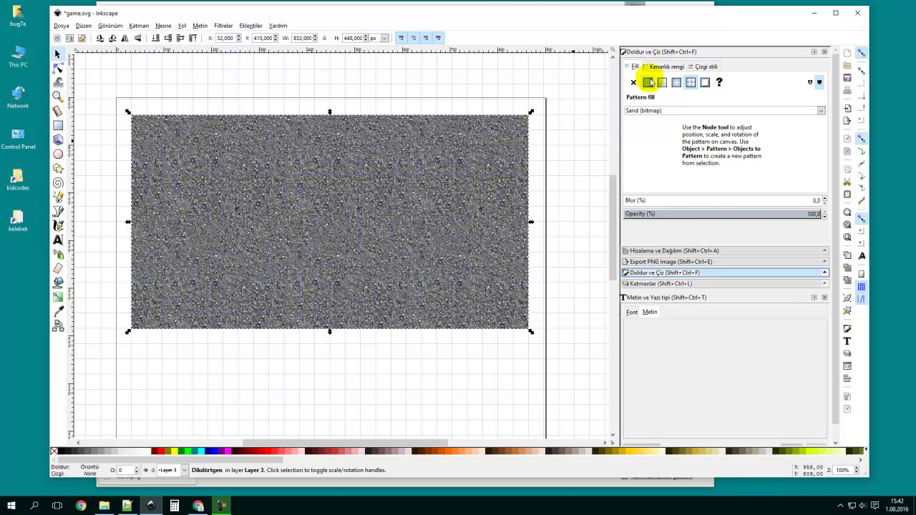
left_click(359, 103)
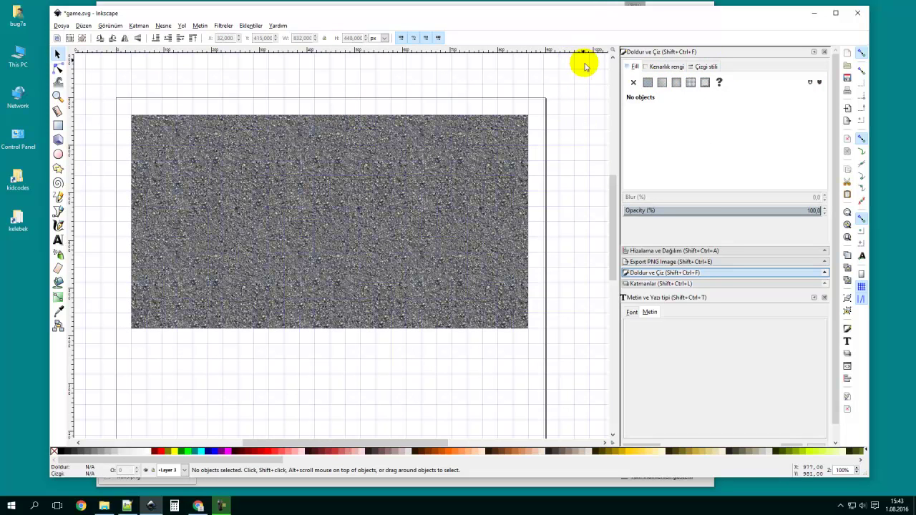
Make Layer 2 and Layer 1 visible again above the sand layer.
left_click(651, 284)
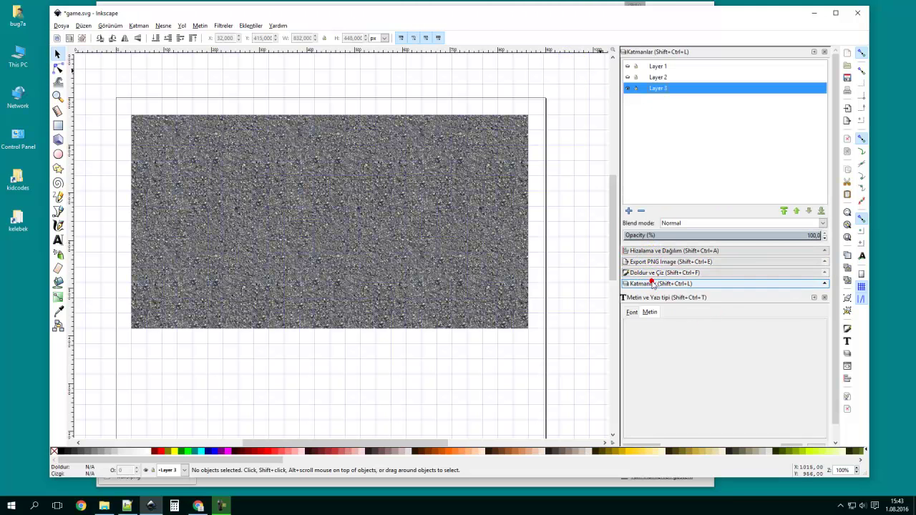
left_click(627, 78)
left_click(627, 66)
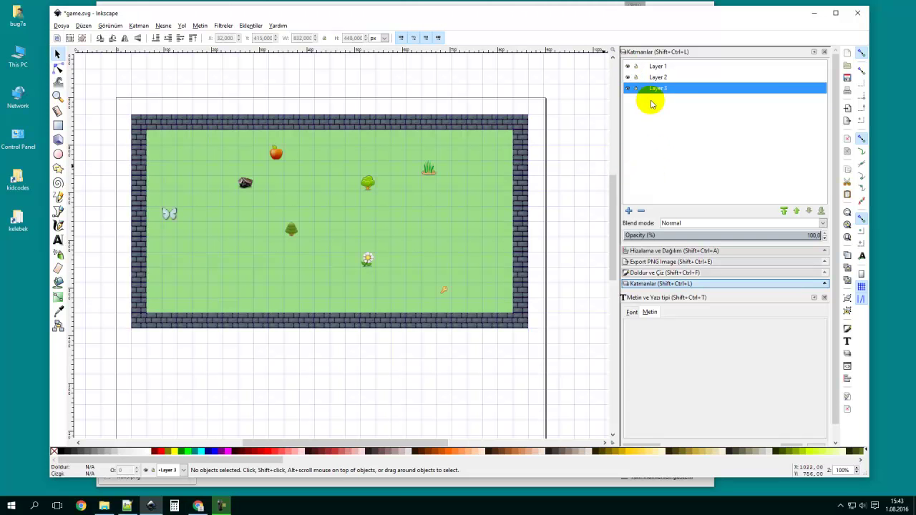
Make the green rectangle on Layer 2 semi-transparent over the sand, setting its fill's green value to 239 and alpha to 102.
left_click(458, 238)
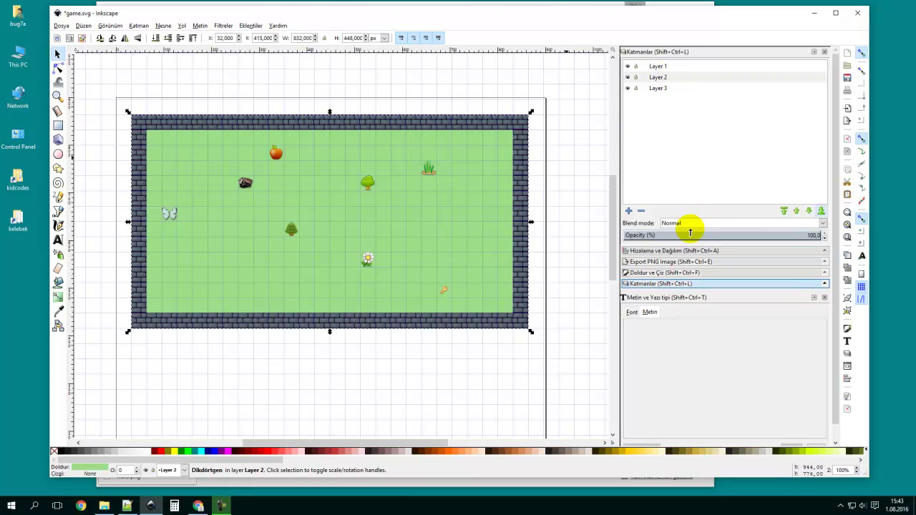
left_click(653, 272)
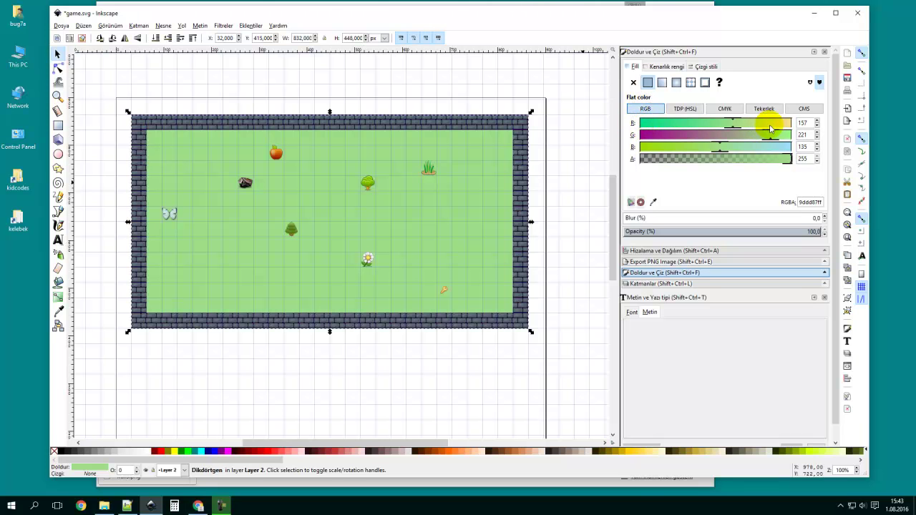
mouse_move(770, 140)
left_mouse_down()
mouse_move(791, 139)
mouse_move(636, 140)
mouse_move(794, 142)
mouse_move(778, 141)
left_mouse_up()
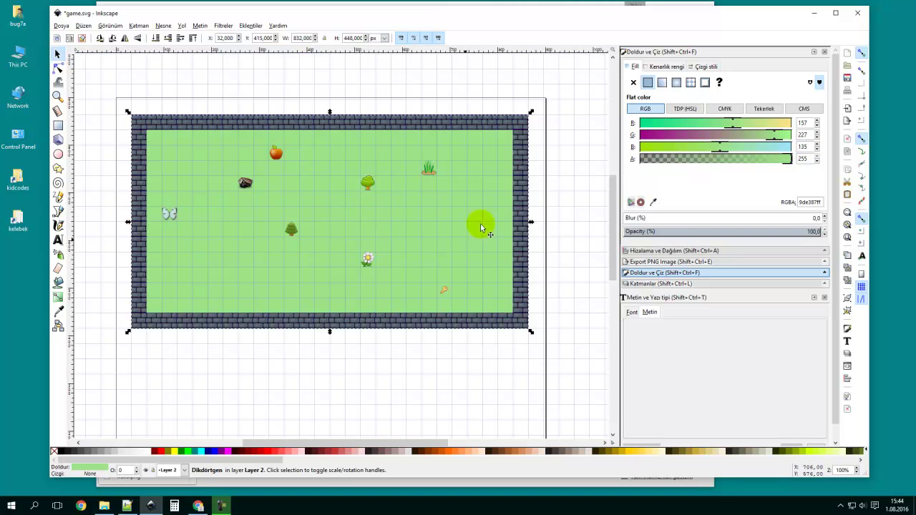
left_click_drag(791, 164, 744, 165)
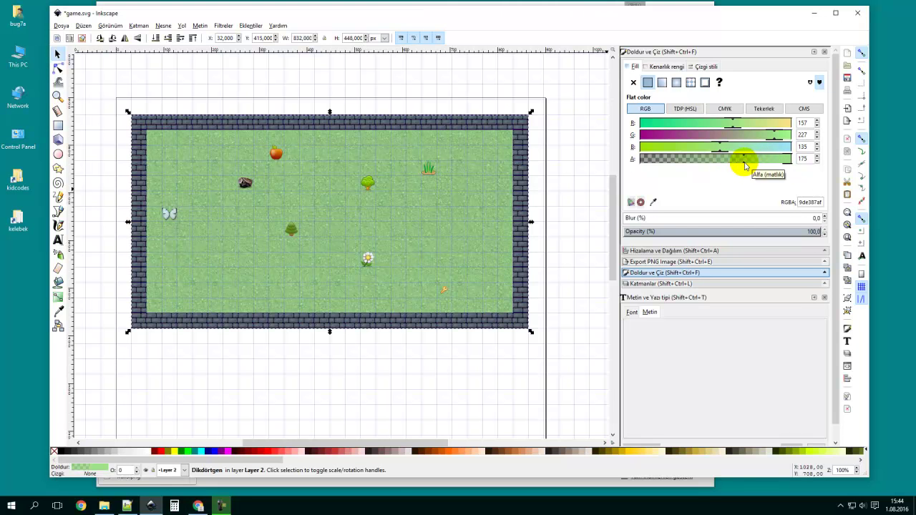
left_click(573, 175)
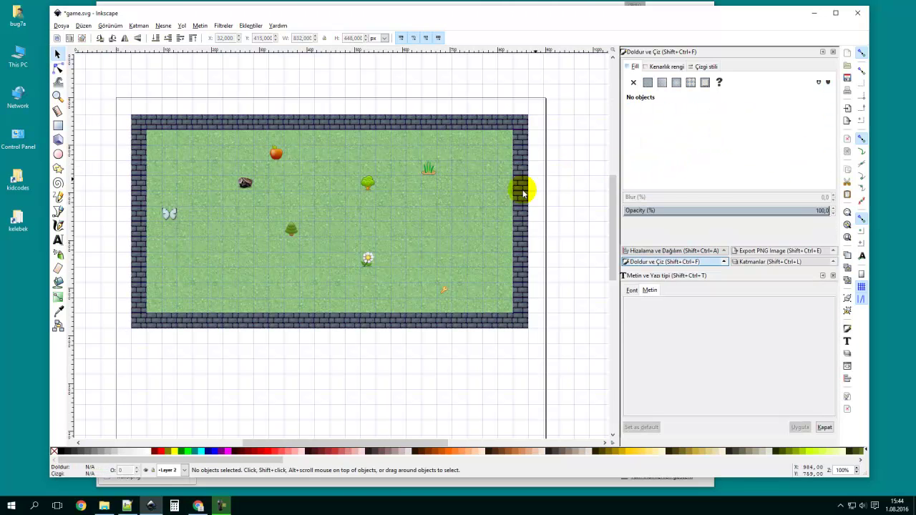
left_click(397, 201)
left_click_drag(747, 165, 688, 167)
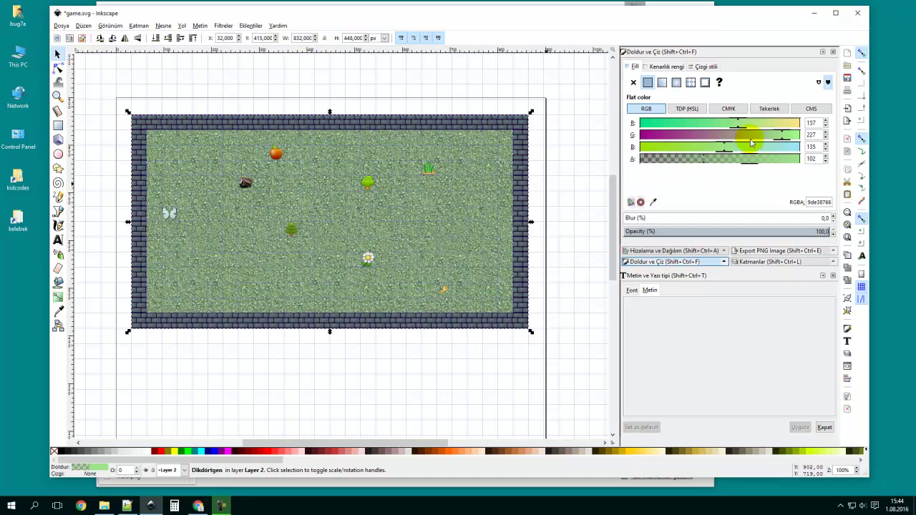
left_click(782, 138)
left_click_drag(764, 140, 790, 141)
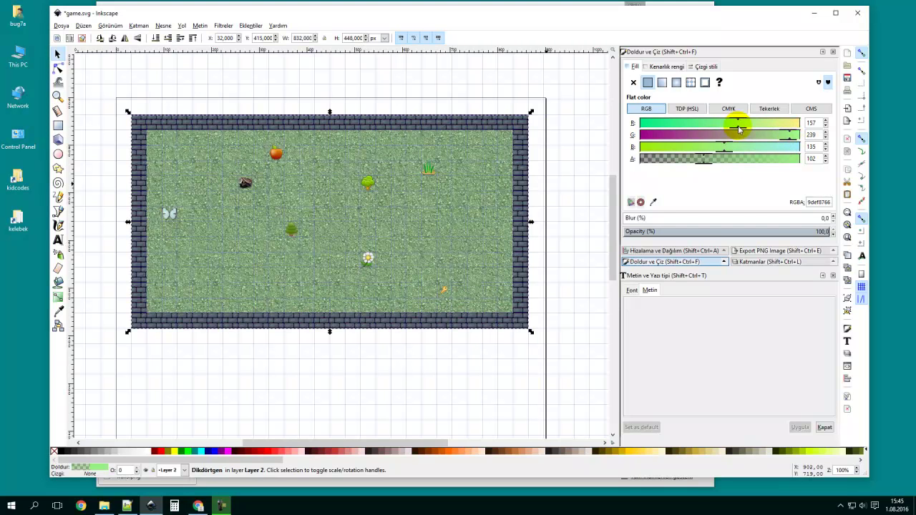
Adjust the Layer 2 rectangle's fill colour, setting red to 135 and trying different blue values.
left_click_drag(735, 126, 721, 128)
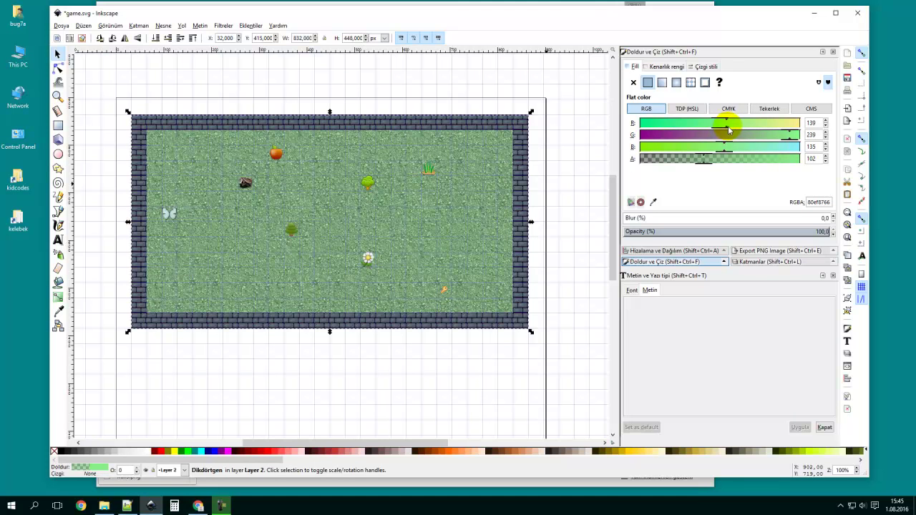
left_click(726, 147)
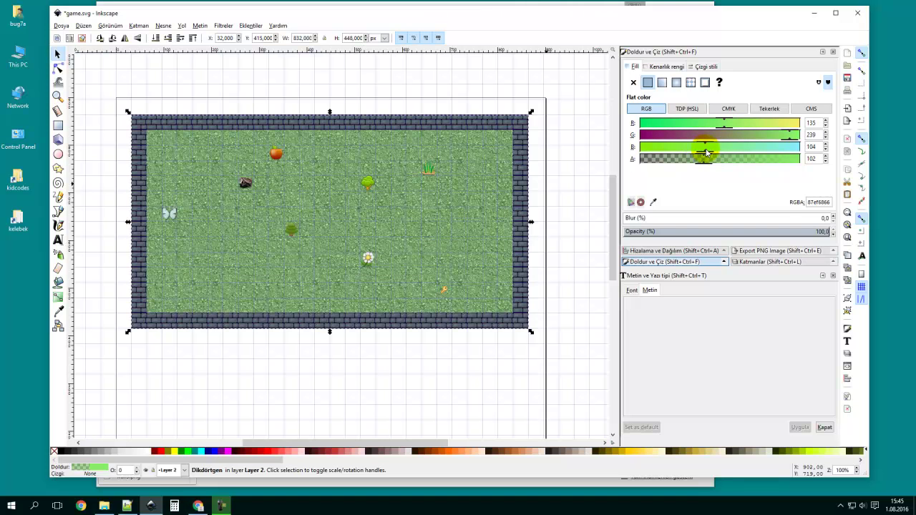
left_click(751, 148)
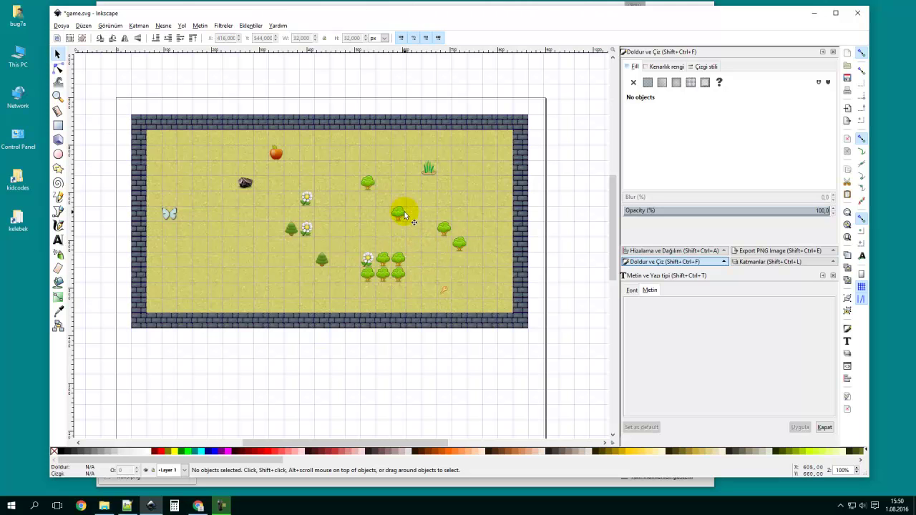
Copy the white flower and paste two copies on the lawn, at X 480, Y 608 and X 576, Y 576.
left_click(307, 200)
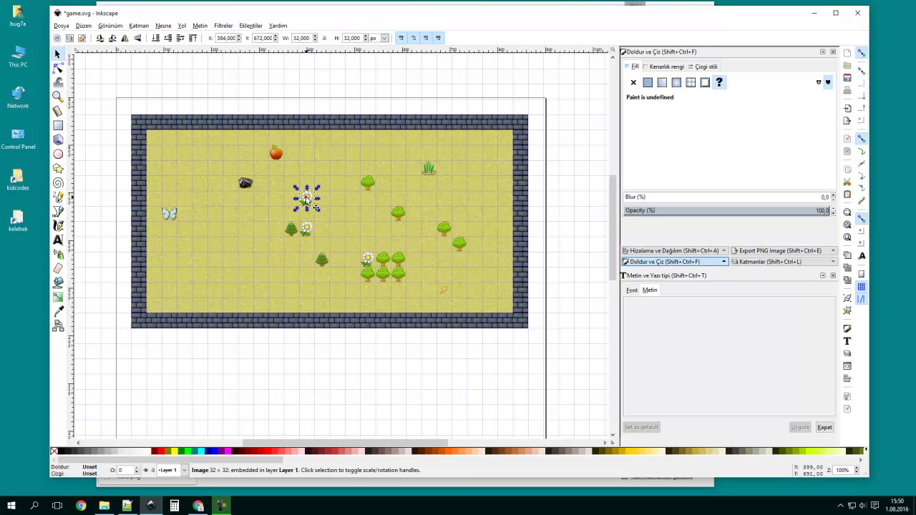
key("ctrl+c")
key("ctrl+v")
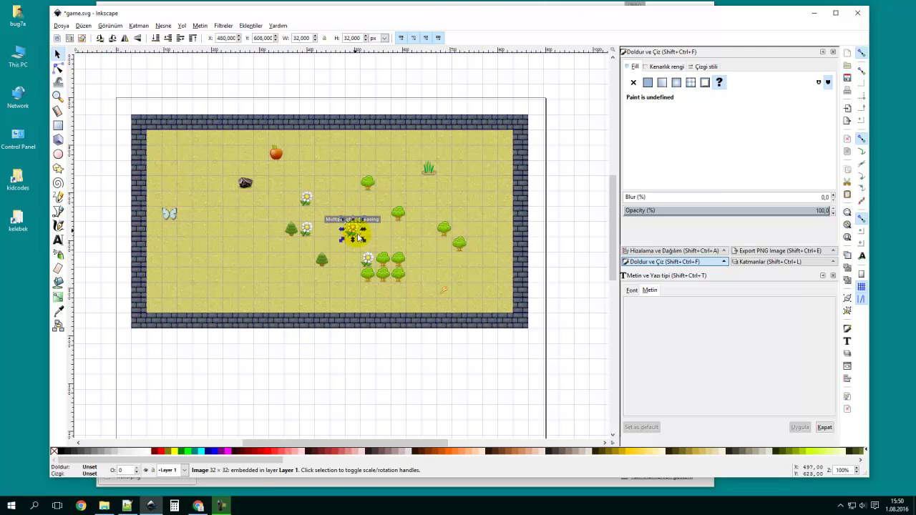
key("ctrl+v")
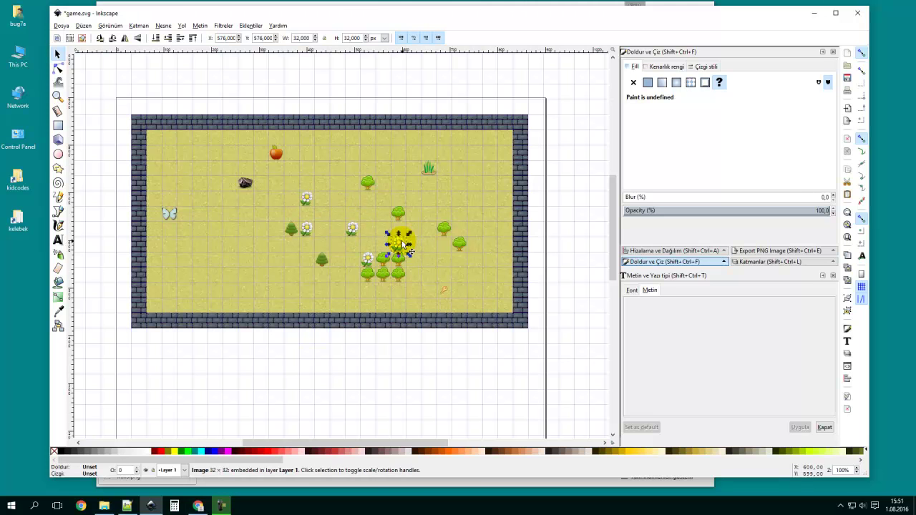
left_click_drag(422, 218, 453, 199)
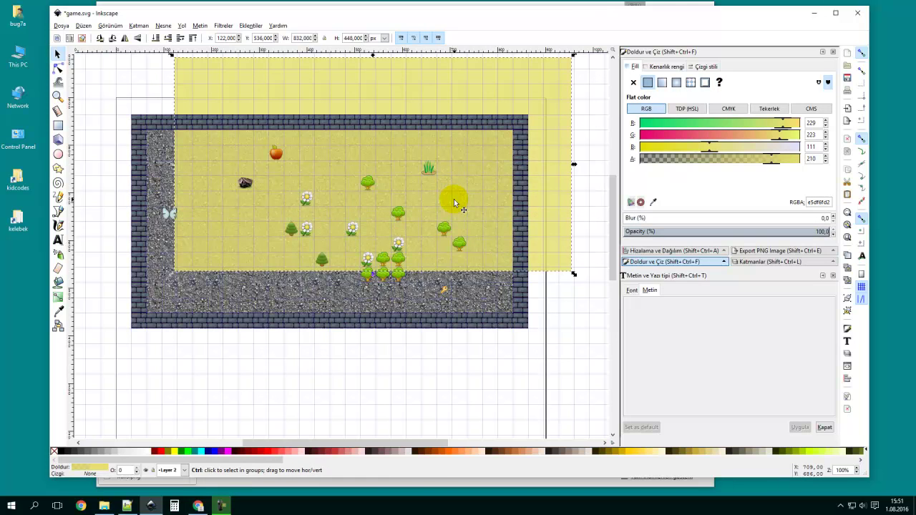
key("Escape")
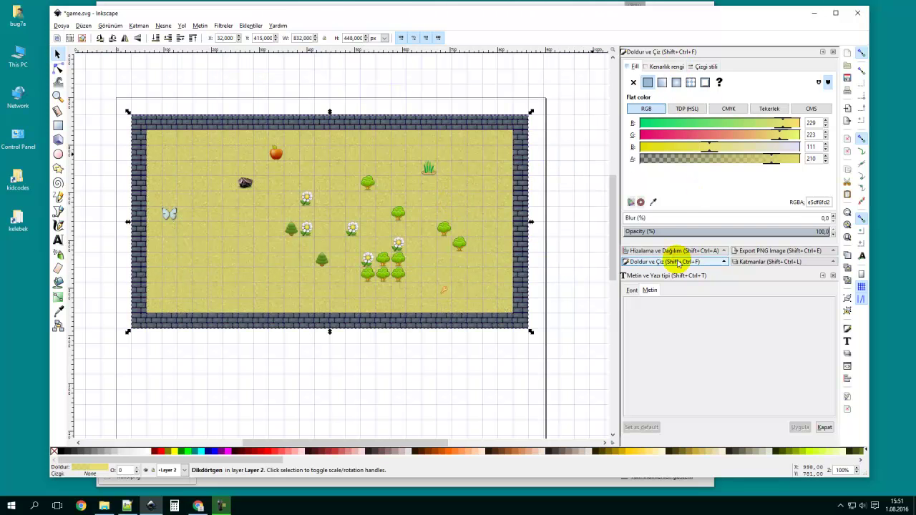
Lock Layer 2 and Layer 3 so the background rectangles cannot be moved.
left_click(764, 261)
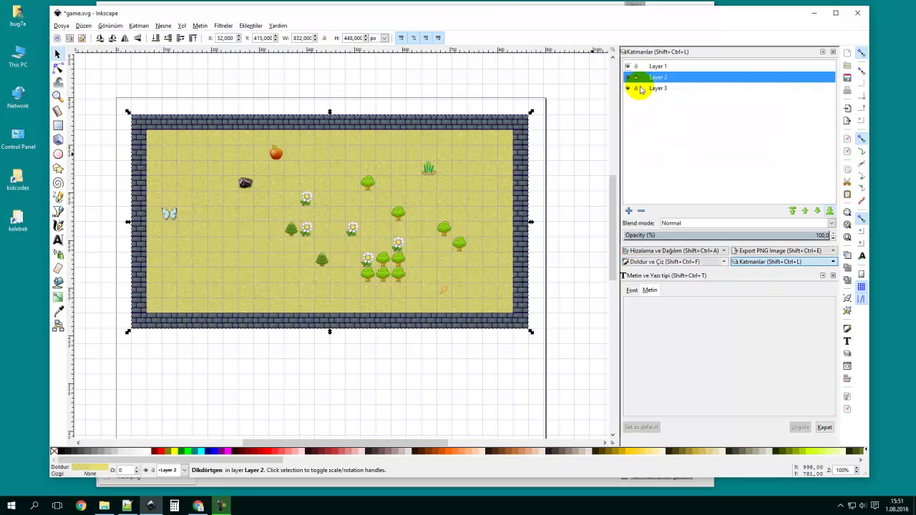
left_click(636, 77)
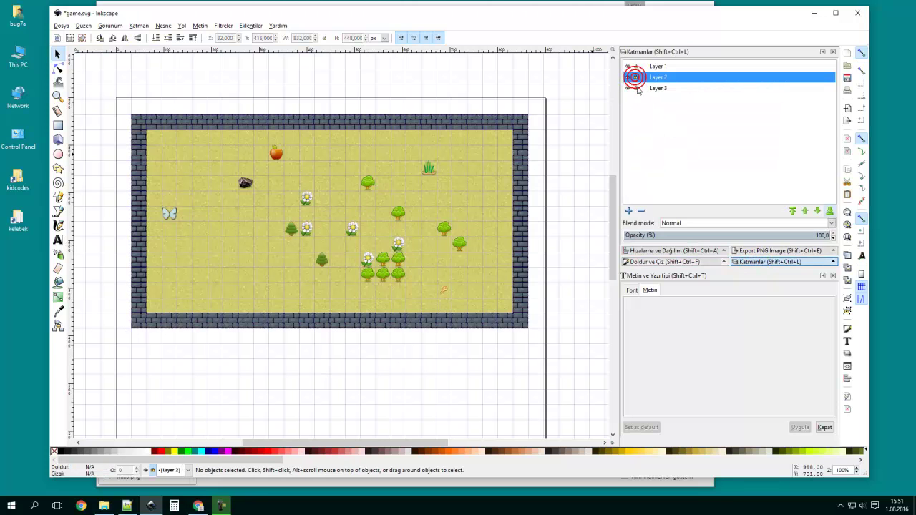
left_click(360, 215)
Spread out the trees: two from the lower cluster to the lower-left lawn and X 704, Y 544, the upper one to X 512, Y 736.
left_click_drag(399, 275, 233, 276)
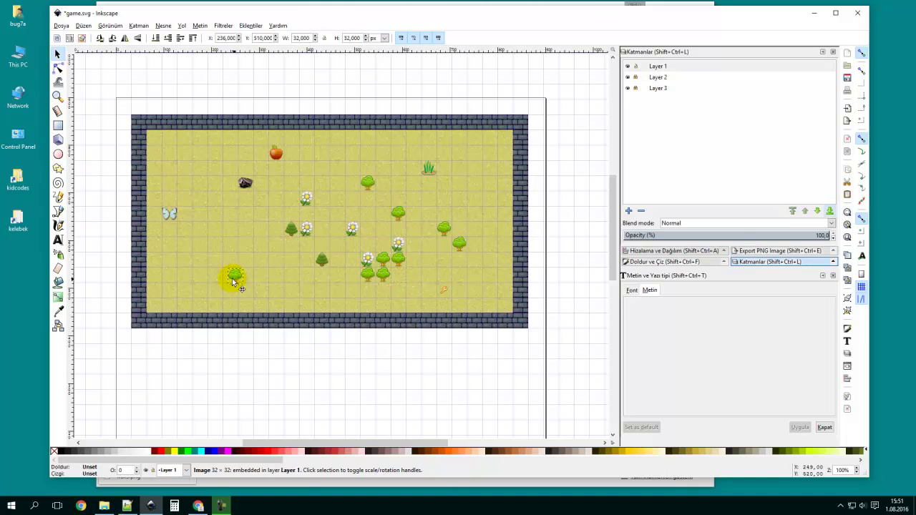
left_click_drag(381, 271, 463, 265)
left_click(457, 167)
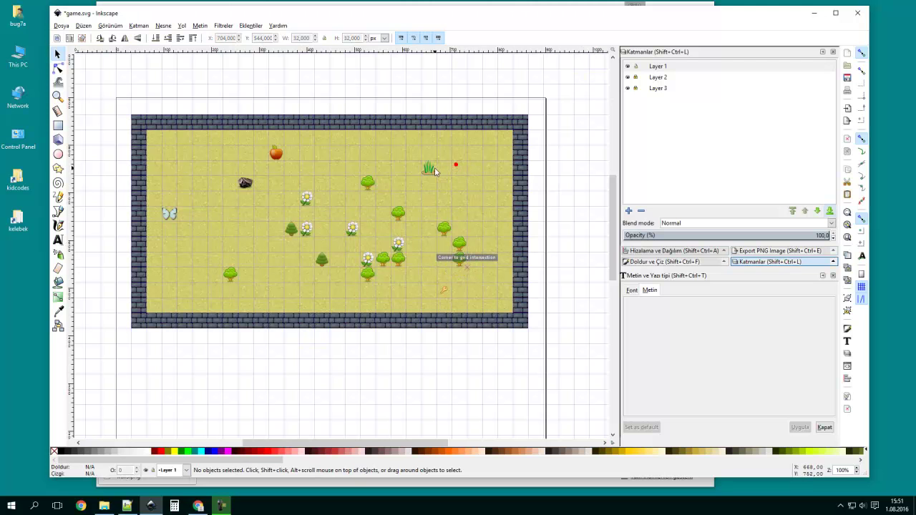
left_click_drag(370, 185, 368, 169)
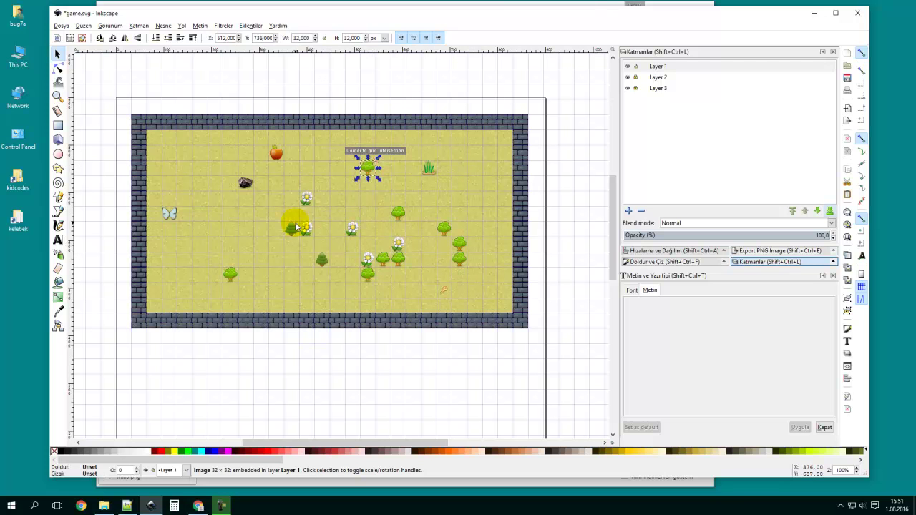
Reposition the upper flower at X 320, Y 672, one clustered tree a grid cell lower, and the apple farther right.
left_click_drag(307, 199, 272, 200)
left_click(262, 271)
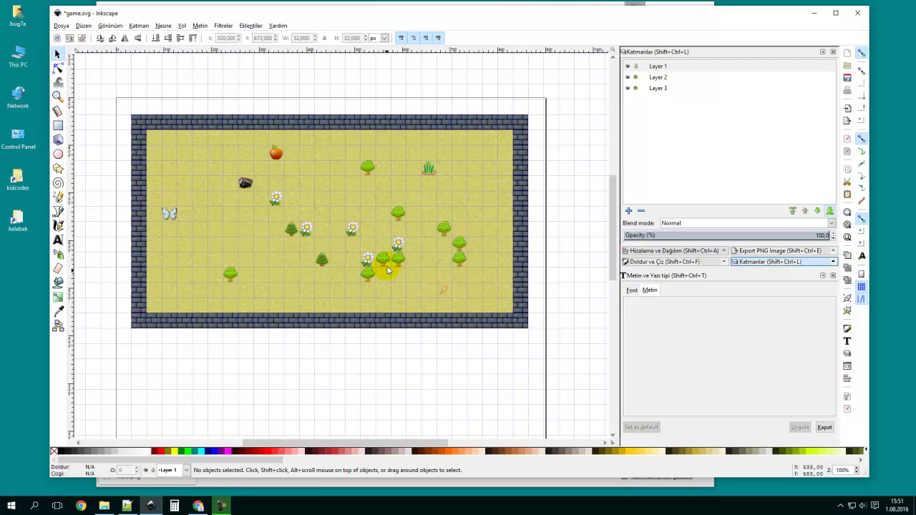
left_click_drag(385, 261, 384, 274)
left_click(353, 203)
left_click_drag(277, 153, 337, 159)
left_click(286, 163)
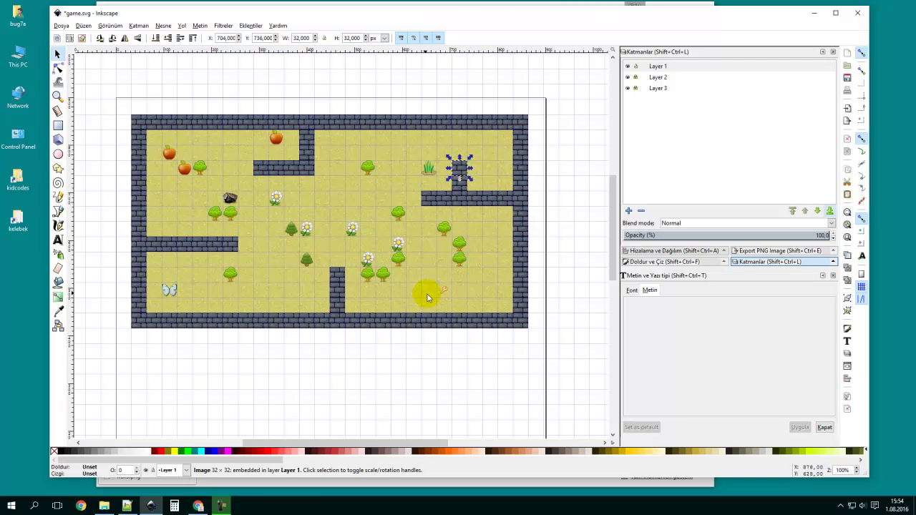
Move the key into the walled corner at the map's upper right and the grass tuft to X 448, Y 672.
left_click_drag(444, 289, 481, 188)
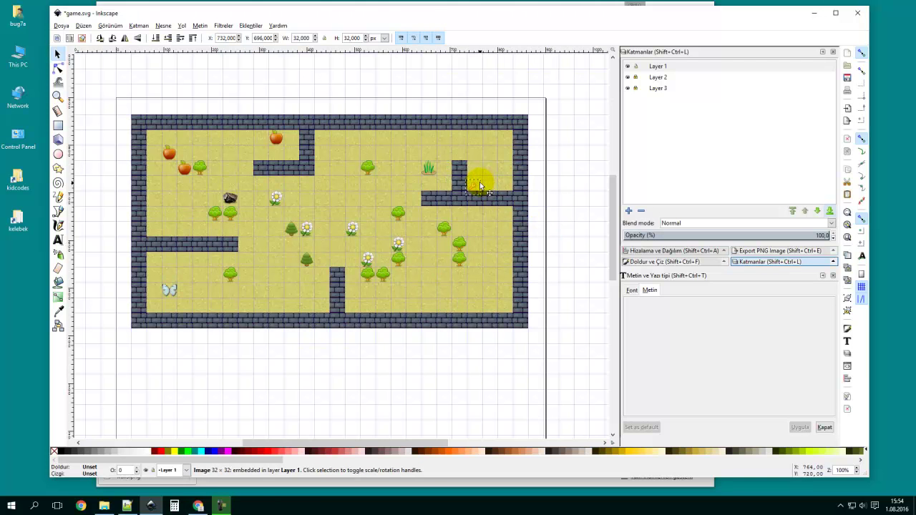
left_click(565, 209)
left_click_drag(429, 170, 335, 197)
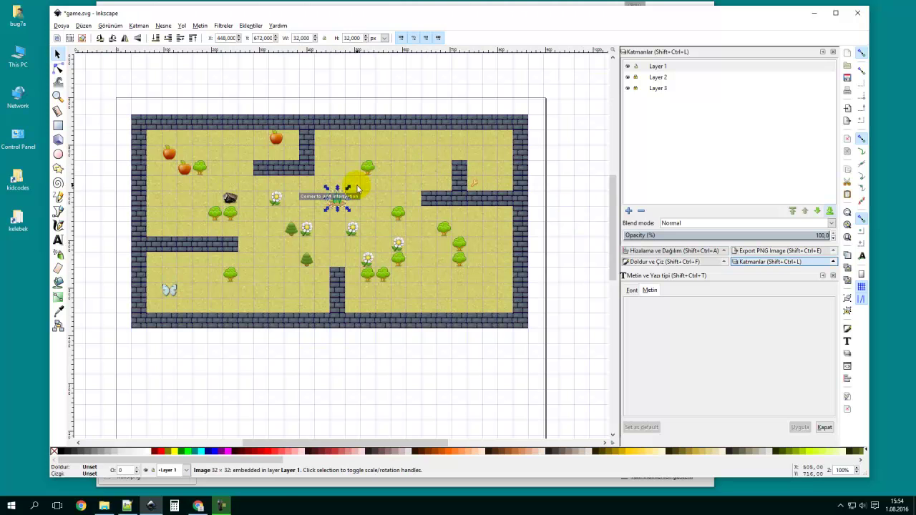
Add five grass copies: two beside the upper-right wall, two below the central flower and tree, and one by the left trees.
key("ctrl+v")
left_click_drag(370, 204, 427, 173)
left_click(309, 234)
key("space")
key("space")
key("space")
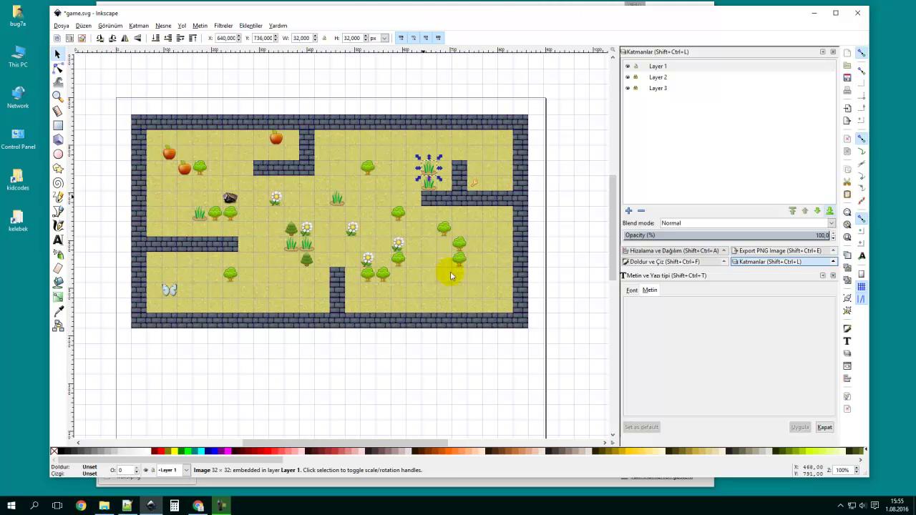
Move the right tree of the lower cluster down to X 544, Y 480.
left_click(541, 204)
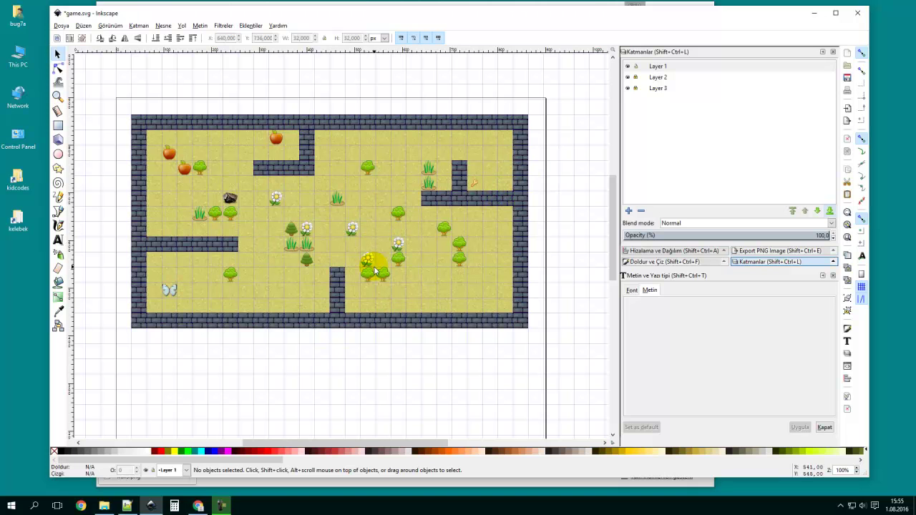
left_click_drag(383, 284, 383, 297)
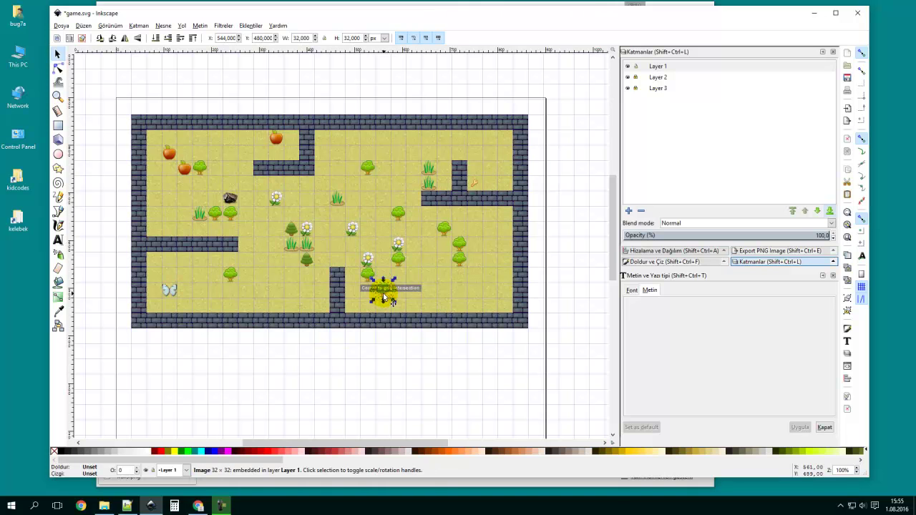
left_click(439, 284)
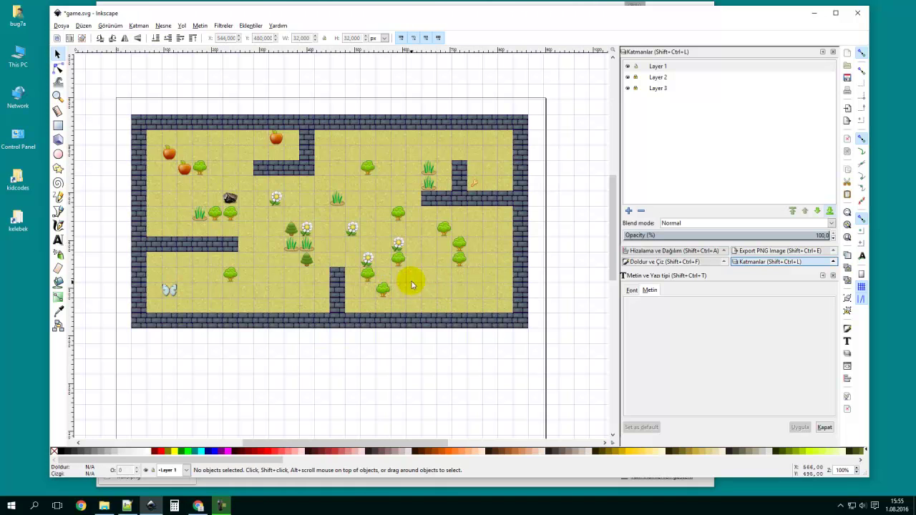
Copy the central white flower and place copies directly below and to the right of the upper tree.
left_click(315, 232)
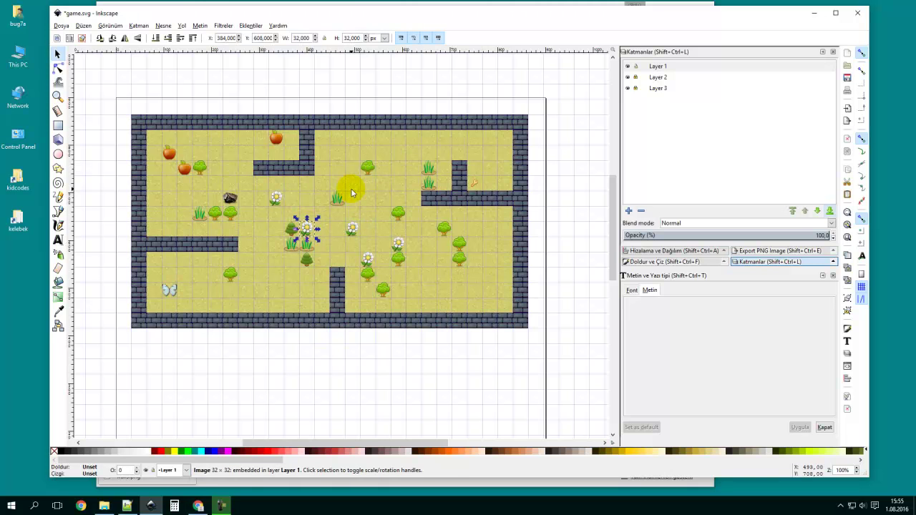
key("ctrl+v")
mouse_move(355, 185)
left_mouse_down()
mouse_move(390, 172)
mouse_move(387, 193)
mouse_move(369, 187)
left_mouse_up()
left_click(394, 185)
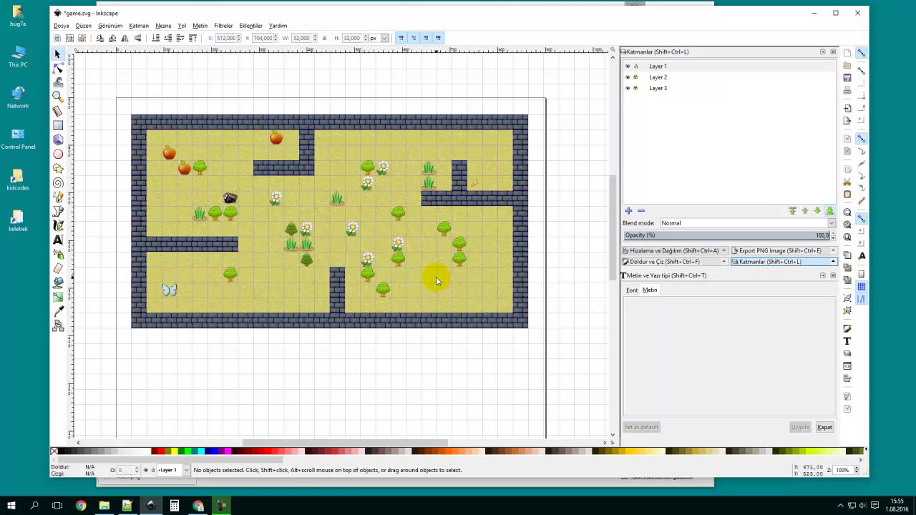
Copy the rock and place four copies: by the dark lower tree, at X 672, Y 576, beside the upper tree, and at X 704, Y 768.
left_click(231, 199)
key("ctrl+c")
key("ctrl+v")
left_click(278, 246)
left_click_drag(276, 245, 449, 246)
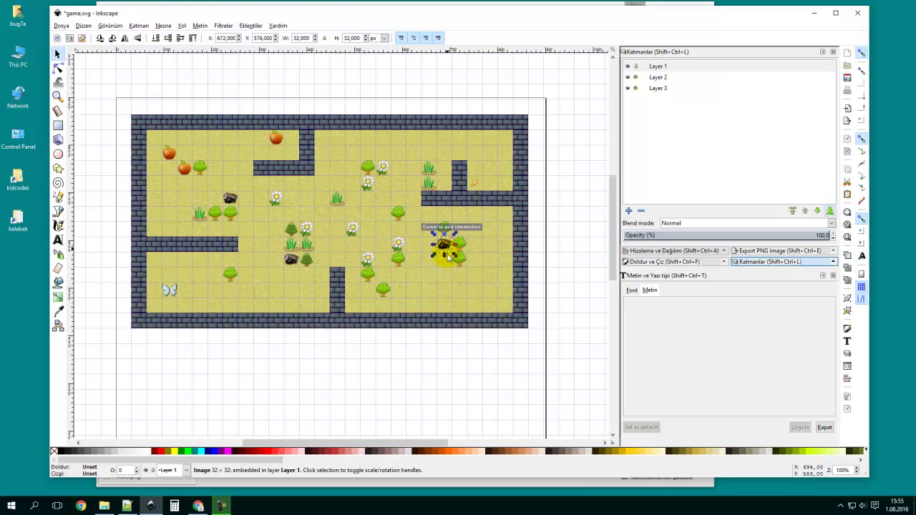
key("ctrl+v")
left_click_drag(356, 172, 468, 171)
left_click(540, 240)
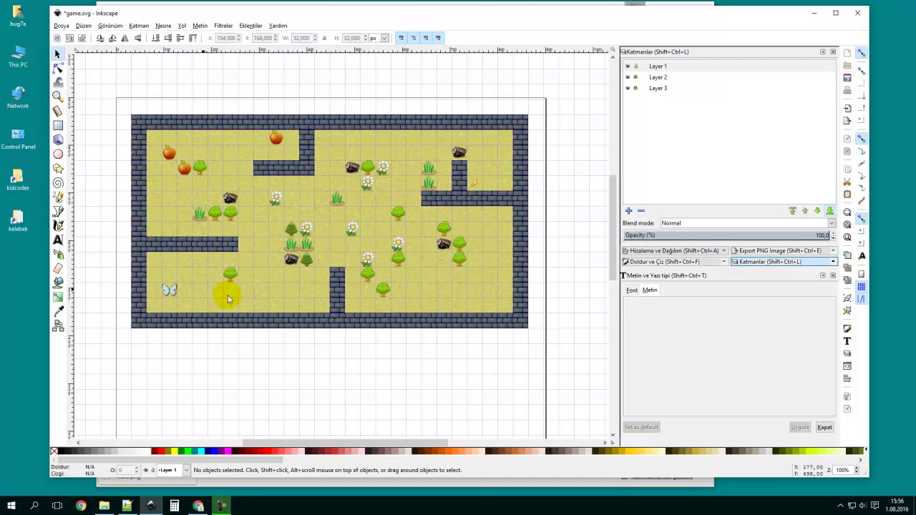
Switch to Notepad++ and review the rules, object list and classes in note.txt beside the map, then return to Inkscape.
left_click(127, 506)
left_click_drag(585, 26, 671, 35)
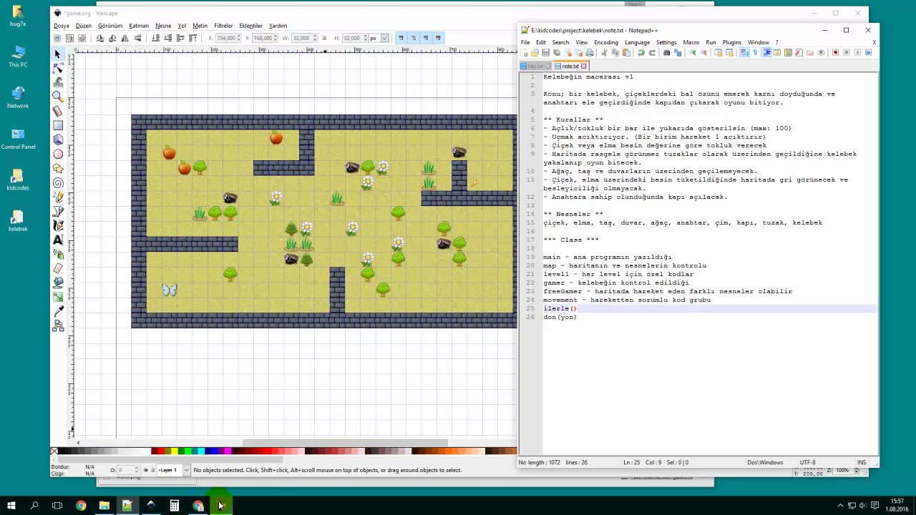
mouse_move(221, 505)
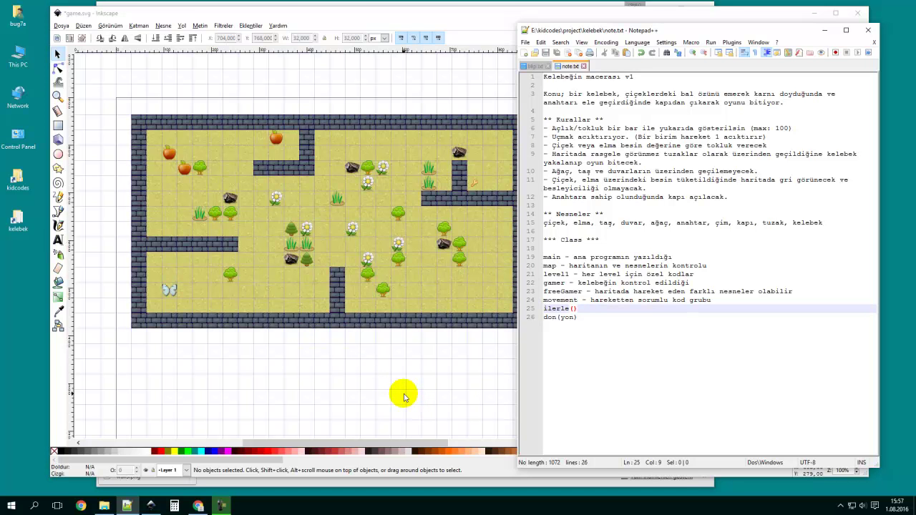
left_click_drag(614, 30, 641, 30)
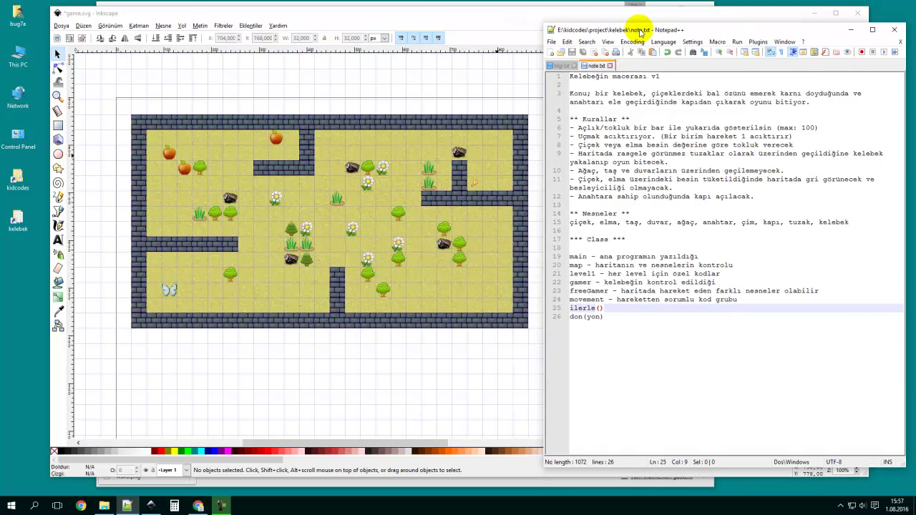
left_click(530, 15)
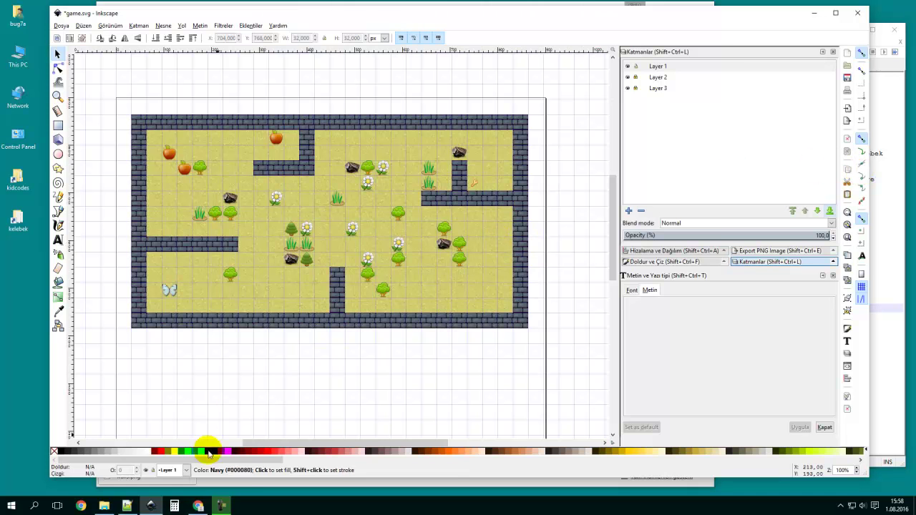
Switch to Chrome, open the Icon Gallery site and close the Google search for "wall".
left_click(198, 506)
left_click(381, 16)
left_click(355, 43)
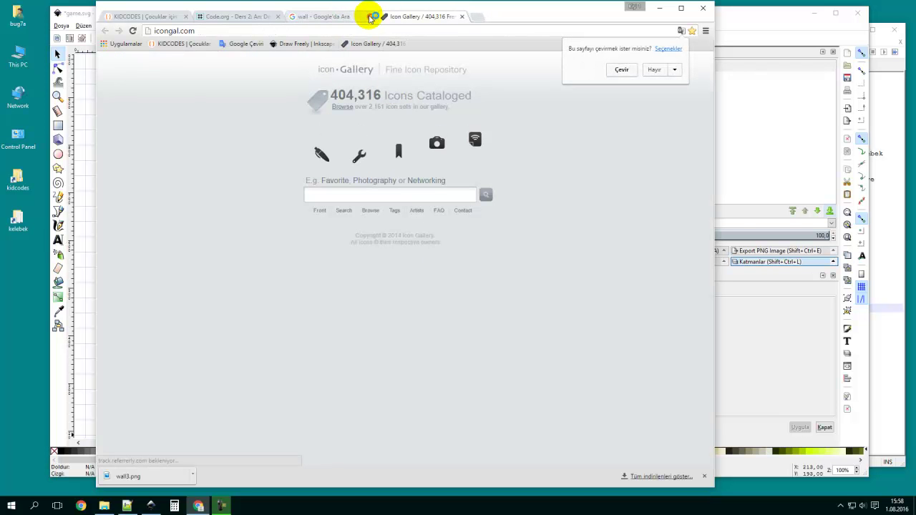
left_click(370, 17)
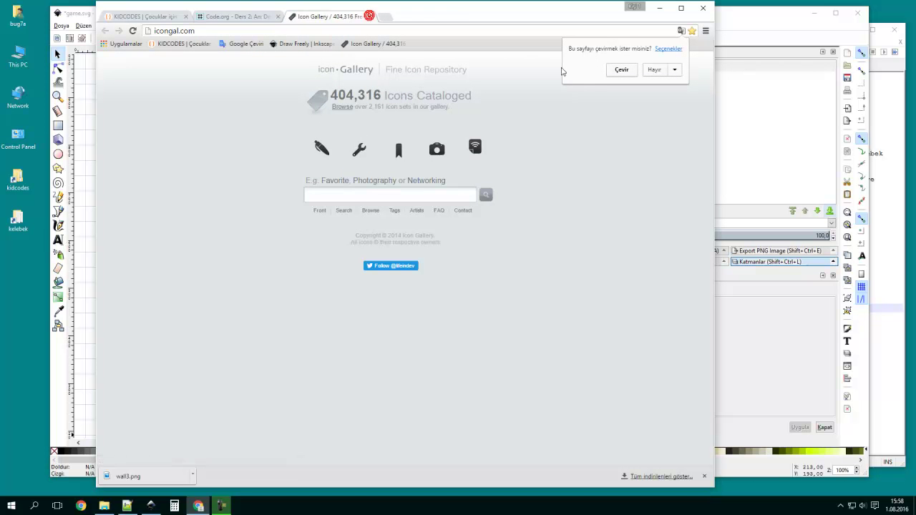
Search Icon Gallery for "door" icons.
left_click(422, 193)
type("door")
key("Return")
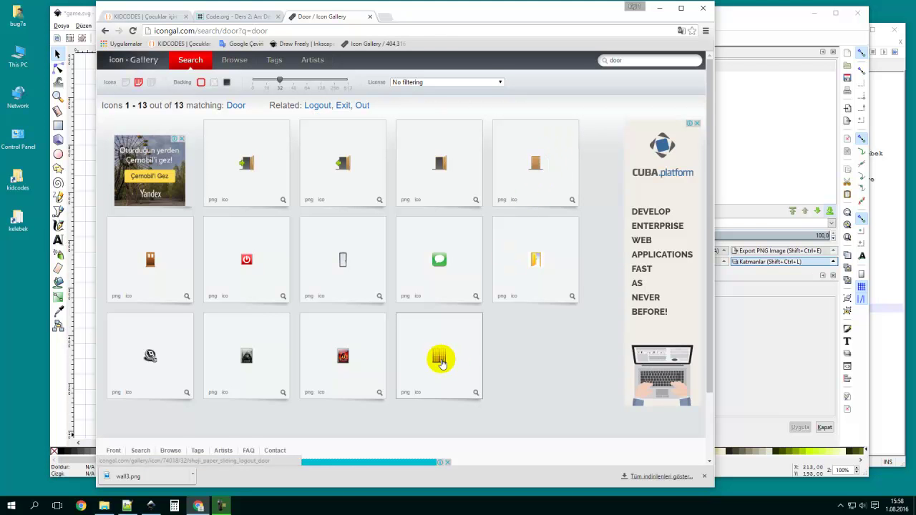
Save the paper sliding door icon in PNG format as "door" in the kelebek project's asset folder.
right_click(405, 392)
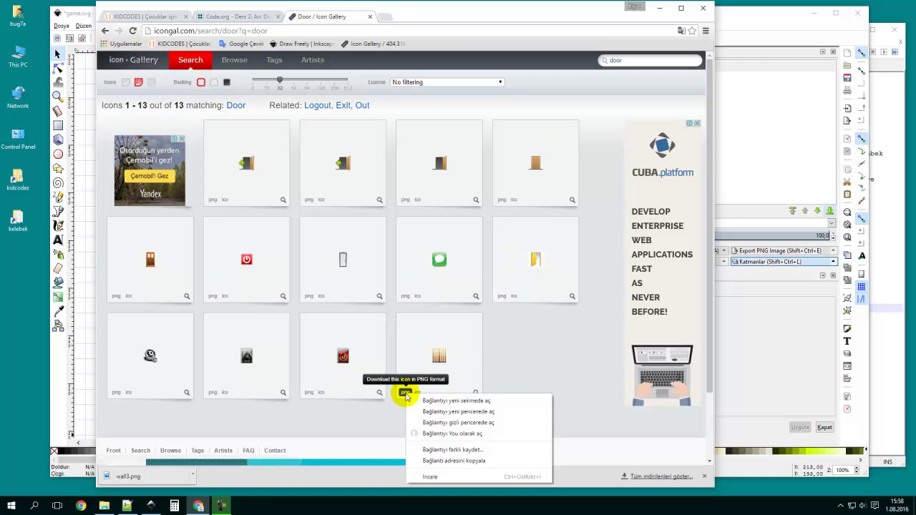
left_click(443, 453)
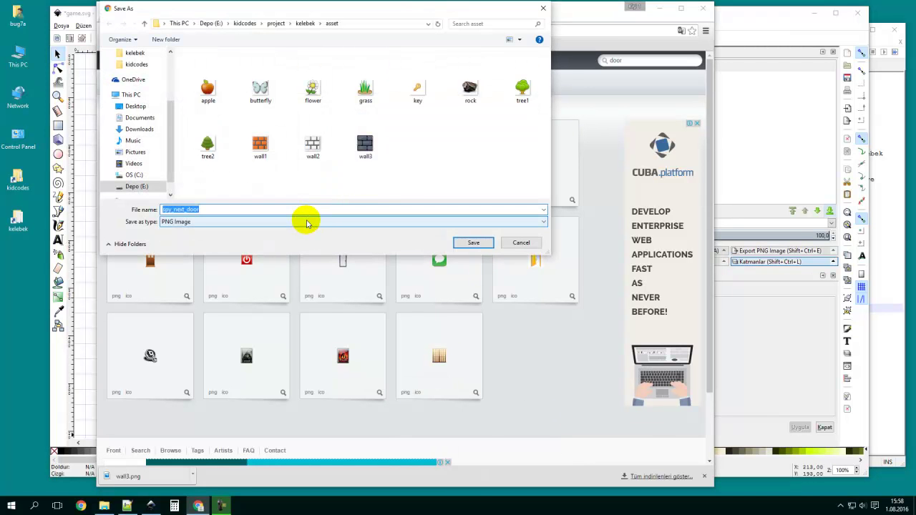
type("door")
key("Return")
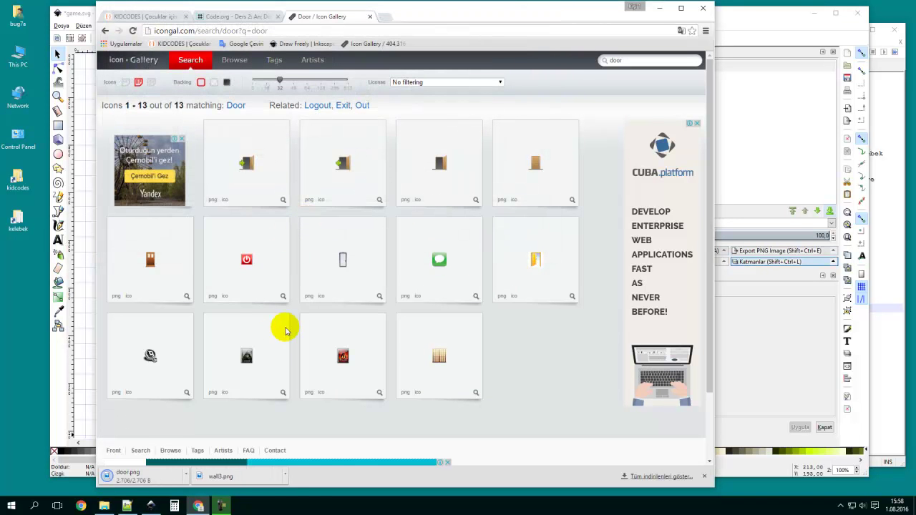
Dismiss Chrome's download bar, return to Inkscape and bring the kelebek project's asset folder up beside the map.
left_click(704, 476)
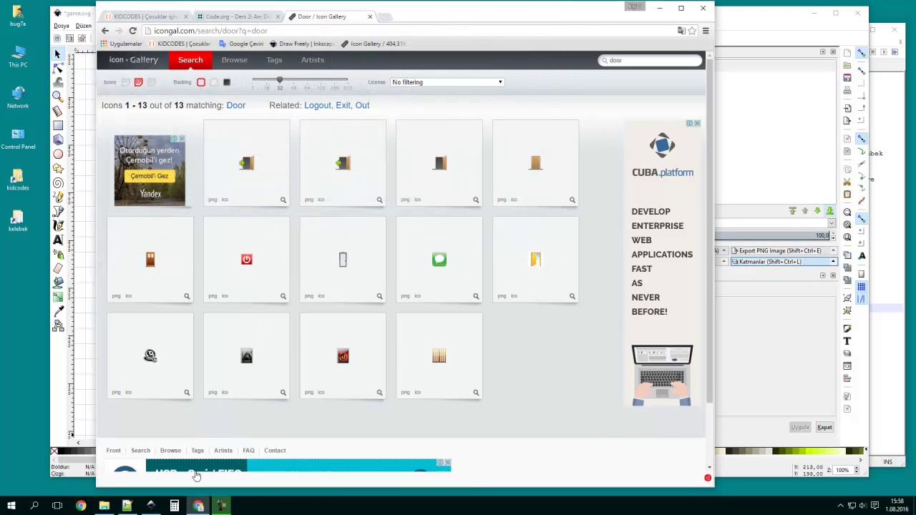
left_click(151, 505)
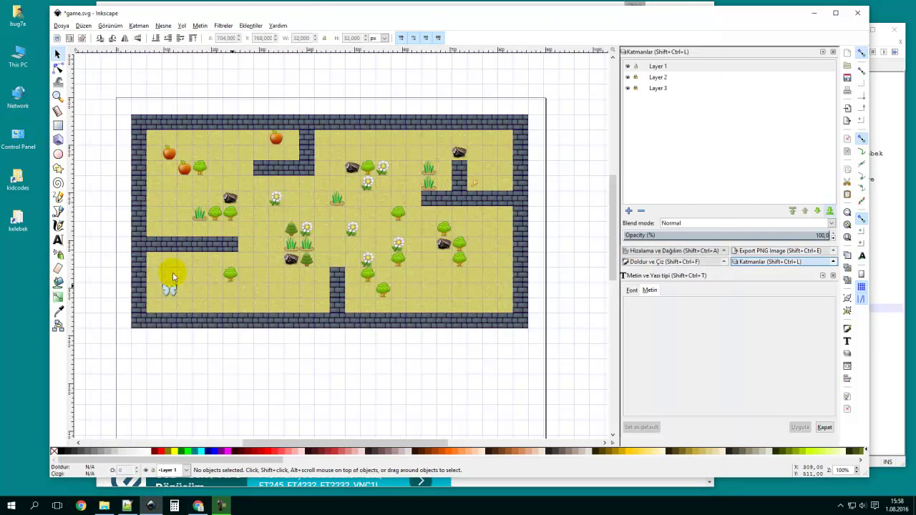
double_click(20, 220)
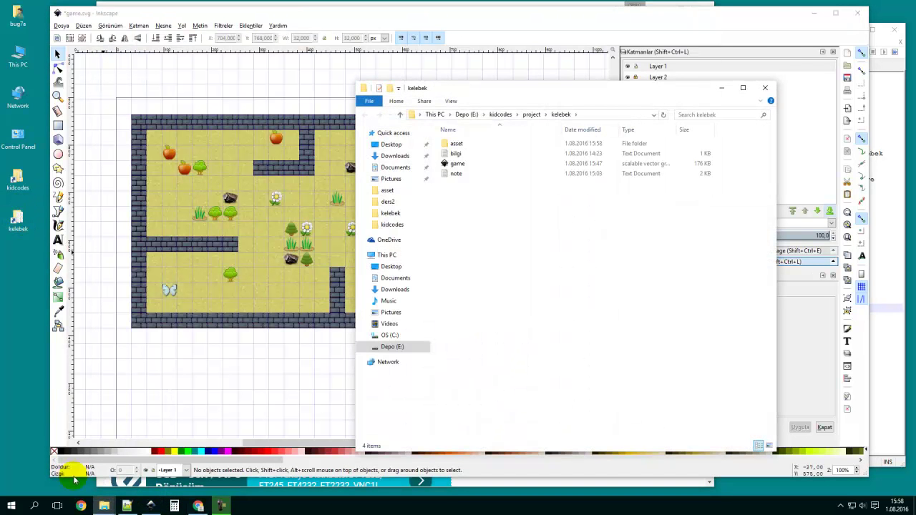
mouse_move(103, 505)
left_click(80, 458)
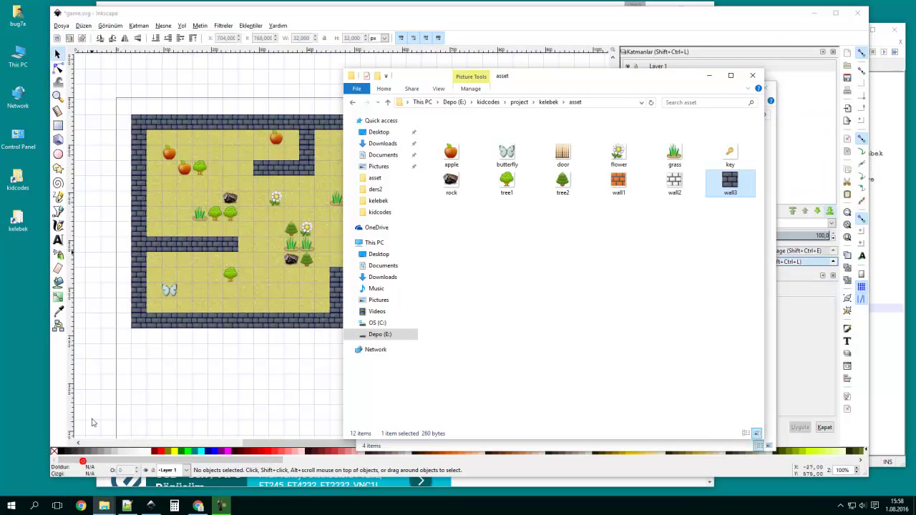
left_click_drag(643, 83, 698, 87)
left_click(765, 89)
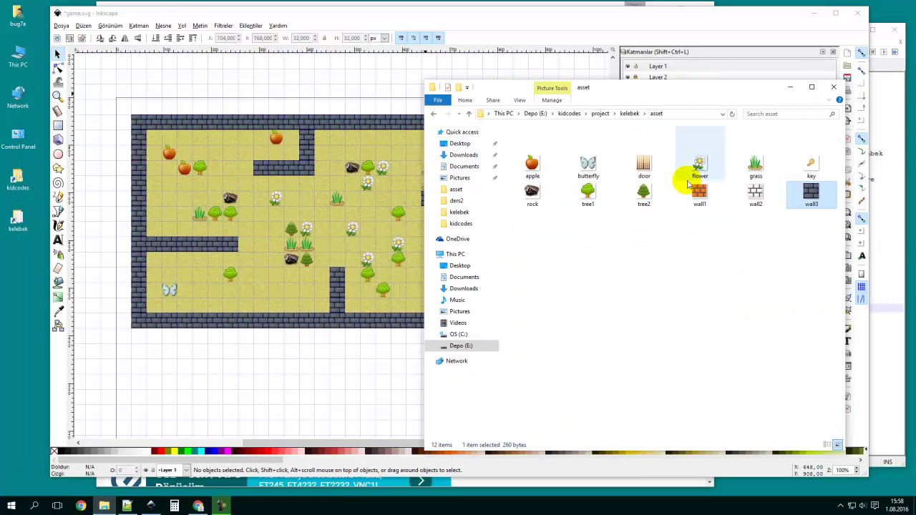
Import the door image from the asset folder and place it in the map's bottom wall at X 704, Y 416 px.
left_click_drag(644, 164, 399, 150)
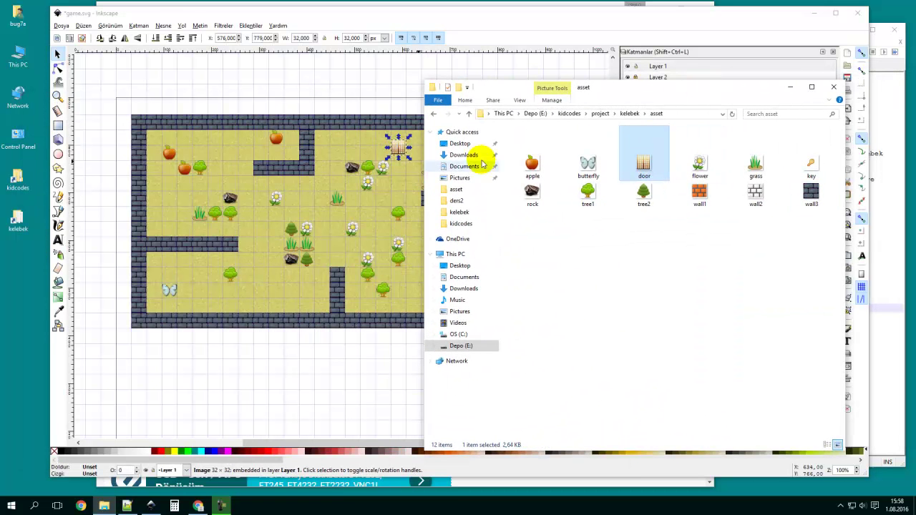
left_click(834, 87)
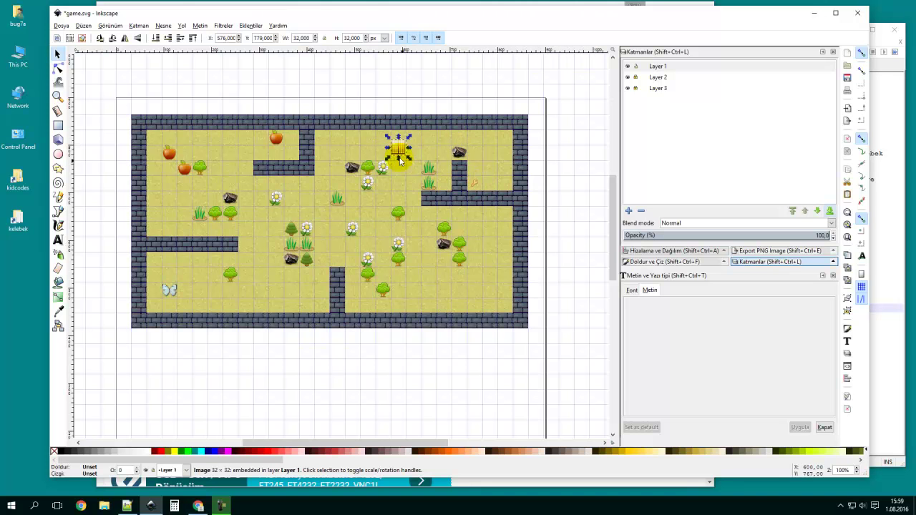
left_click_drag(397, 148, 457, 324)
key("Escape")
left_click(528, 349)
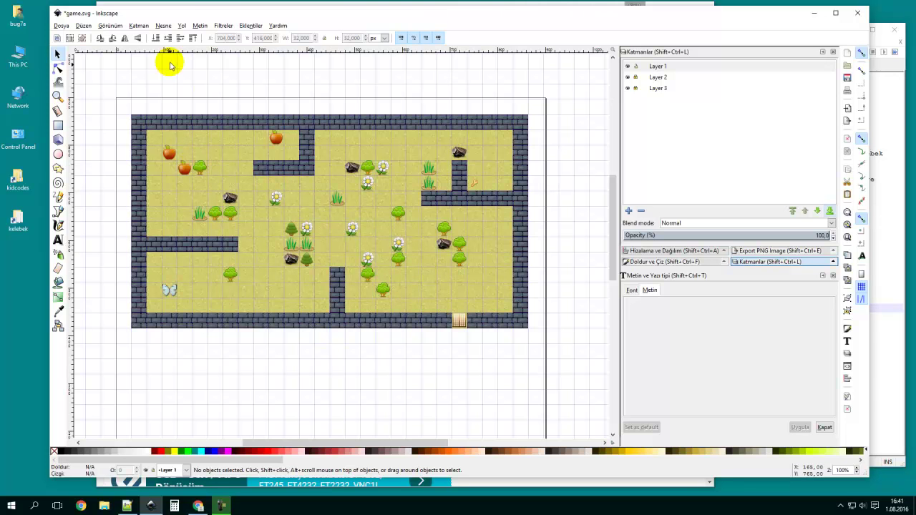
Switch to Notepad++ and review the hunger bar rule in note.txt, then return to Inkscape.
mouse_move(226, 503)
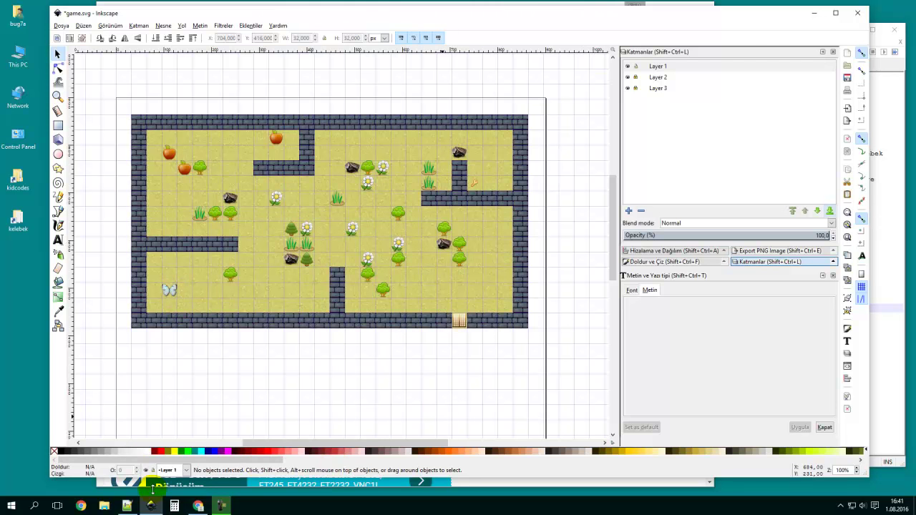
left_click(128, 506)
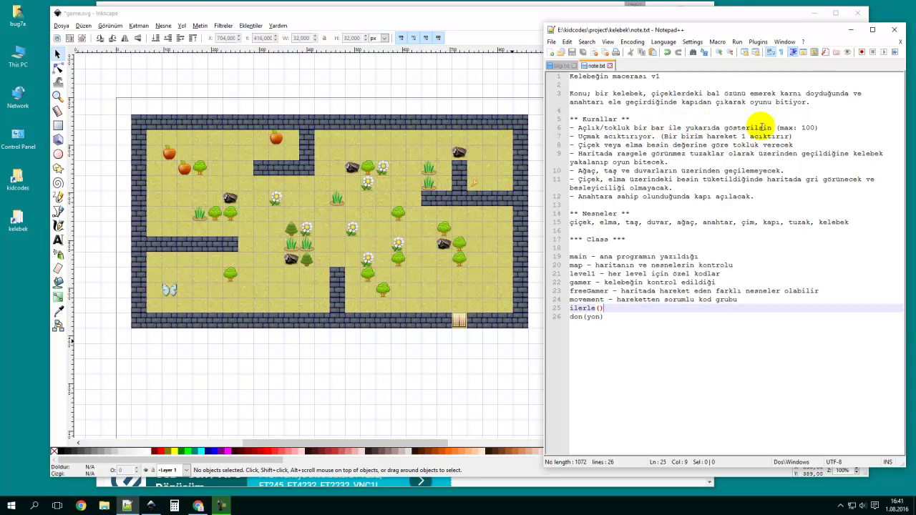
left_click_drag(818, 127, 577, 127)
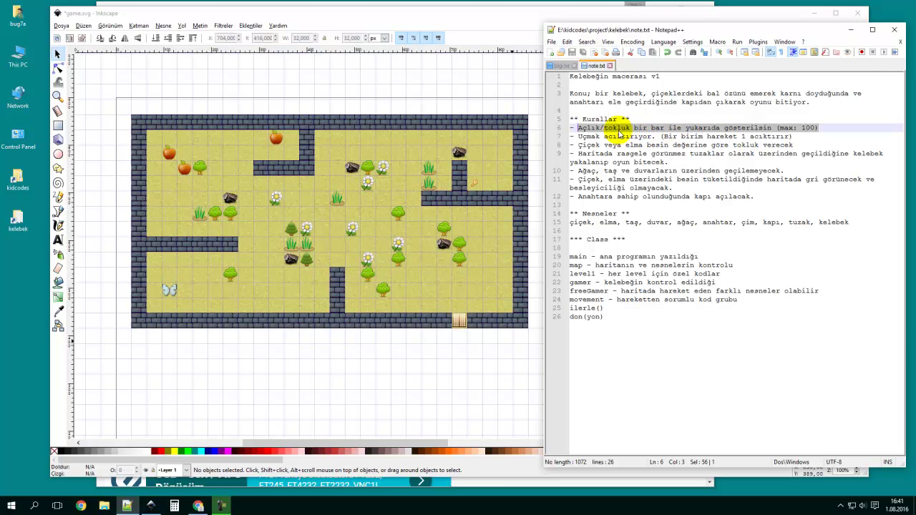
left_click(397, 82)
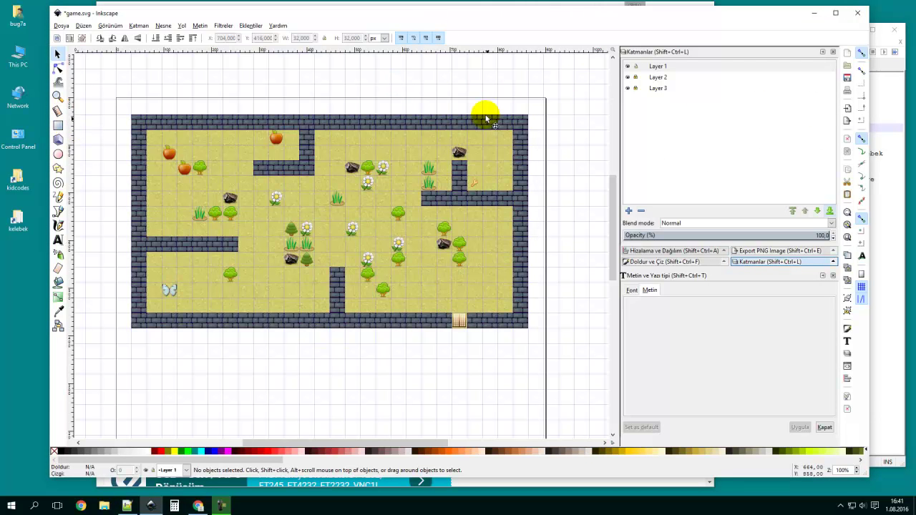
Draw a rectangle about 160 by 32 px over the top wall near its right end and select it for transforming.
left_click(57, 126)
left_click_drag(430, 119, 505, 129)
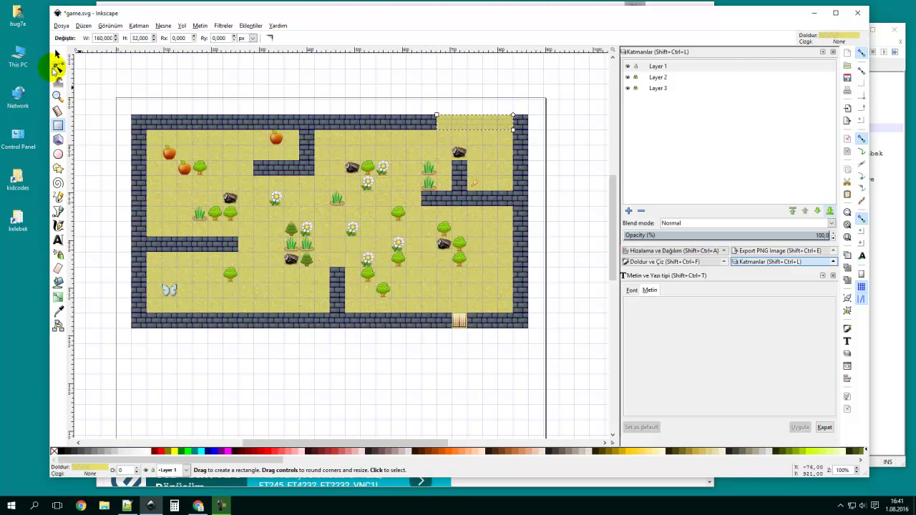
left_click(58, 54)
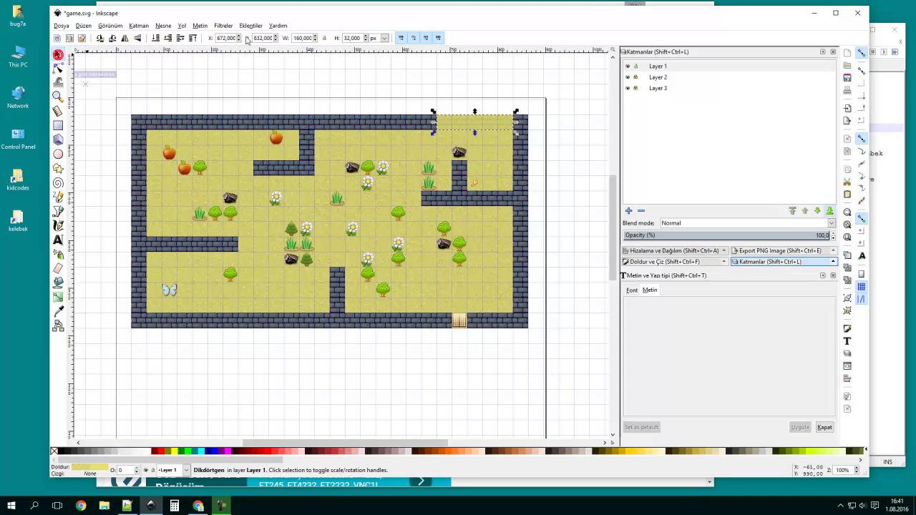
Set the new rectangle's width to 100 px and its height to 20 px.
left_click(297, 39)
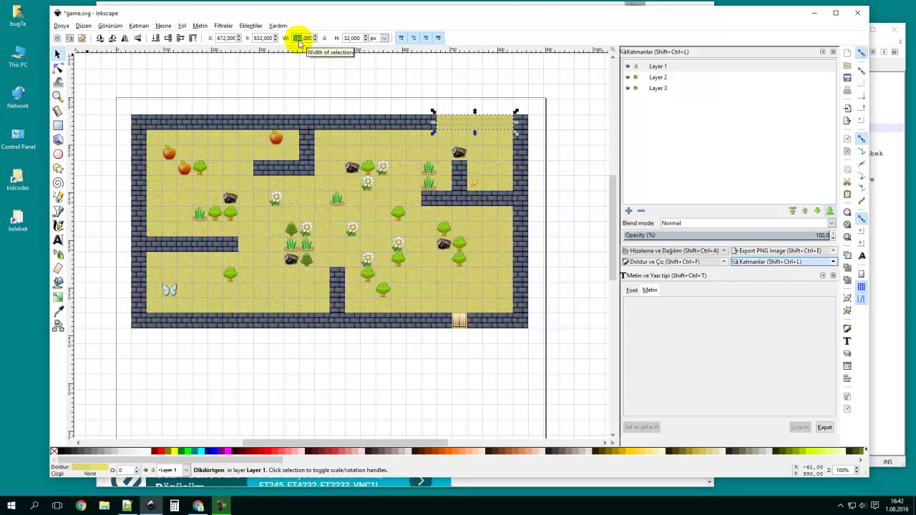
key("Return")
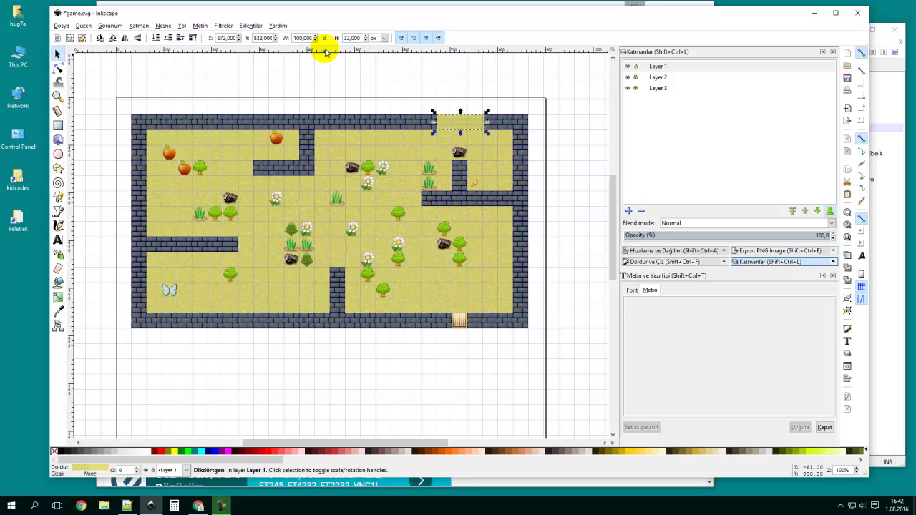
left_click(346, 41)
double_click(347, 40)
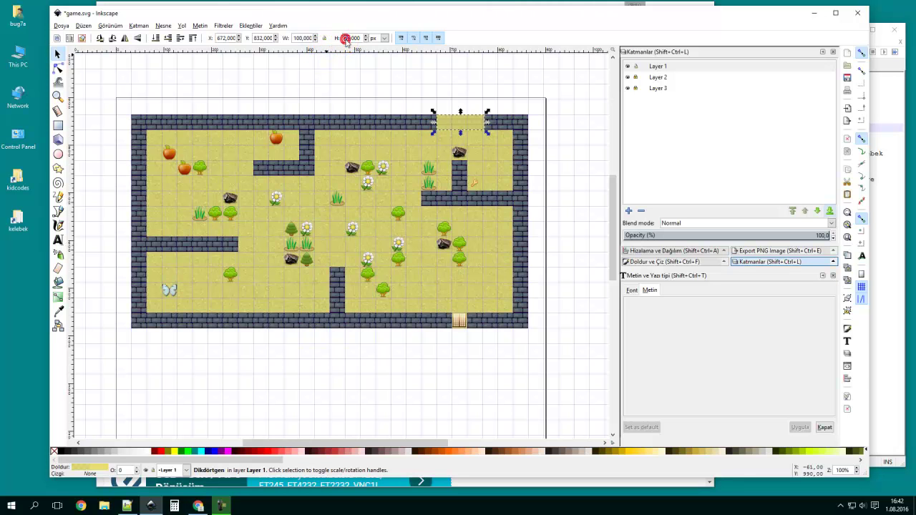
type("20")
key("Return")
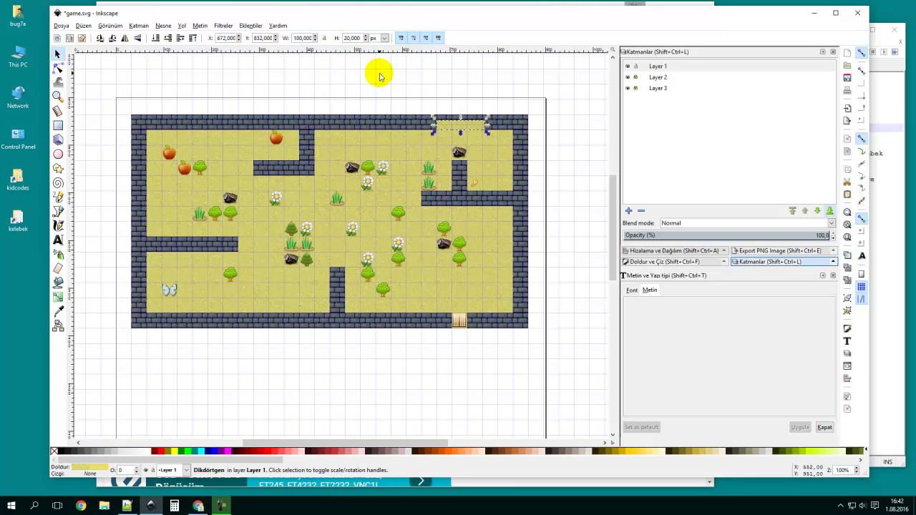
Set the rectangle's height to 16 px and nudge it within the top wall to X 676, Y 838 px.
left_click(346, 38)
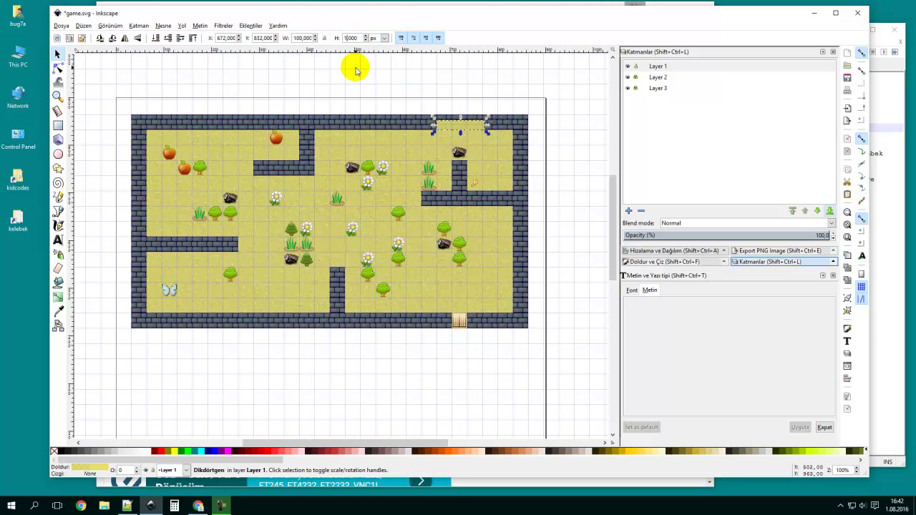
left_click(462, 129)
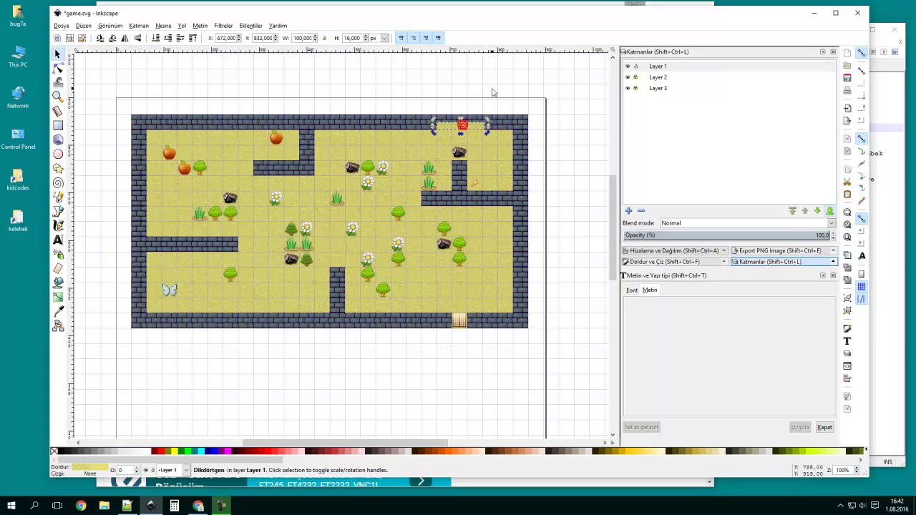
left_click(476, 122)
left_click(518, 103)
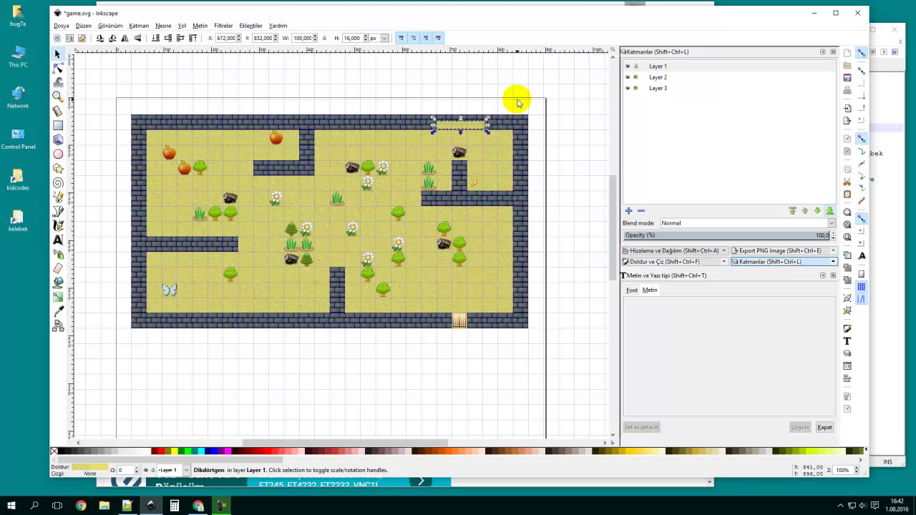
key("Right")
key("Right")
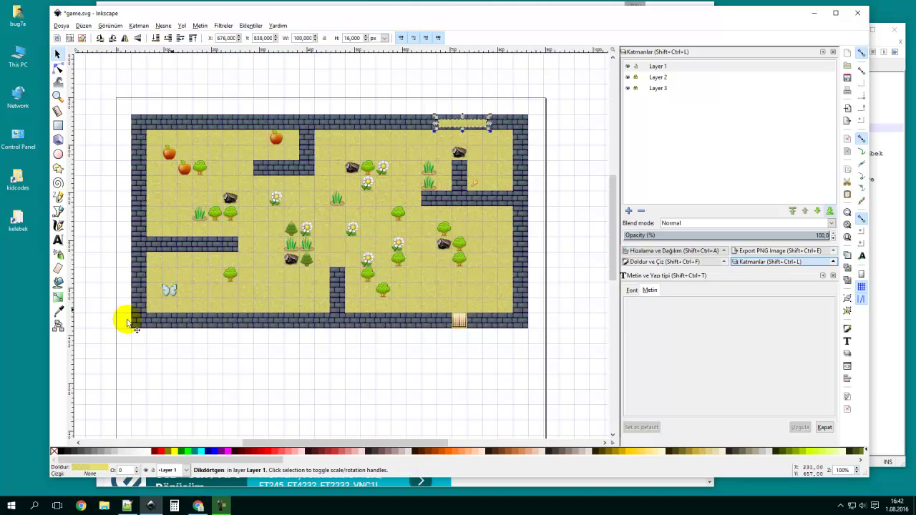
Fill the bar rectangle with white and give it a flat black stroke.
left_click(148, 449)
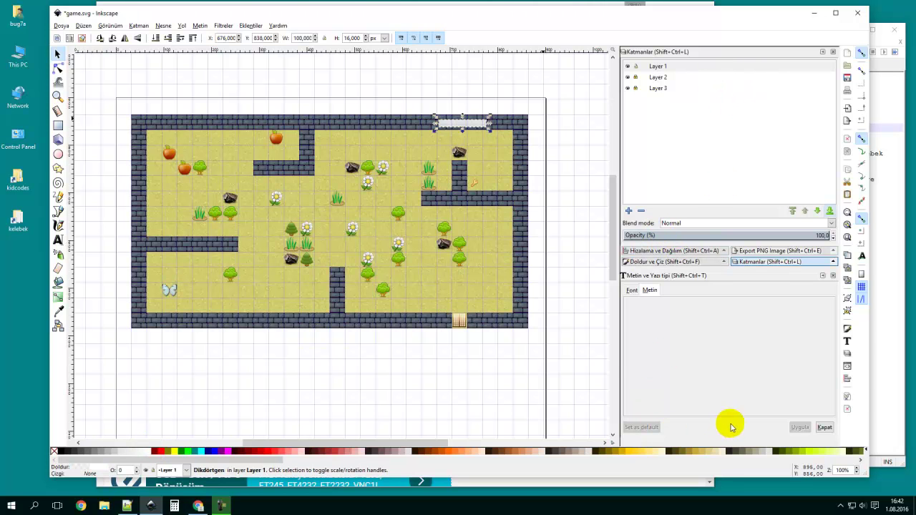
left_click(848, 328)
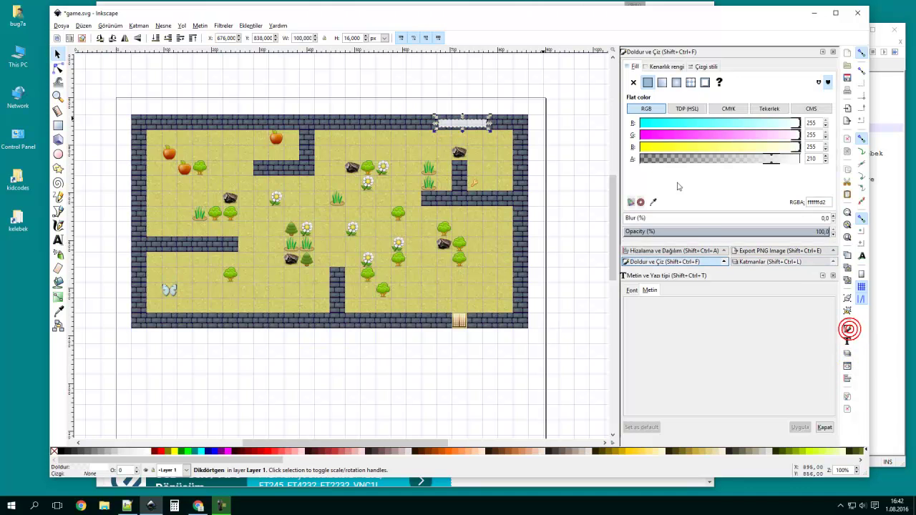
left_click(656, 66)
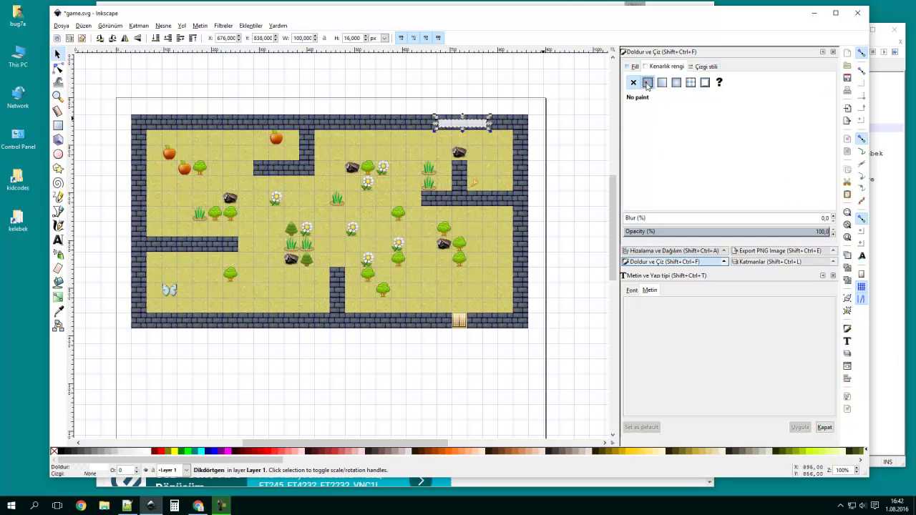
left_click(648, 83)
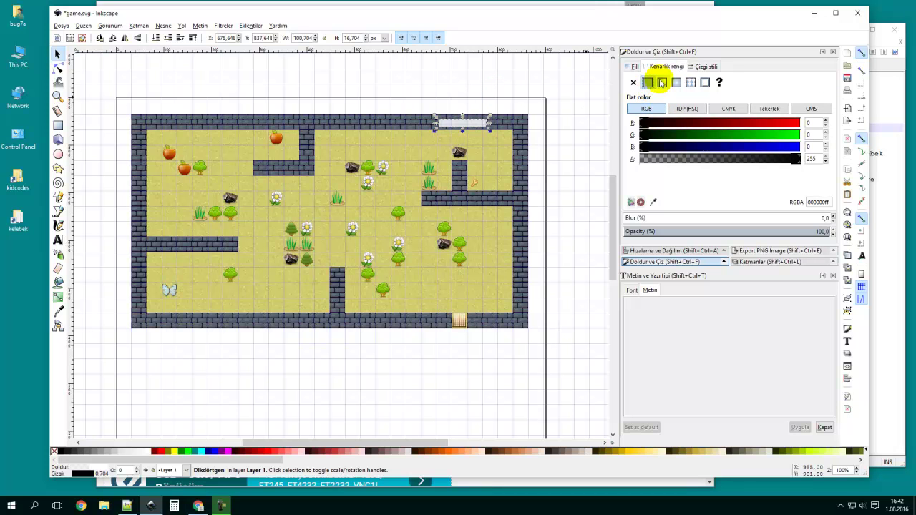
Set the bar's stroke width to 2 px and change its dash pattern to a continuous line.
left_click(704, 66)
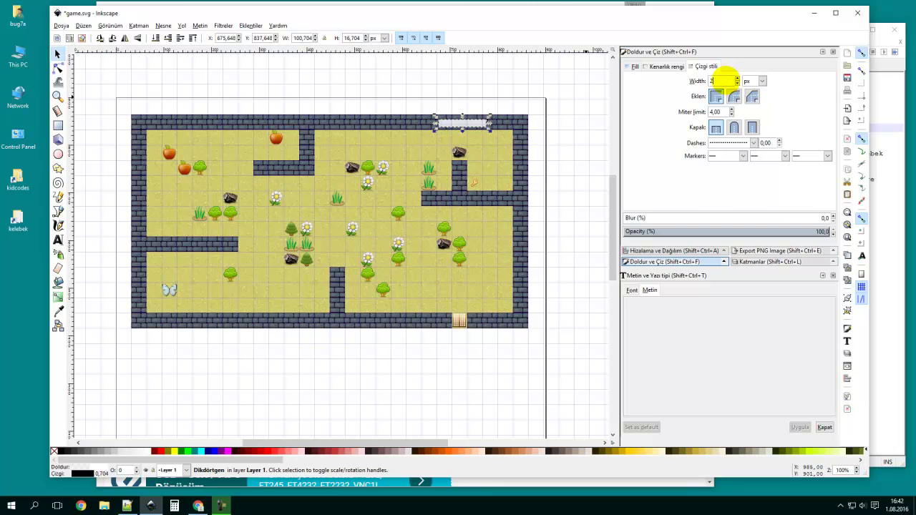
left_click(477, 97)
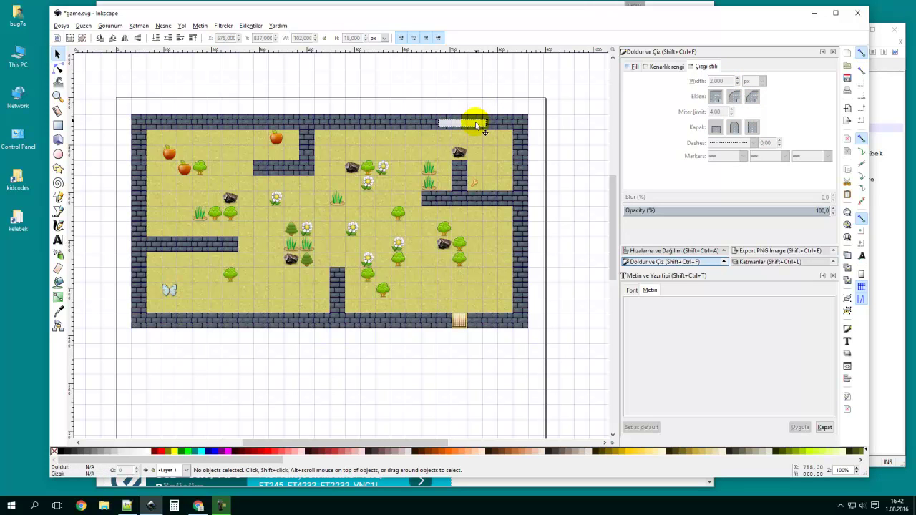
left_click(477, 125)
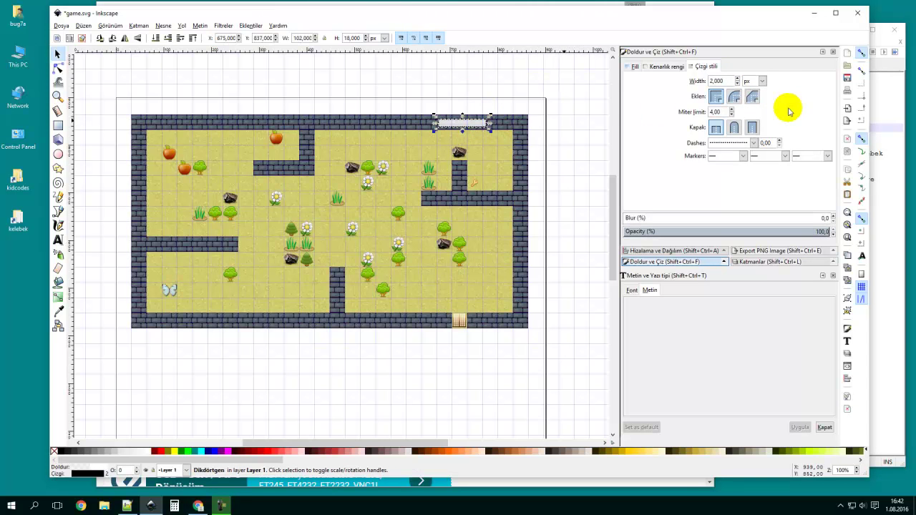
left_click(740, 142)
left_click(728, 154)
left_click(487, 82)
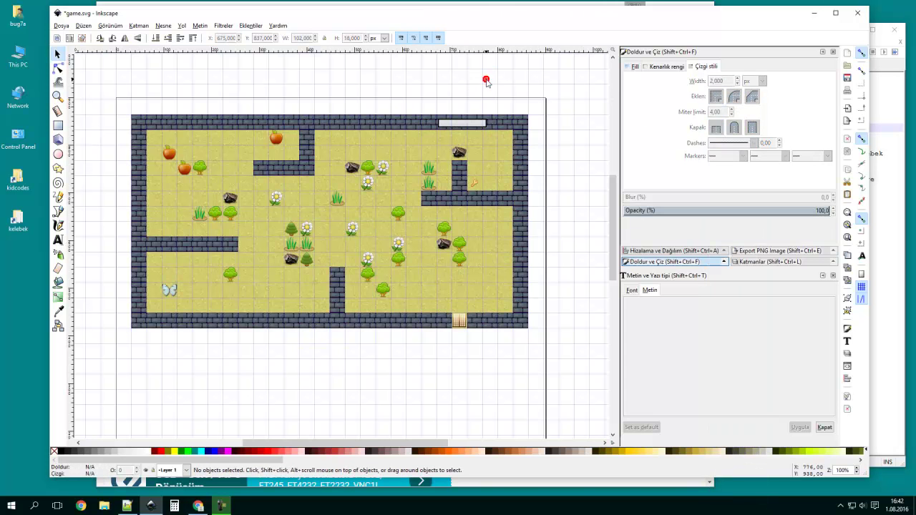
Nudge the bar up to Y 839 px and make its white fill fully opaque with an alpha of 255.
left_click(474, 127)
left_click(529, 77)
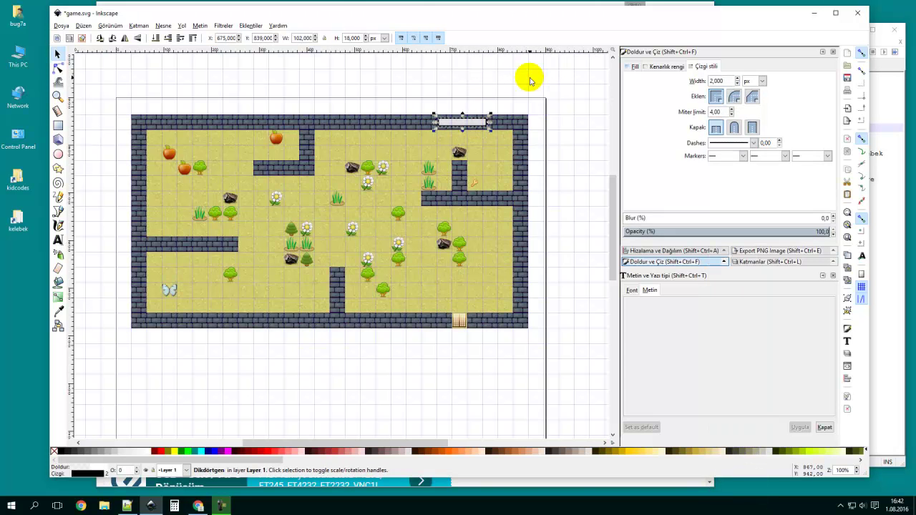
left_click(481, 123)
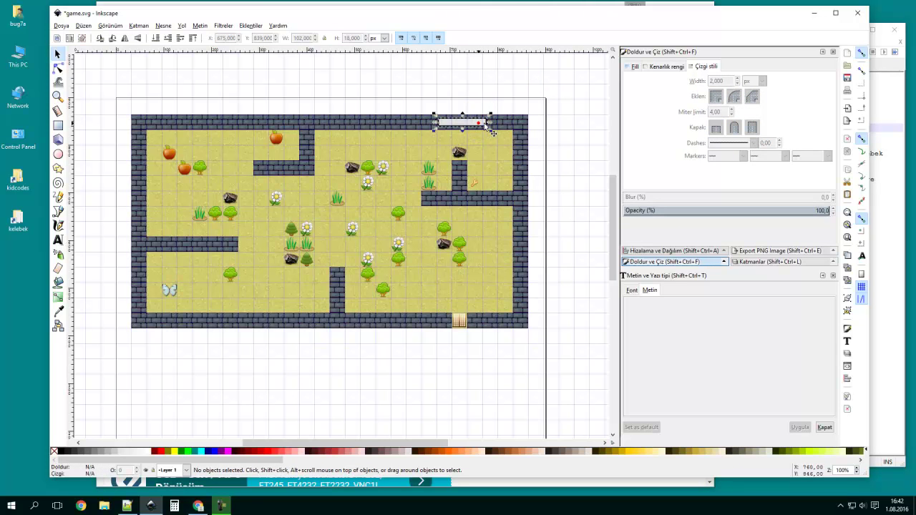
left_click(630, 66)
left_click_drag(768, 169, 801, 163)
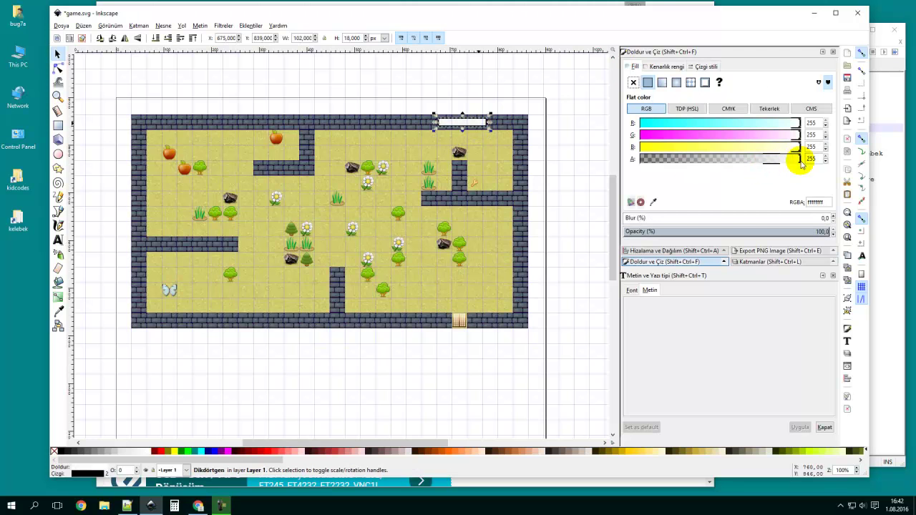
left_click(495, 76)
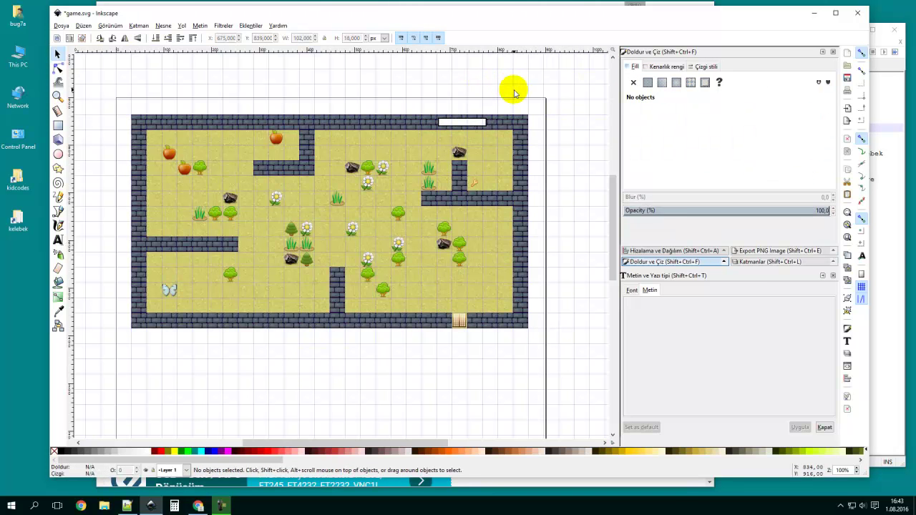
Set the white bar's height to 14 px and shift it within the top wall to Y 841 px.
left_click(476, 126)
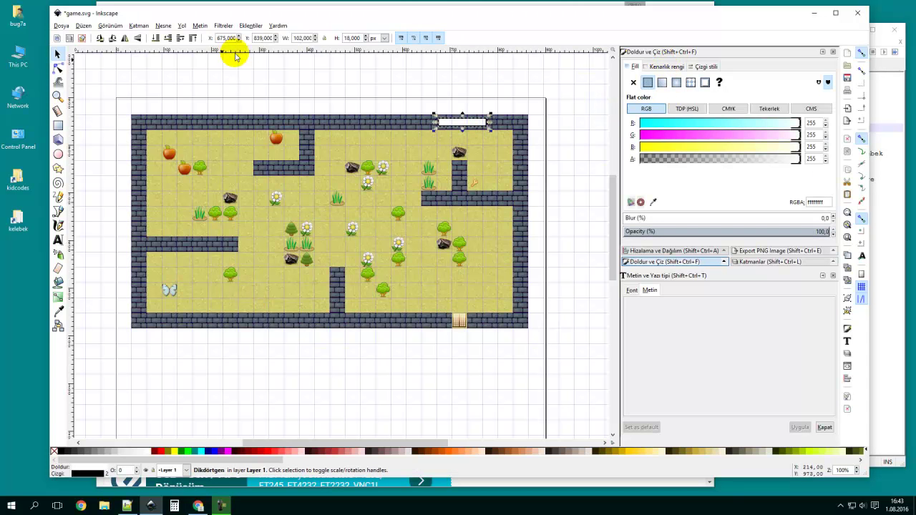
left_click(348, 38)
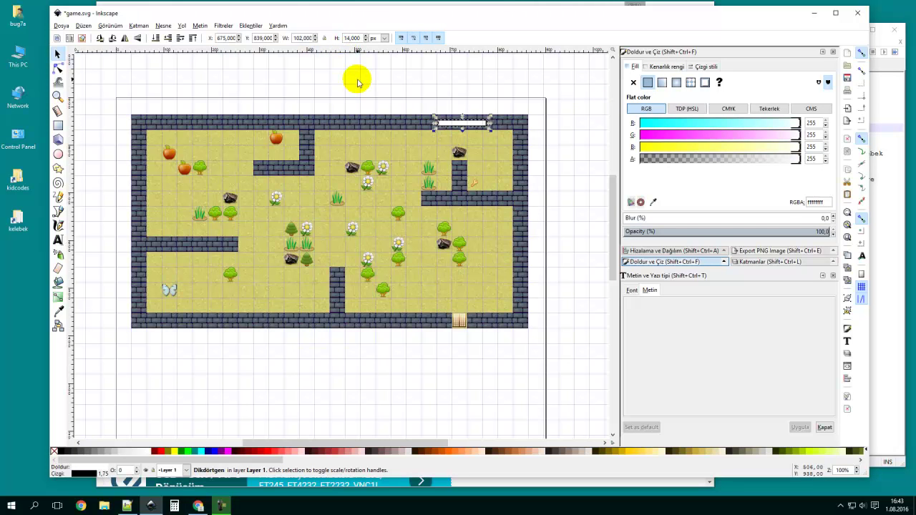
left_click(364, 81)
left_click_drag(468, 124, 469, 123)
left_click(496, 82)
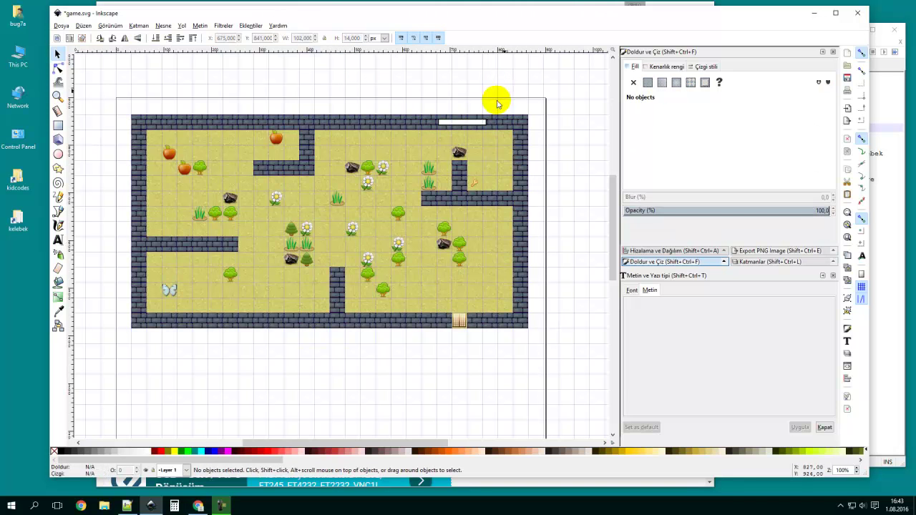
Set the bar's width to 200 px and move it along the top wall to about X 633, Y 842 px.
left_click(459, 122)
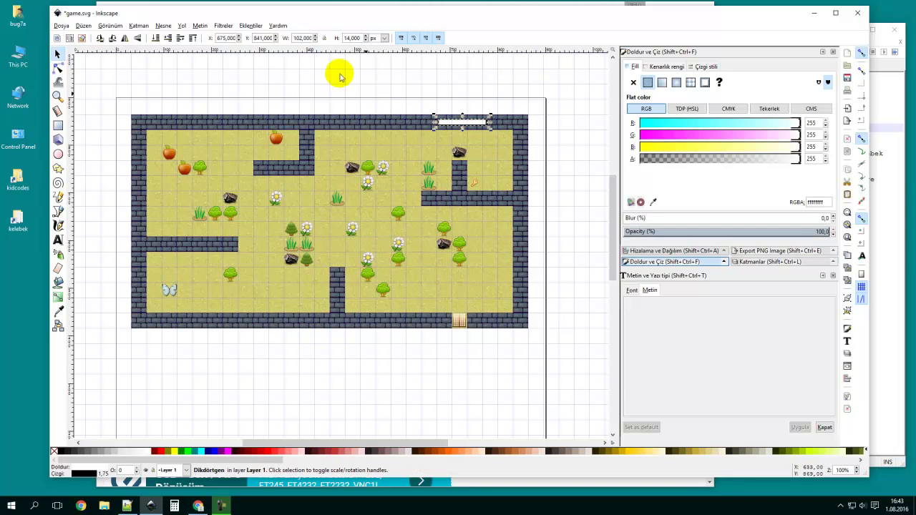
double_click(299, 37)
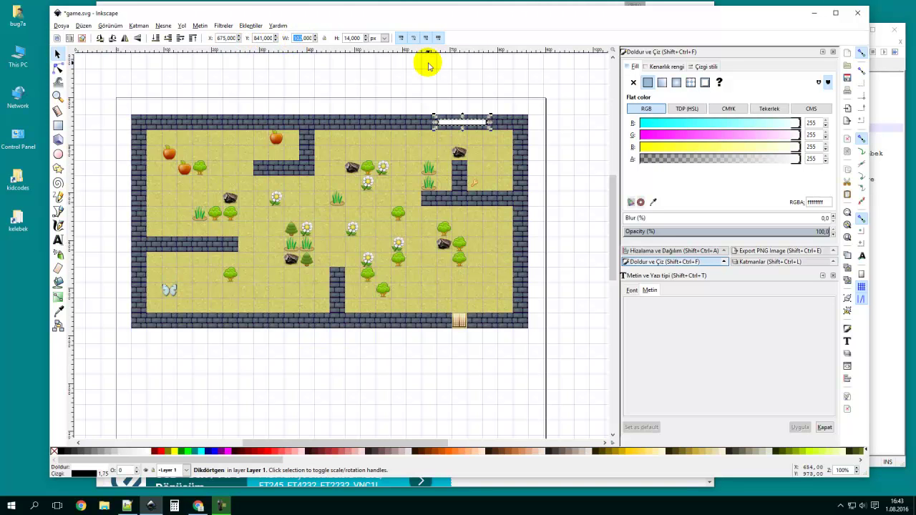
key("Return")
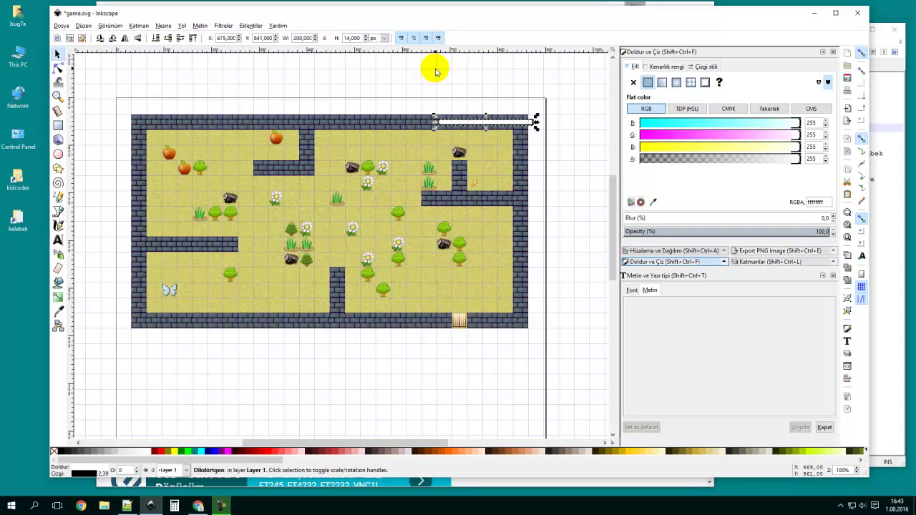
left_click_drag(464, 126, 448, 123)
key("Down")
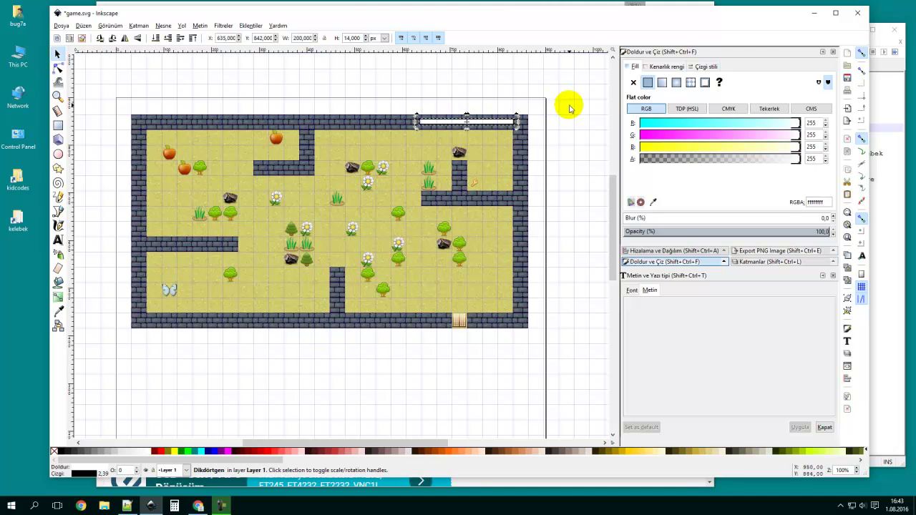
left_click(570, 107)
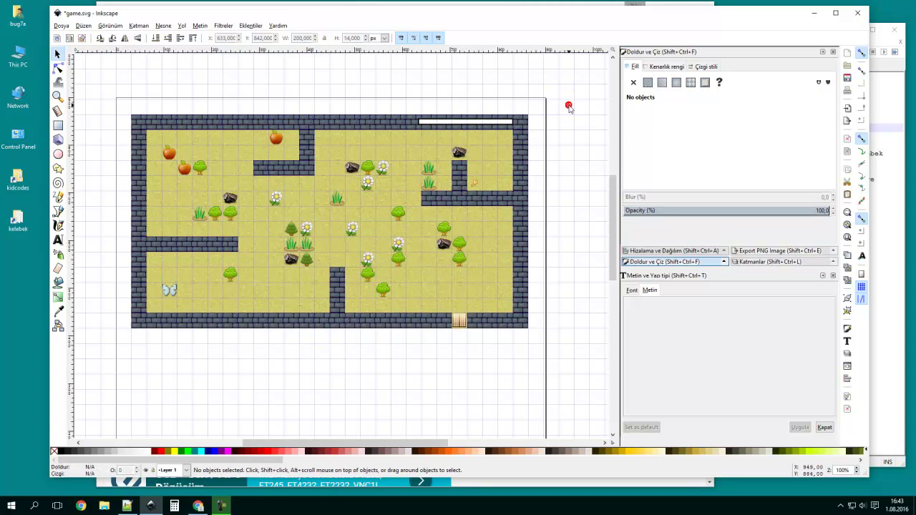
Nudge the bar down to Y 840 px and check its stroke style settings.
left_click(452, 123)
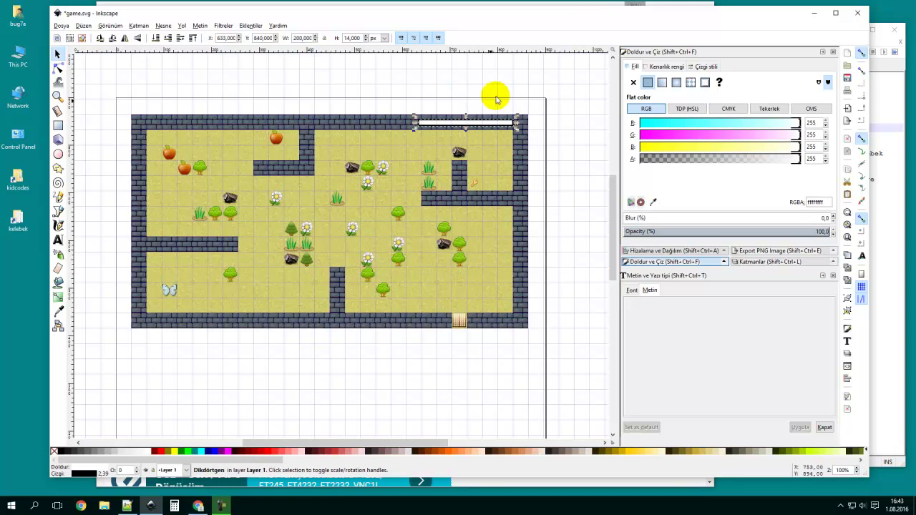
left_click(666, 65)
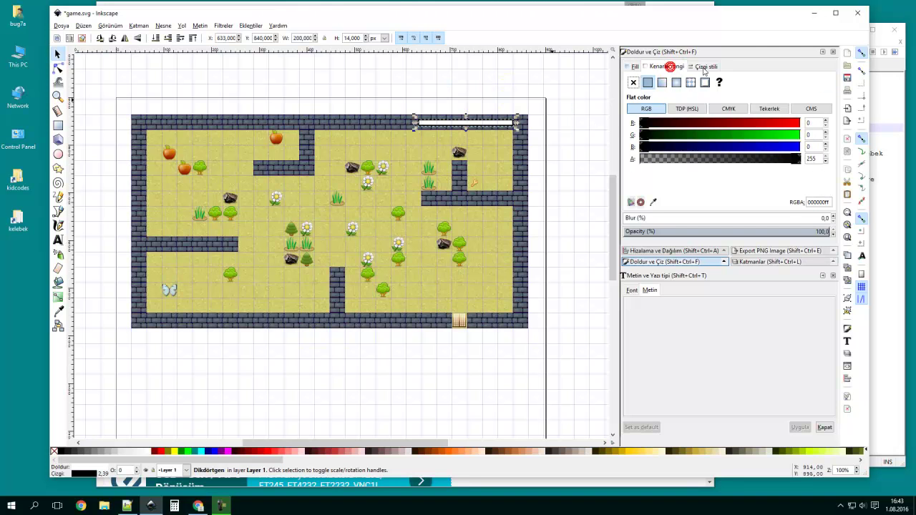
left_click(707, 68)
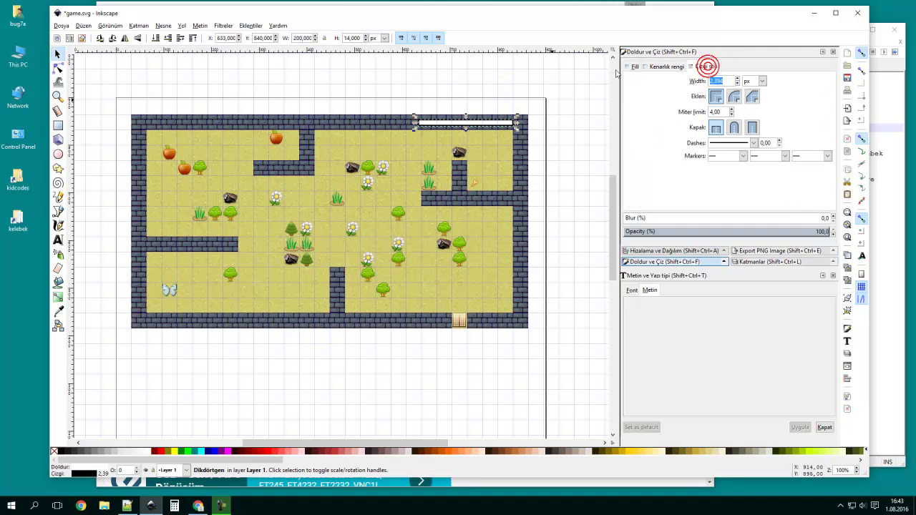
left_click(472, 80)
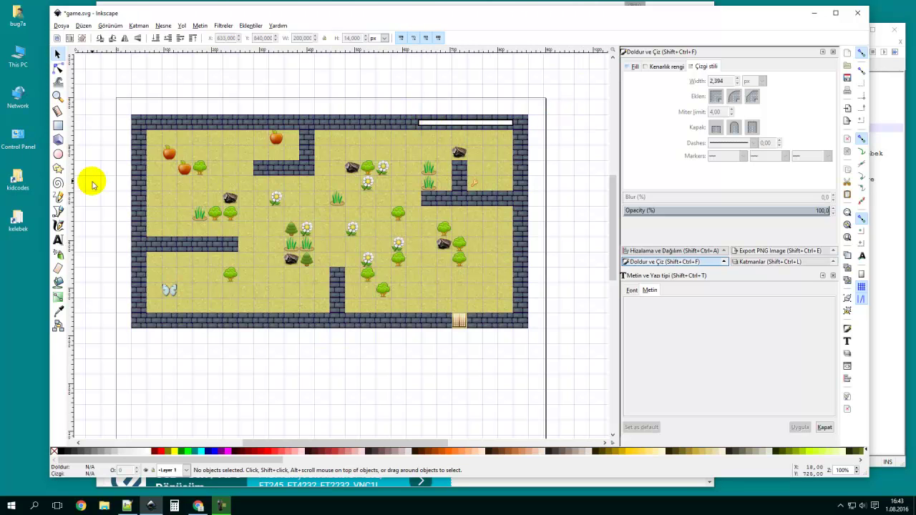
Add a "Durum" text label and place it on the top wall just before the bar's left end.
left_click(59, 240)
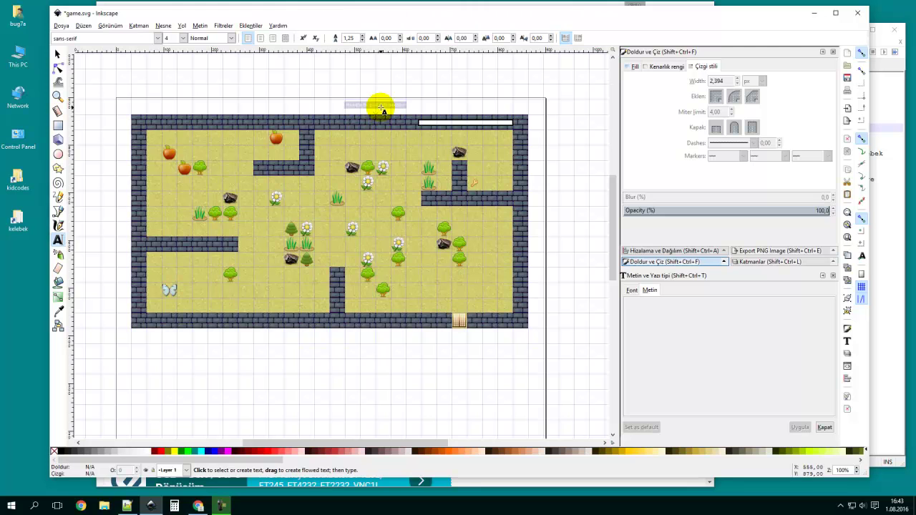
left_click(379, 102)
key("ctrl+v")
key("ctrl+v")
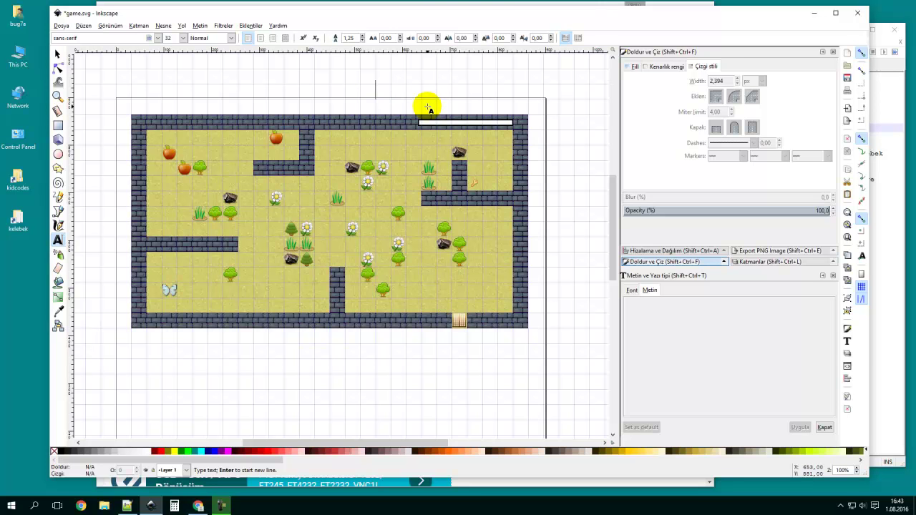
type("Durum")
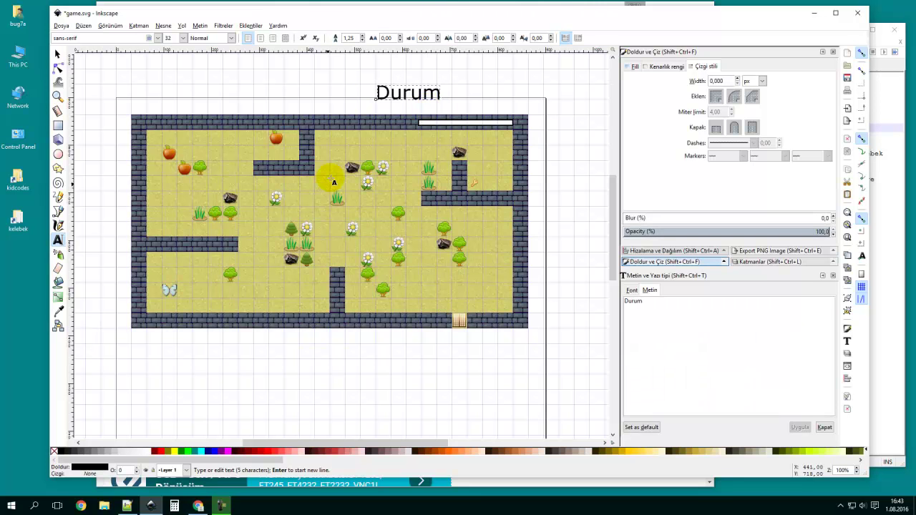
left_click(58, 54)
left_click(391, 97)
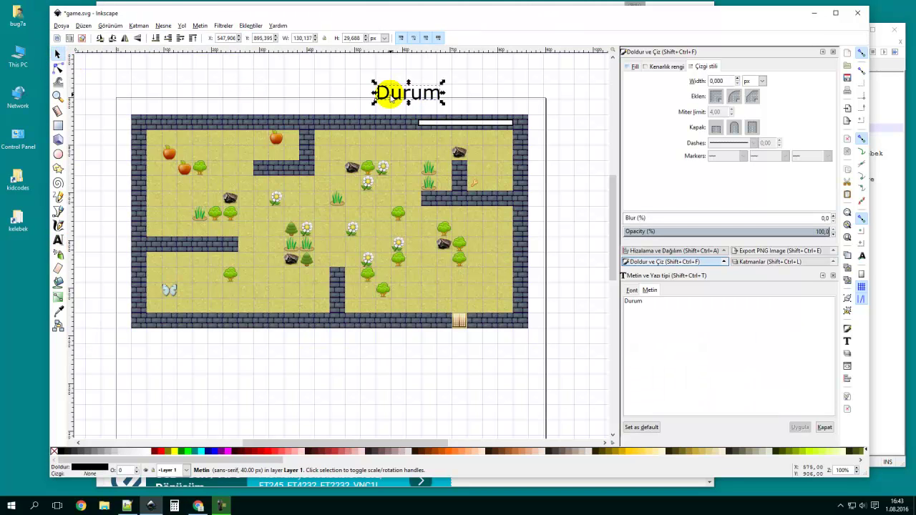
mouse_move(398, 101)
left_mouse_down()
mouse_move(388, 96)
mouse_move(376, 130)
left_mouse_up()
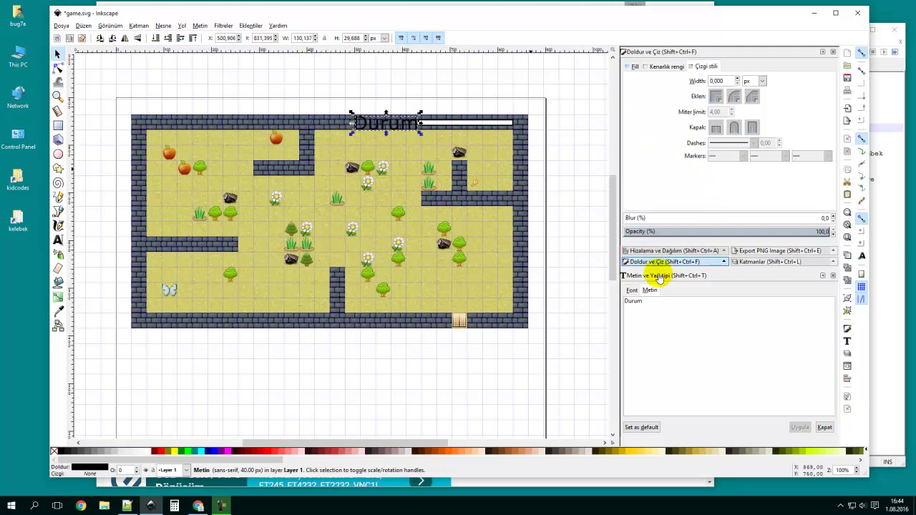
Set the "Durum" label's font size to 20 and fill it with white.
left_click(632, 290)
left_click(819, 360)
double_click(810, 357)
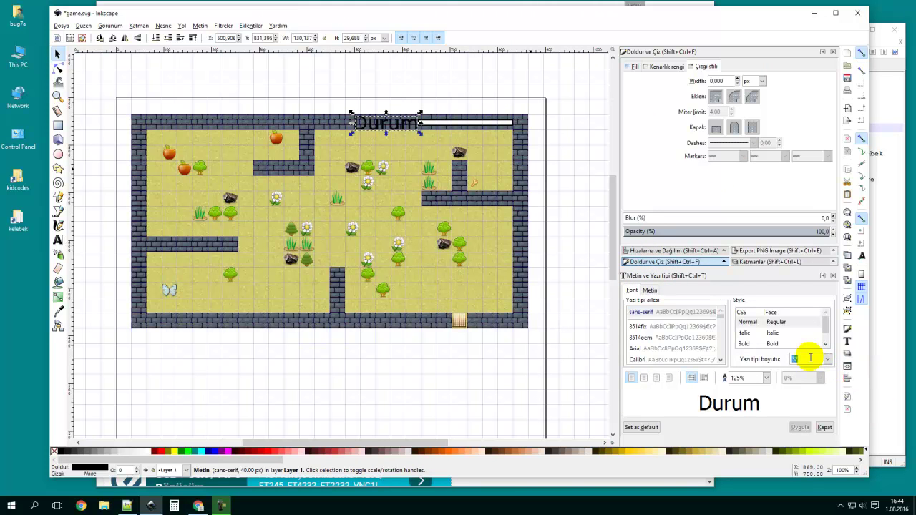
type("20")
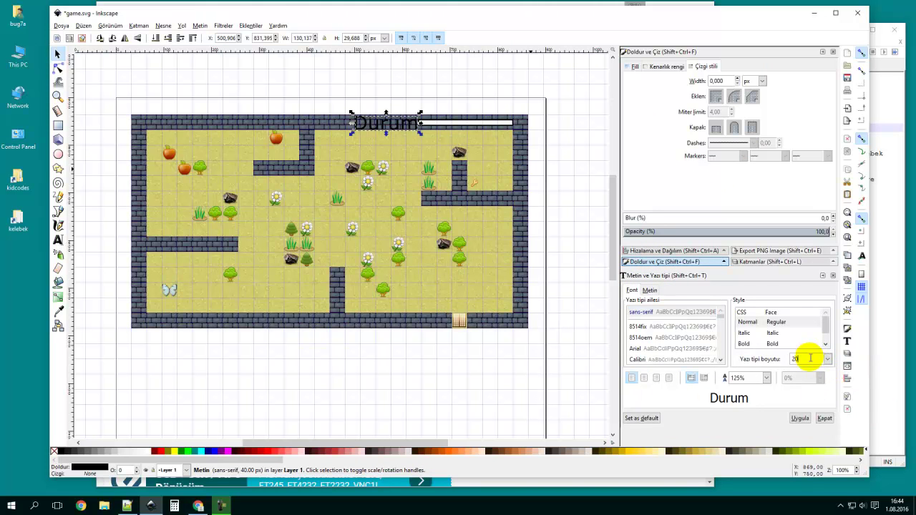
left_click(800, 418)
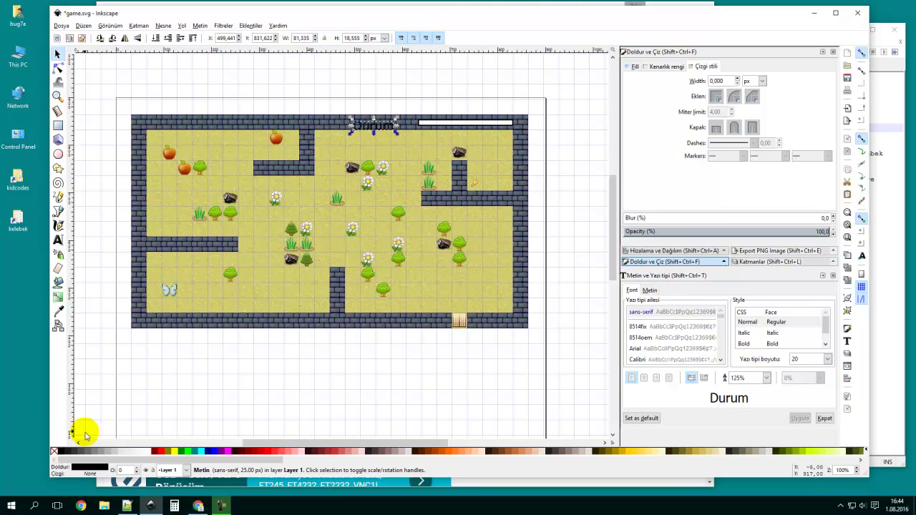
left_click(147, 450)
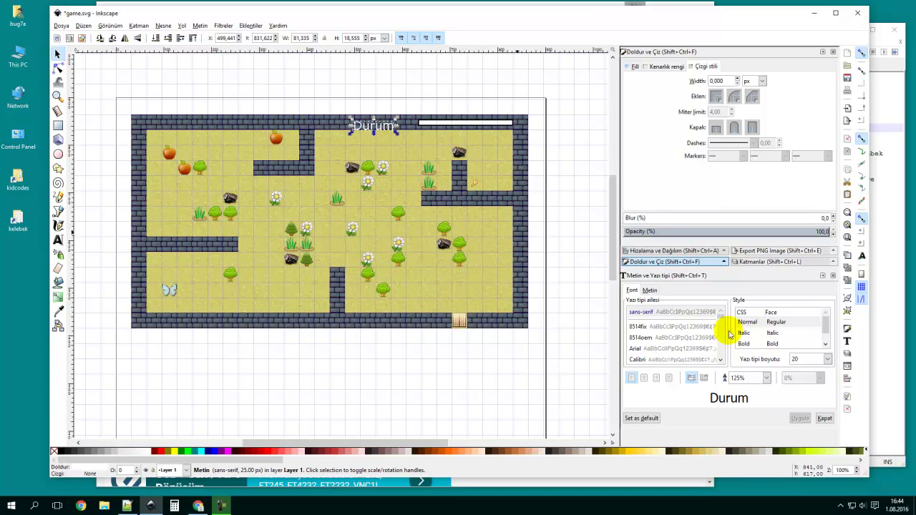
Make the "Durum" label bold and move it closer to the bar within the top wall.
left_click(767, 343)
left_click(799, 419)
left_click_drag(389, 127, 405, 123)
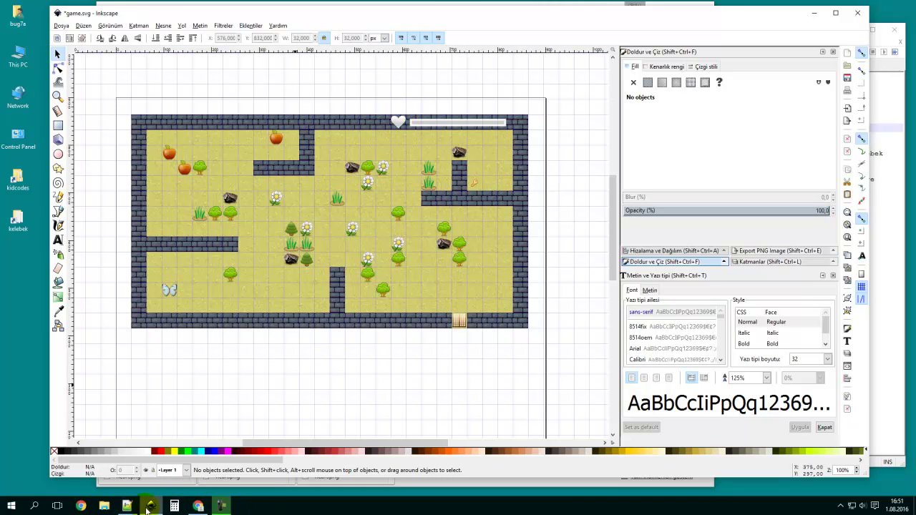
Switch to Chrome to view the heart icon search page, then return to the map drawing in Inkscape.
left_click(199, 505)
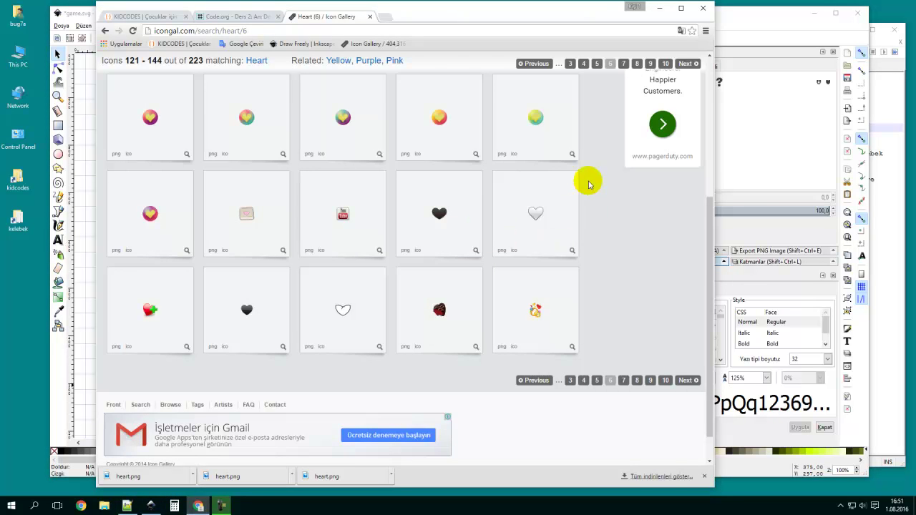
left_click(659, 8)
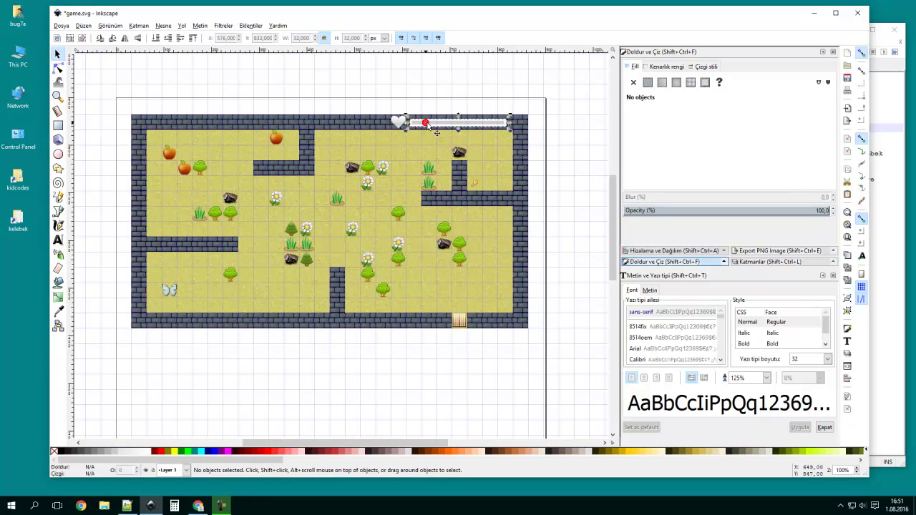
left_click(493, 119)
left_click(319, 116)
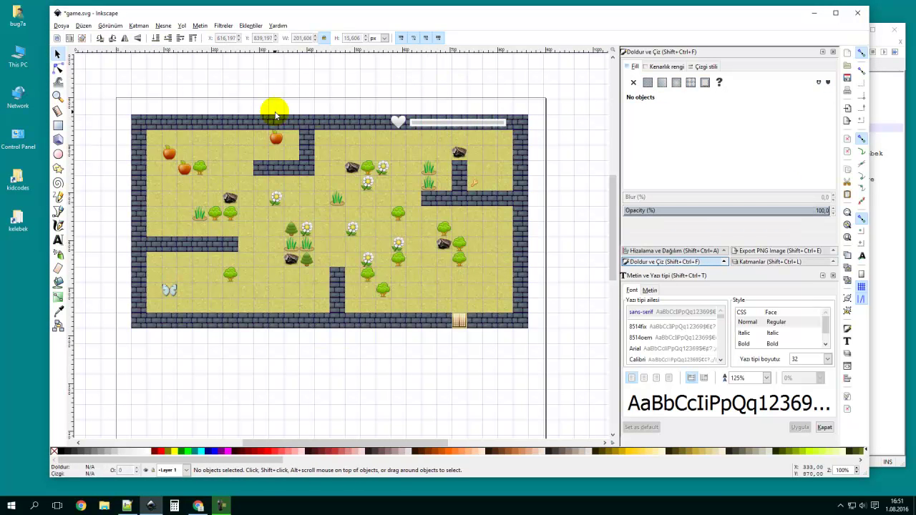
Copy the grey bar, paste it in place and shorten the copy to about 151 px wide.
left_click(58, 125)
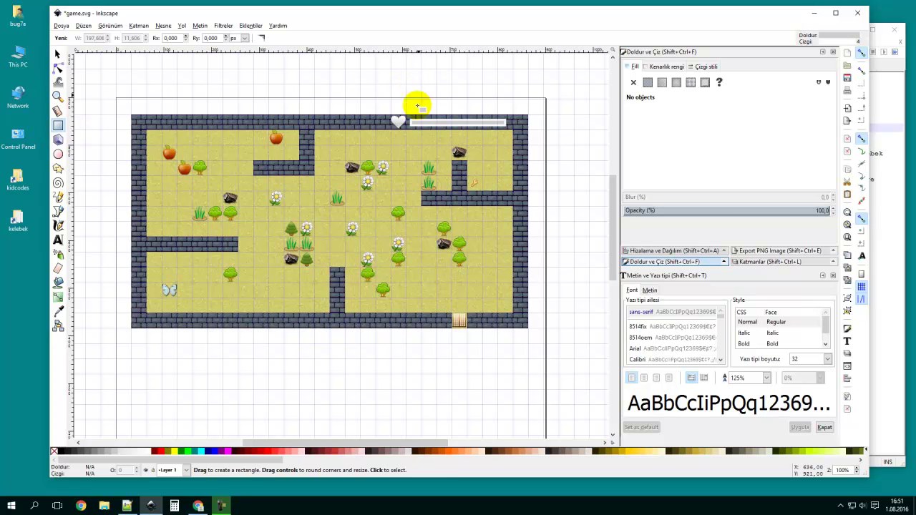
left_click(58, 53)
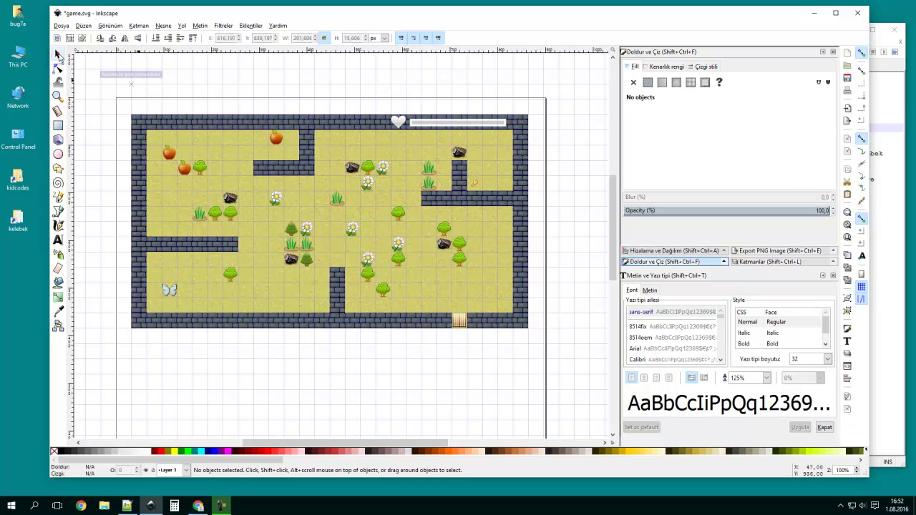
left_click(425, 124)
right_click(424, 125)
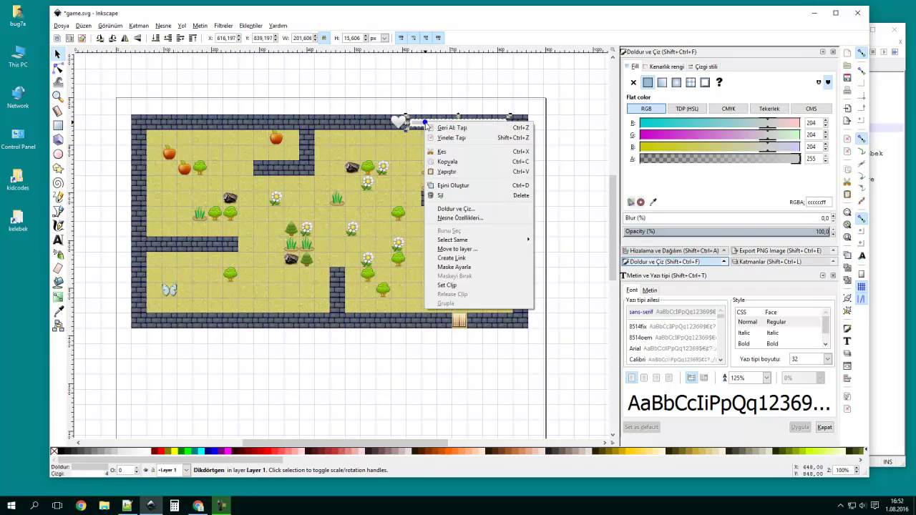
left_click(448, 163)
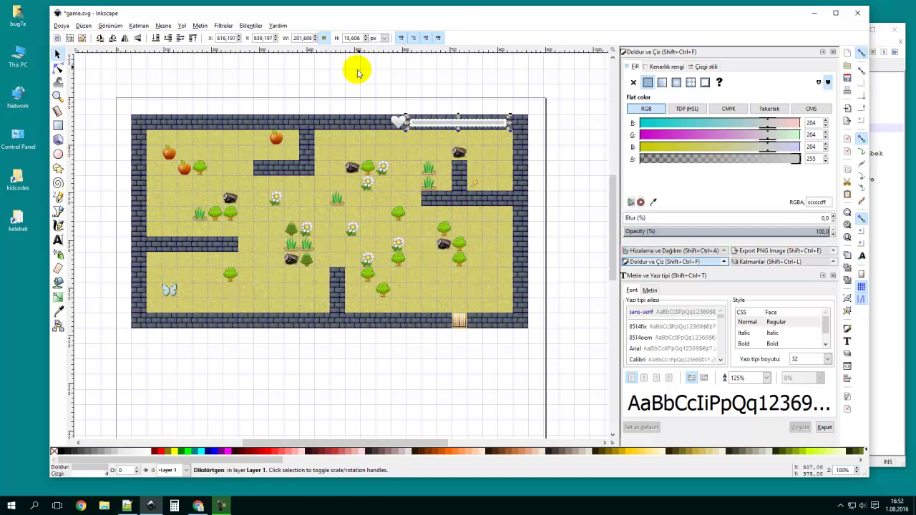
left_click(85, 27)
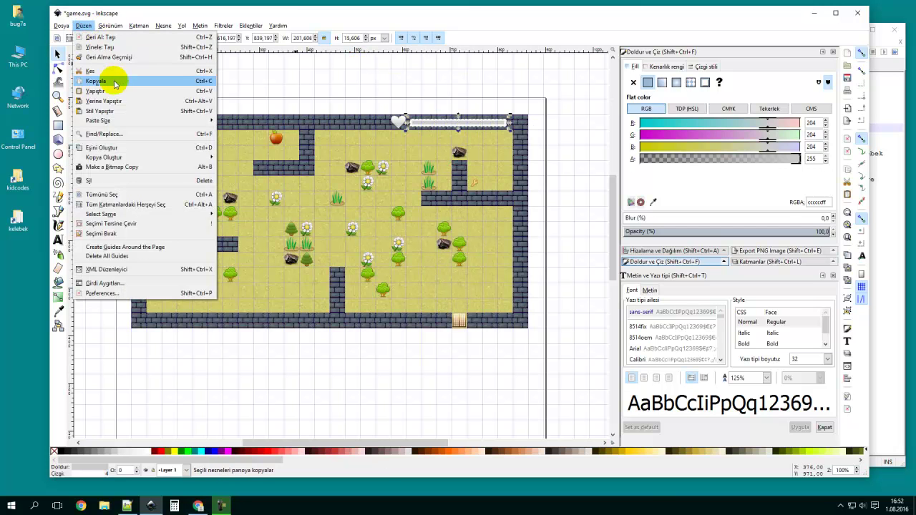
left_click(104, 100)
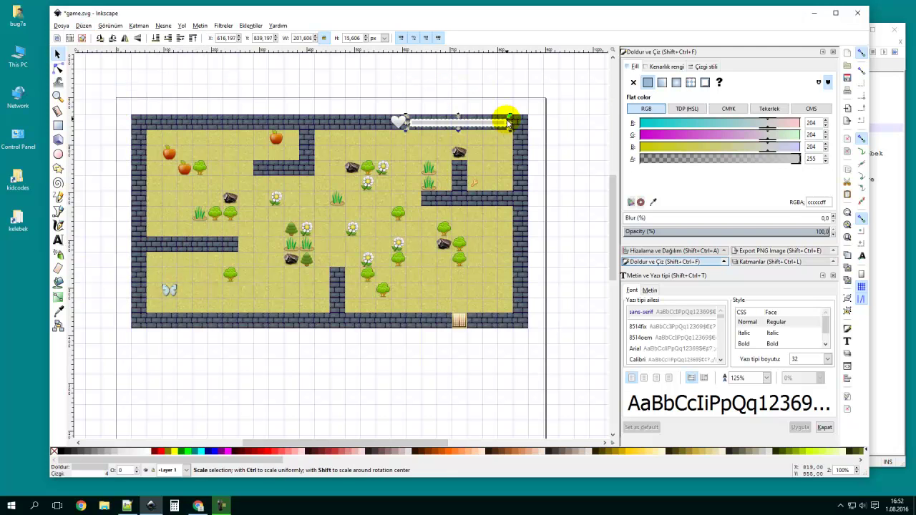
mouse_move(512, 125)
left_mouse_down()
mouse_move(466, 120)
mouse_move(488, 123)
left_mouse_up()
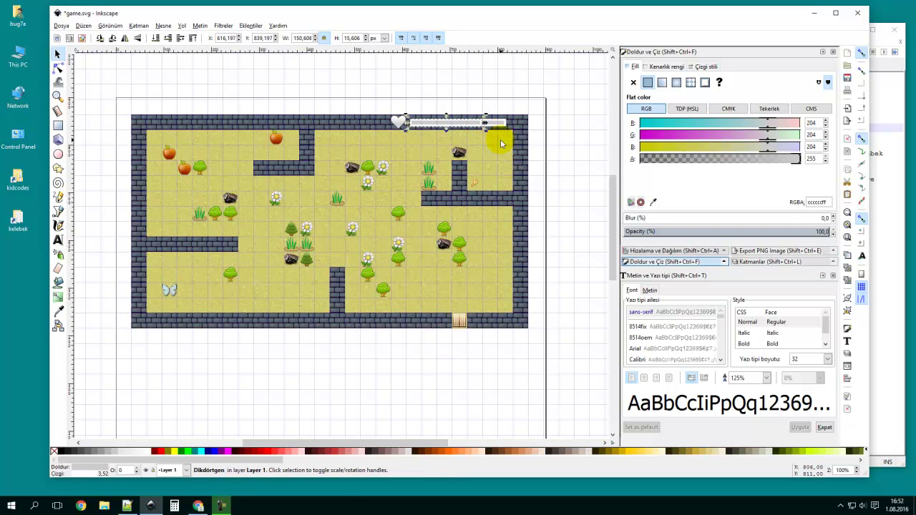
Try removing the shorter bar's stroke paint, and restore its flat white stroke.
left_click(666, 68)
left_click(633, 83)
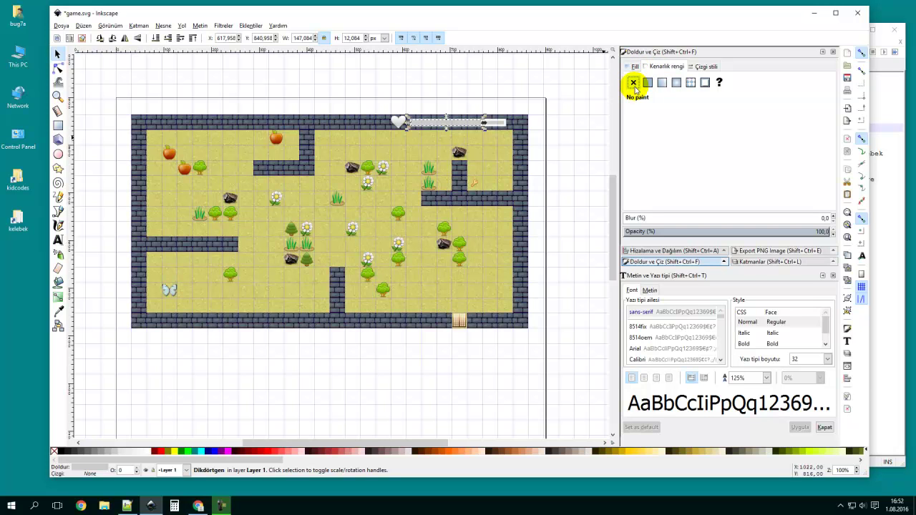
left_click(647, 83)
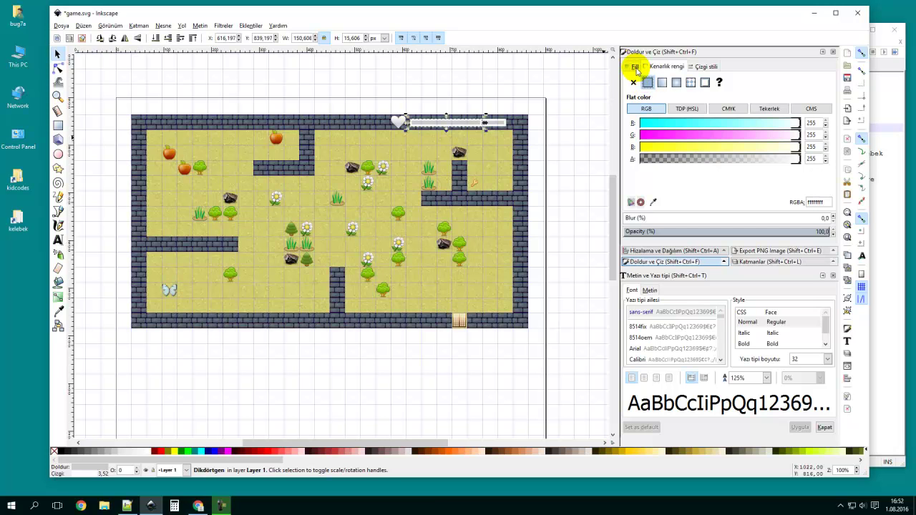
Fill the shorter status bar with red (ff0000ff).
left_click(634, 67)
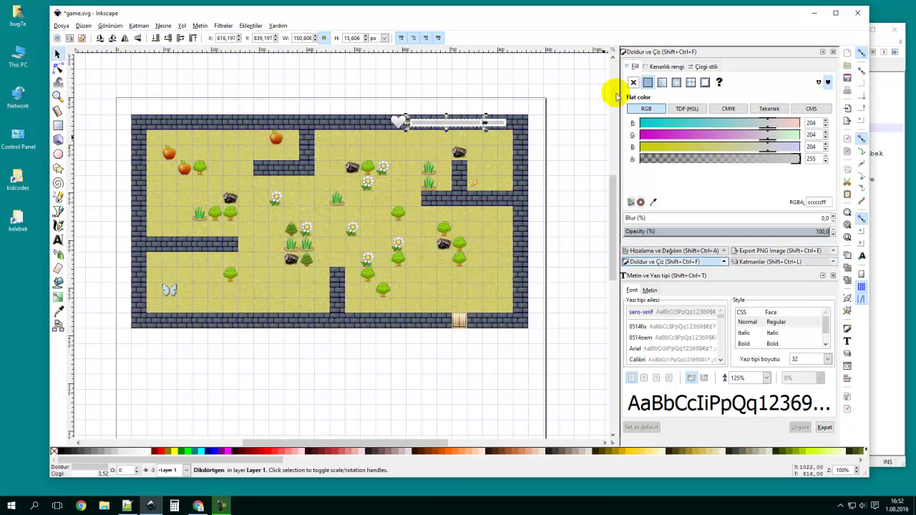
left_click(162, 452)
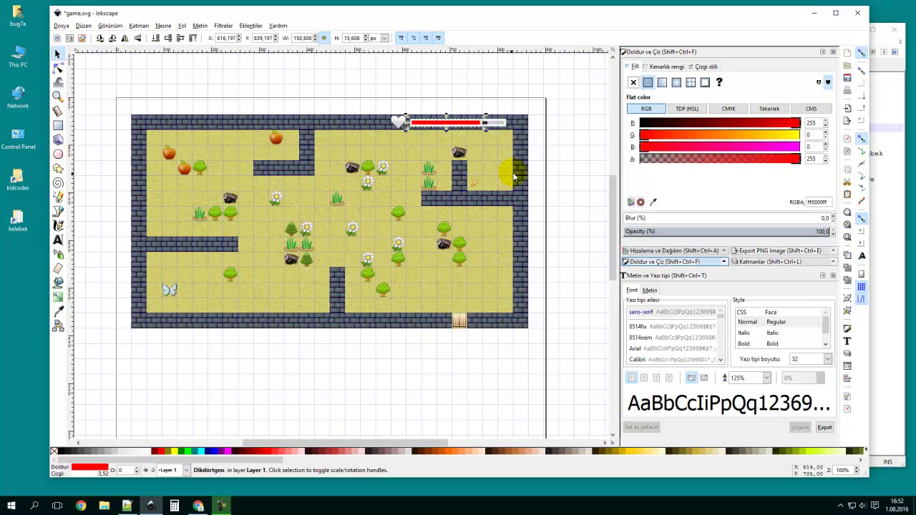
left_click(530, 72)
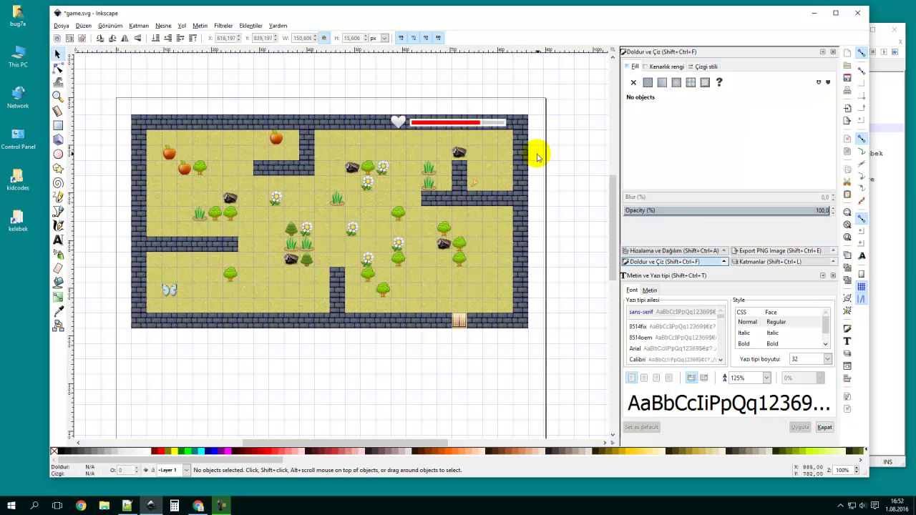
left_click(474, 123)
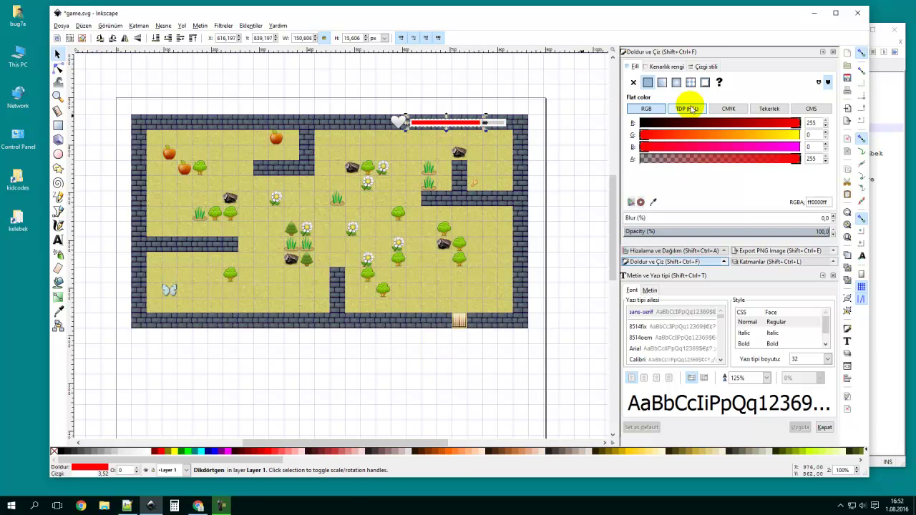
left_click(664, 68)
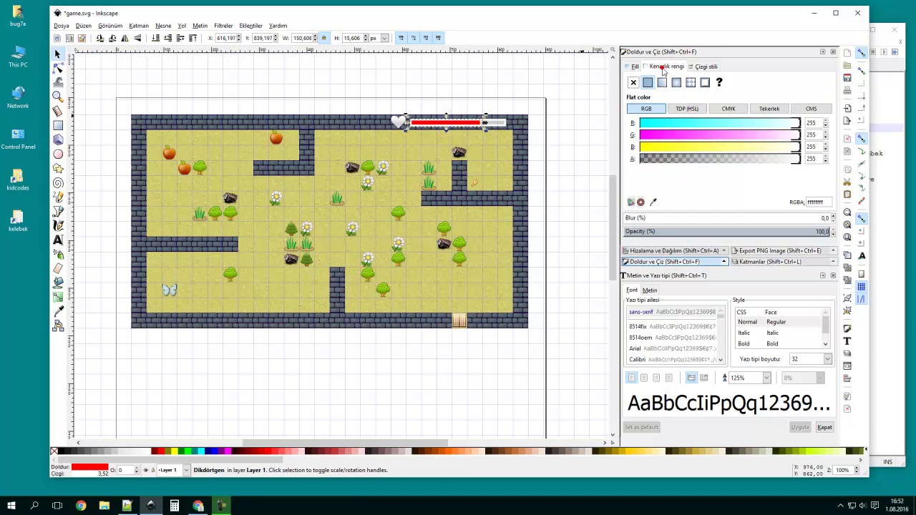
Scale the heart icon beside the status bar to 25 px wide with its proportions locked.
left_click(402, 126)
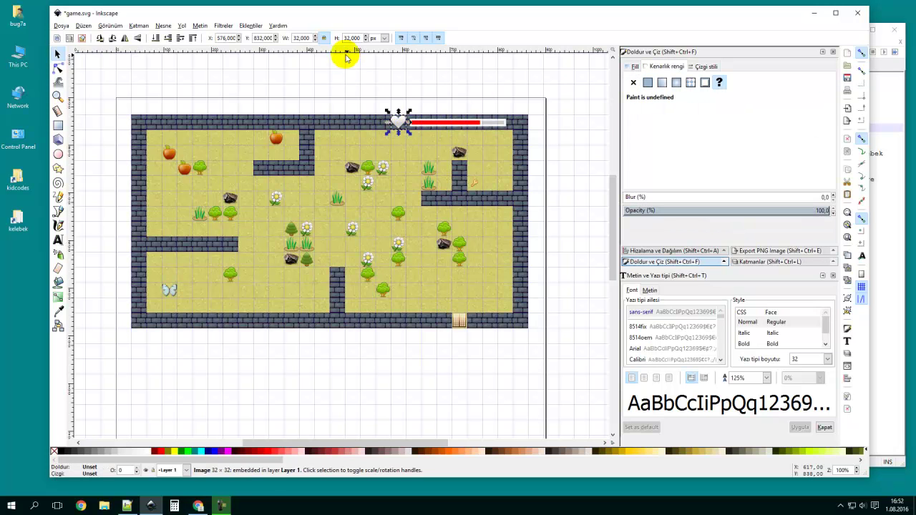
double_click(301, 38)
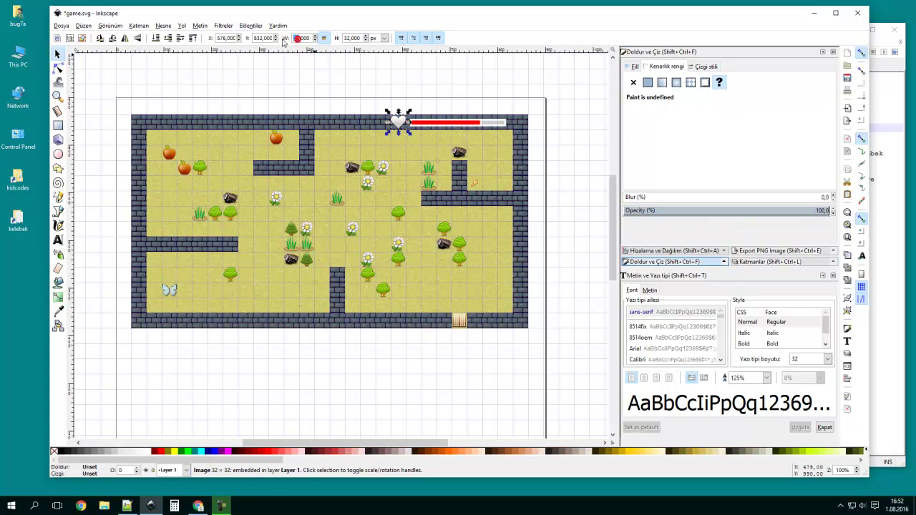
type("25")
key("Return")
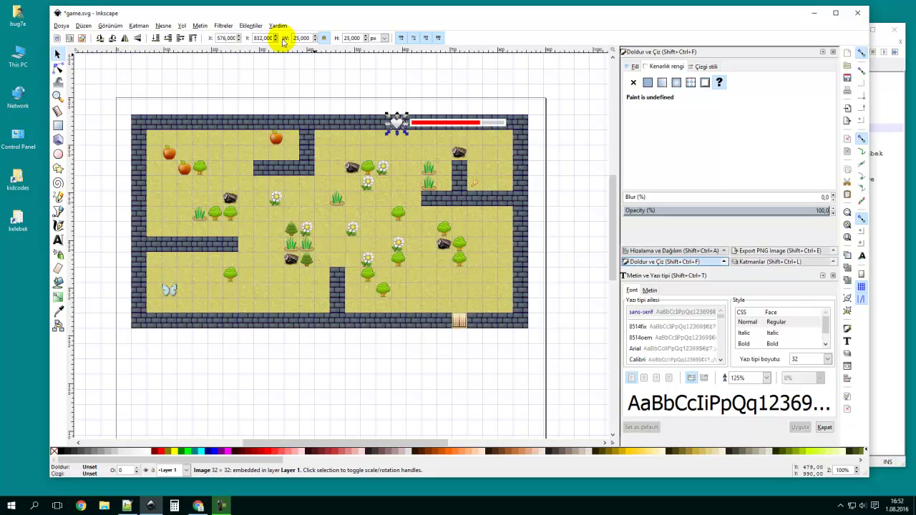
left_click(381, 76)
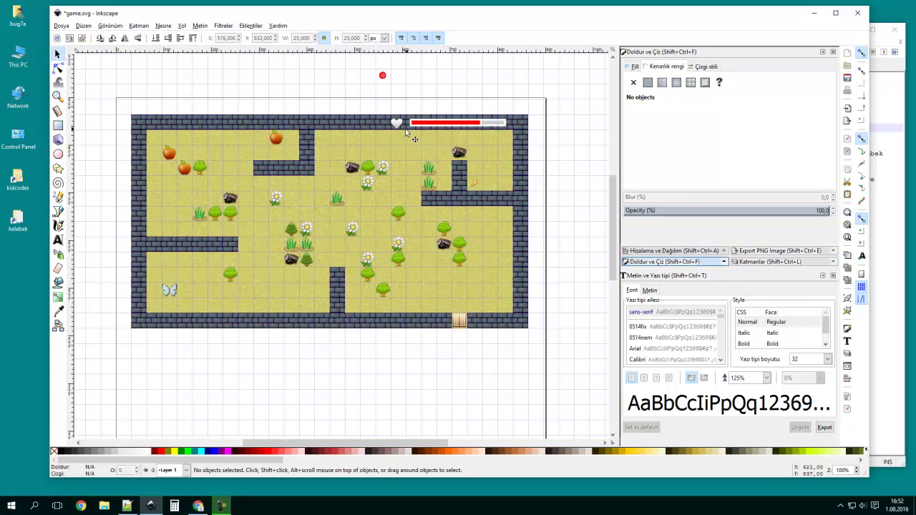
Nudge the heart icon right and up within the top wall to X 580, Y 834.
left_click(398, 125)
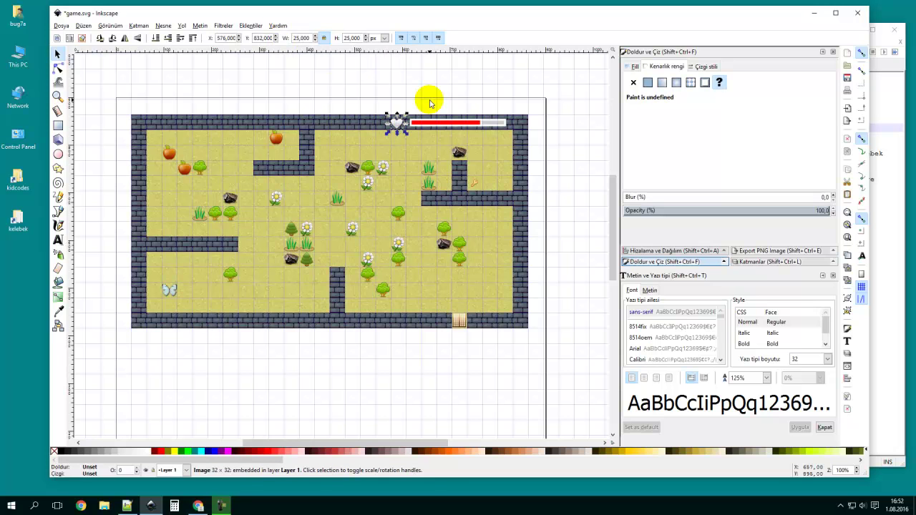
key("Right")
key("Right")
key("Up")
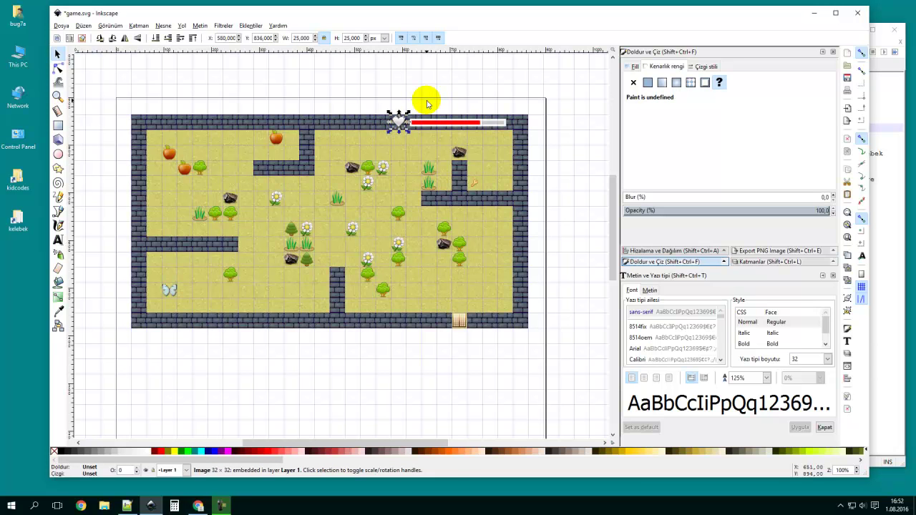
left_click(429, 102)
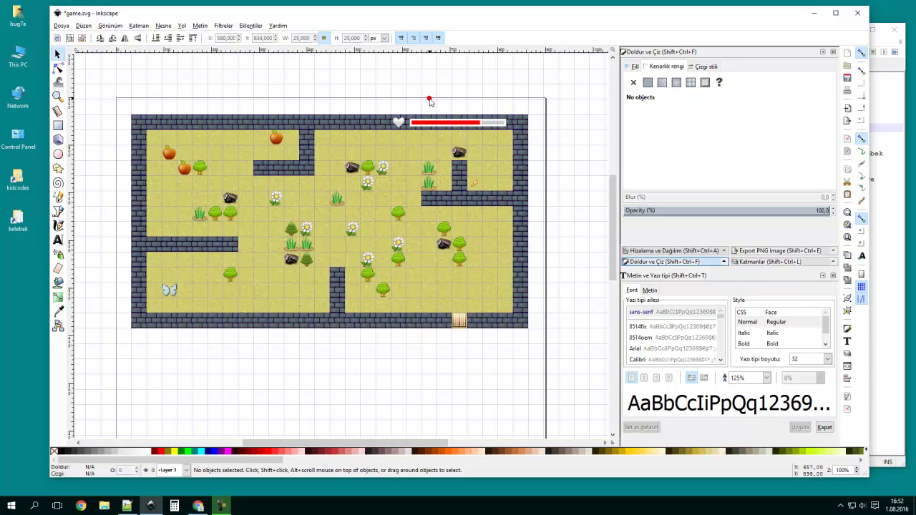
Remove the white stroke paint from the red level bar.
left_click(476, 127)
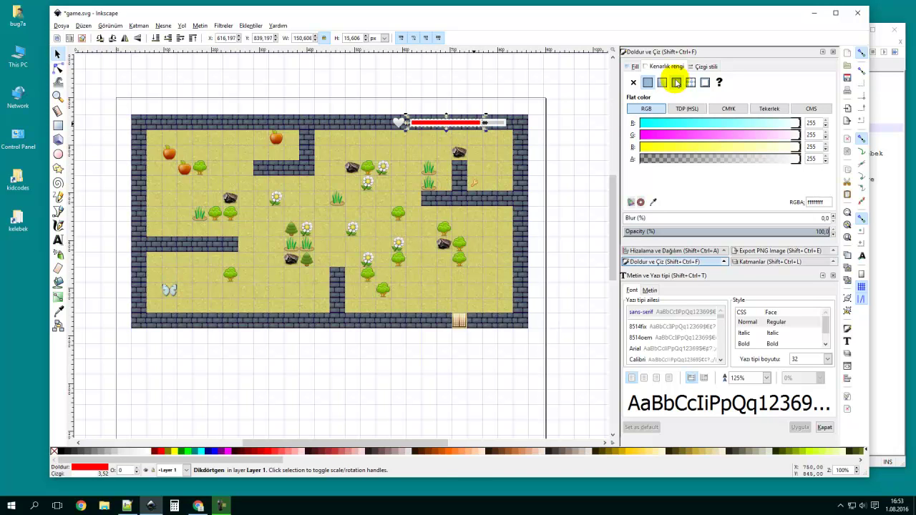
left_click(633, 83)
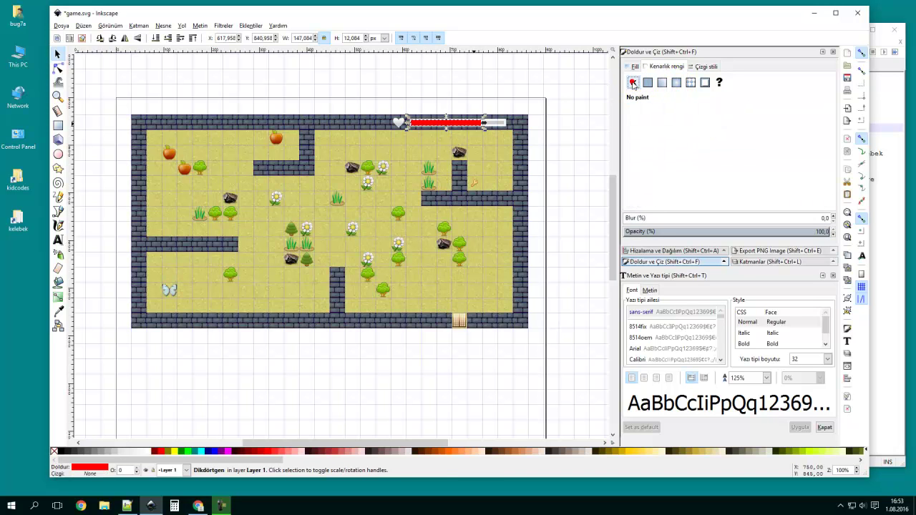
left_click(497, 81)
Set the red level bar's height to 10 px with its proportions locked.
left_click(450, 127)
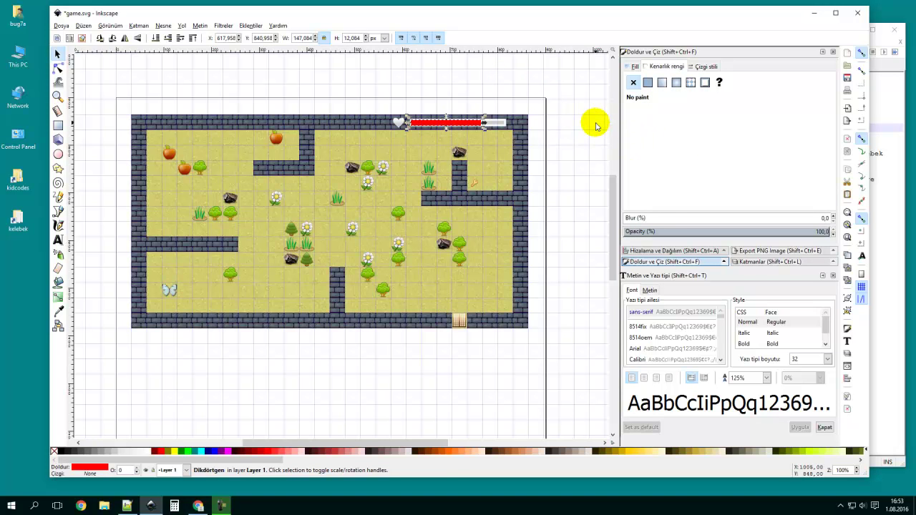
double_click(351, 38)
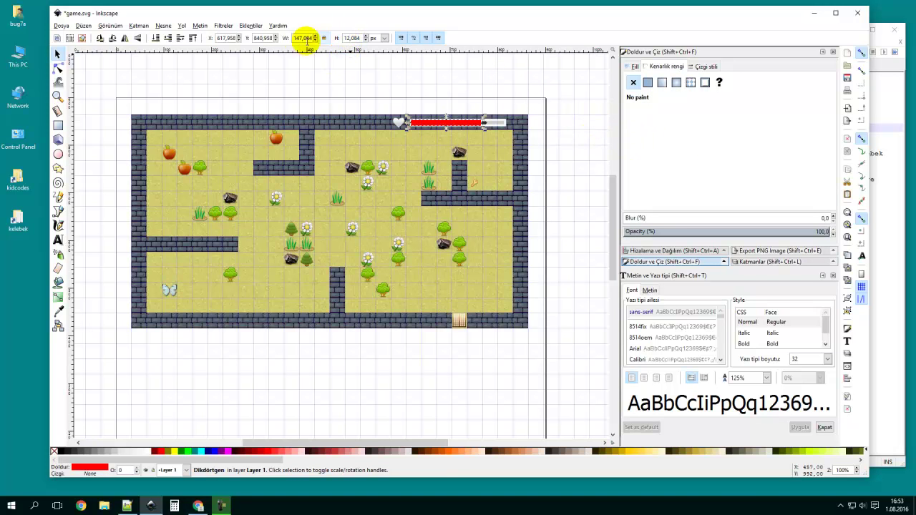
left_click(346, 37)
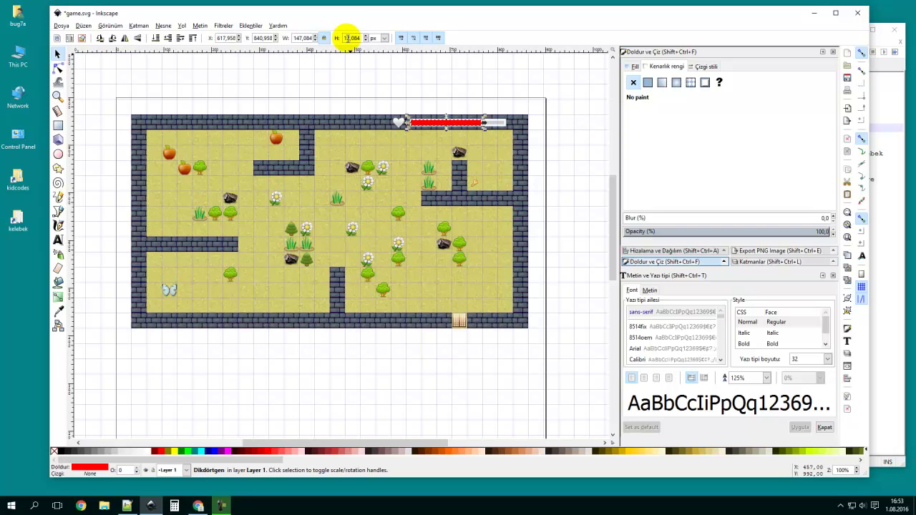
double_click(348, 38)
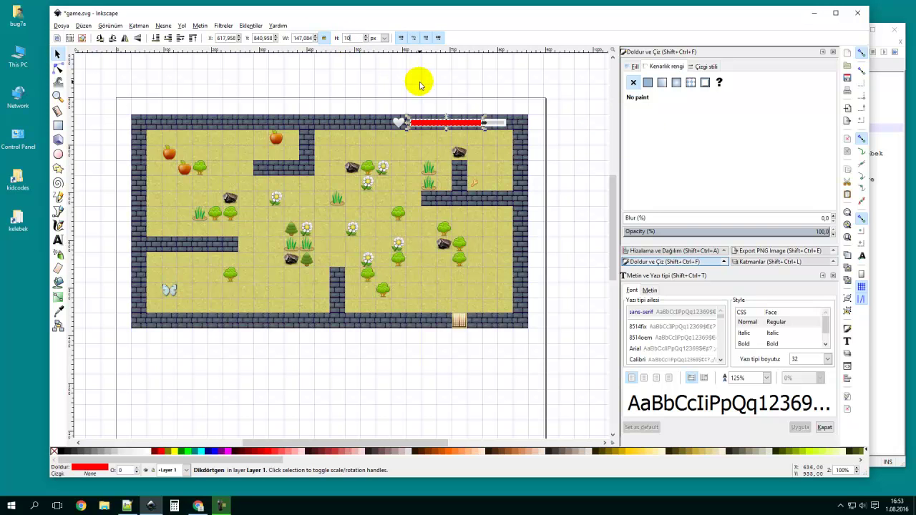
key("Return")
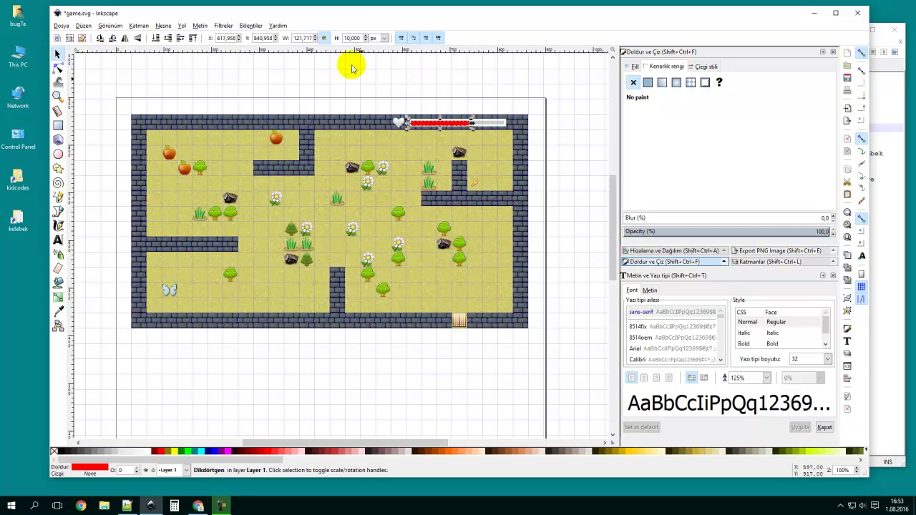
Unlock the width-to-height ratio and set the red level bar's height to 8 px.
left_click(323, 38)
left_click(447, 81)
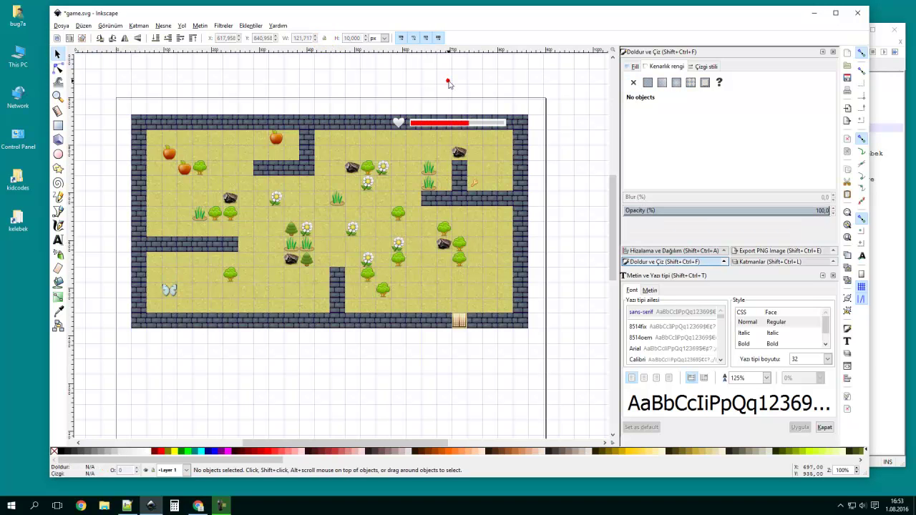
left_click(449, 126)
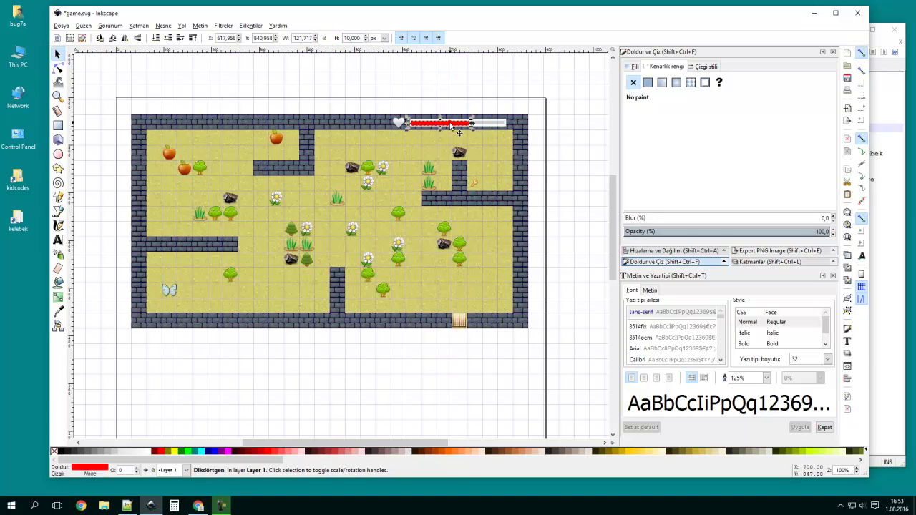
left_click(350, 38)
key("Return")
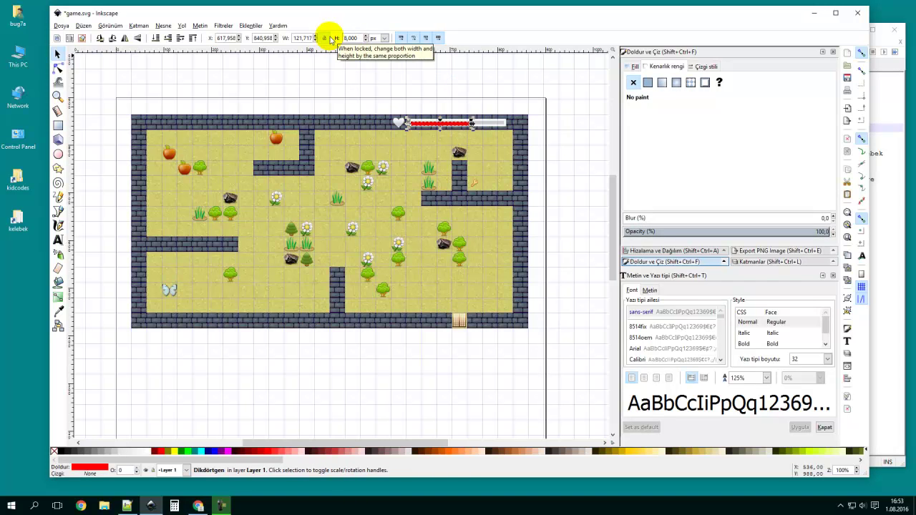
left_click(440, 70)
Nudge the red level bar 2 px up and 2 px right inside the grey bar's white border.
left_click(465, 123)
left_click(491, 86)
left_click(434, 123)
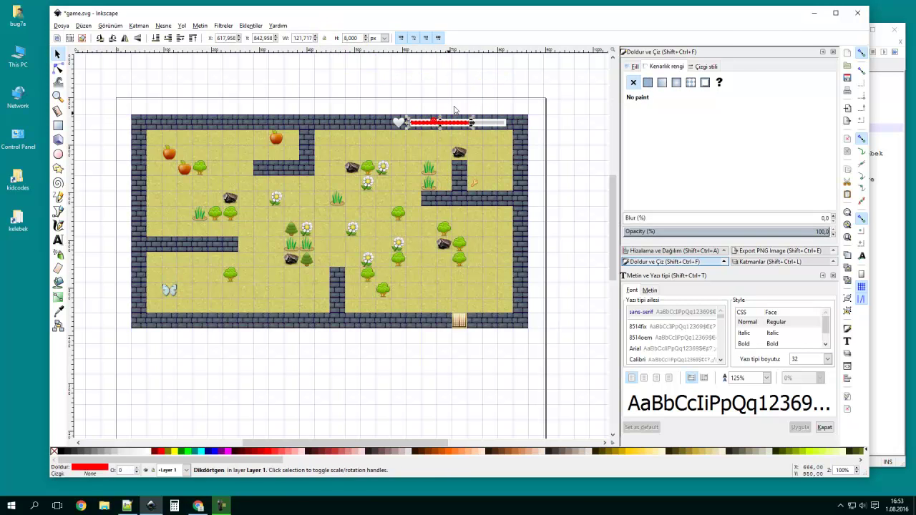
left_click(453, 98)
left_click(433, 123)
key("Left")
left_click(459, 83)
Shorten the red level bar from its right end to about 85 px wide.
left_click(461, 123)
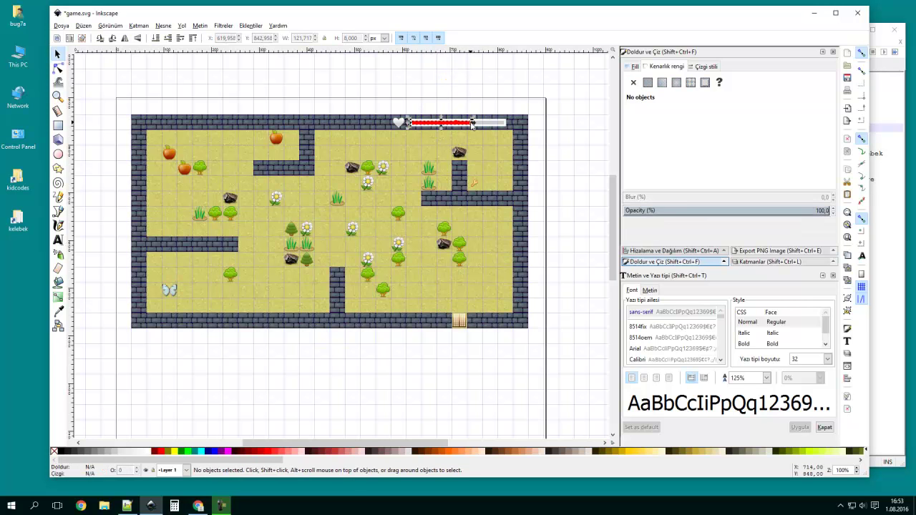
mouse_move(472, 121)
left_mouse_down()
mouse_move(491, 119)
mouse_move(454, 120)
left_mouse_up()
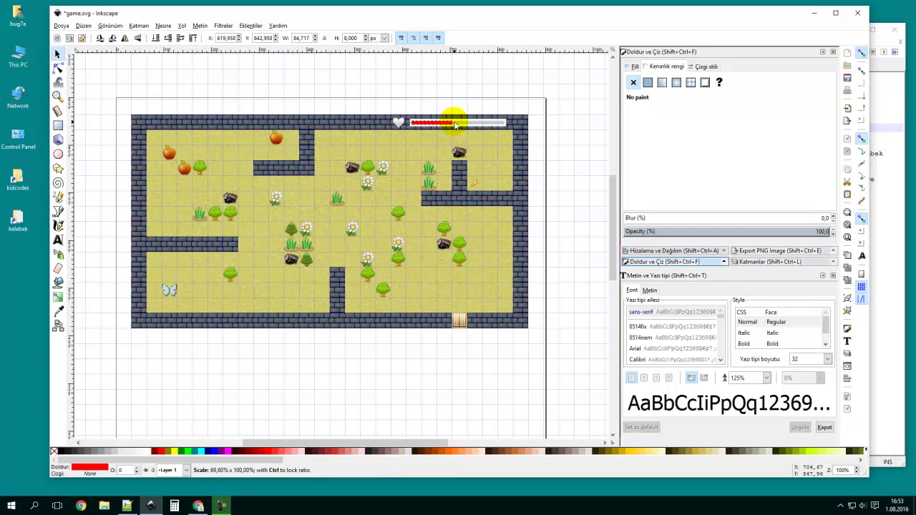
left_click(468, 77)
left_click(546, 91)
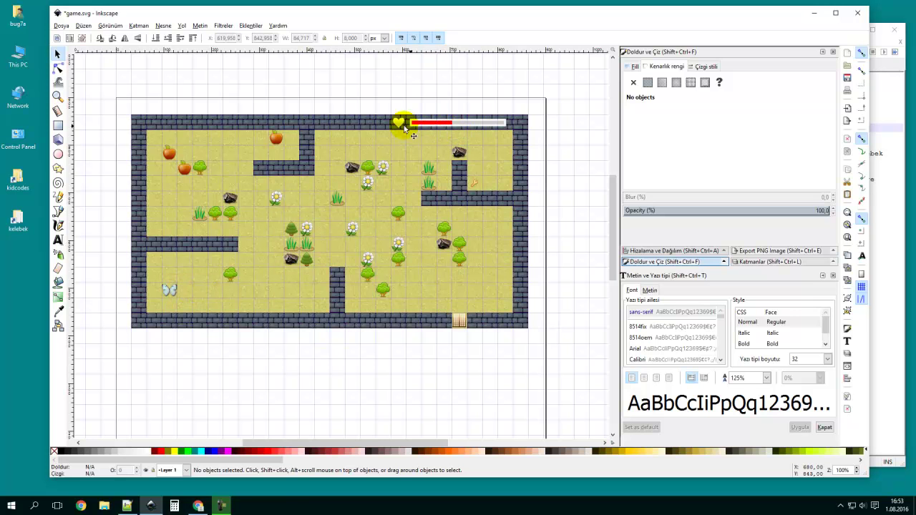
Copy the key from the upper-right room and place the copy near the left end of the top wall at X 64, Y 832.
left_click(475, 184)
right_click(476, 183)
left_click(505, 219)
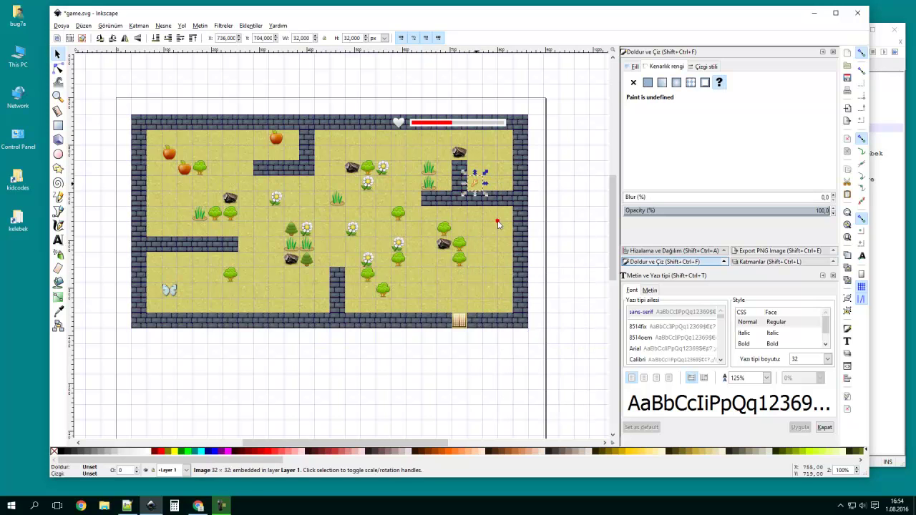
right_click(157, 74)
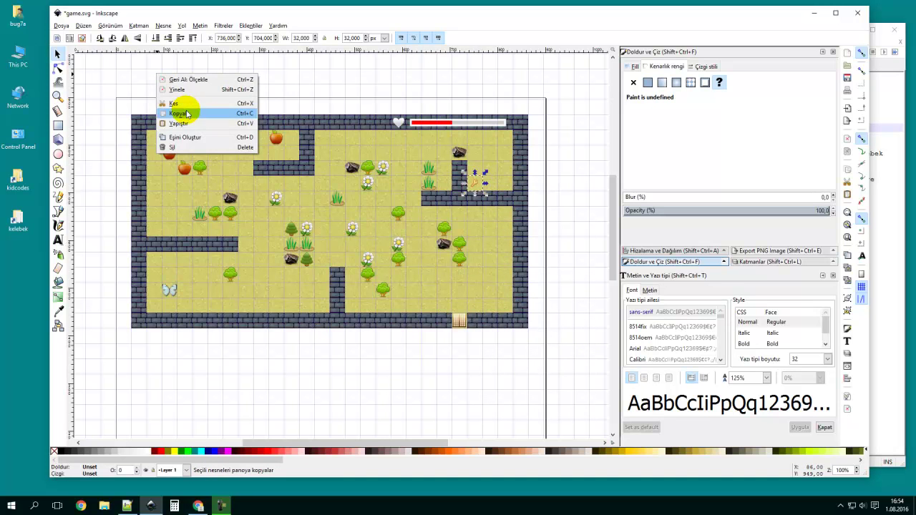
left_click(188, 124)
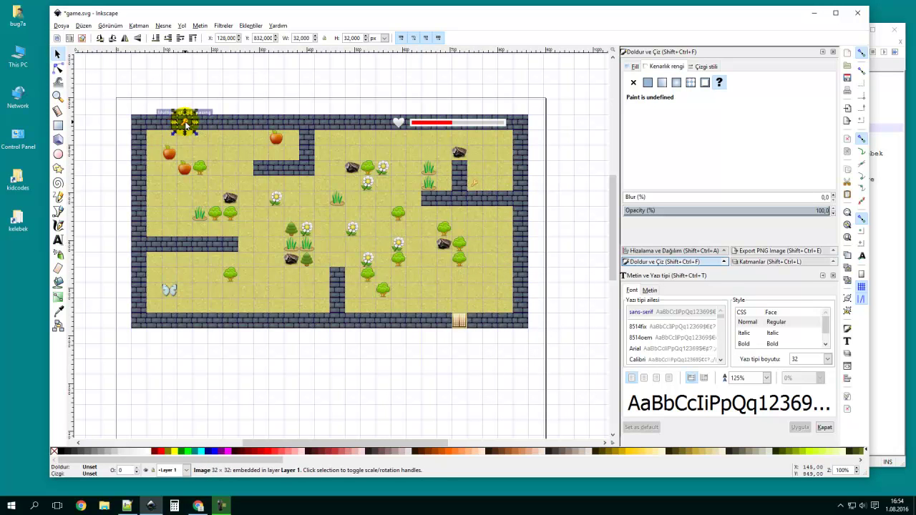
left_click(186, 124)
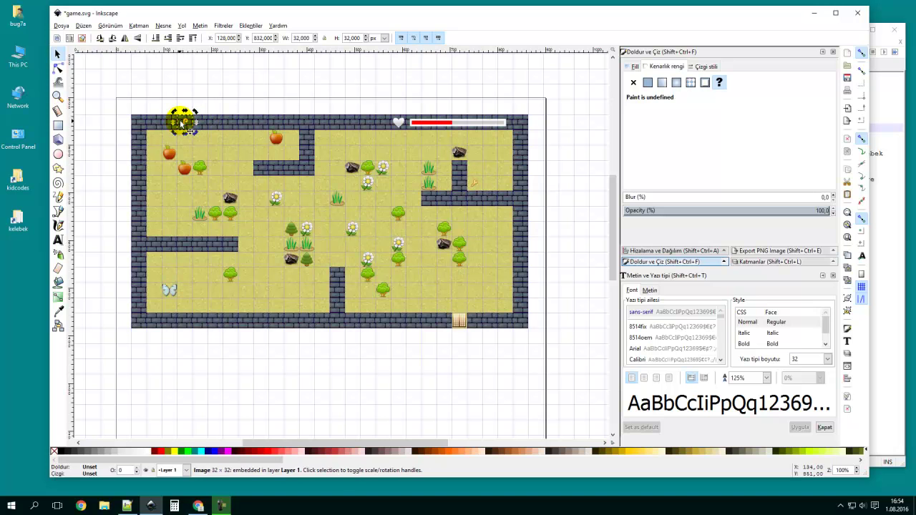
left_click_drag(185, 125, 153, 122)
left_click(214, 100)
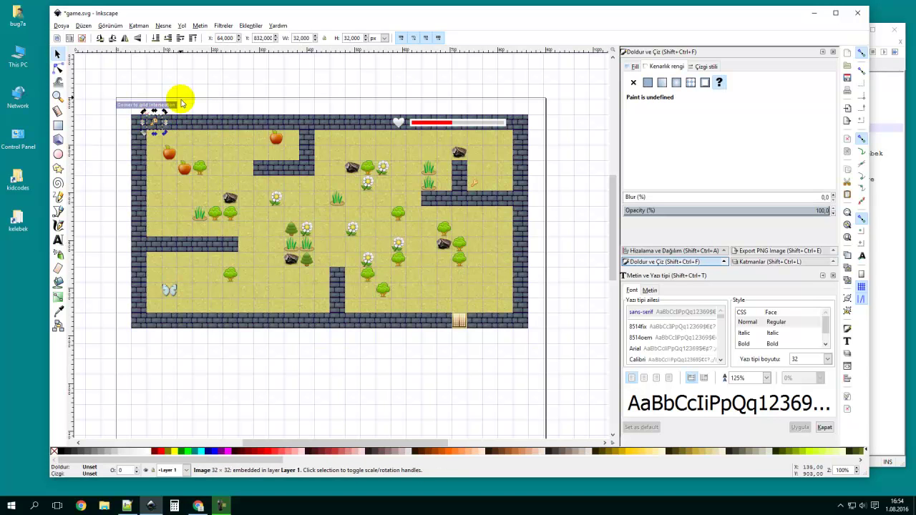
left_click(179, 98)
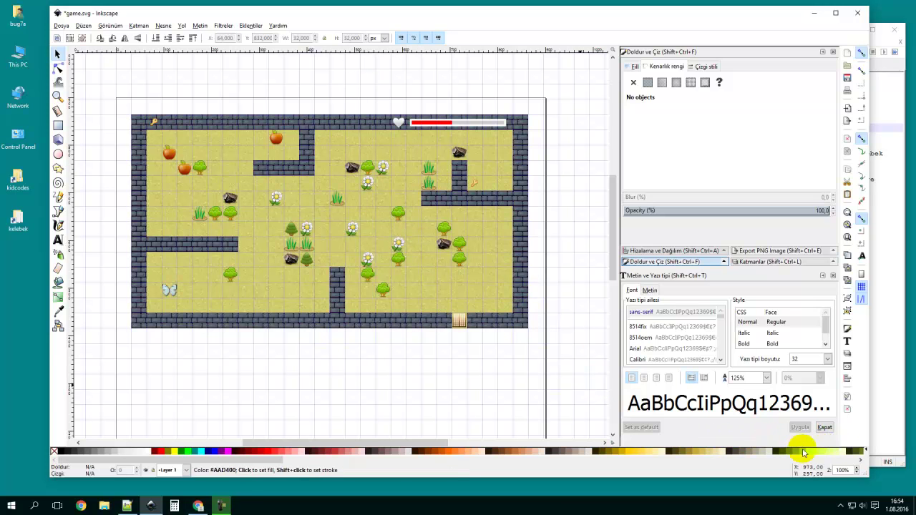
Hide the rectangular grid in the document properties and close the dialog.
left_click(847, 397)
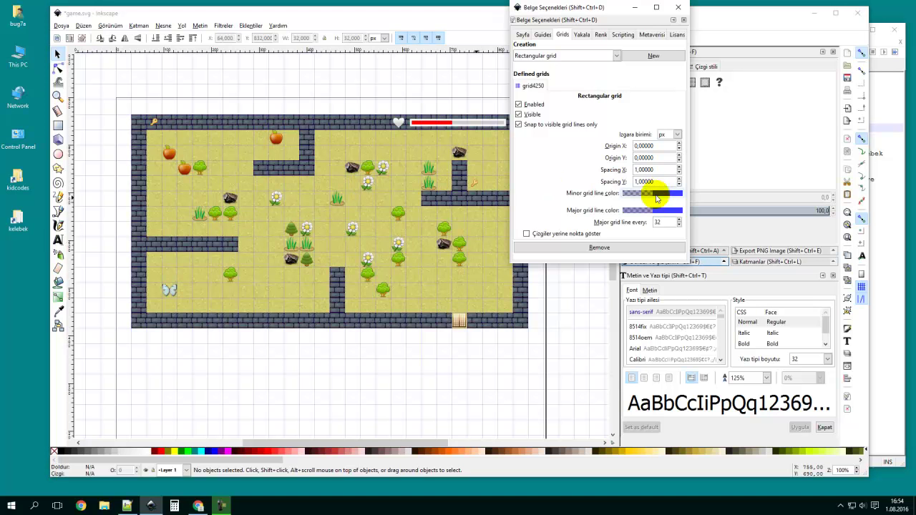
left_click(532, 116)
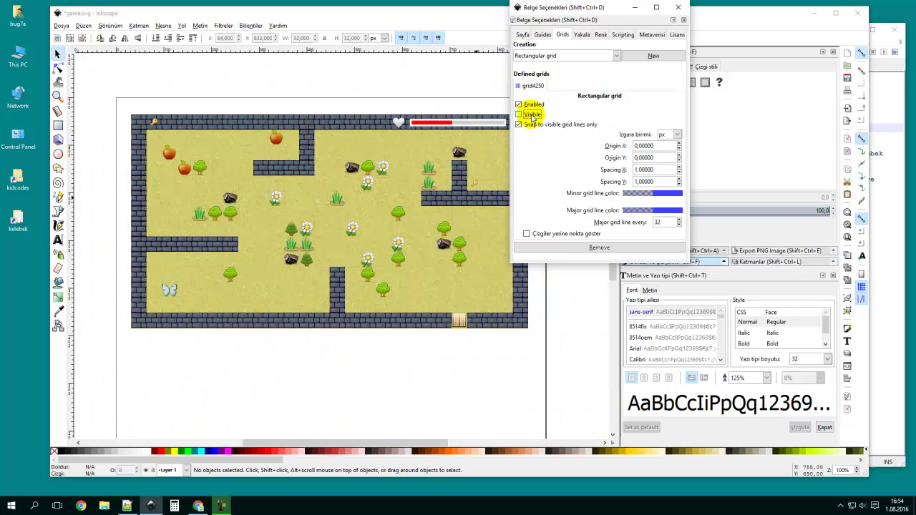
left_click(678, 7)
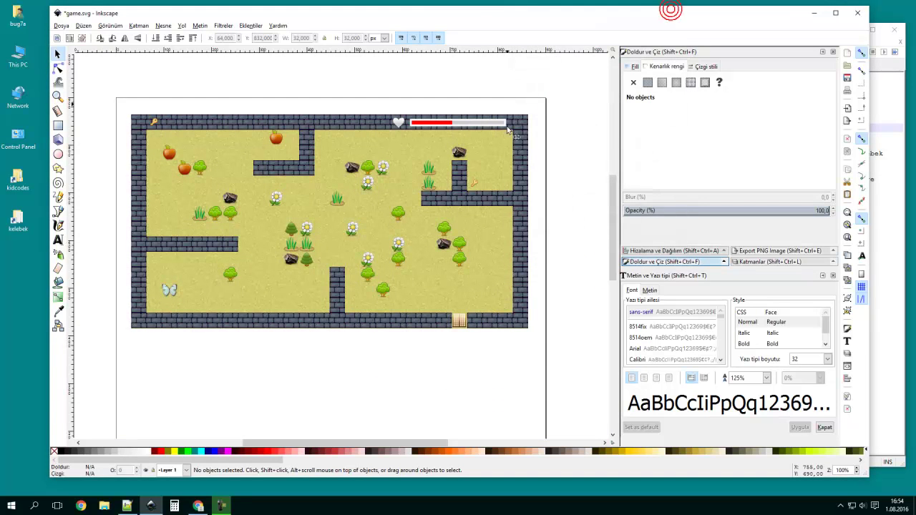
left_click(445, 89)
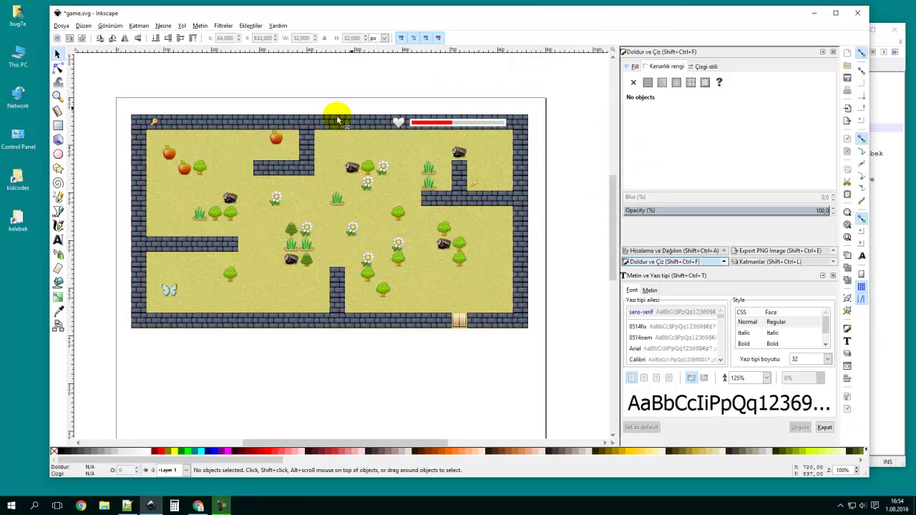